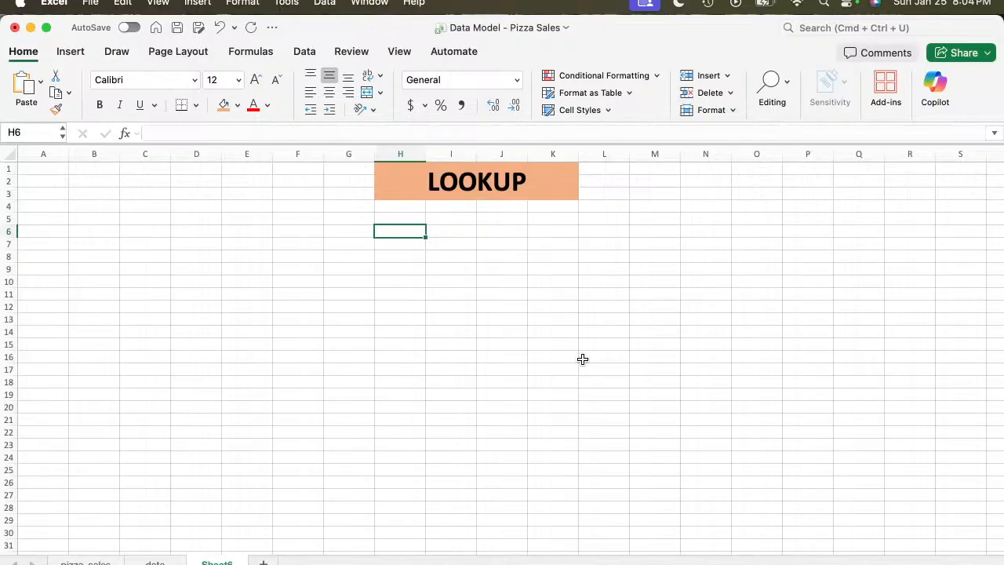
pyautogui.click(303, 53)
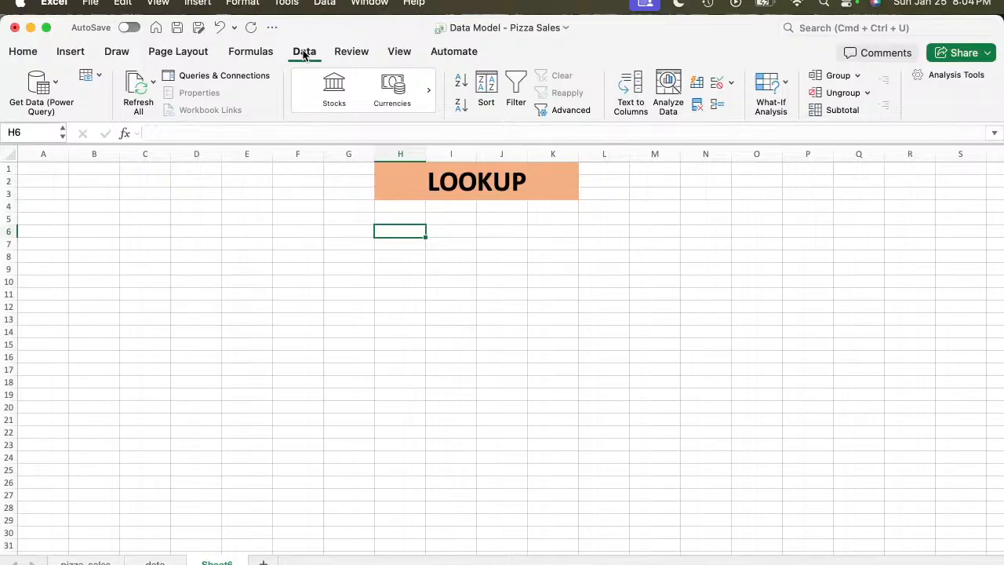
pyautogui.click(262, 50)
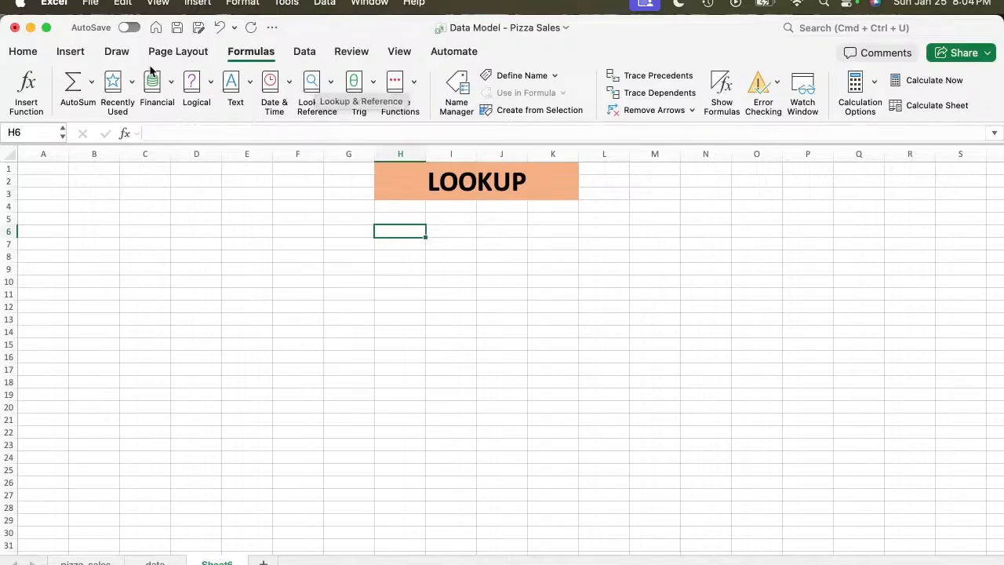
pyautogui.click(353, 53)
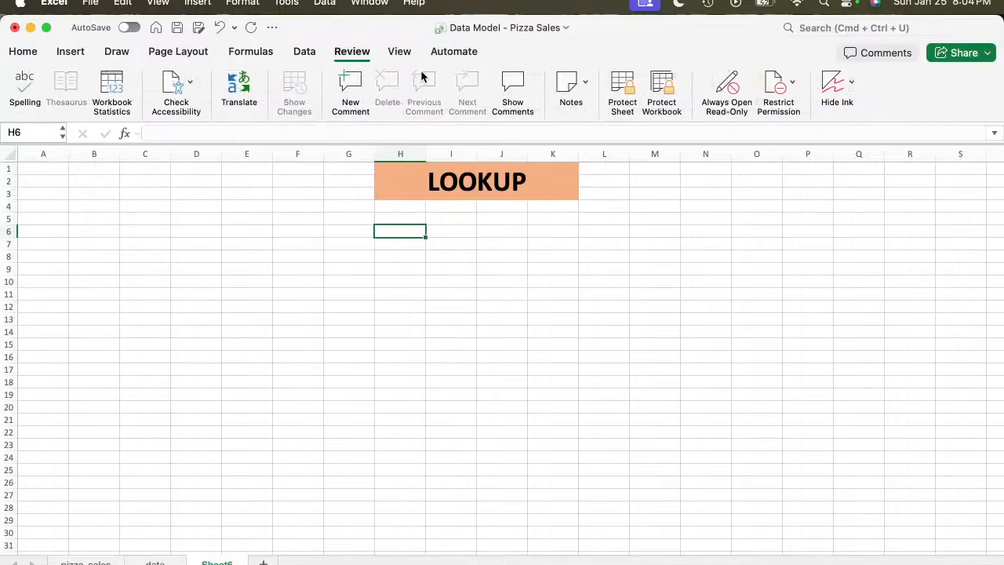
pyautogui.click(398, 51)
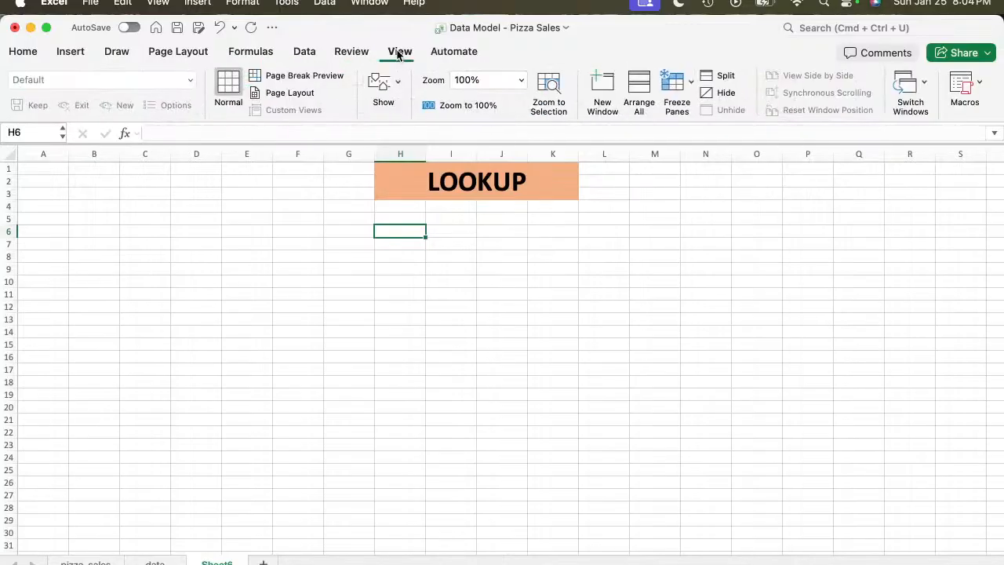
pyautogui.click(449, 51)
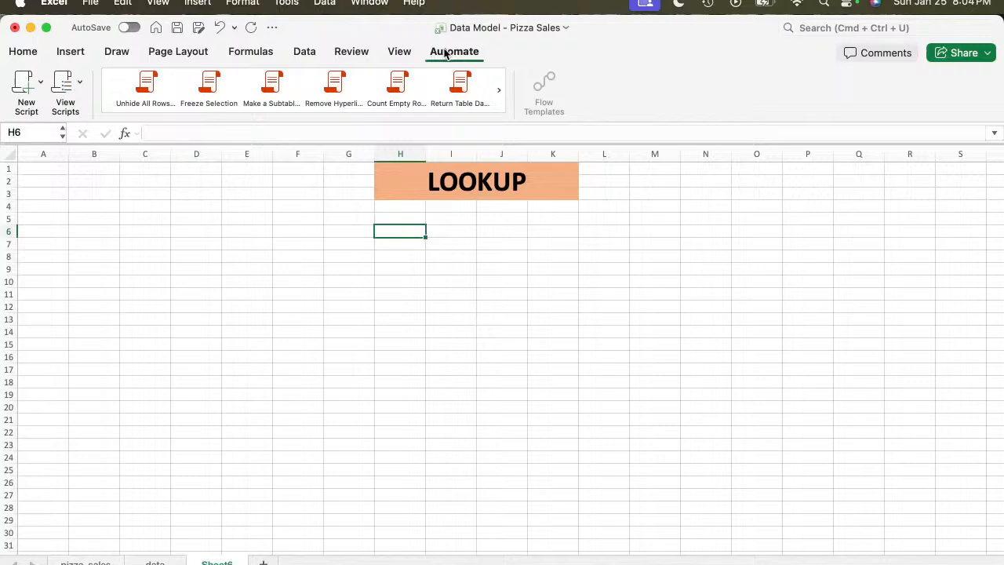
pyautogui.click(30, 52)
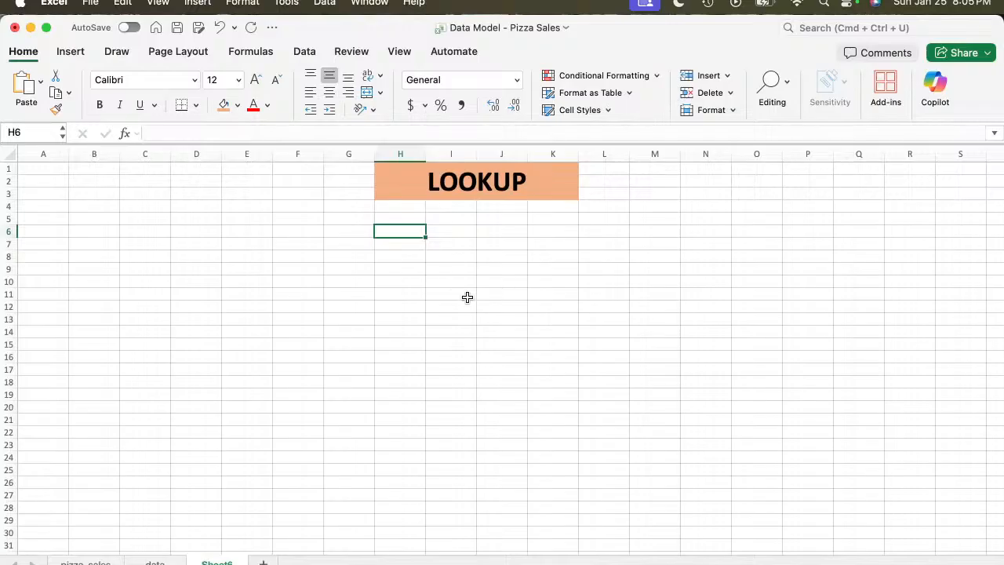
# Enter the note "why nedlookup function" in cell H11 below the LOOKUP title.
pyautogui.click(421, 295)
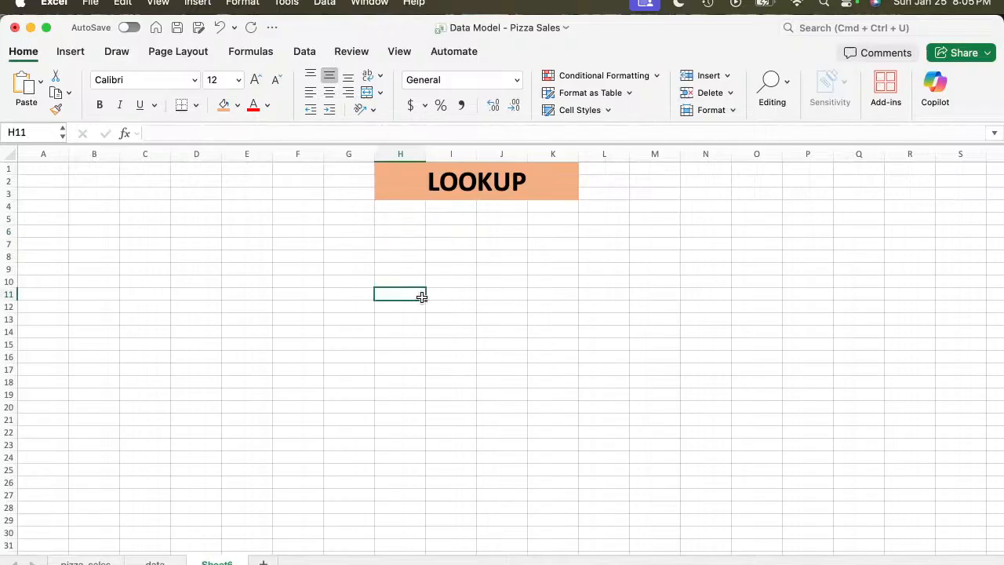
pyautogui.write('why ned')
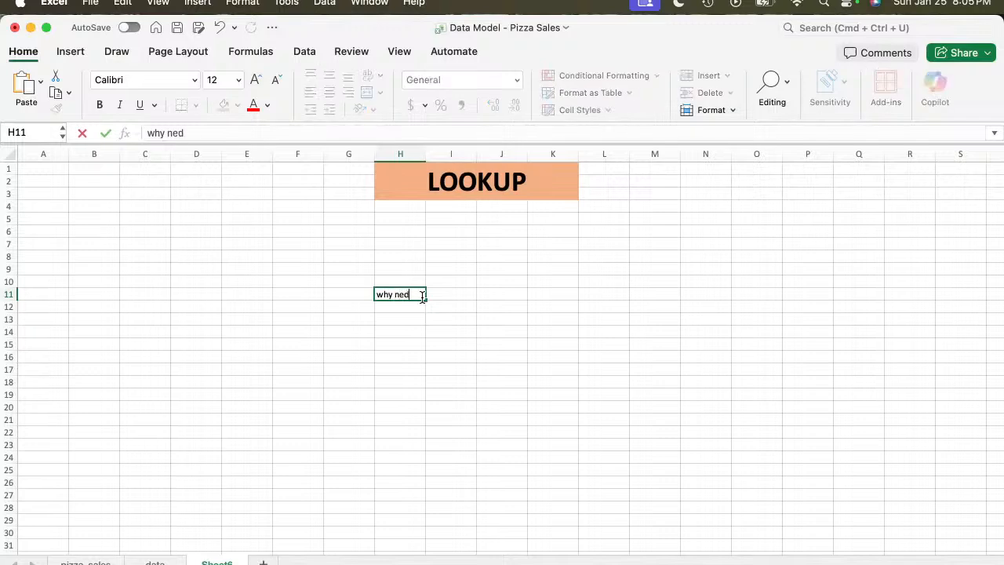
pyautogui.write('lookup functi')
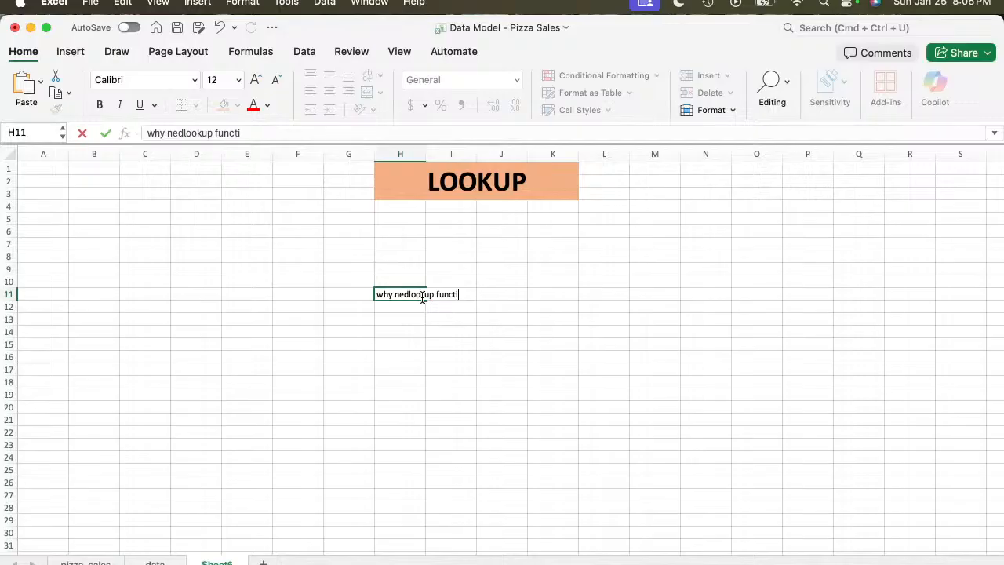
pyautogui.write('on')
pyautogui.press('Return')
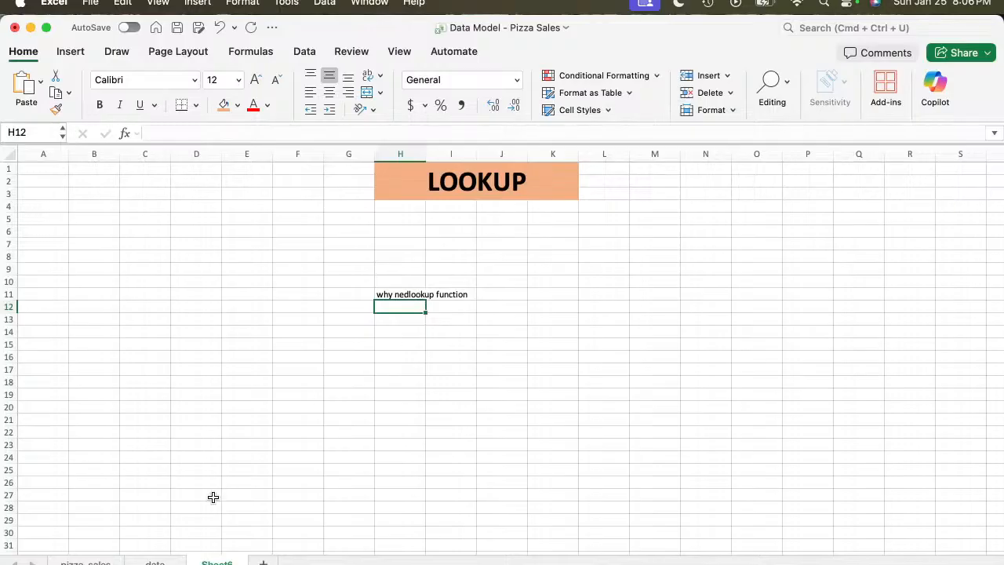
# On the data sheet, clear the second table's order_date column, including its header, from N1 down to N51.
pyautogui.click(159, 562)
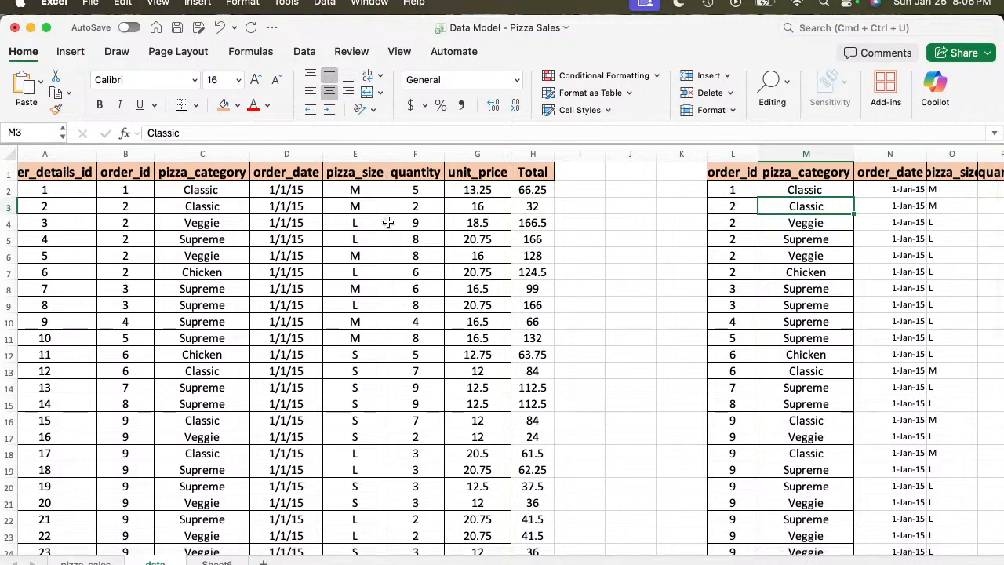
pyautogui.click(289, 186)
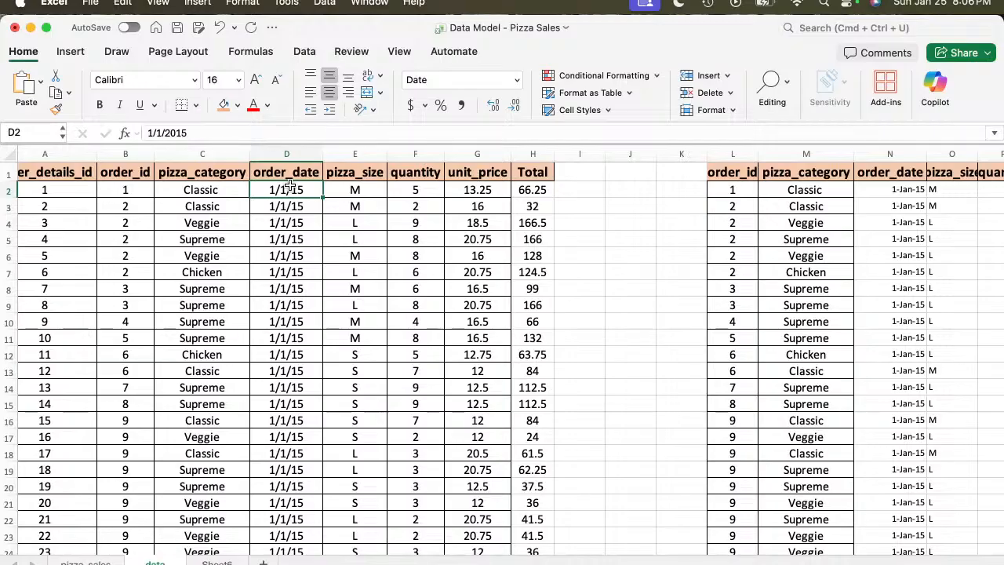
pyautogui.hscroll(3, 773, 191)
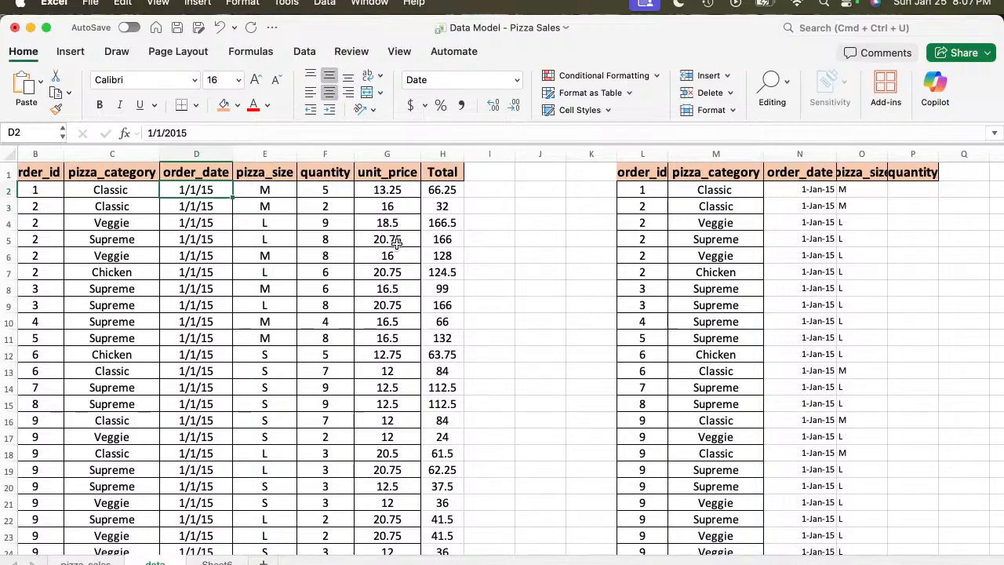
pyautogui.click(796, 175)
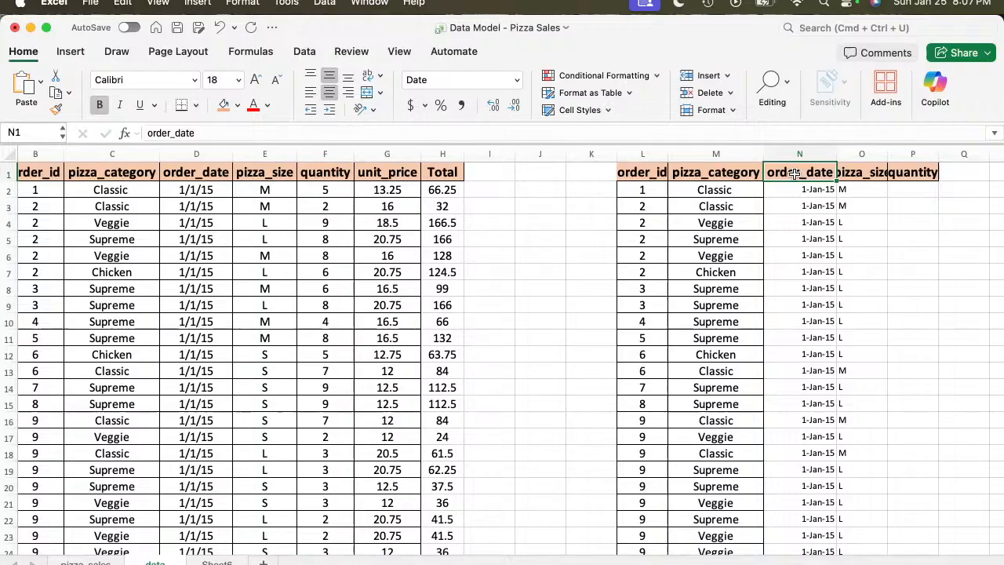
pyautogui.press('super+shift+Down')
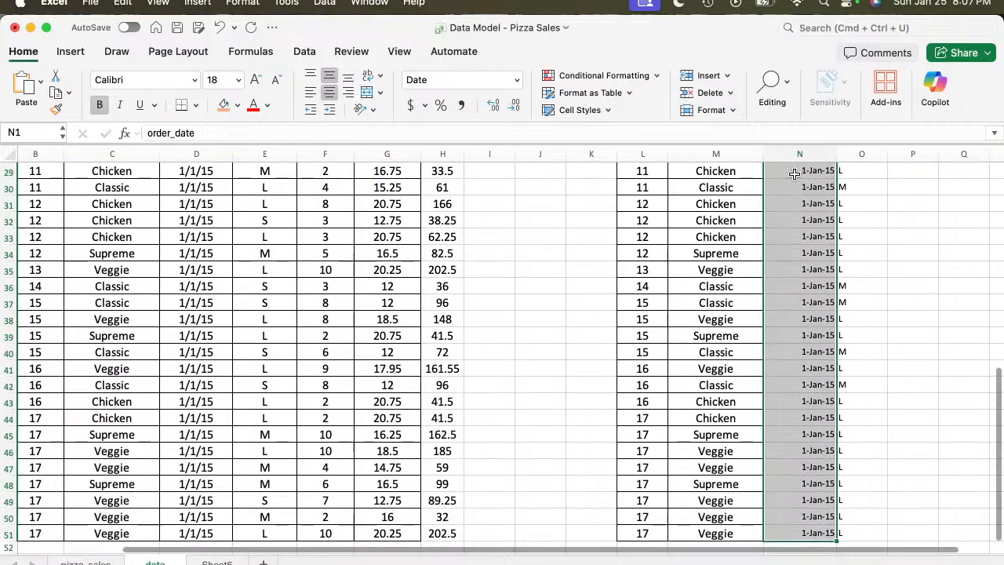
pyautogui.press('Delete')
# Clear the VLOOKUP formulas under the second table's pizza_size header, from O2 down to O51.
pyautogui.press('Down')
pyautogui.press('Right')
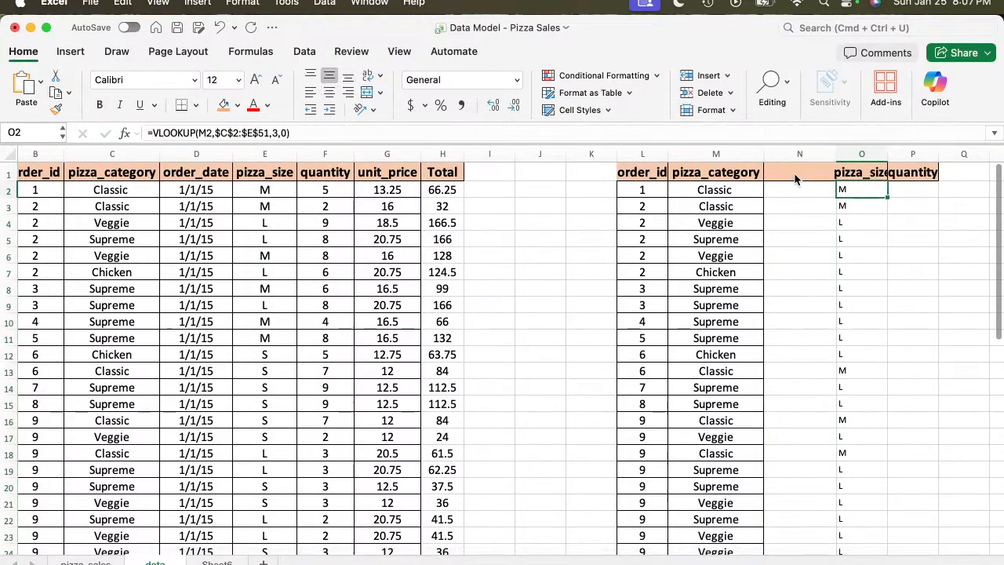
pyautogui.press('super+shift+Down')
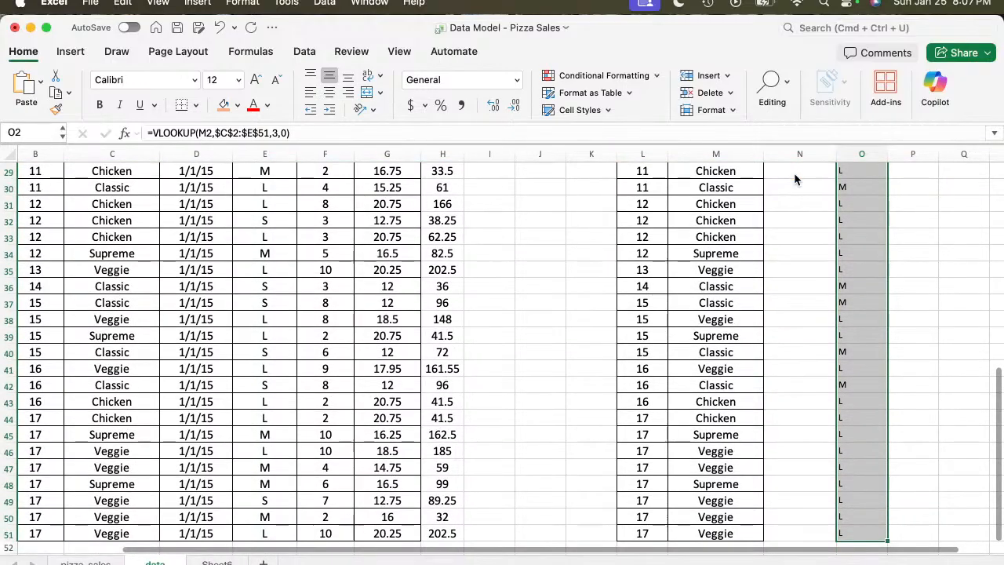
pyautogui.press('Delete')
pyautogui.press('Down')
pyautogui.press('Down')
pyautogui.press('Up')
pyautogui.press('Up')
pyautogui.press('Up')
pyautogui.press('Left')
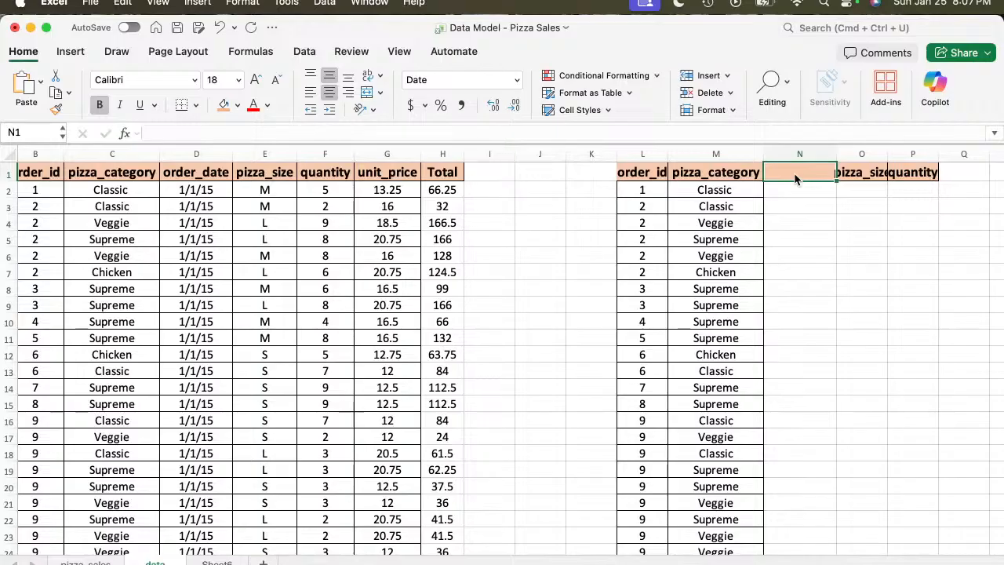
# On Sheet6, list the lookup types Vlookup, hlookup and Xlookup in cells H15 to H17.
pyautogui.click(217, 562)
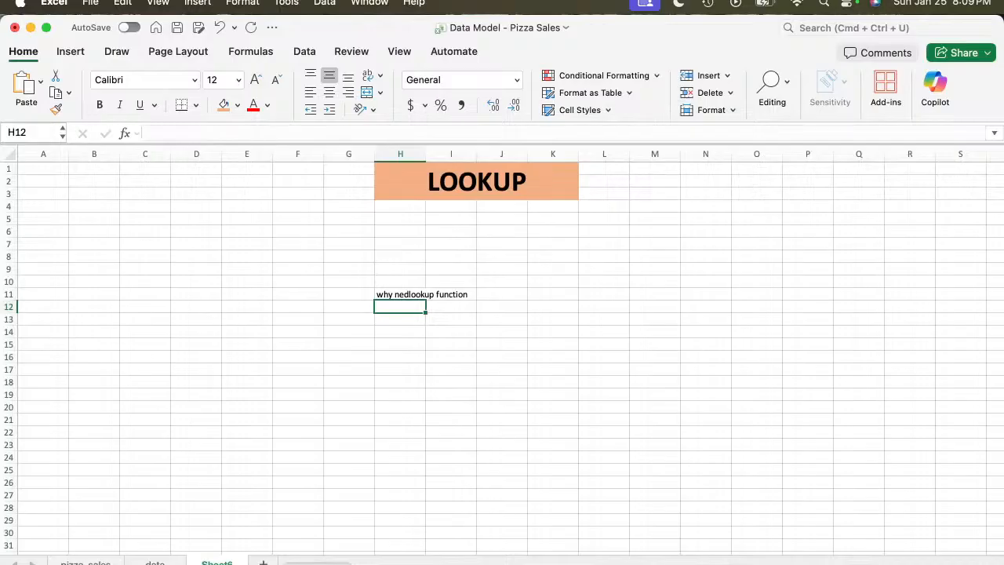
pyautogui.click(399, 342)
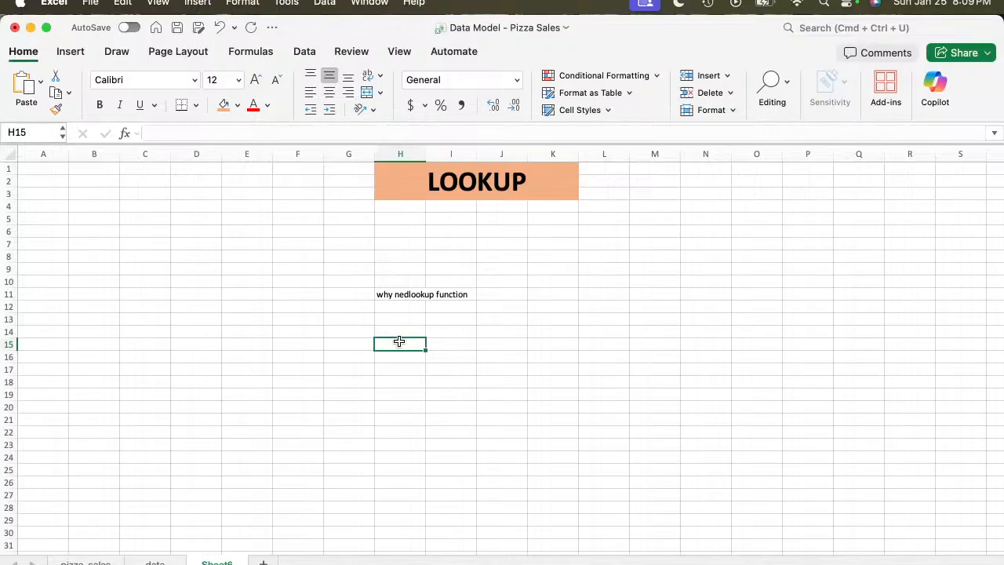
pyautogui.write('Vlook')
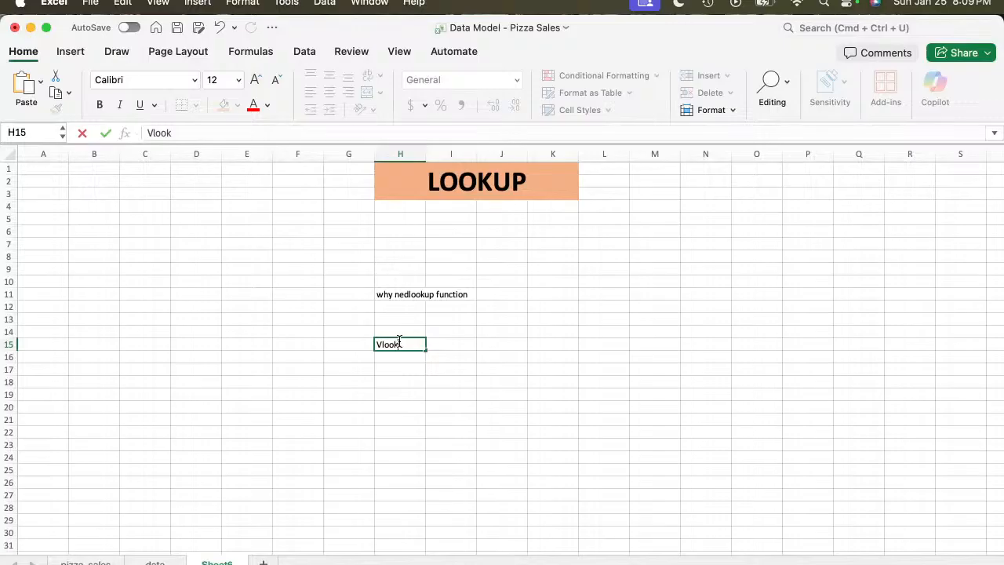
pyautogui.write('up')
pyautogui.press('Return')
pyautogui.write('h')
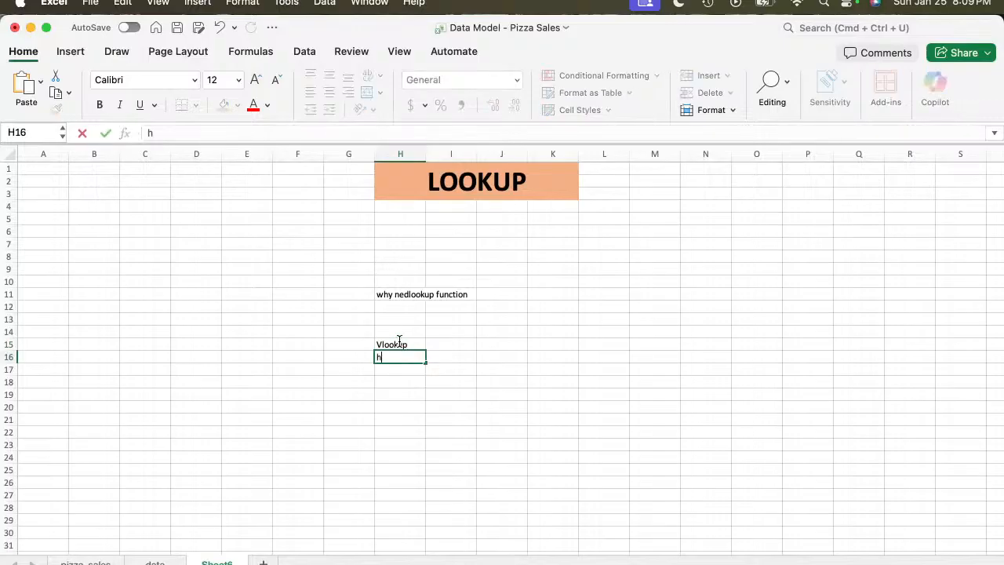
pyautogui.write('lookup')
pyautogui.press('Return')
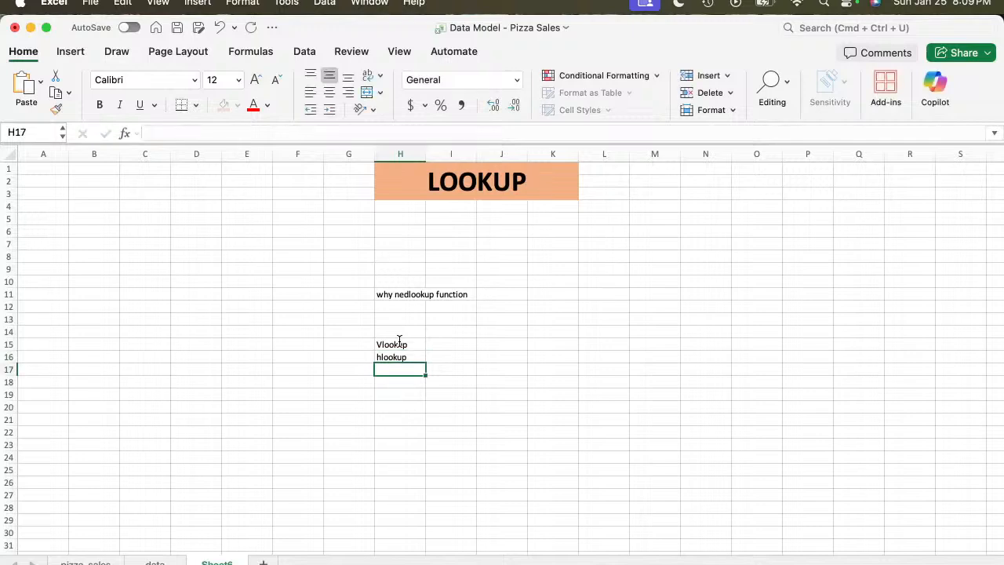
pyautogui.write('Xlook')
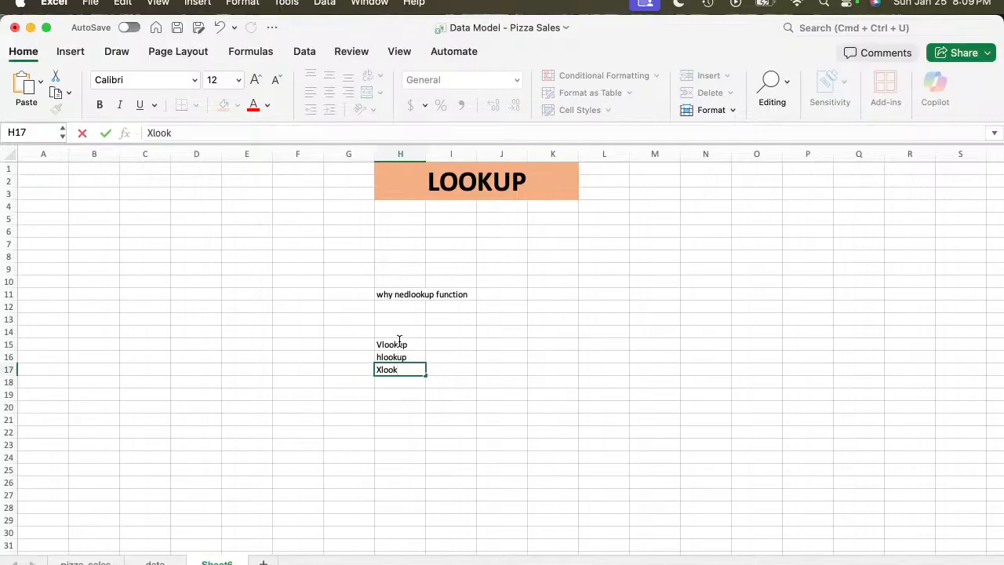
pyautogui.write('up')
pyautogui.press('Return')
pyautogui.press('Up')
pyautogui.press('Up')
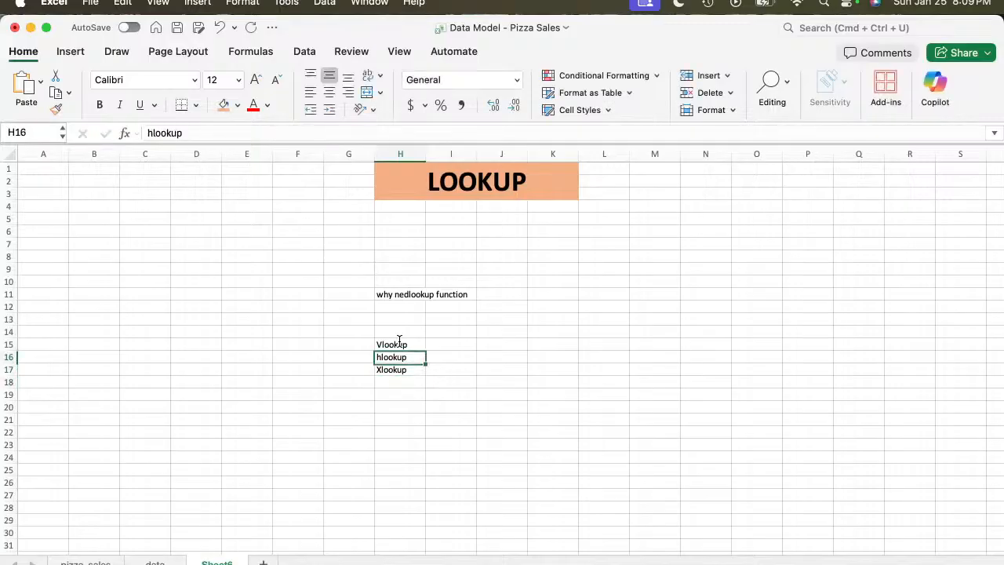
pyautogui.press('Right')
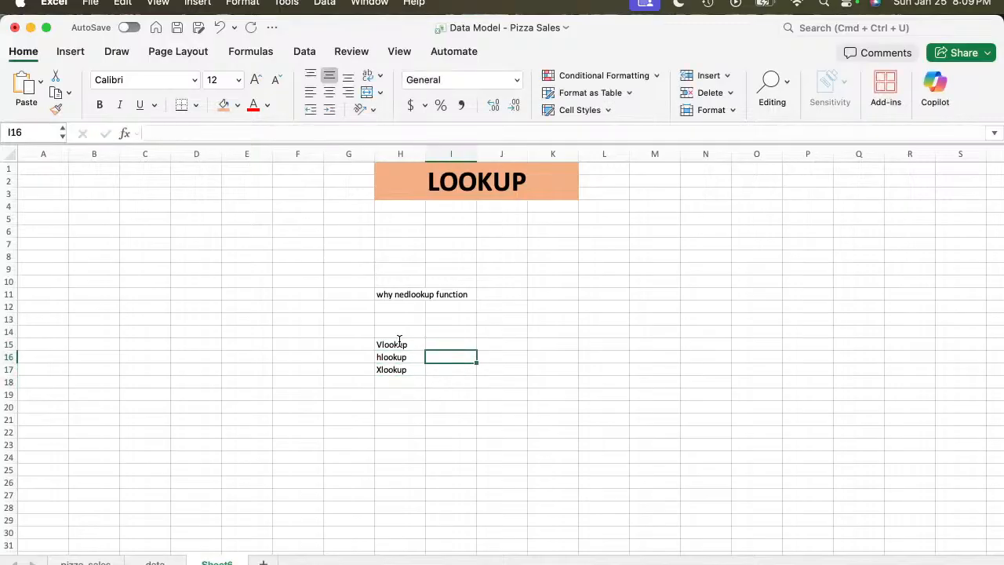
pyautogui.press('Down')
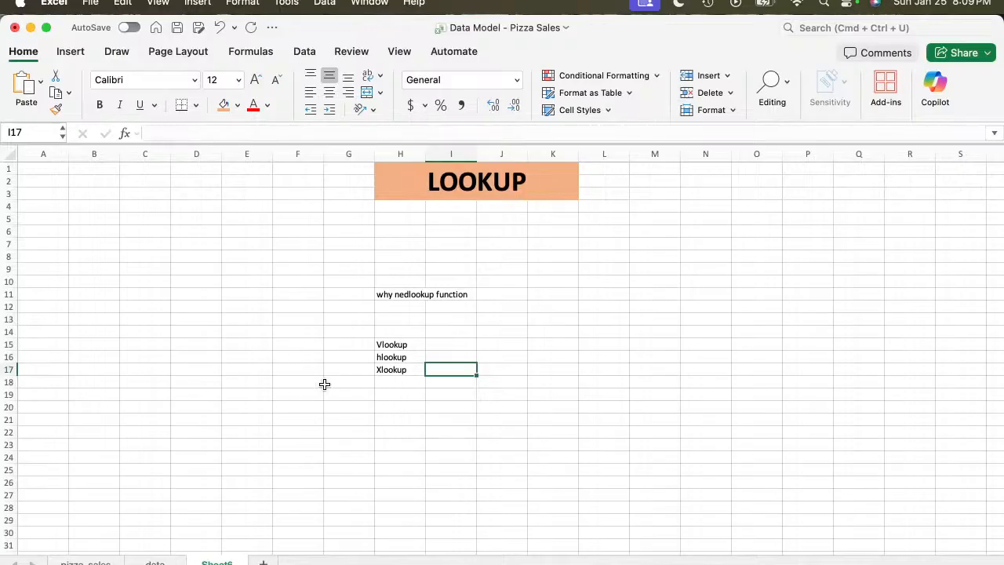
pyautogui.scroll(-3, 324, 384)
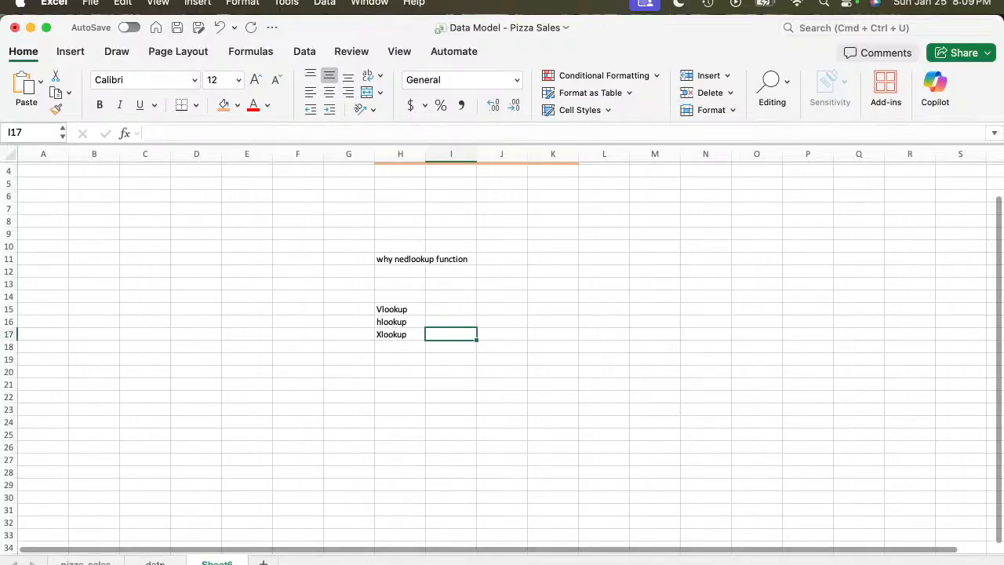
# Compare the order_details_id column of the data sheet's first table with the source table on the pizza_sales sheet.
pyautogui.click(154, 562)
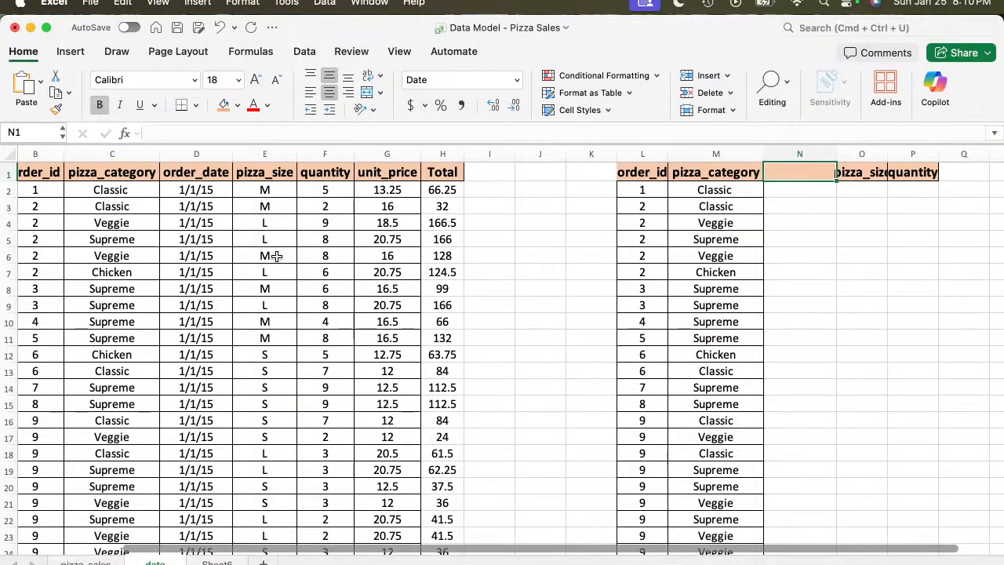
pyautogui.hscroll(-3, 248, 246)
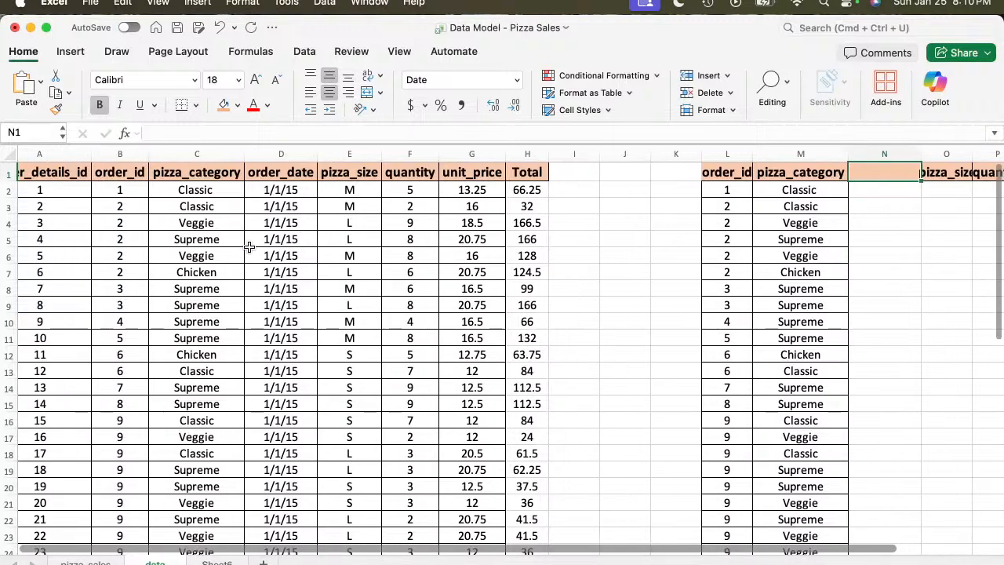
pyautogui.click(44, 173)
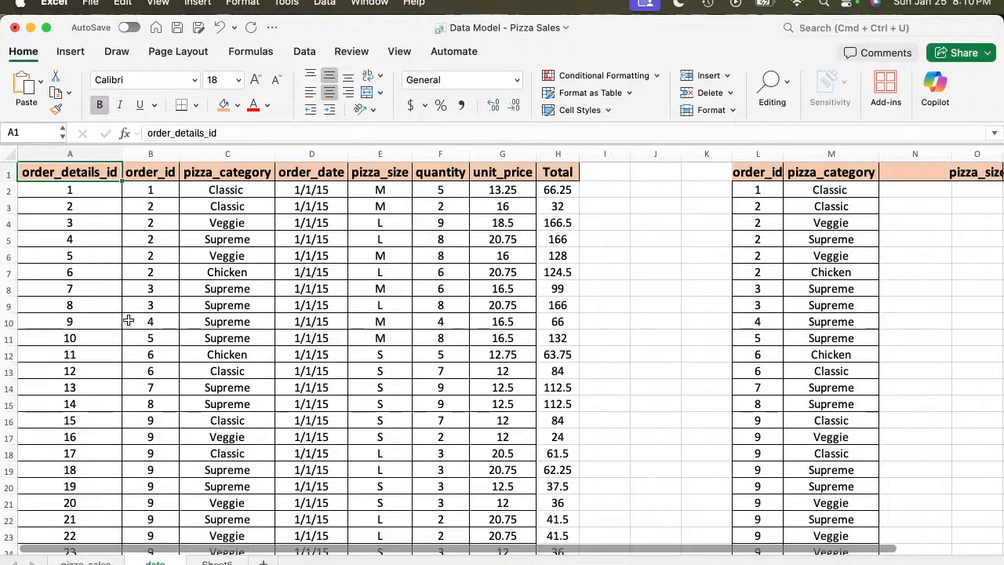
pyautogui.click(88, 560)
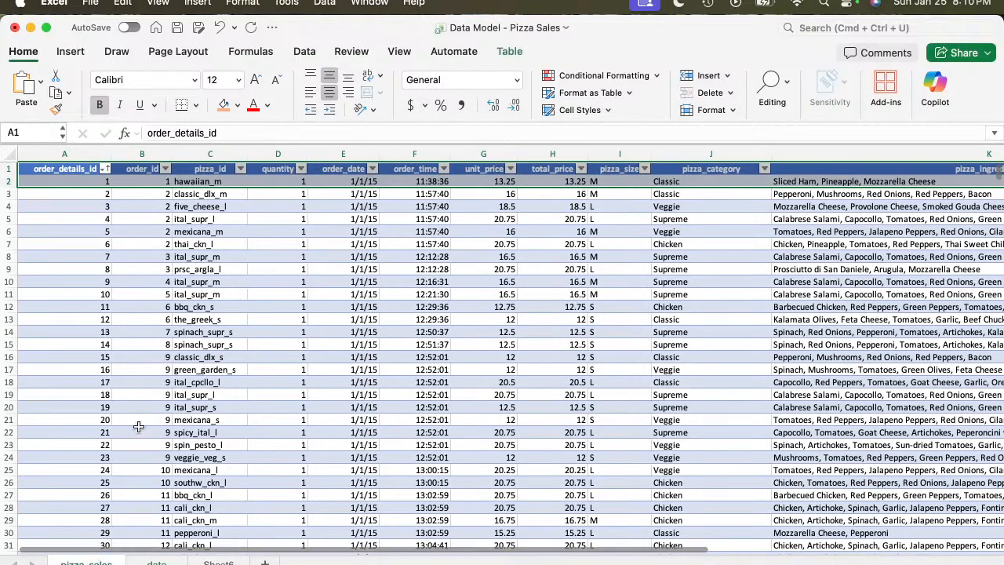
pyautogui.click(157, 561)
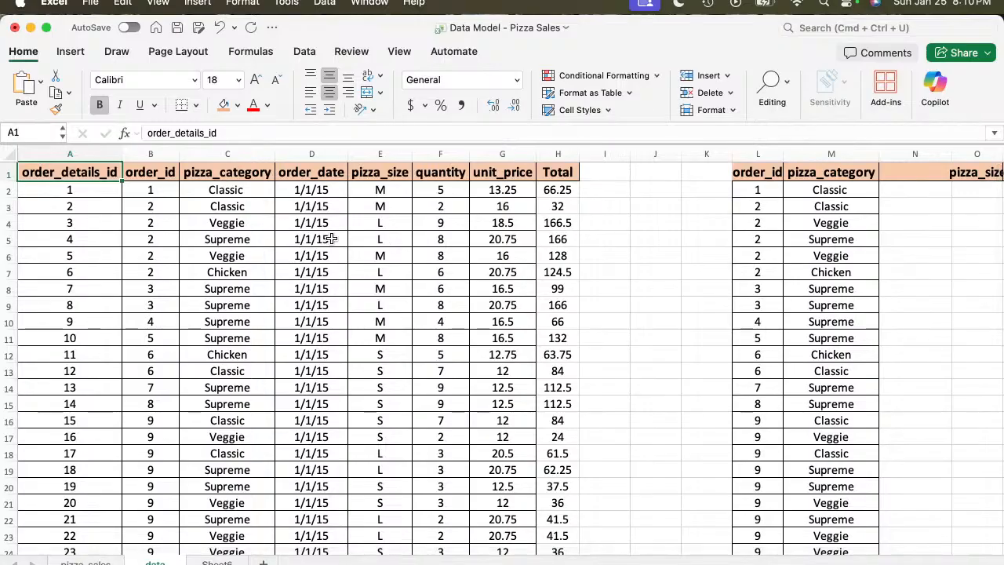
# Copy the first table's order_details_id values from A2 to A51 over the second table's order_id values starting at L2.
pyautogui.click(76, 208)
pyautogui.press('Up')
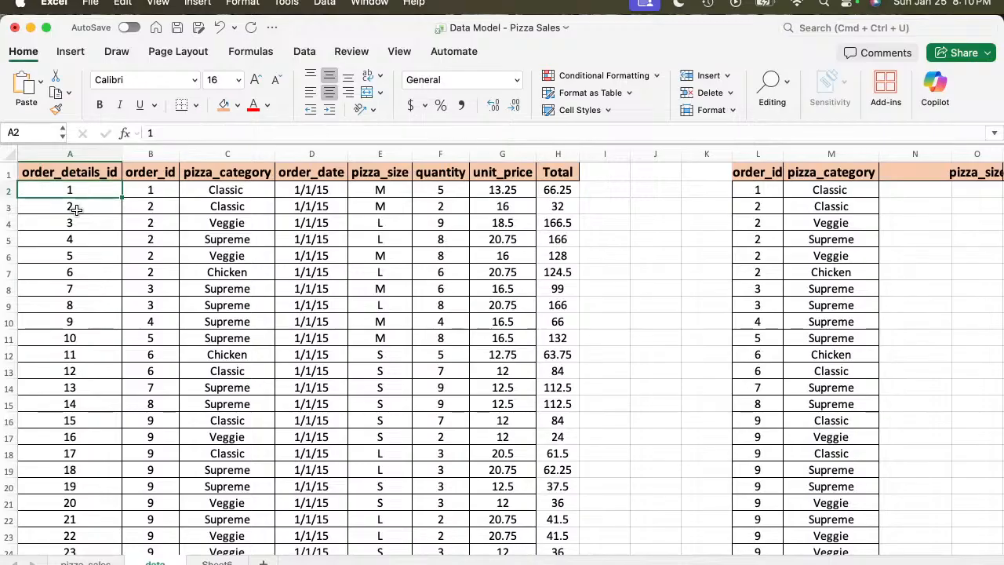
pyautogui.press('super+shift+Down')
pyautogui.press('super+c')
pyautogui.press('super+Up')
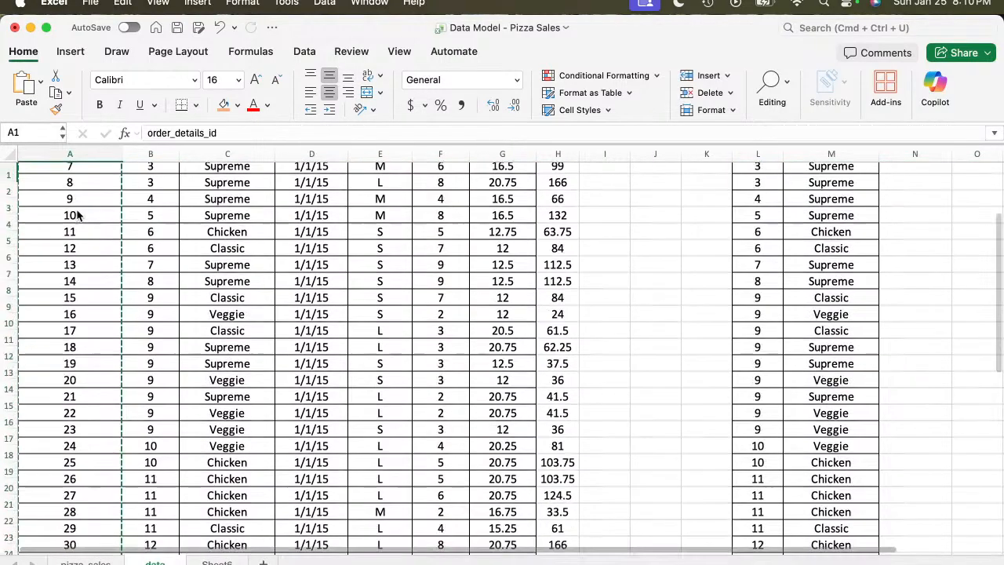
pyautogui.press('Right')
pyautogui.press('Right')
pyautogui.press('Right')
pyautogui.press('Right')
pyautogui.press('Right')
pyautogui.press('Right')
pyautogui.press('Right')
pyautogui.press('Right')
pyautogui.press('Right')
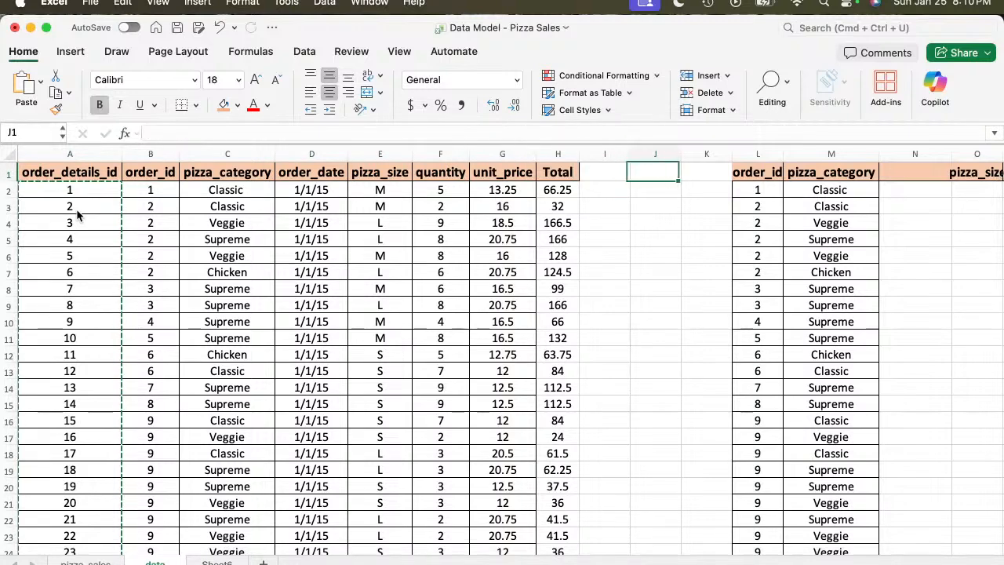
pyautogui.press('Right')
pyautogui.press('Right')
pyautogui.press('Down')
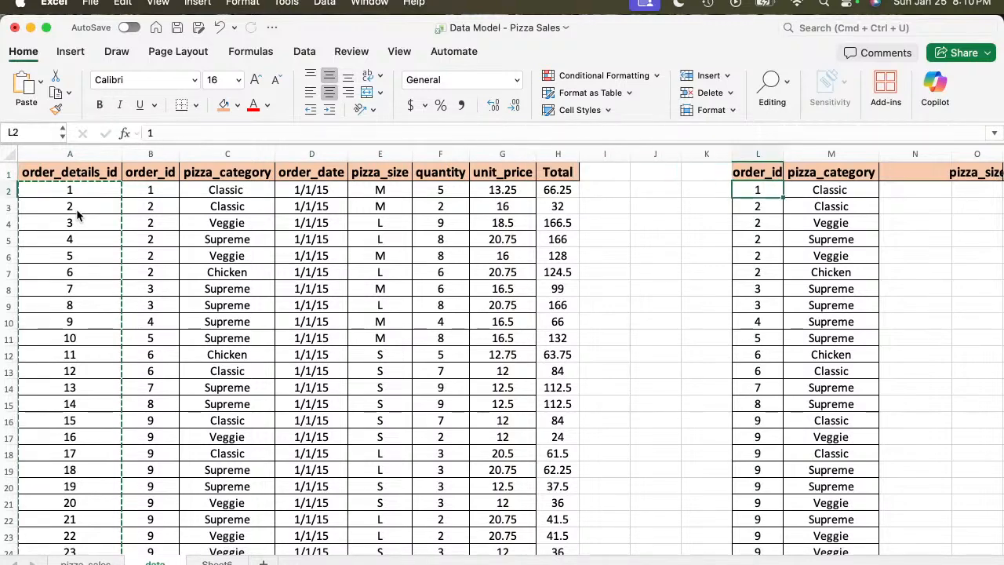
pyautogui.press('super+shift+Down')
pyautogui.press('super+v')
pyautogui.press('super+Up')
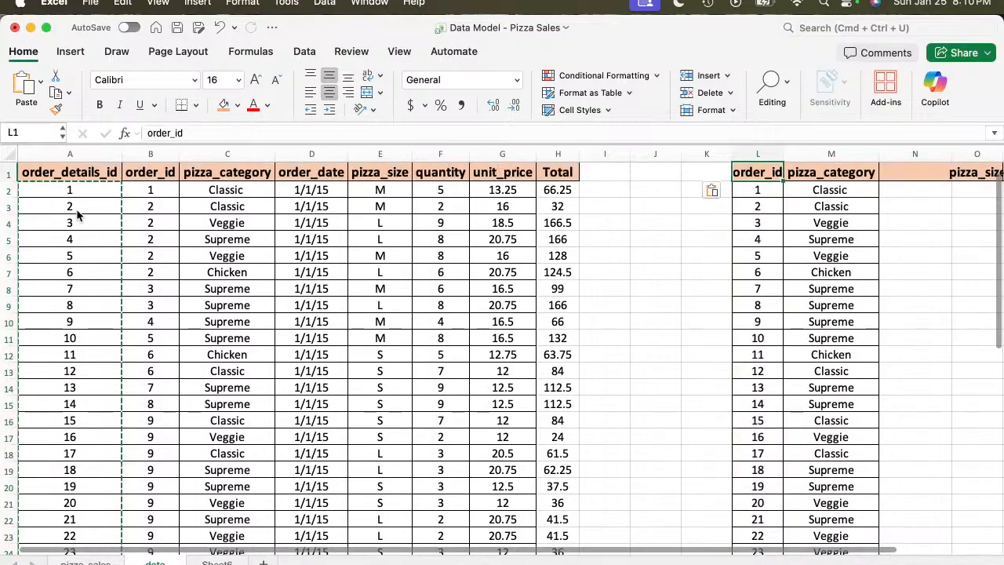
# Replace the second table's order_id header in L1 with a copy of the order_details_id header and widen column L to fit it.
pyautogui.press('Down')
pyautogui.press('Up')
pyautogui.press('Left')
pyautogui.press('Left')
pyautogui.press('Left')
pyautogui.press('Left')
pyautogui.press('Left')
pyautogui.press('Left')
pyautogui.press('Left')
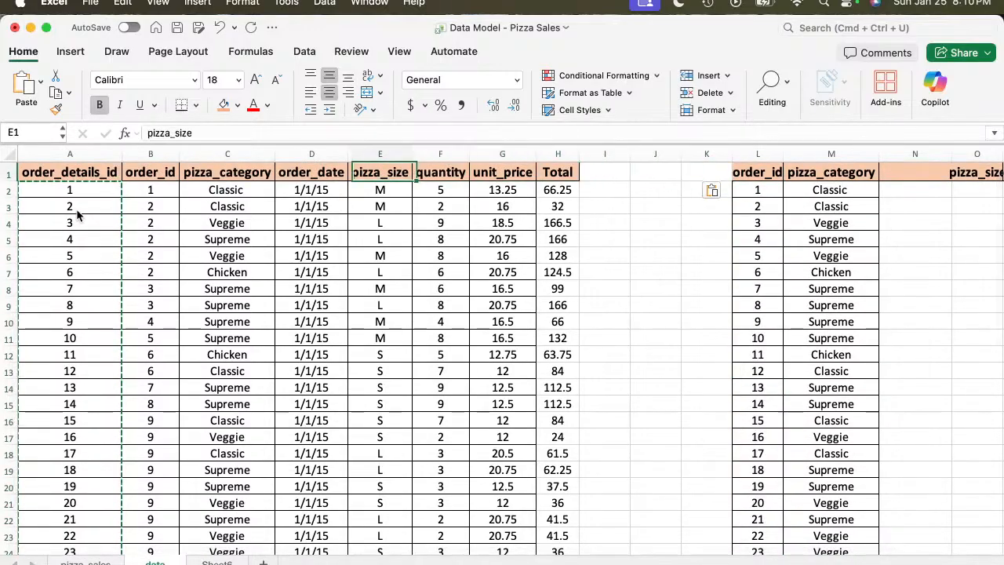
pyautogui.press('Left')
pyautogui.press('Left')
pyautogui.press('Left')
pyautogui.press('Left')
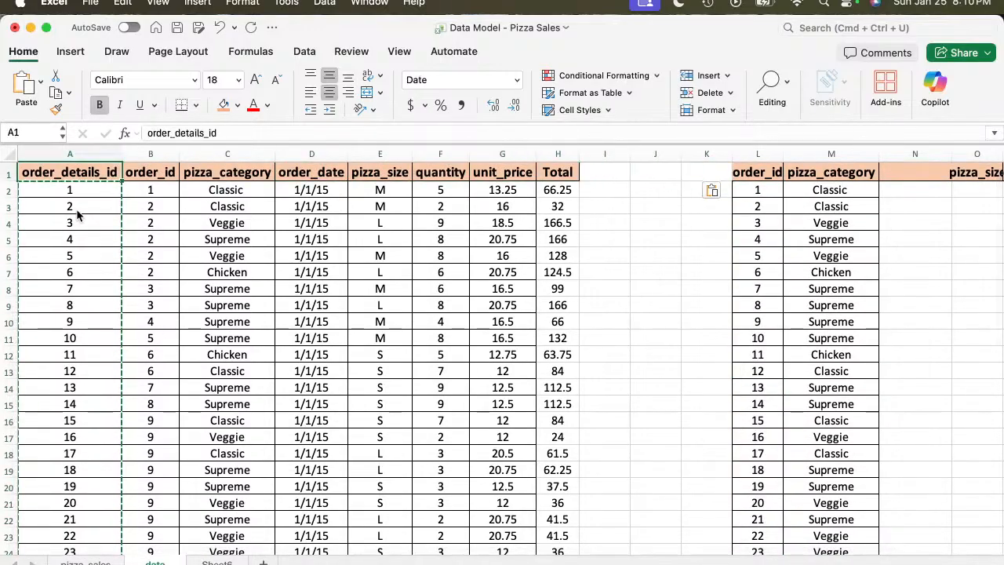
pyautogui.press('Right')
pyautogui.press('Right')
pyautogui.press('Right')
pyautogui.press('Right')
pyautogui.press('Right')
pyautogui.press('Right')
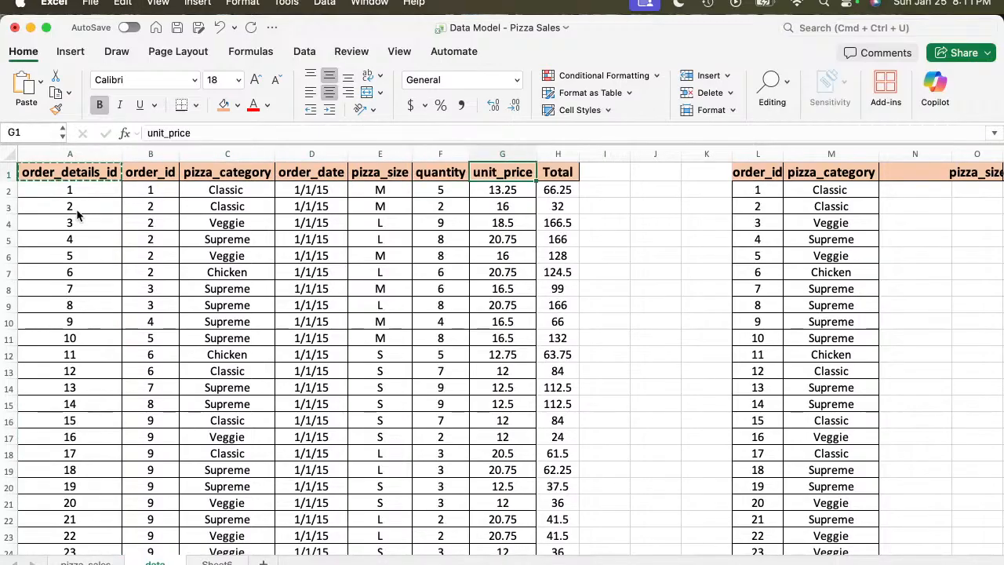
pyautogui.press('Right')
pyautogui.press('Right')
pyautogui.press('Right')
pyautogui.press('Right')
pyautogui.press('Right')
pyautogui.press('super+v')
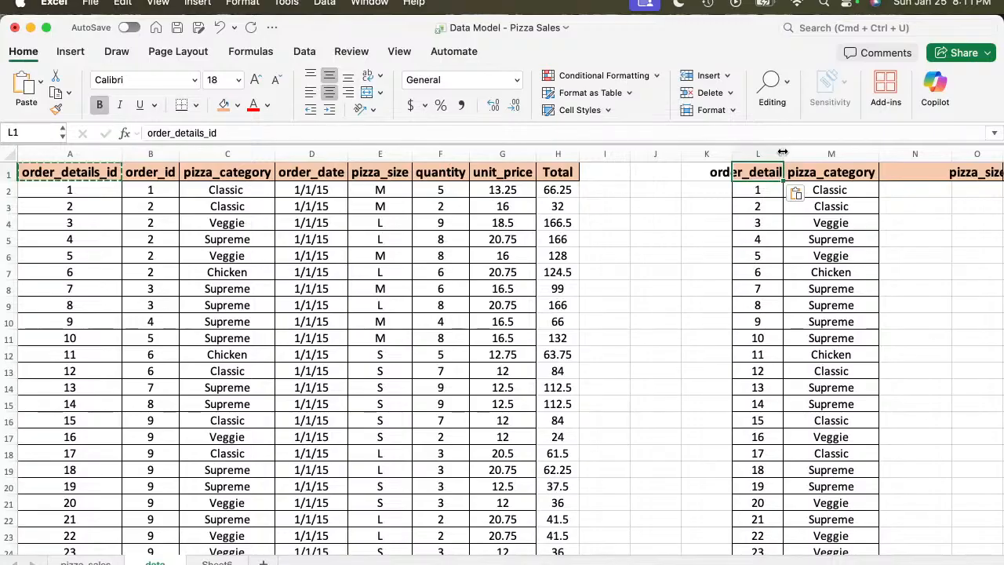
pyautogui.moveTo(781, 153); pyautogui.dragTo(839, 152)
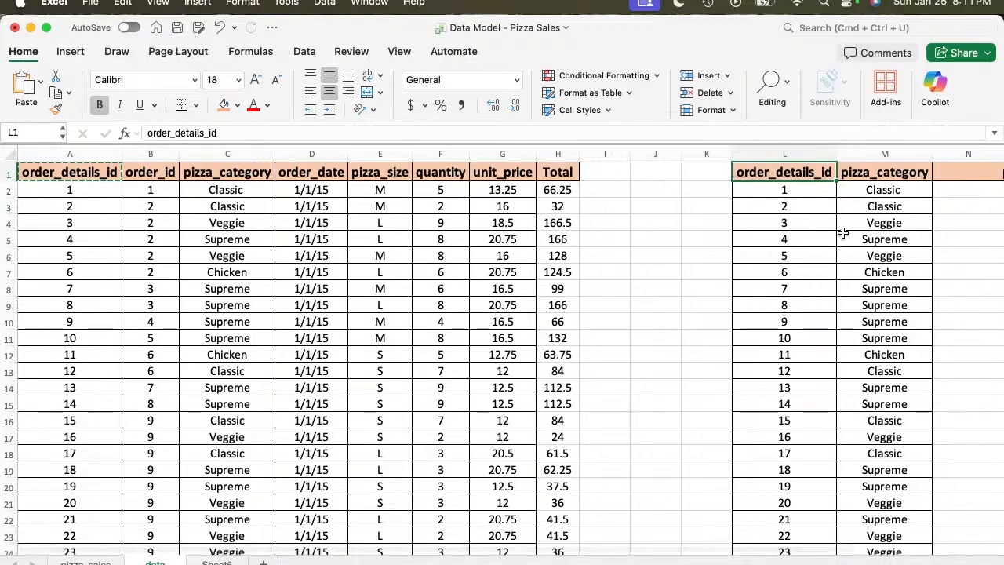
# Clear the values under the second table's pizza_category header, from M2 down to M51.
pyautogui.hscroll(3, 831, 231)
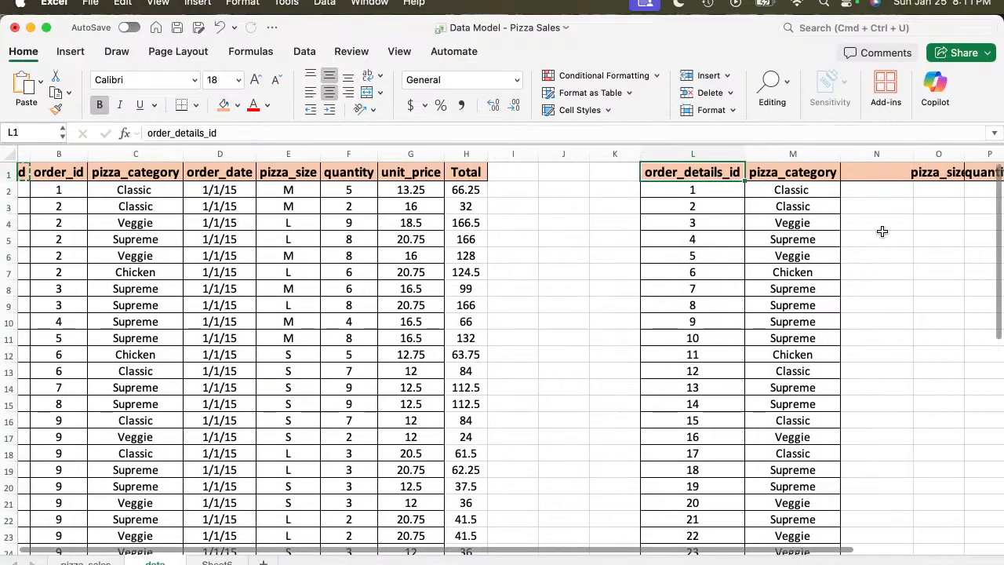
pyautogui.click(777, 190)
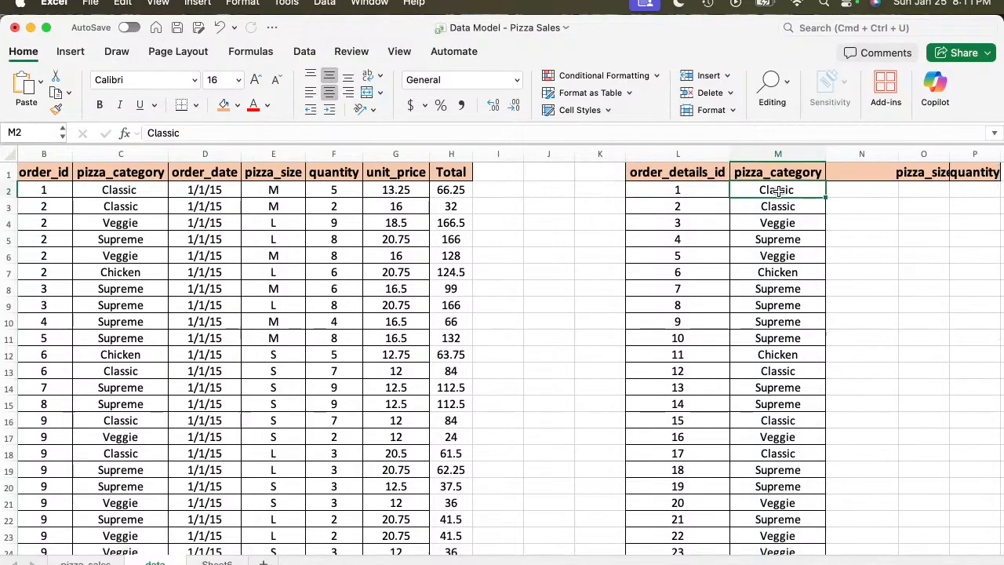
pyautogui.press('super+shift+Down')
pyautogui.press('Delete')
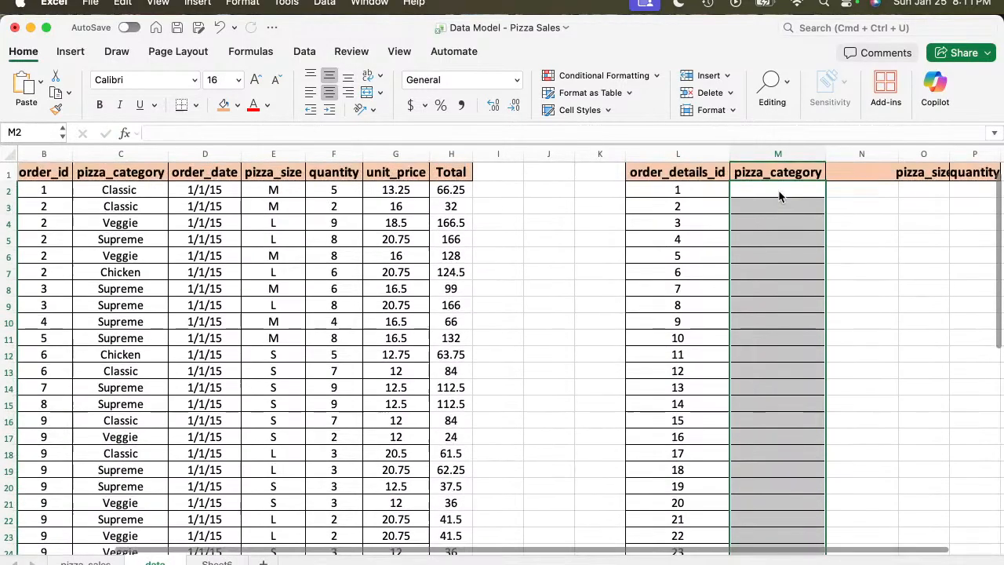
pyautogui.press('Up')
pyautogui.click(780, 196)
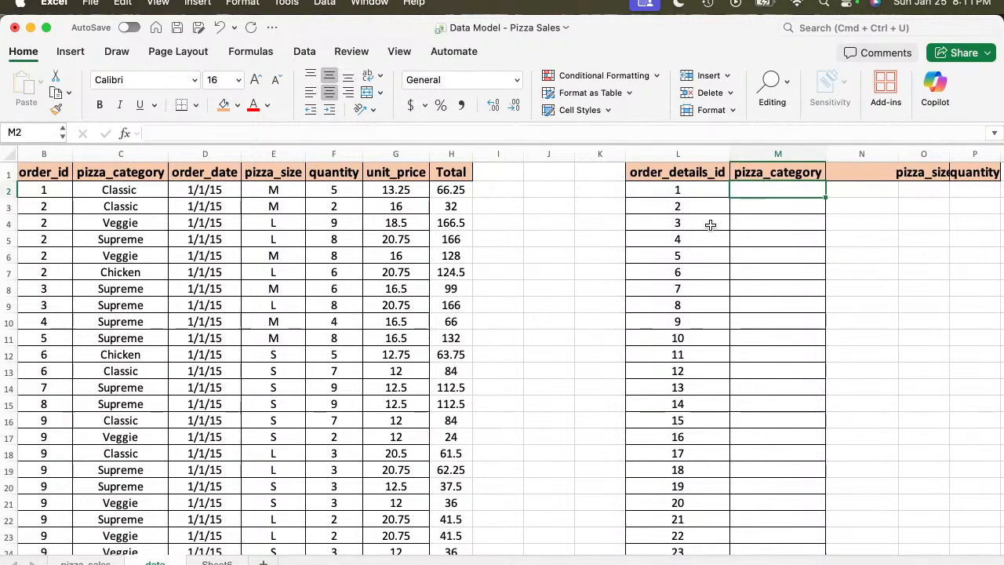
# Compare the order_details_id values of the second table with those in column A of the first table.
pyautogui.click(687, 196)
pyautogui.moveTo(686, 197); pyautogui.dragTo(687, 199)
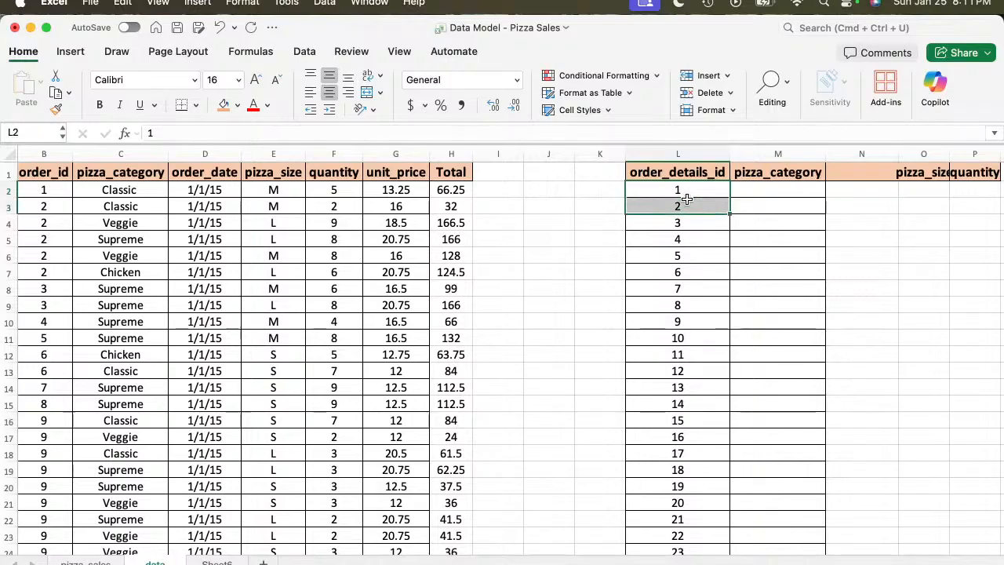
pyautogui.click(41, 186)
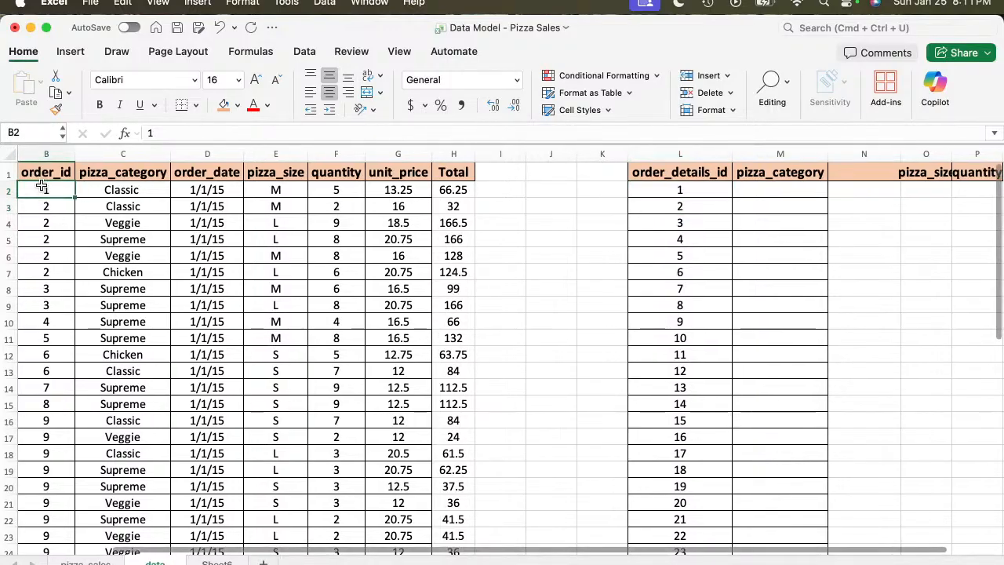
pyautogui.hscroll(-2, 107, 188)
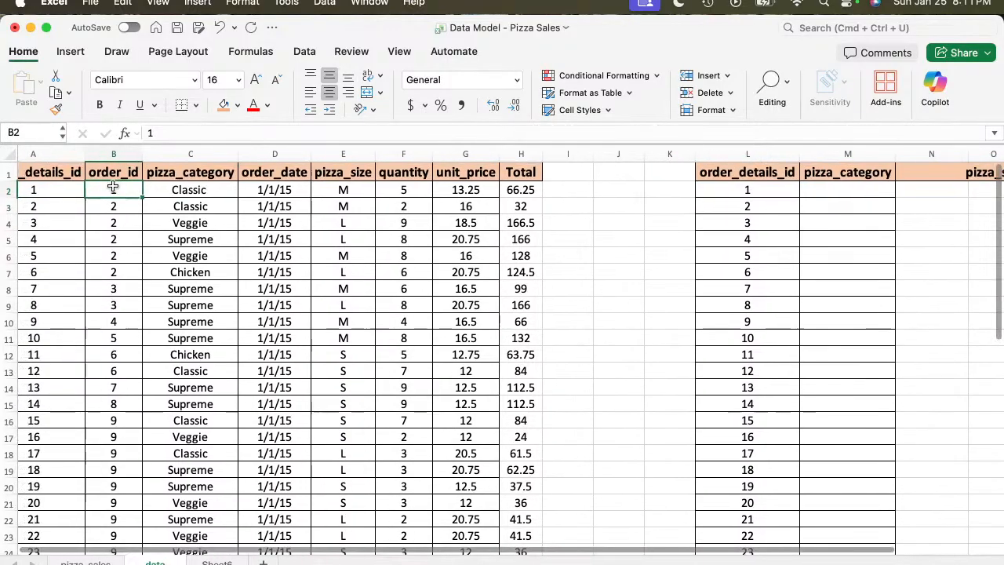
pyautogui.click(55, 190)
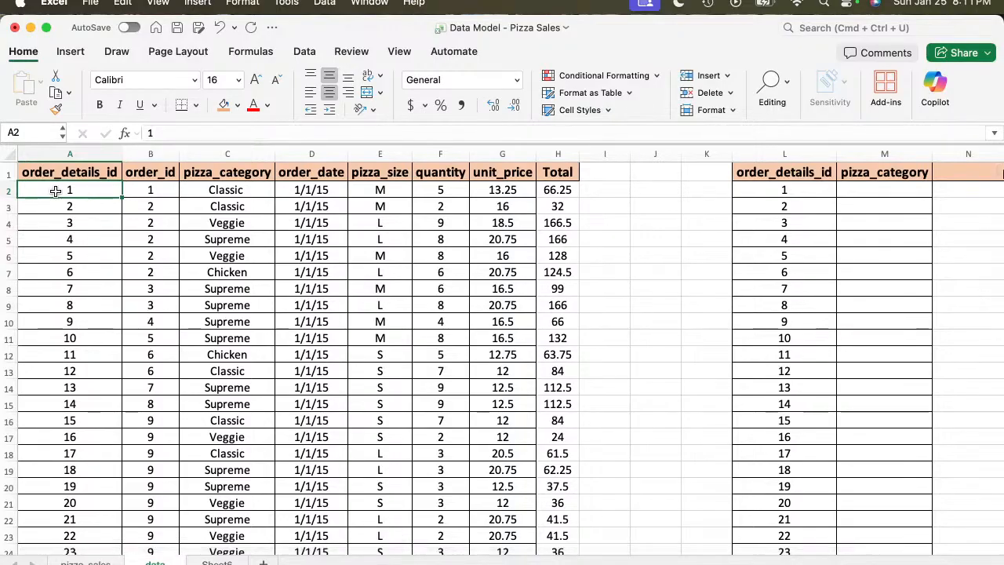
# Copy the first table's whole pizza_category column, C1 to C51, into the second table's pizza_category column at M1.
pyautogui.click(230, 173)
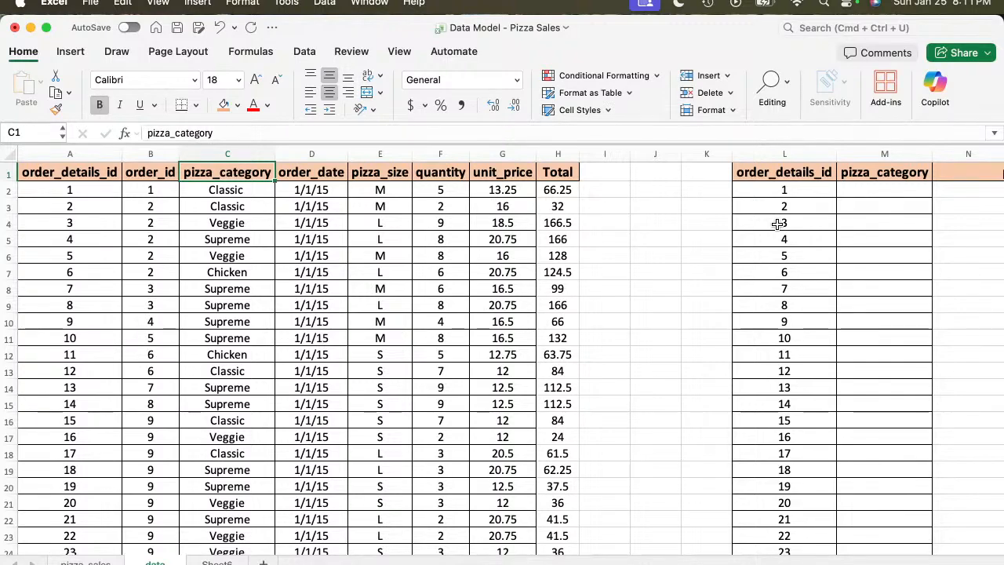
pyautogui.press('Down')
pyautogui.press('Up')
pyautogui.press('super+a')
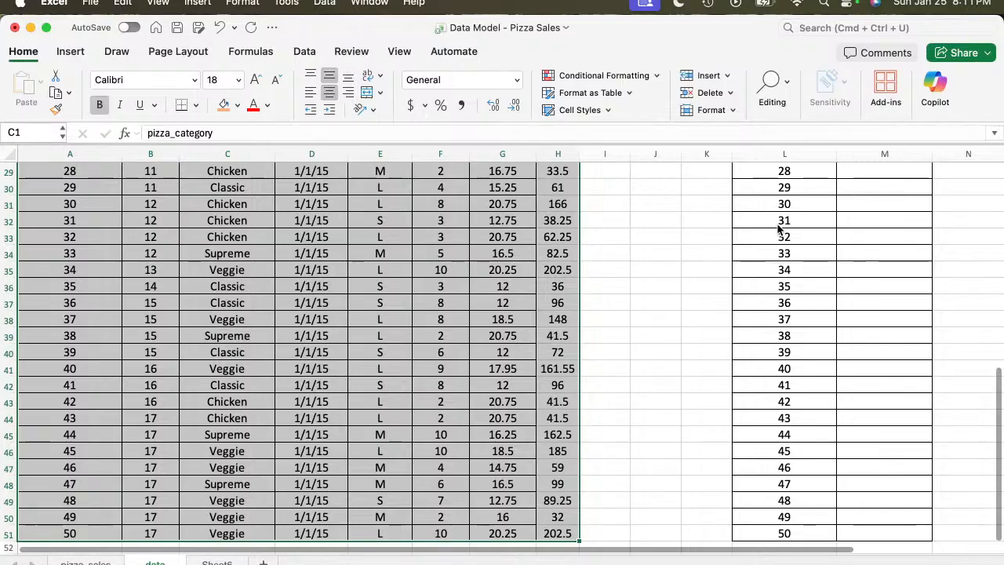
pyautogui.press('Down')
pyautogui.press('Up')
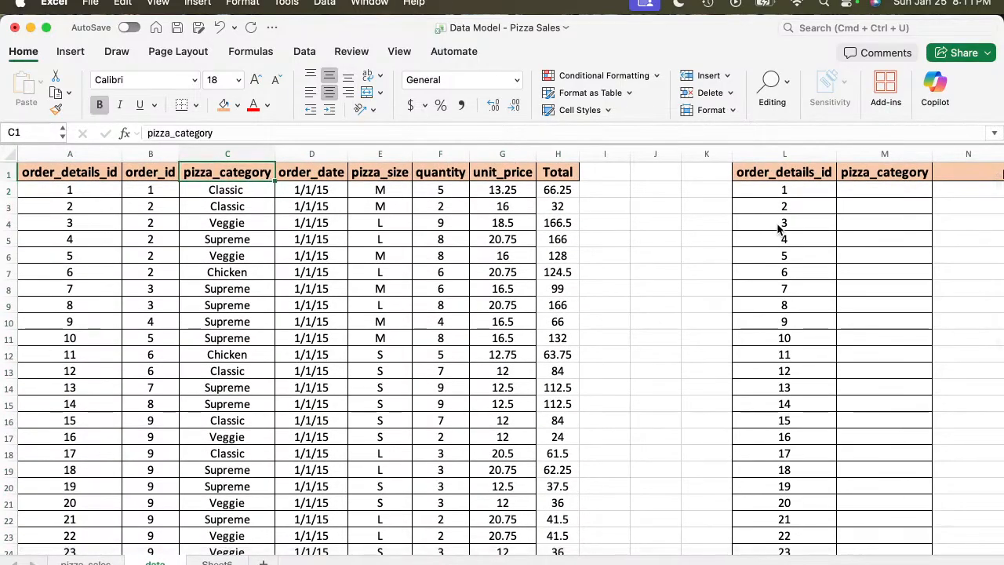
pyautogui.press('super+shift+Down')
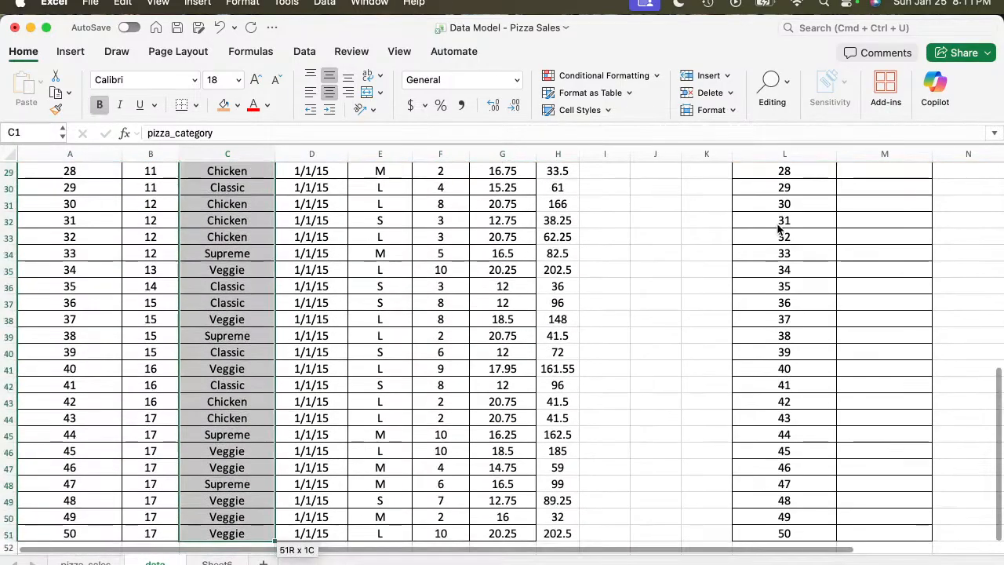
pyautogui.press('super+c')
pyautogui.scroll(10, 779, 228)
pyautogui.press('Right')
pyautogui.press('Right')
pyautogui.press('Right')
pyautogui.press('Right')
pyautogui.press('Right')
pyautogui.press('Right')
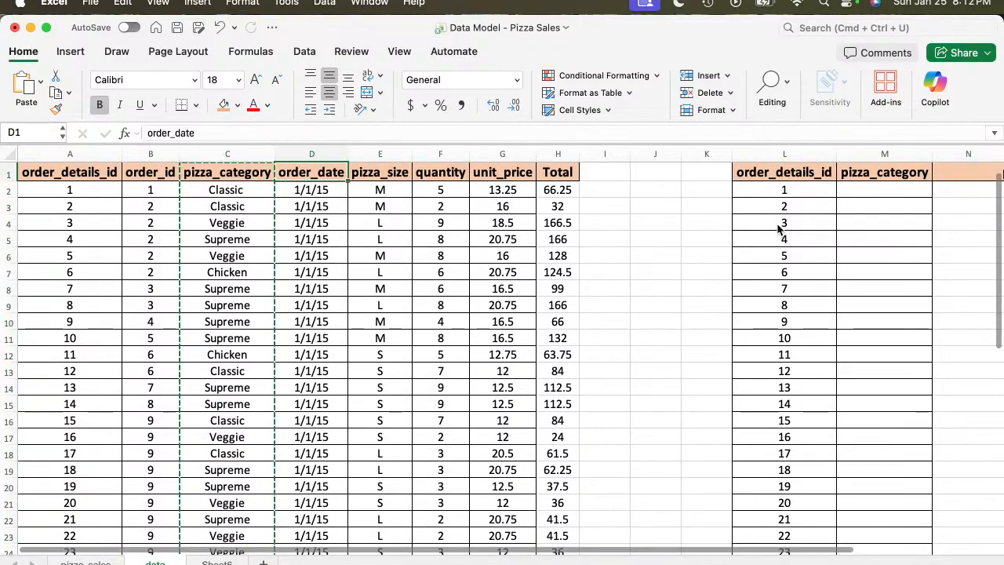
pyautogui.press('Right')
pyautogui.press('Right')
pyautogui.press('Right')
pyautogui.press('Right')
pyautogui.hscroll(2, 779, 228)
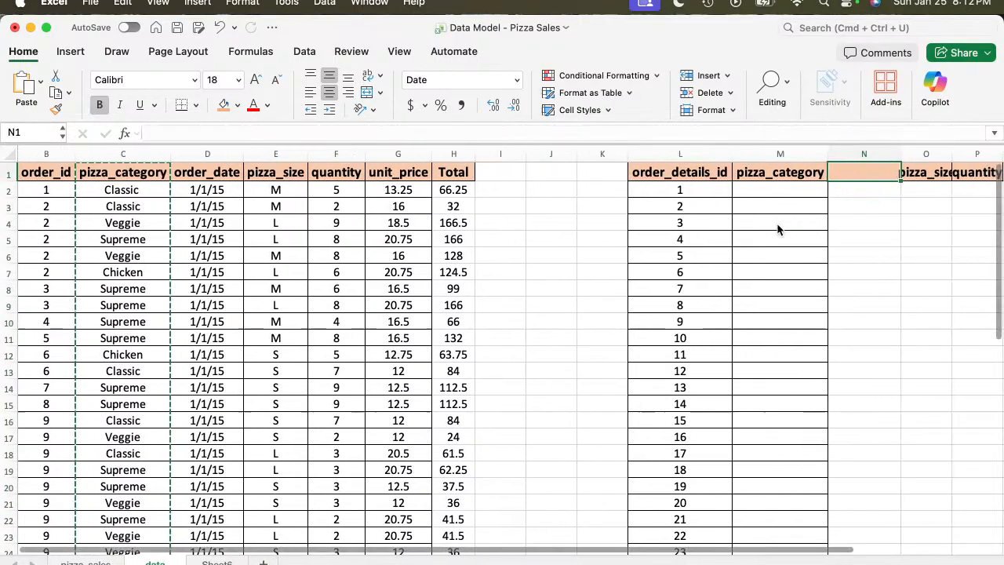
pyautogui.press('super+v')
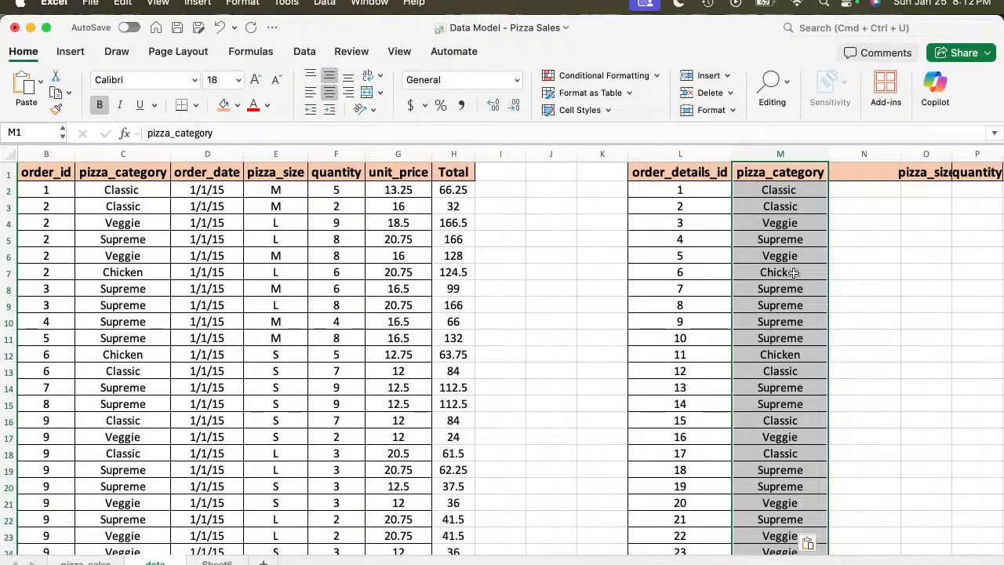
# Remove the pasted category values from M2 to M51, keeping the pizza_category header.
pyautogui.click(772, 190)
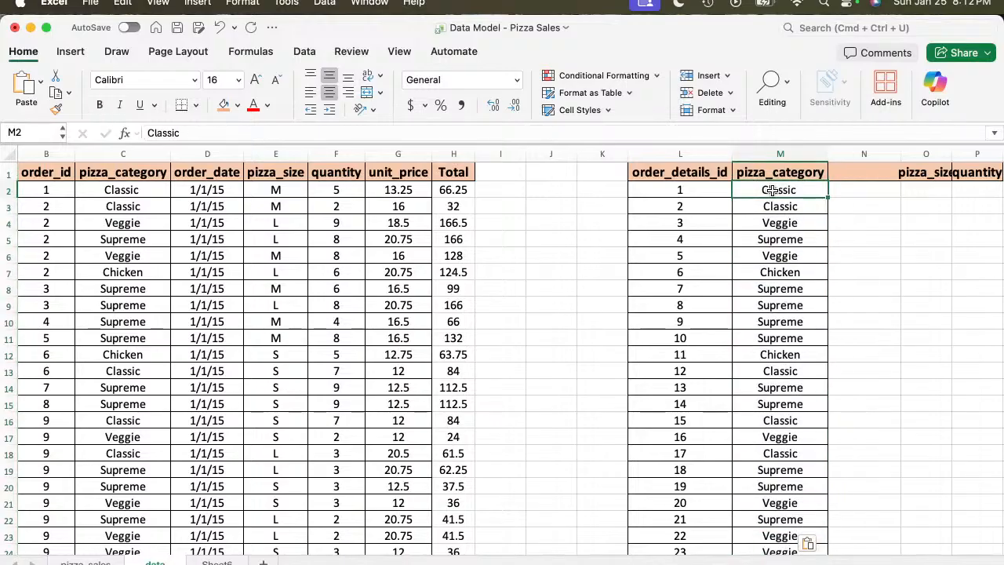
pyautogui.hotkey('ctrl', 'shift', 'Down')
pyautogui.press('Delete')
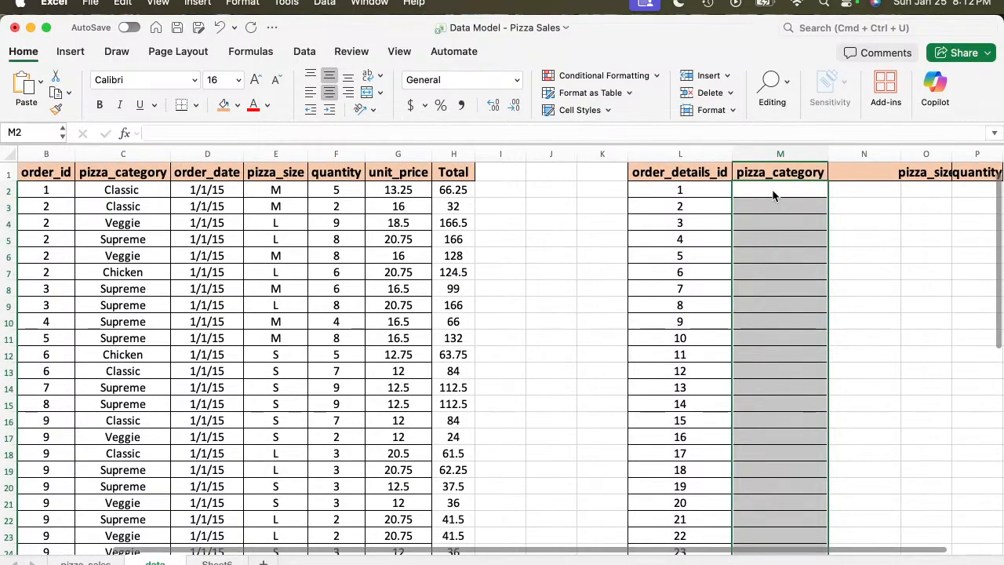
# Start a VLOOKUP formula in M2 with the second table's order_details_id in L2 as the lookup value.
pyautogui.click(773, 196)
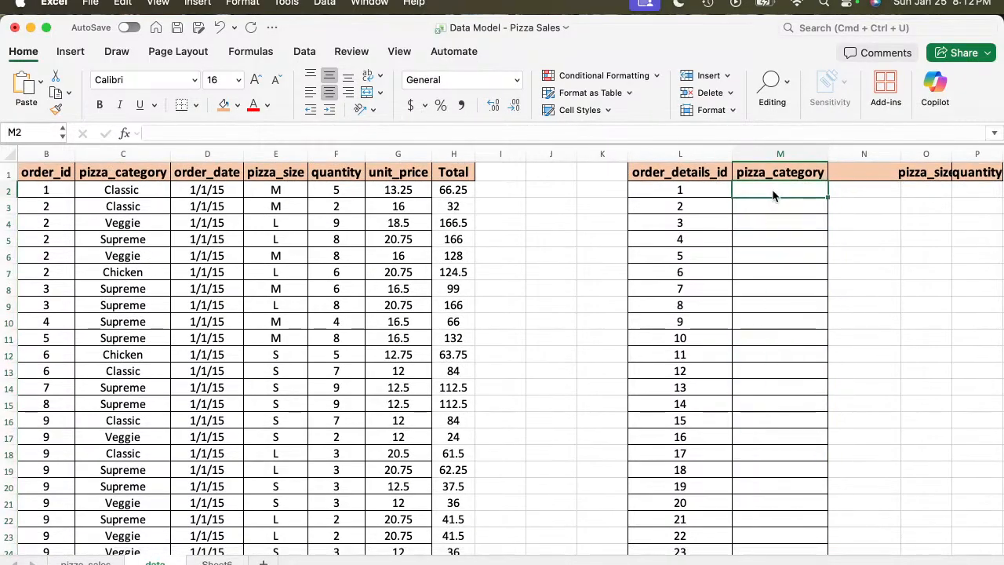
pyautogui.write('=')
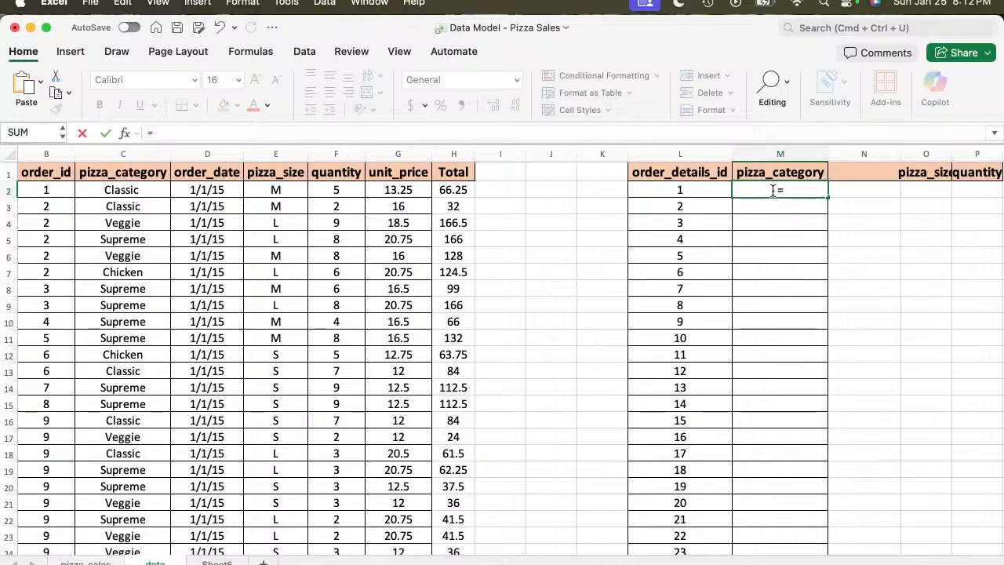
pyautogui.write('vl')
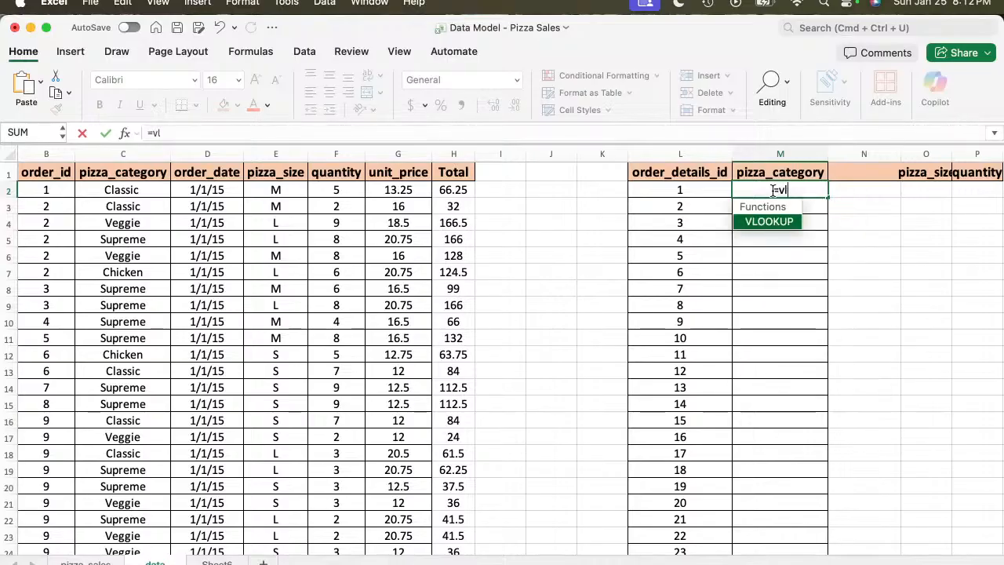
pyautogui.press('Tab')
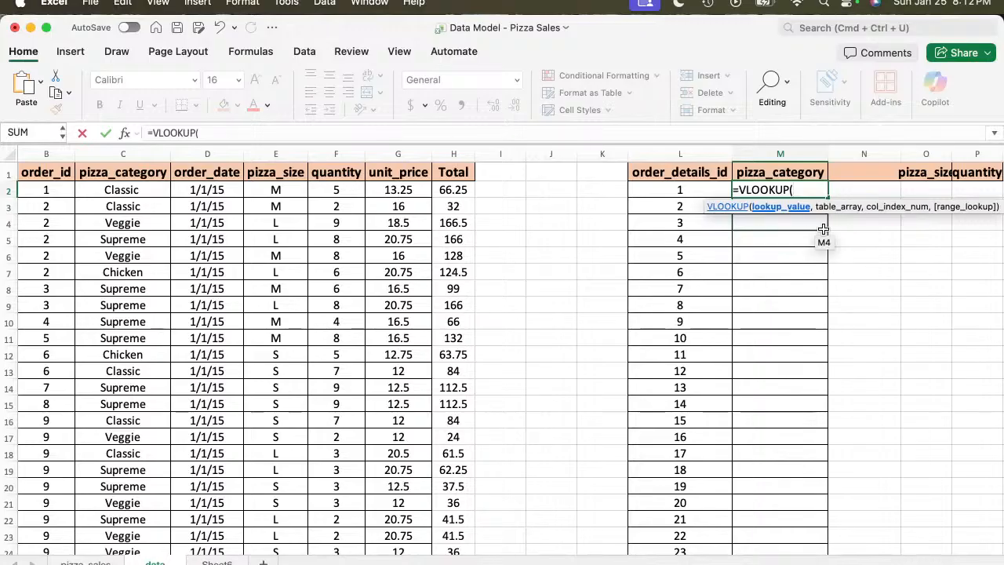
pyautogui.hscroll(2, 824, 228)
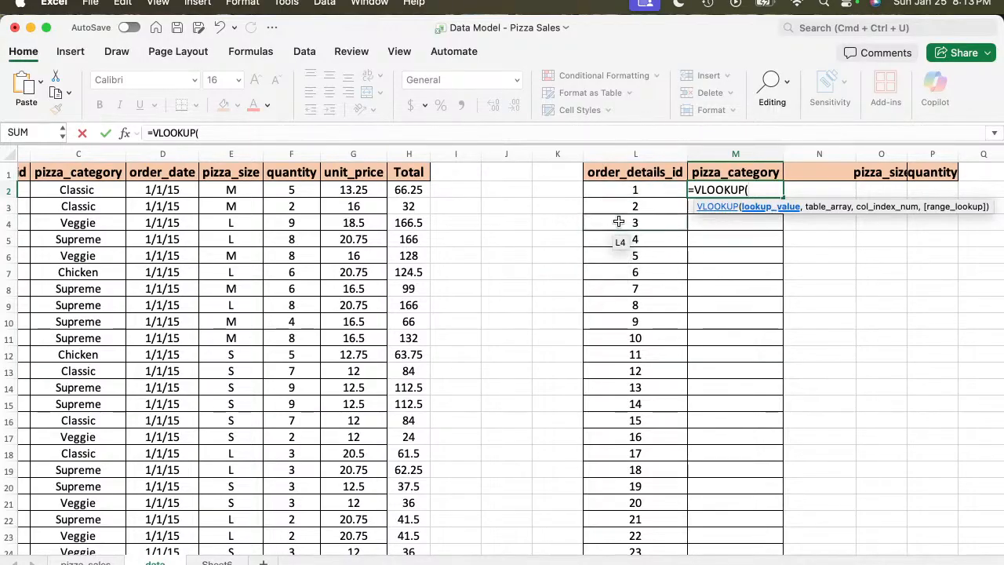
pyautogui.click(634, 190)
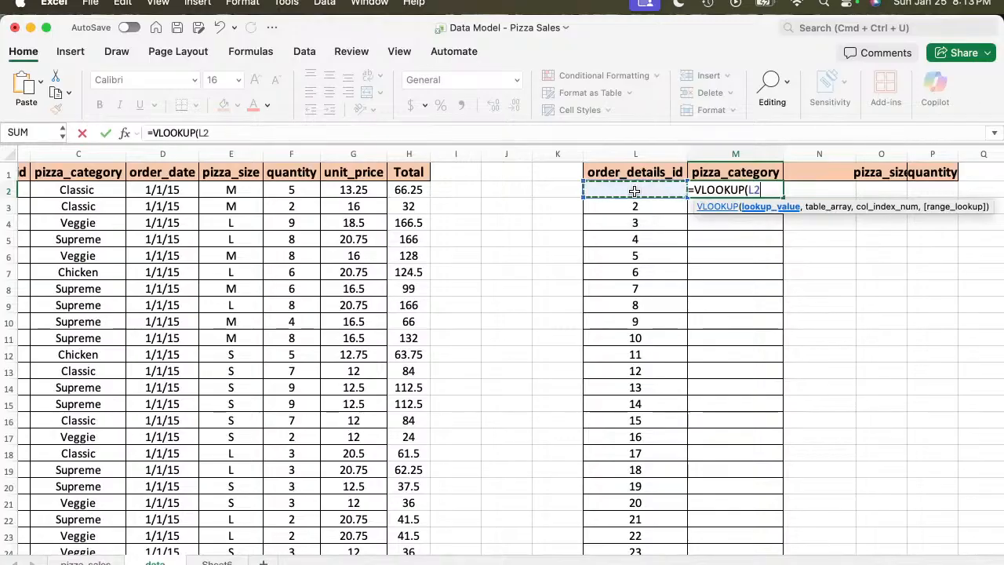
pyautogui.write(',')
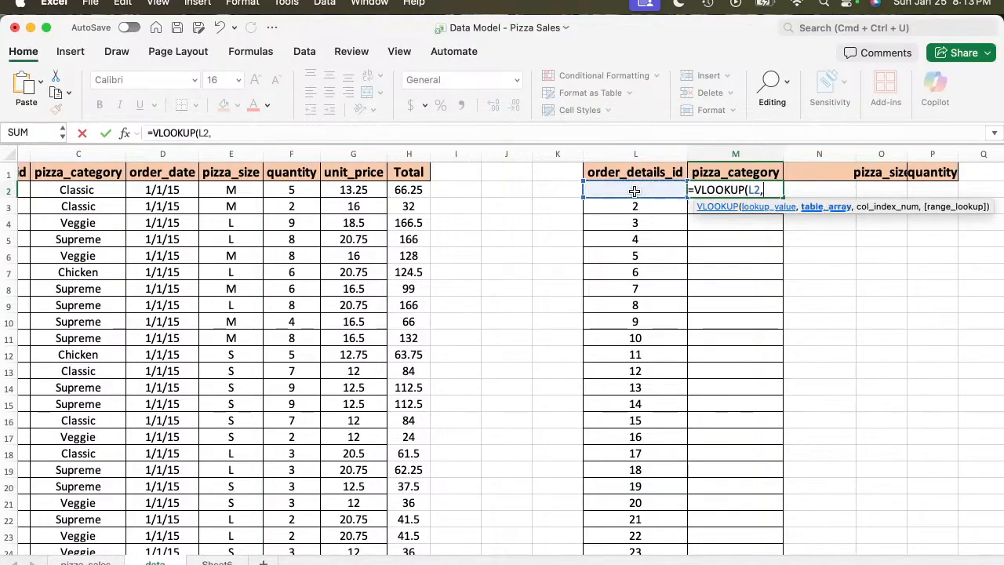
# Set the VLOOKUP's table array to the first table's columns A to C, locked as $A$1:$C$51.
pyautogui.hscroll(-3, 255, 267)
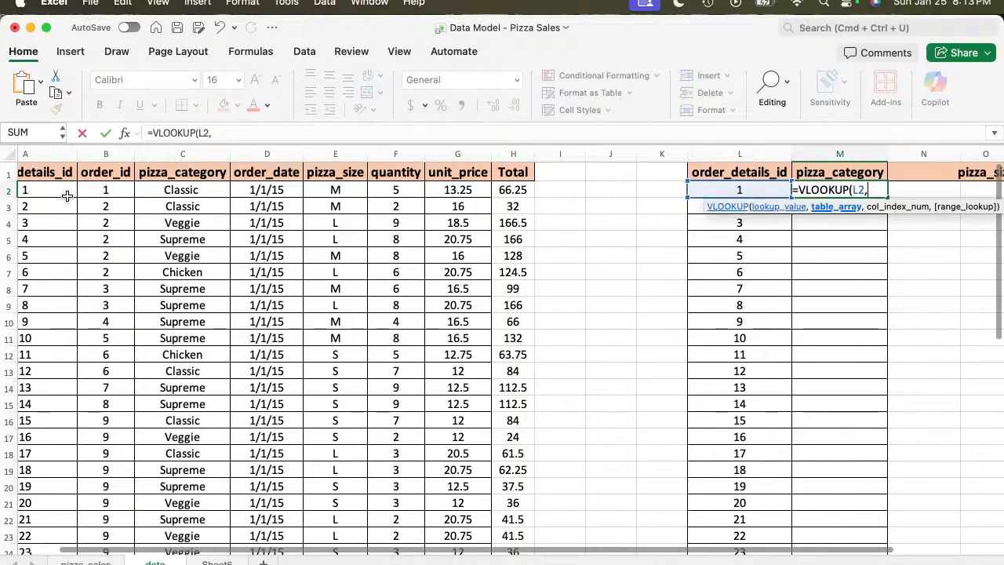
pyautogui.hscroll(-2, 68, 193)
pyautogui.click(61, 173)
pyautogui.hotkey('shift', 'Right')
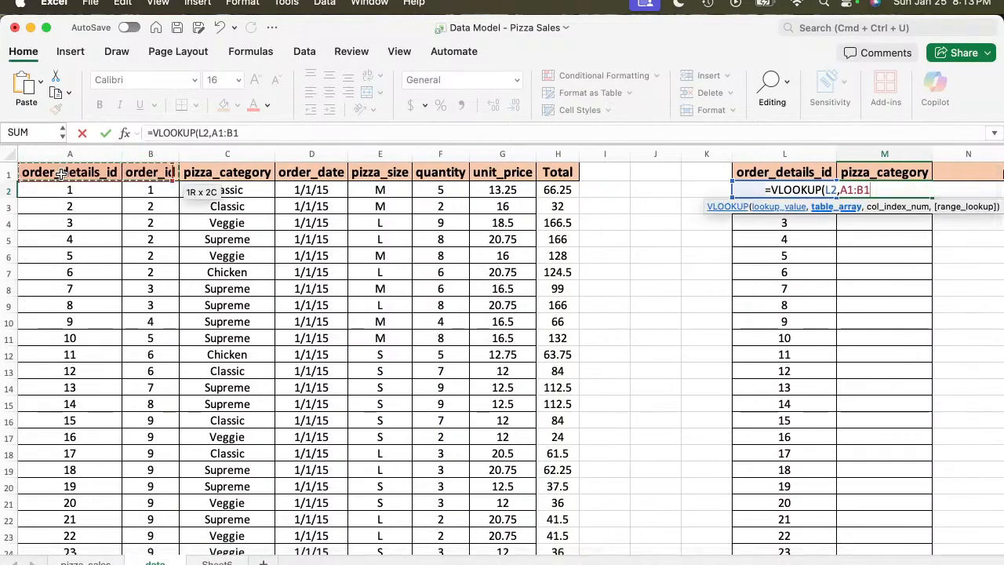
pyautogui.hotkey('shift', 'Right')
pyautogui.hotkey('shift', 'Right')
pyautogui.hotkey('shift', 'Left')
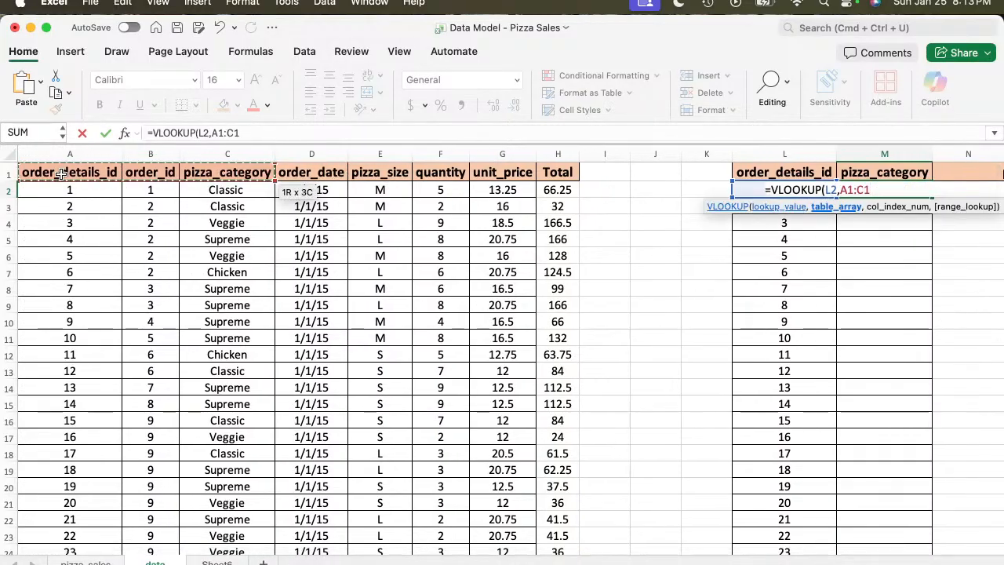
pyautogui.press('super+shift+Down')
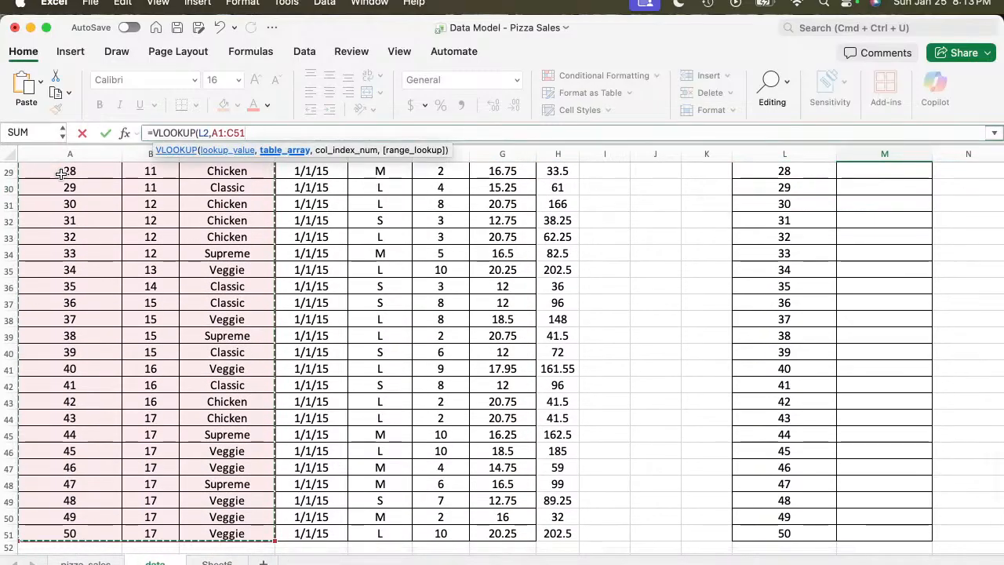
pyautogui.press('F4')
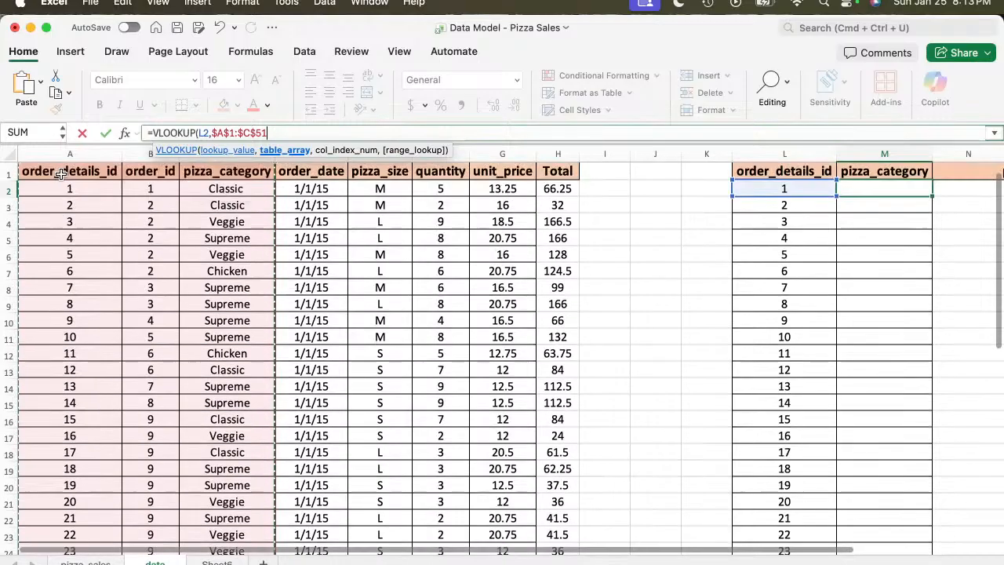
# Complete the VLOOKUP in M2 with column index 3 and range lookup 0 for an exact match.
pyautogui.write(',')
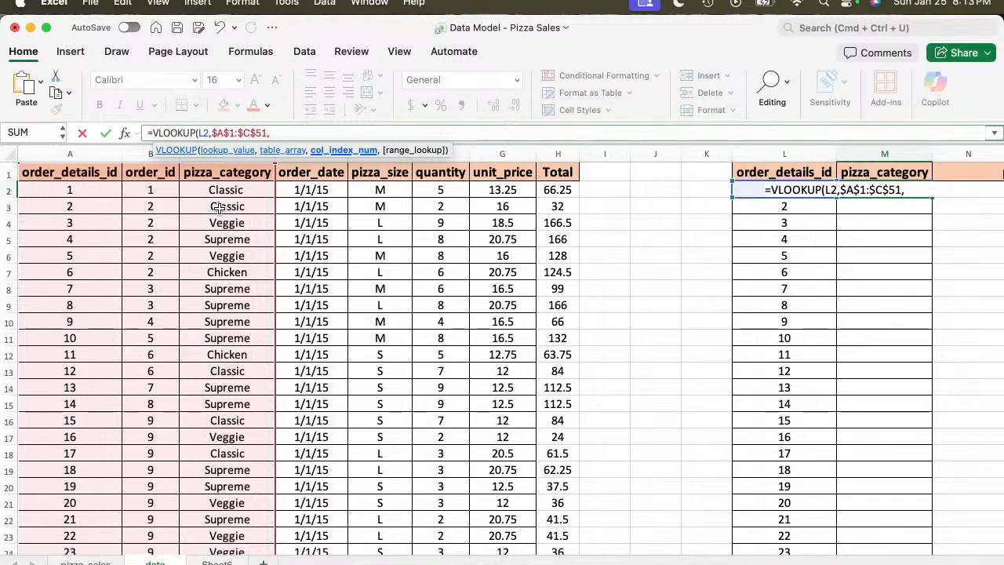
pyautogui.write('3,0')
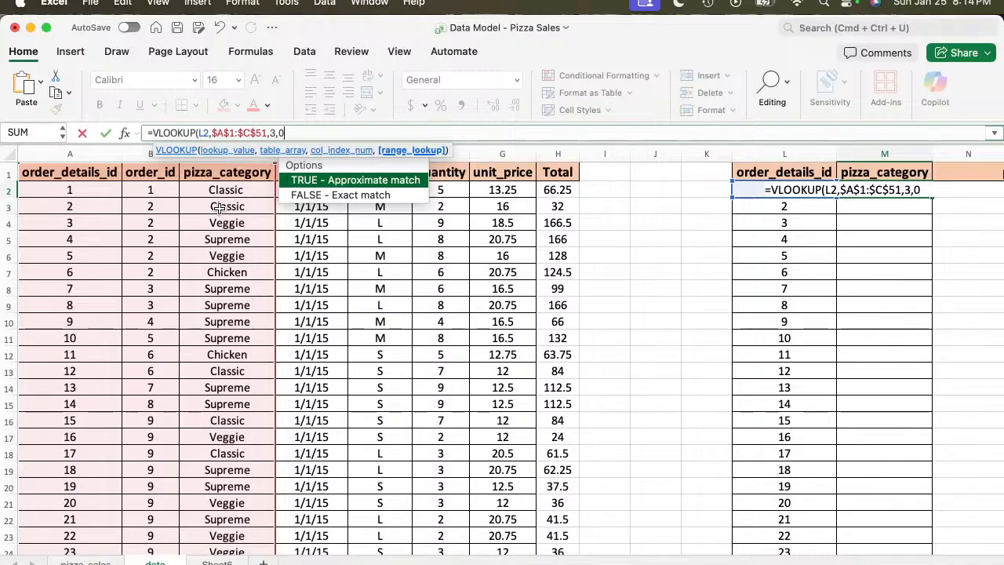
pyautogui.write(')')
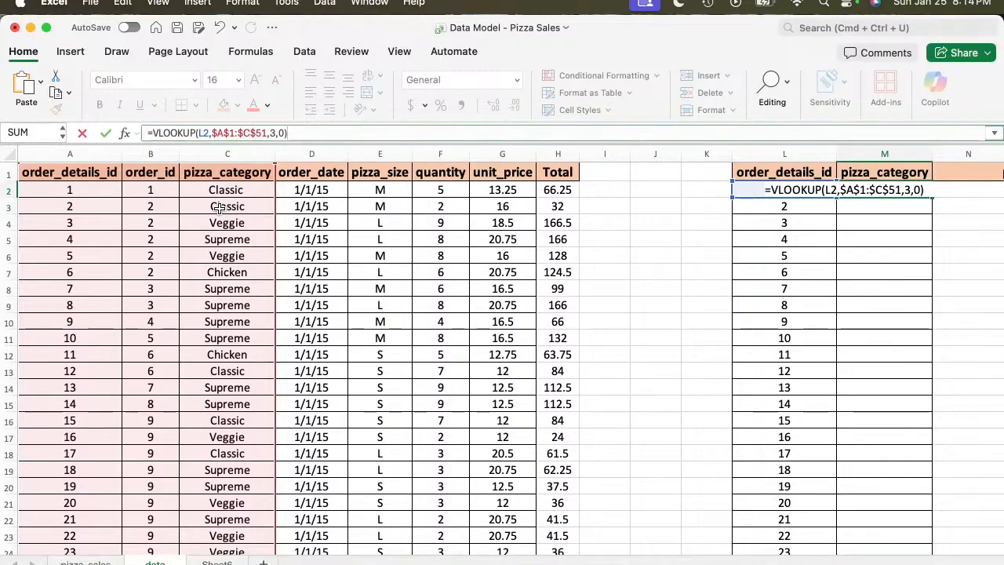
pyautogui.press('Return')
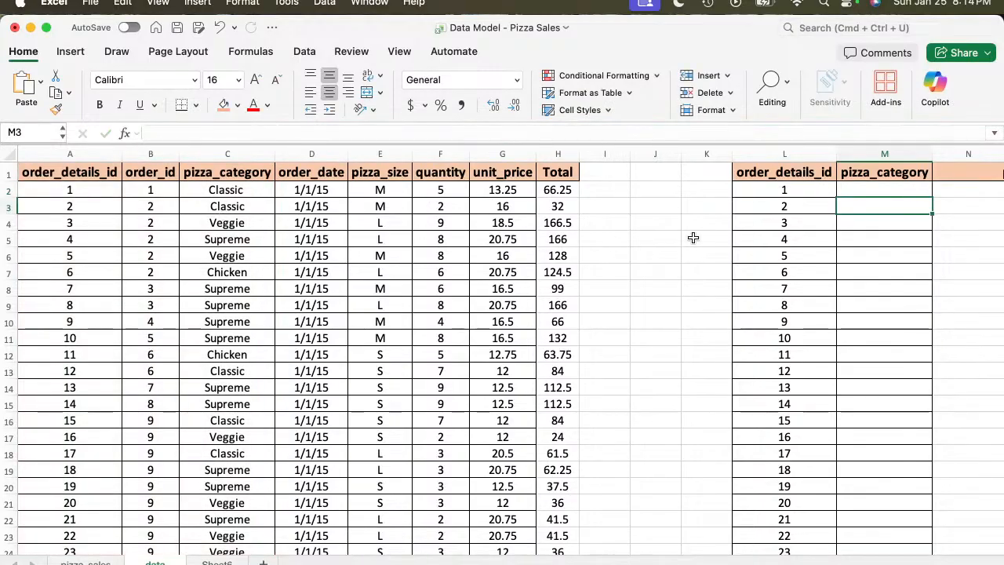
# Fill the VLOOKUP formula from M2 down the second table's whole pizza_category column and return to M2.
pyautogui.click(856, 189)
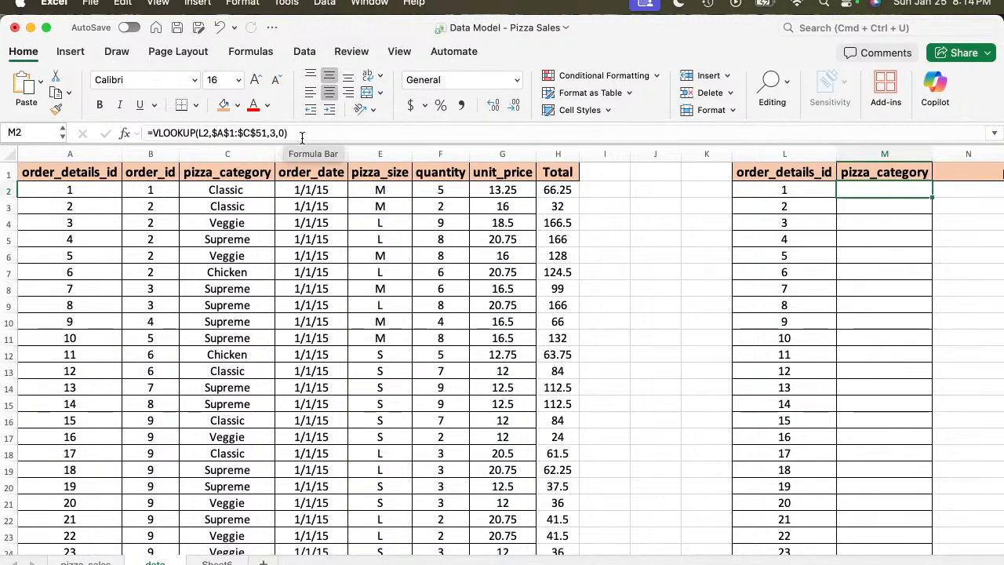
pyautogui.press('Return')
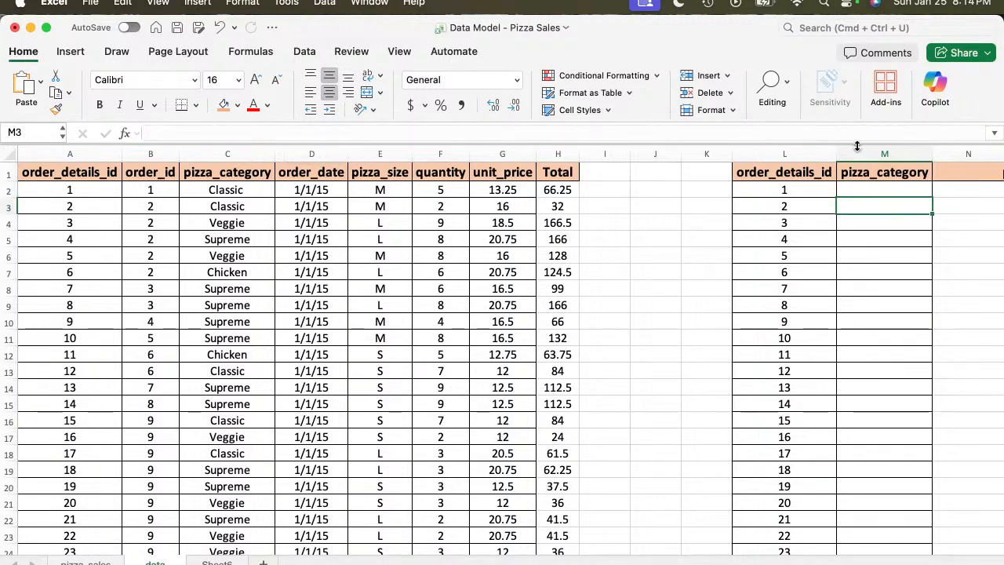
pyautogui.click(889, 192)
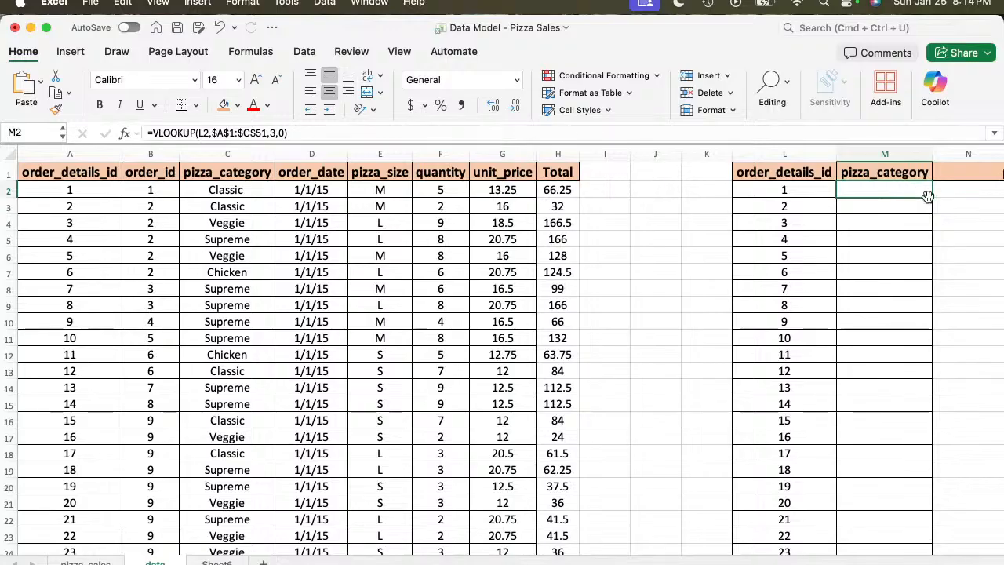
pyautogui.doubleClick(927, 196)
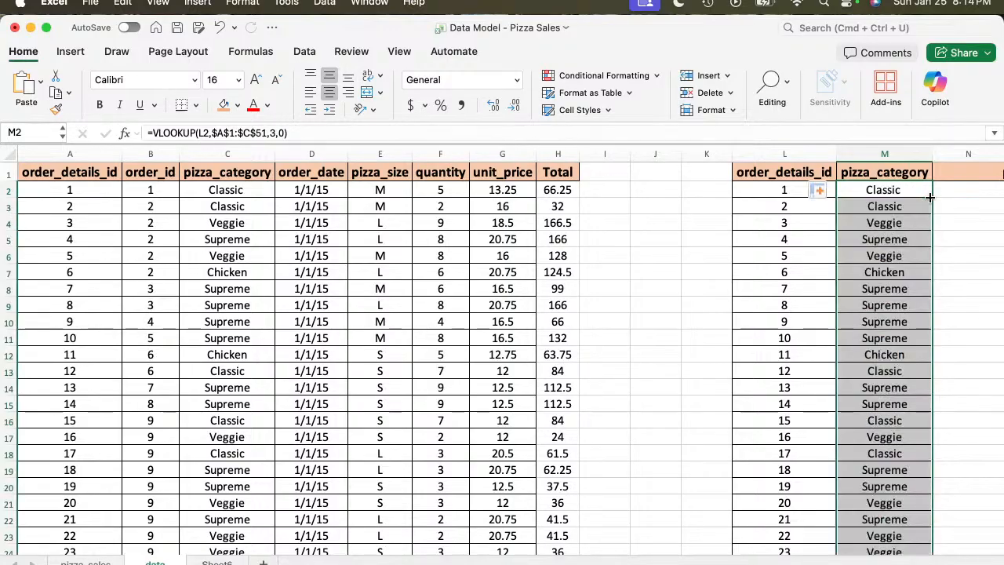
pyautogui.click(872, 239)
pyautogui.press('Up')
pyautogui.press('Up')
pyautogui.press('Up')
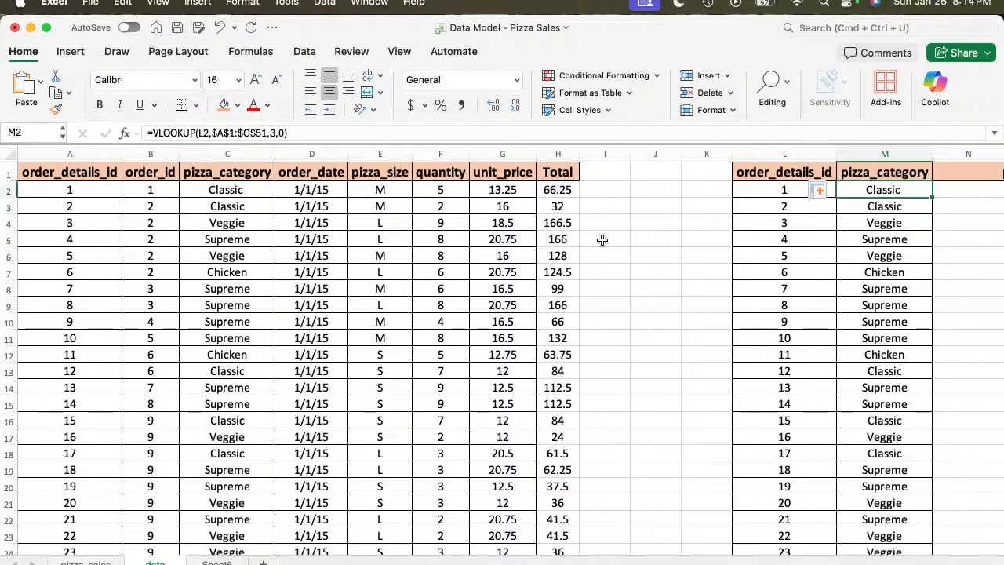
# Copy the formula =VLOOKUP(L2,$A$1:$C$51,3,0) from M2 into K2 and display it there as plain text.
pyautogui.moveTo(284, 132); pyautogui.dragTo(160, 133)
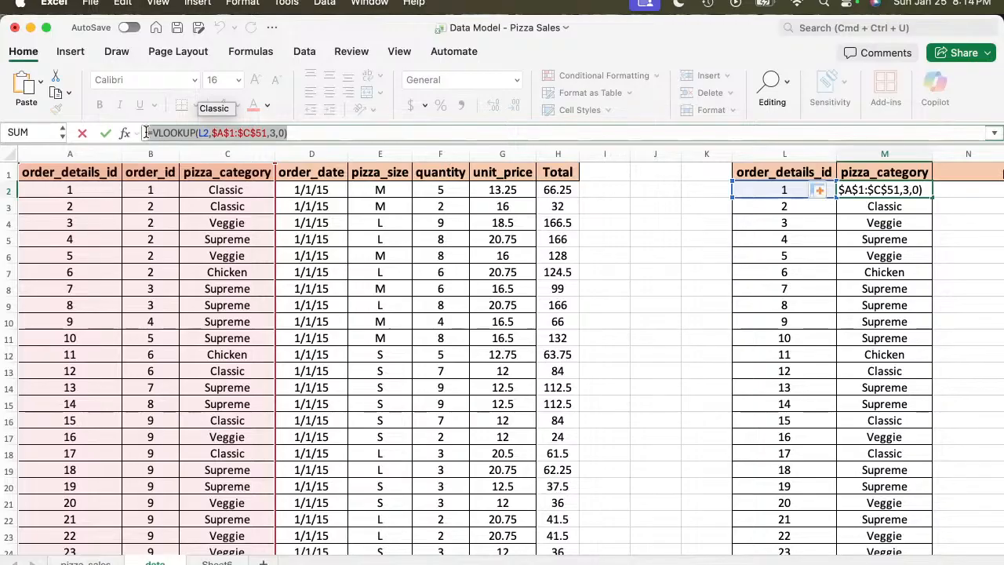
pyautogui.press('Escape')
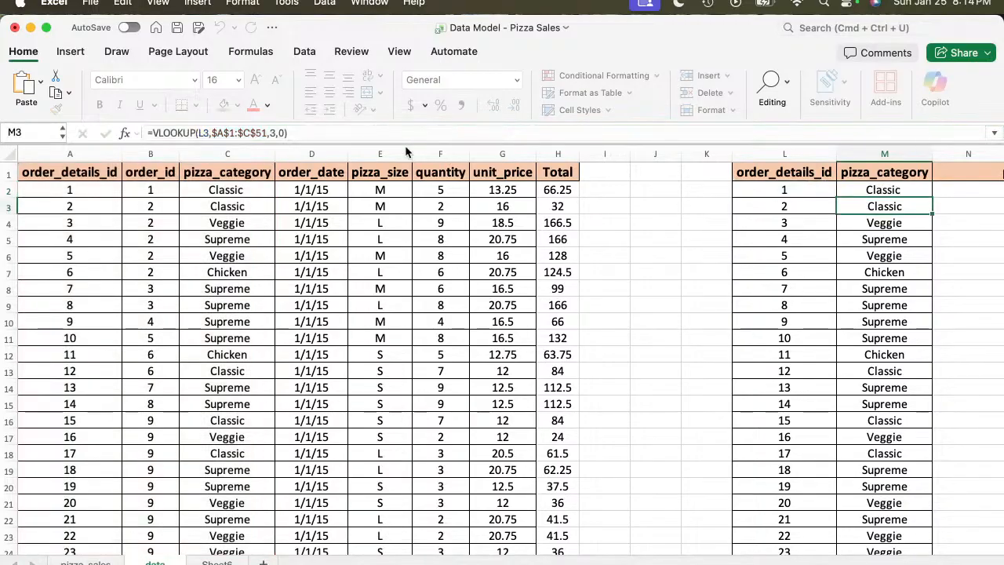
pyautogui.click(704, 196)
pyautogui.press('super+v')
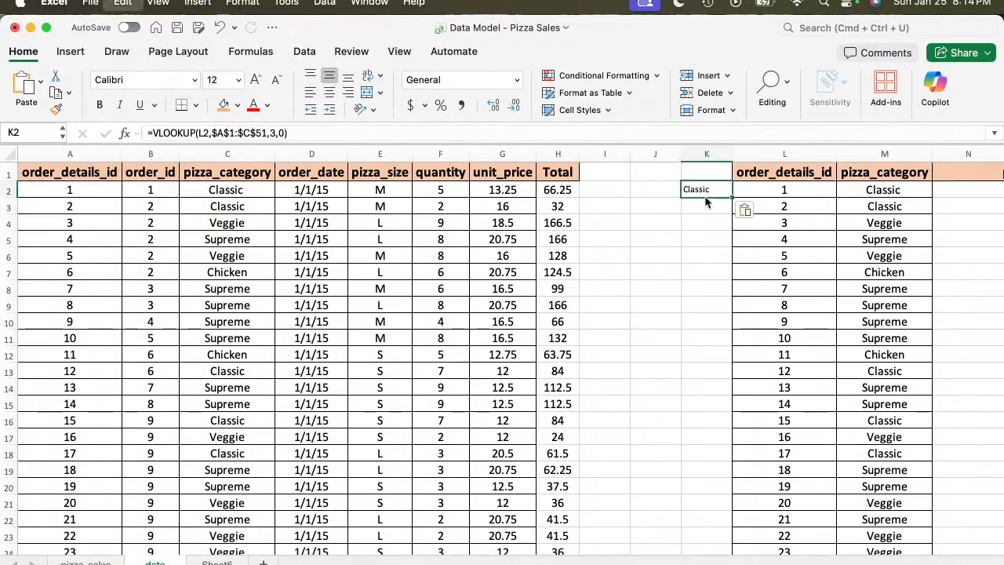
pyautogui.click(147, 133)
pyautogui.press('Return')
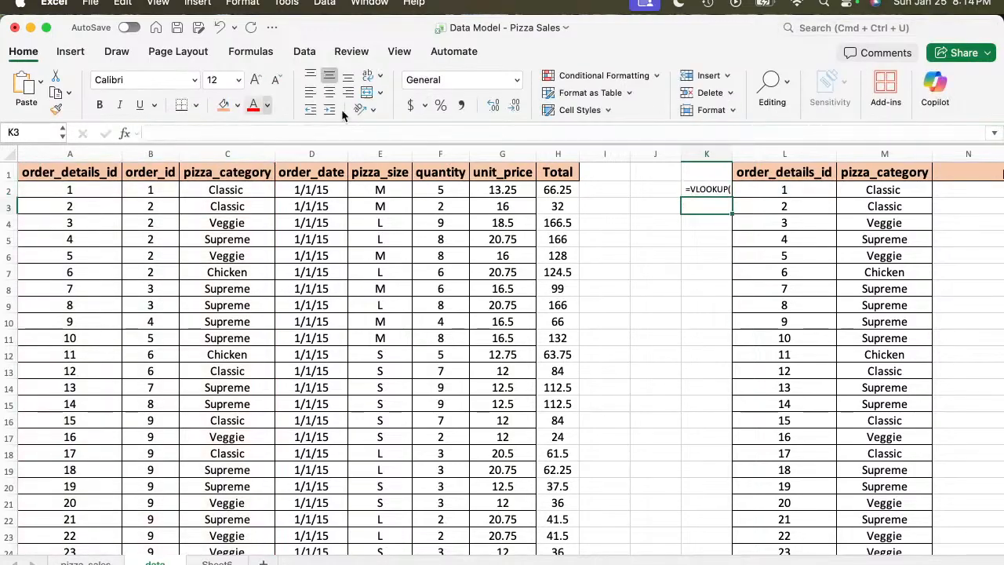
# Widen column K to fit the full VLOOKUP formula text.
pyautogui.moveTo(732, 154); pyautogui.dragTo(732, 154)
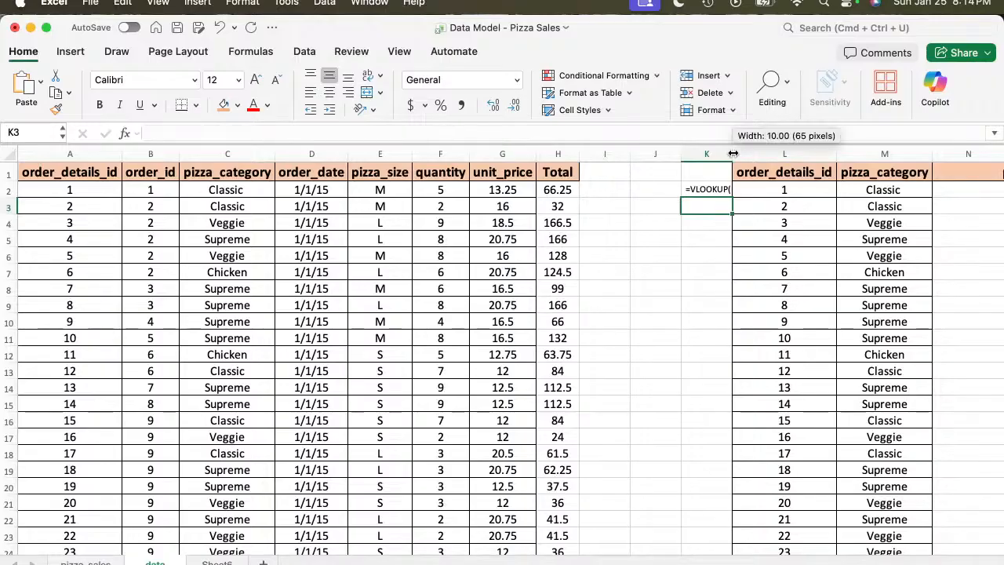
pyautogui.doubleClick(733, 154)
pyautogui.hscroll(4, 769, 254)
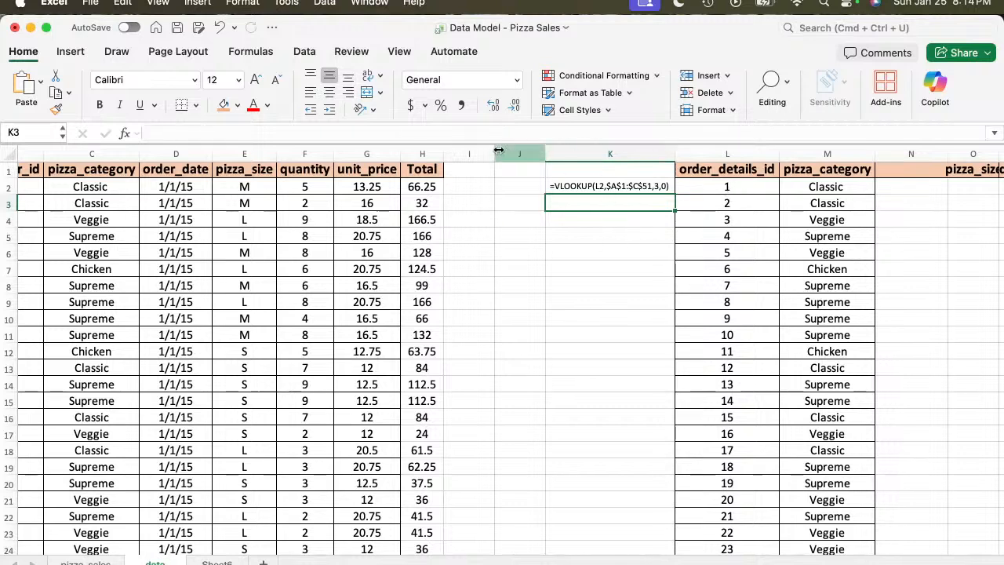
pyautogui.hscroll(-4, 88, 242)
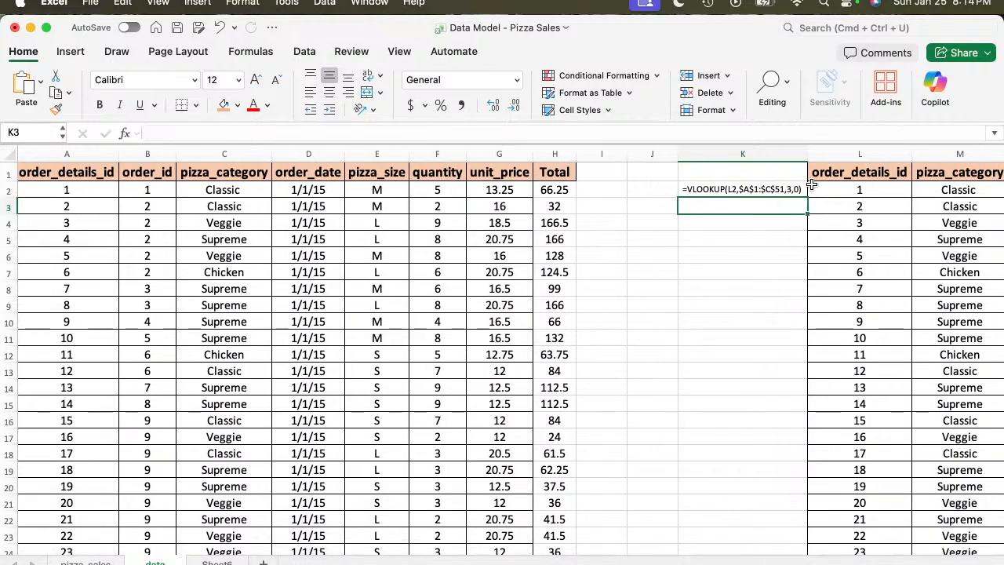
# Examine the formula in K2 against the first table's columns and the second table's pizza_category column M.
pyautogui.click(226, 173)
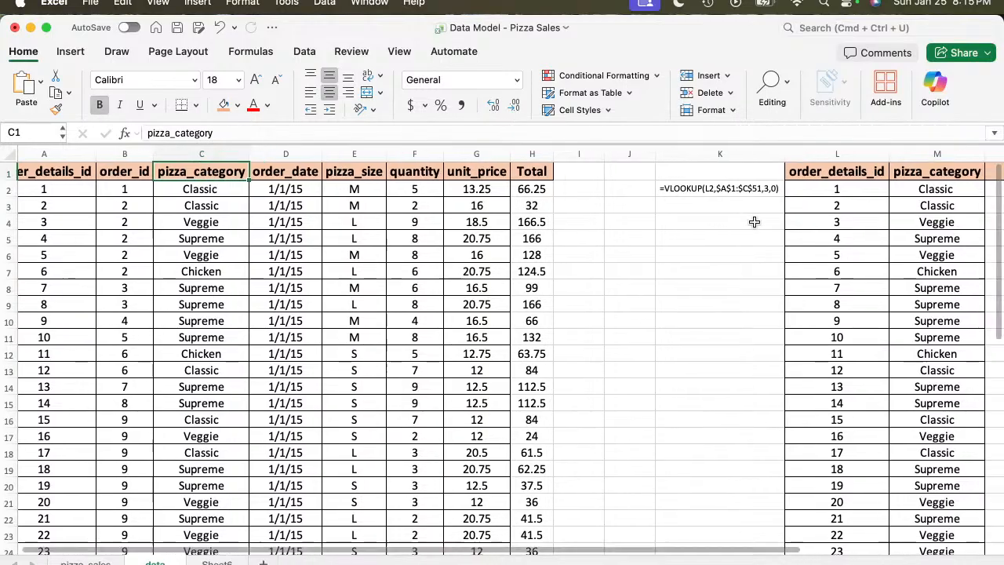
pyautogui.hscroll(3, 755, 221)
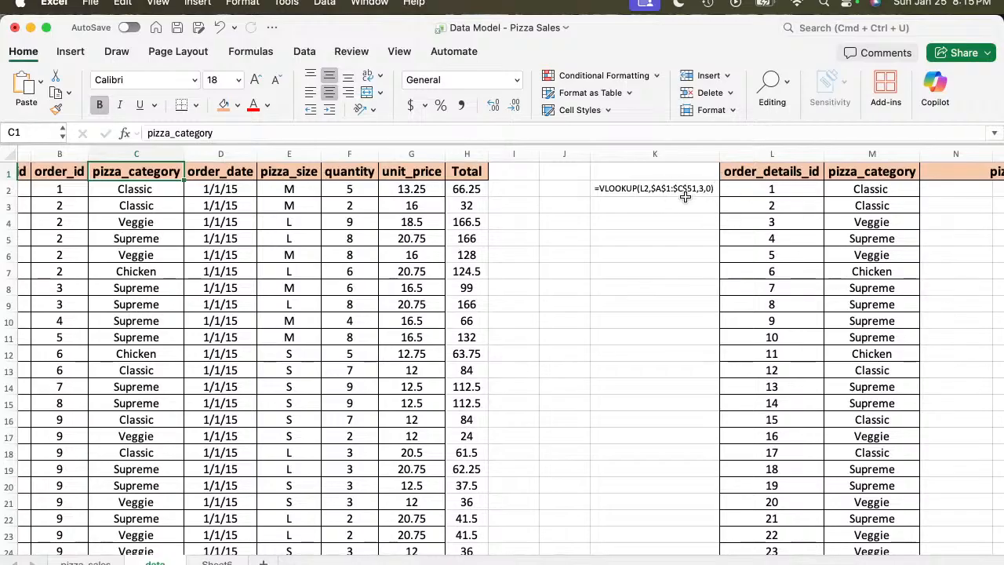
pyautogui.hscroll(5, 796, 239)
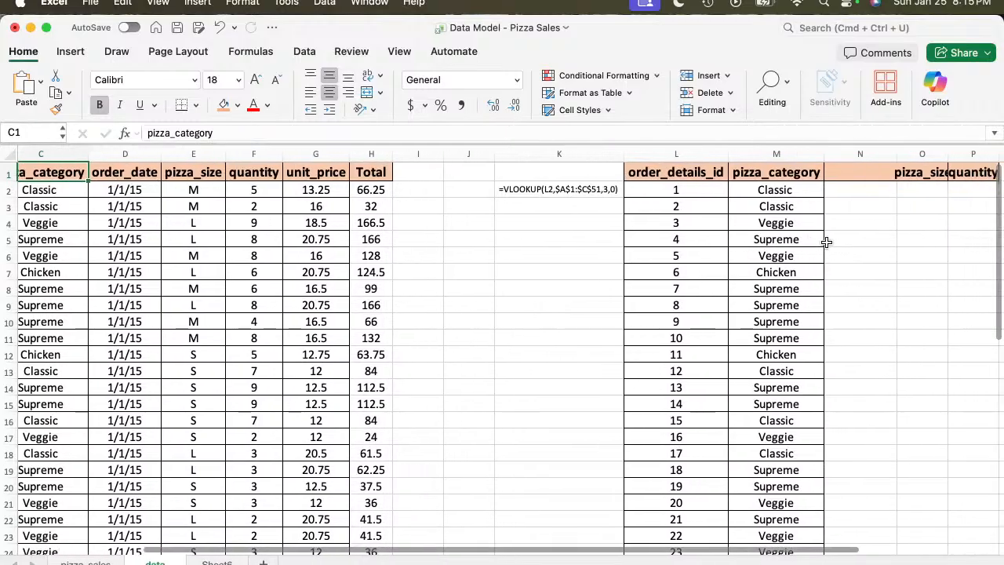
pyautogui.hscroll(2, 824, 240)
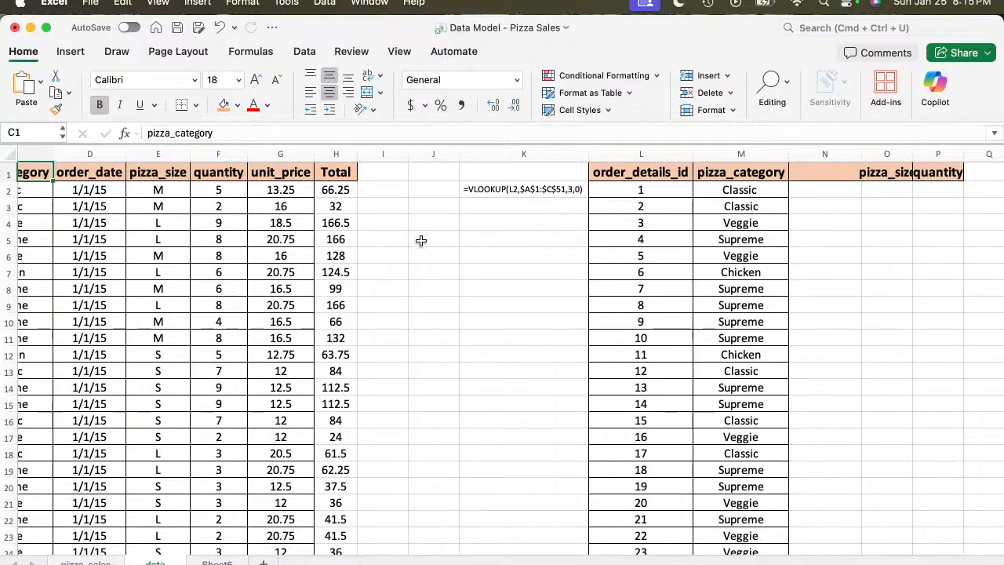
pyautogui.hscroll(-3, 264, 239)
pyautogui.hscroll(-3, 262, 243)
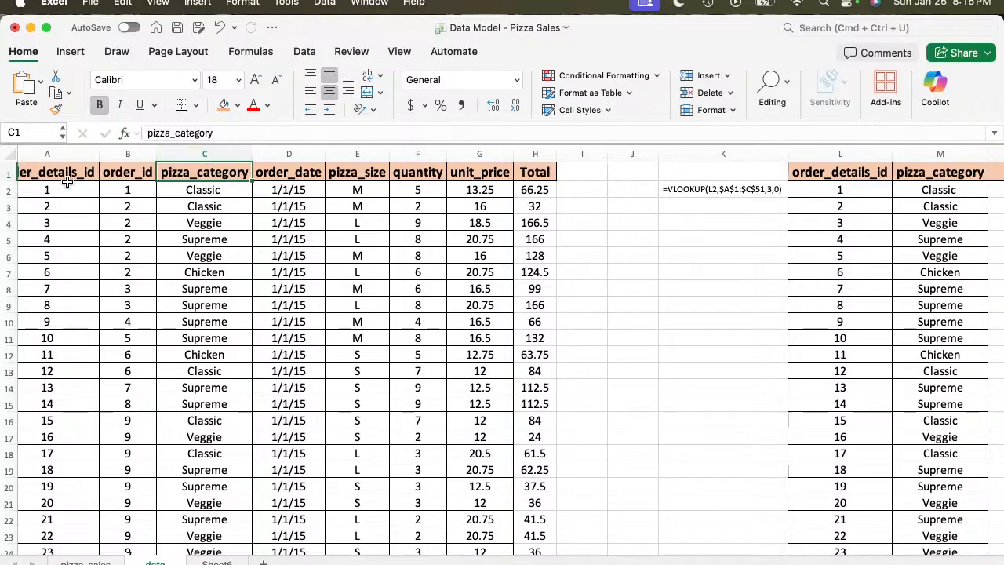
pyautogui.hscroll(-1, 645, 212)
pyautogui.hscroll(3, 645, 212)
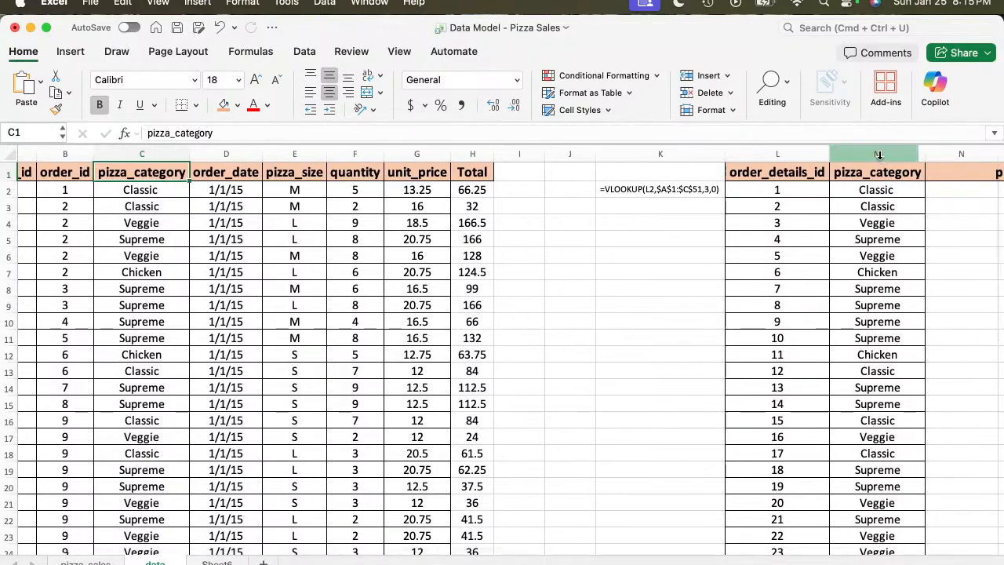
pyautogui.click(878, 155)
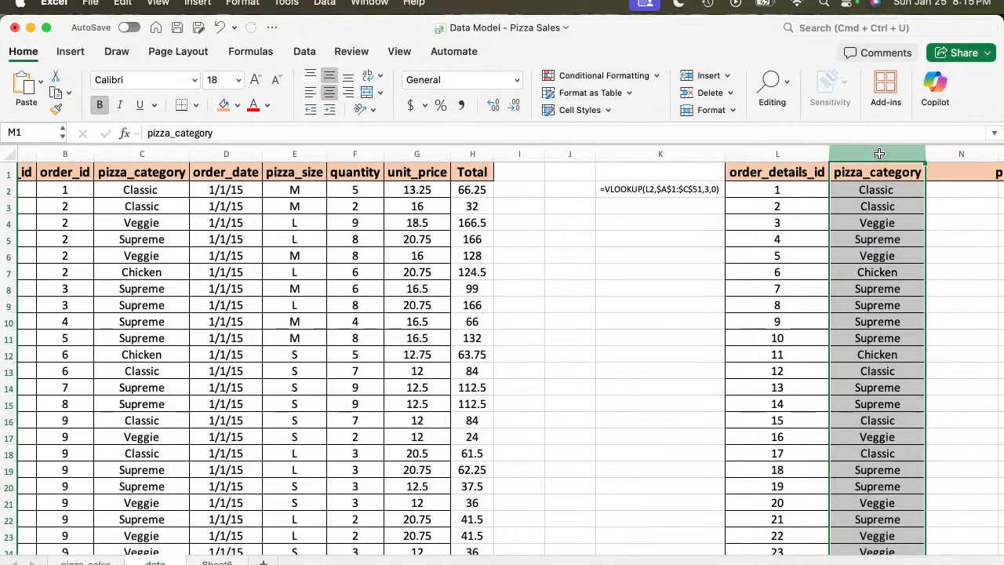
# Replace the VLOOKUP formulas in the second table's pizza_category column M with their values only.
pyautogui.press('super+c')
pyautogui.press('ctrl+super+v')
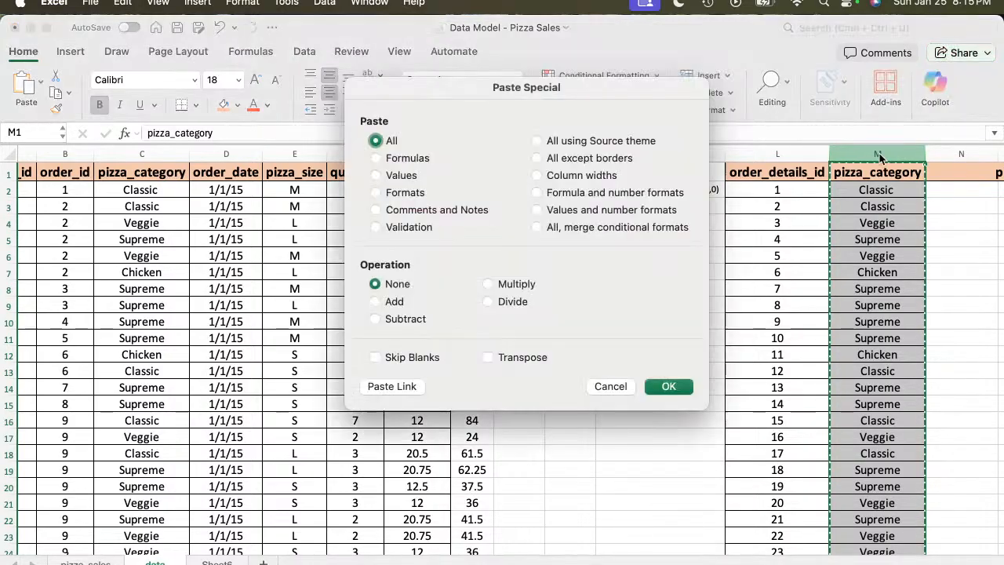
pyautogui.press('v')
pyautogui.press('Return')
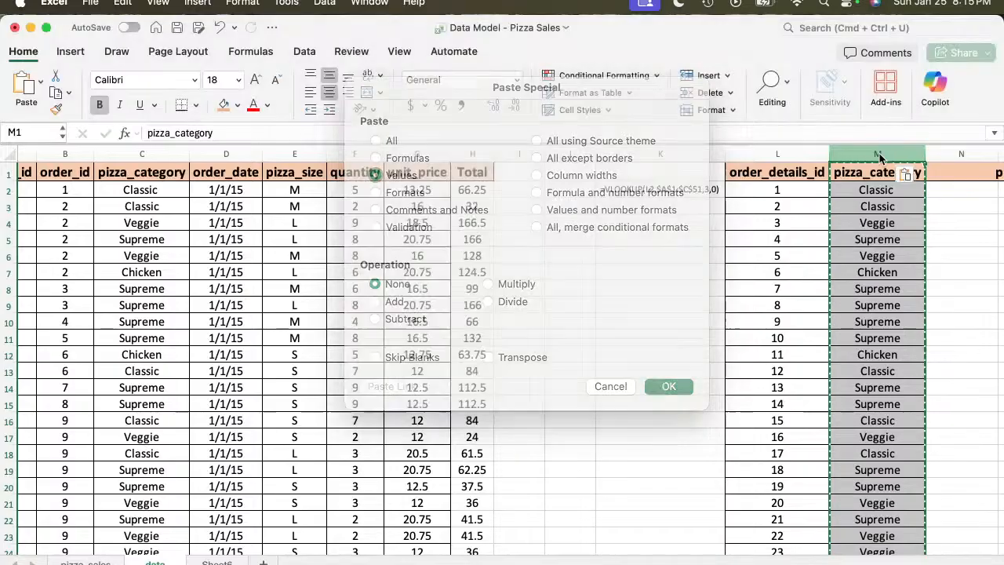
pyautogui.press('Escape')
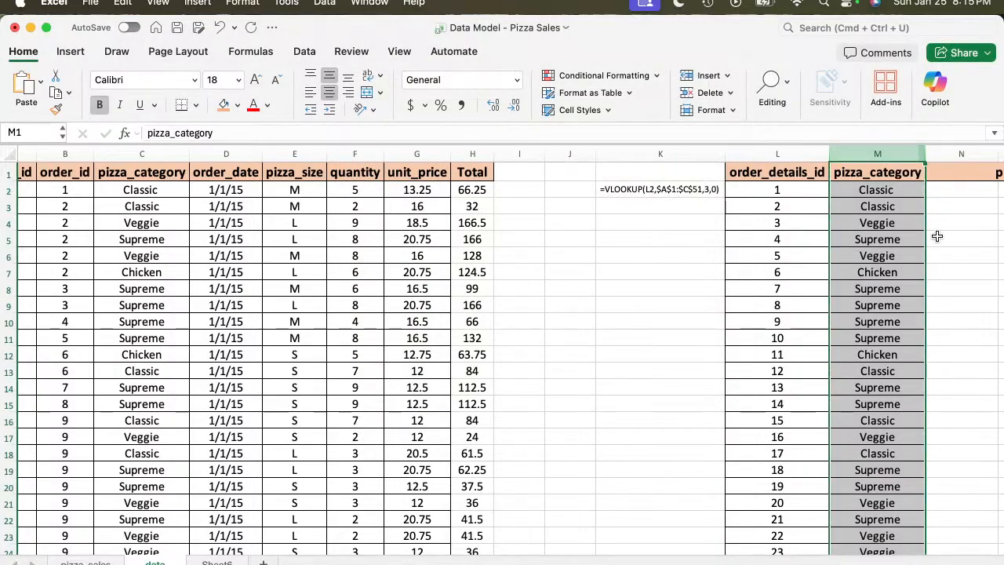
pyautogui.click(934, 237)
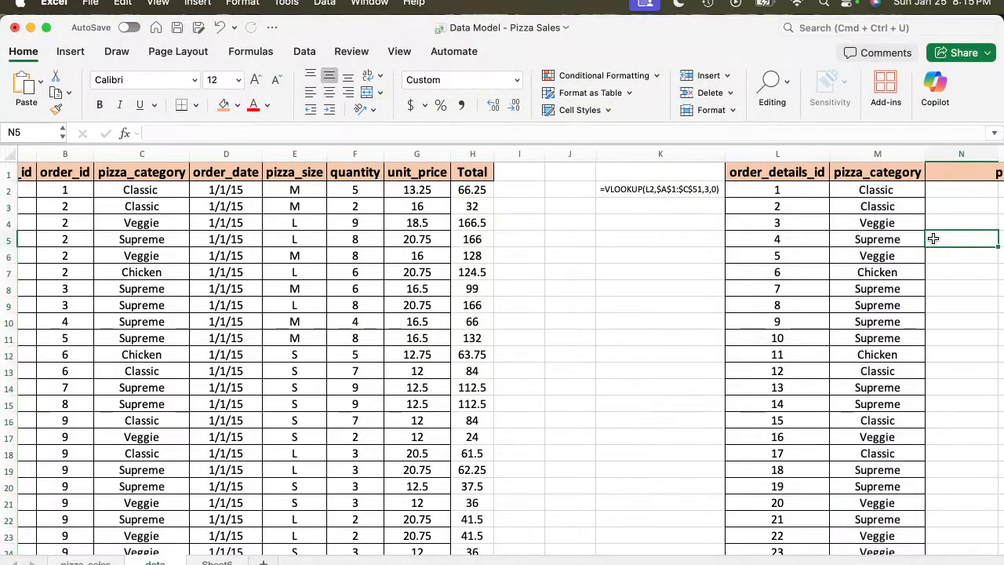
# Copy the second table's order_details_id and pizza_category columns L:M to a new spot starting at T1.
pyautogui.click(768, 154)
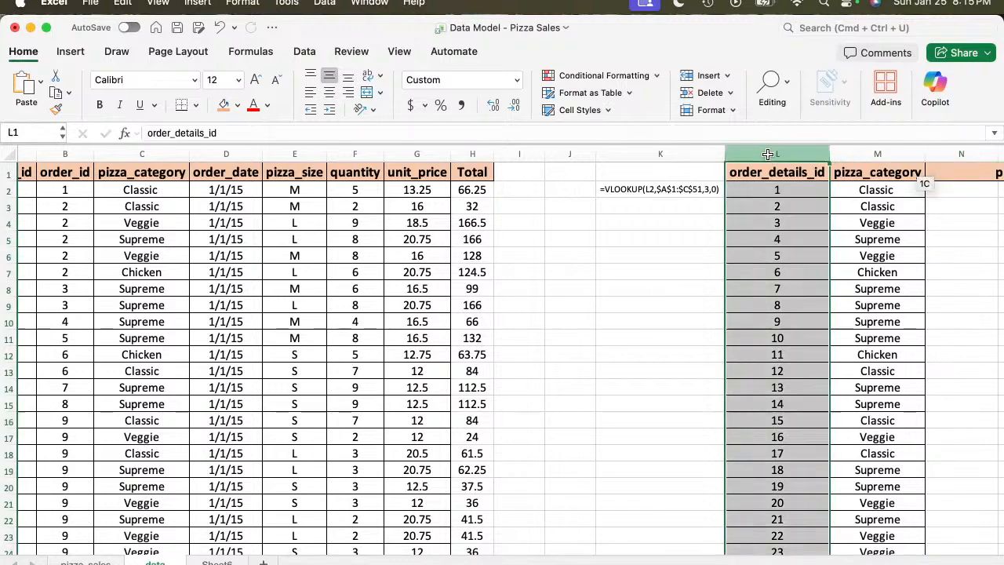
pyautogui.hotkey('shift', 'Right')
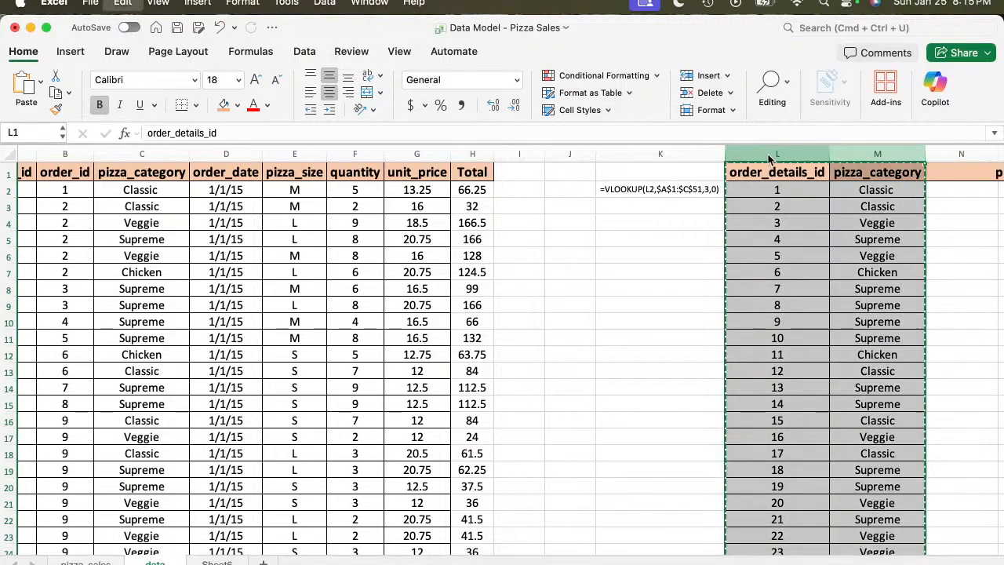
pyautogui.press('cmd+c')
pyautogui.hscroll(10, 844, 195)
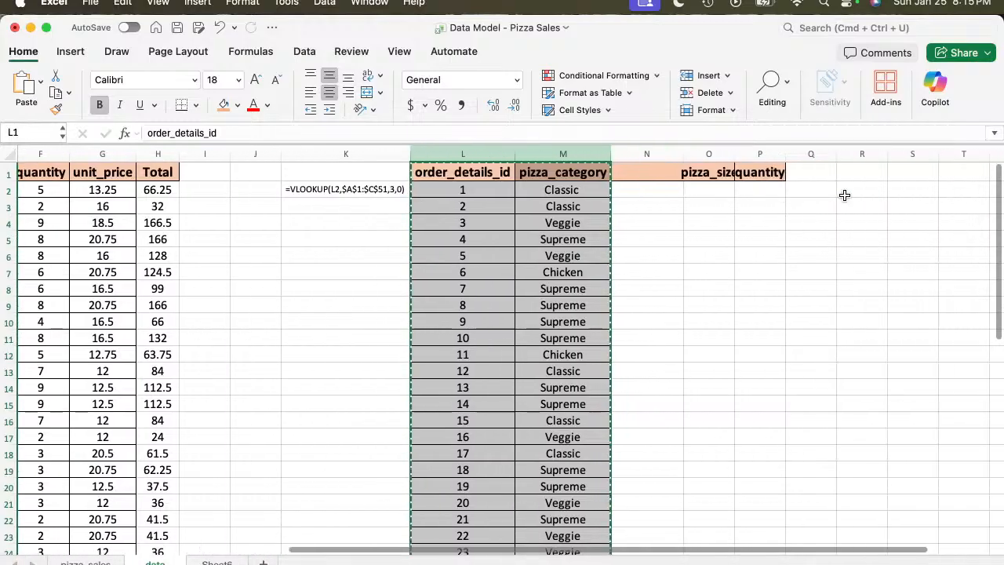
pyautogui.click(846, 172)
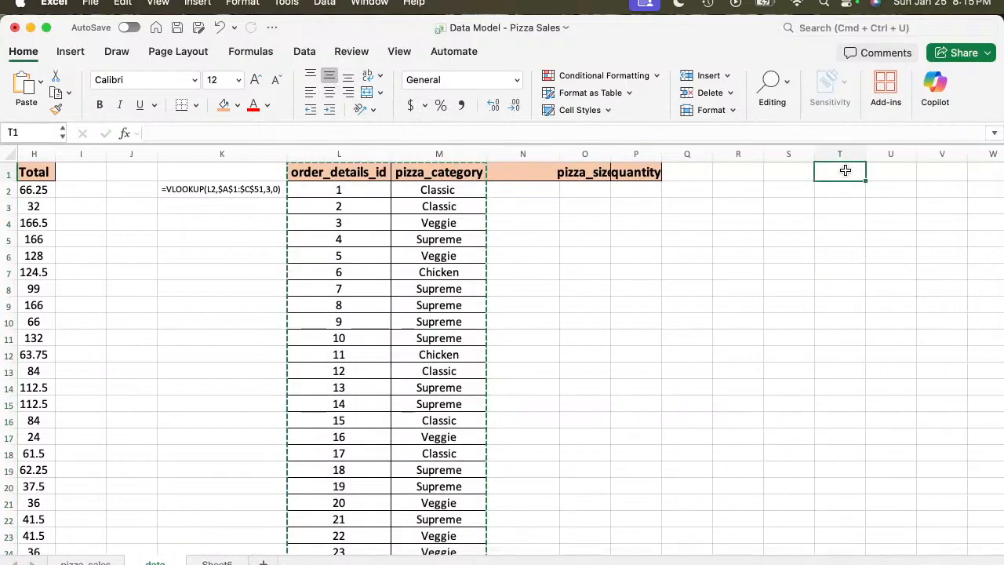
pyautogui.press('super+v')
pyautogui.hscroll(4, 910, 199)
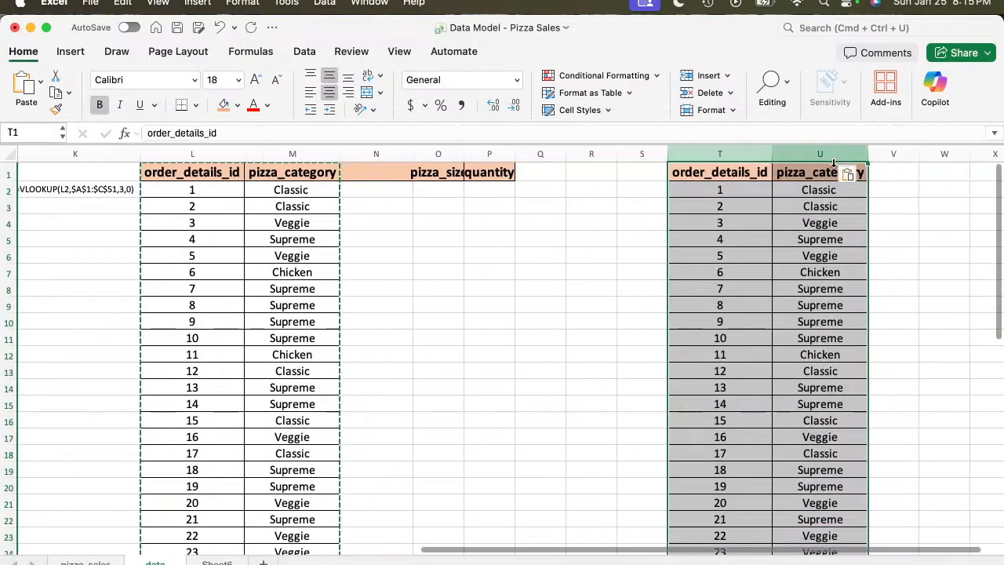
# Move the copied pizza_category column ahead of order_details_id into column S and delete the empty column between them.
pyautogui.click(824, 155)
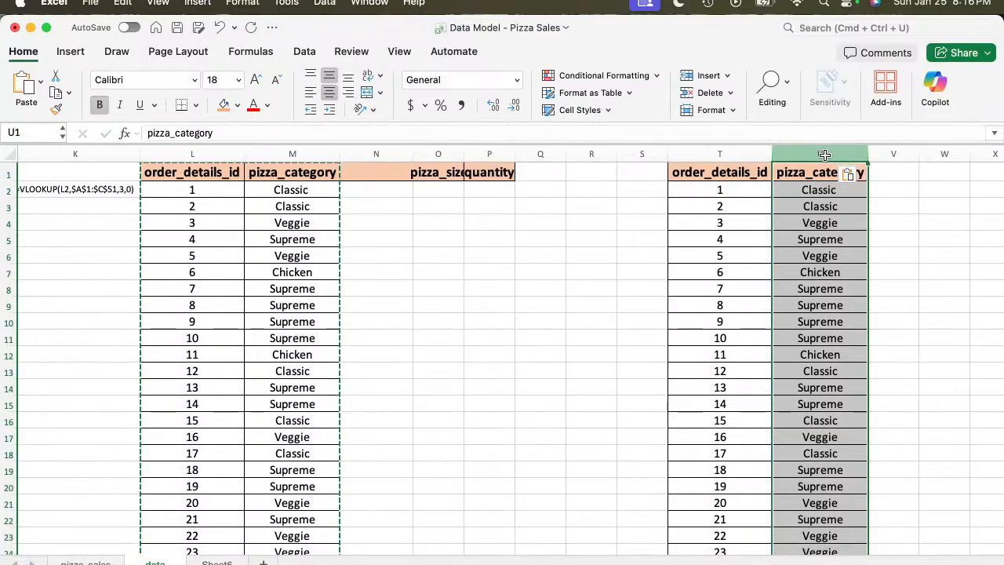
pyautogui.press('super+c')
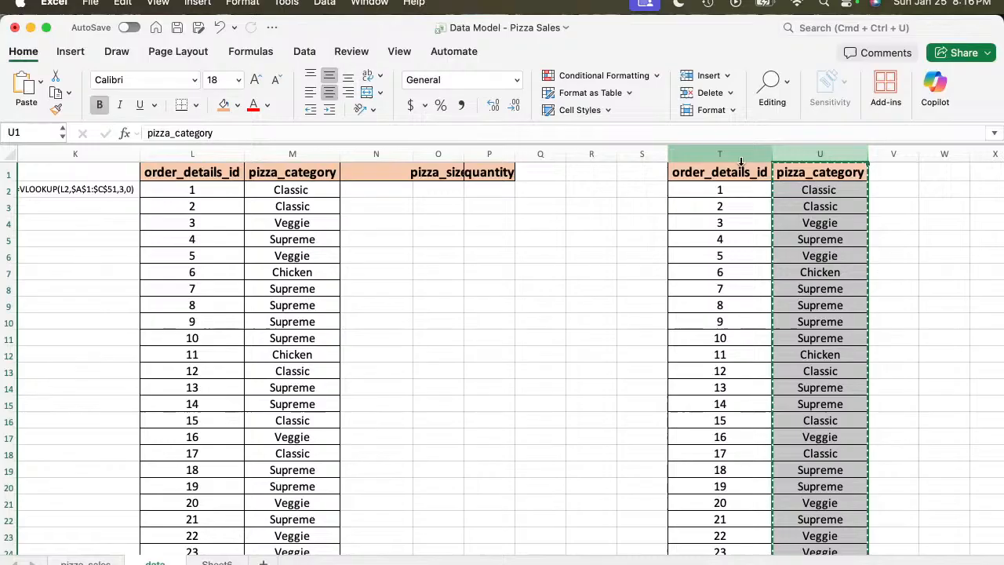
pyautogui.click(645, 154)
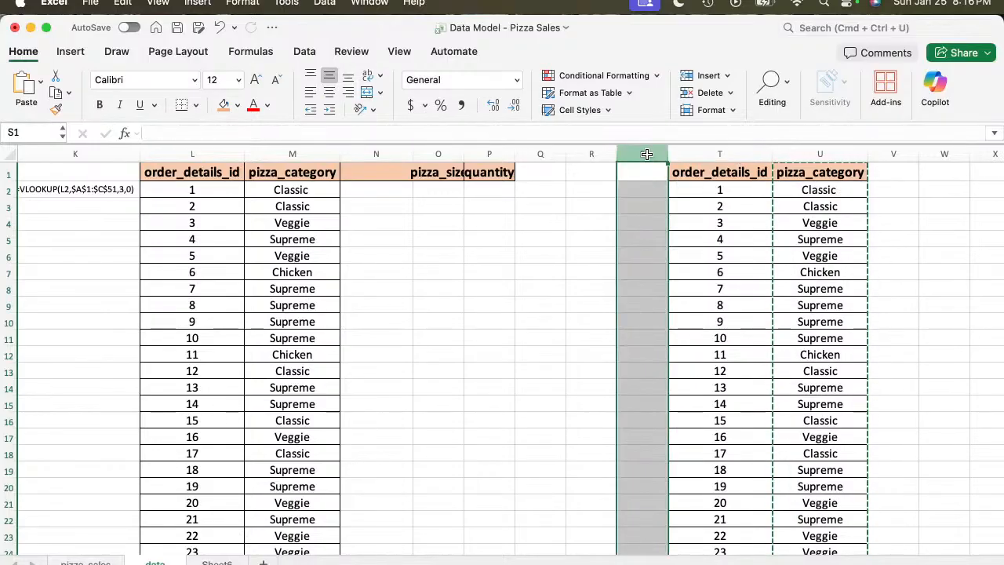
pyautogui.hotkey('ctrl', 'shift', '=')
pyautogui.click(737, 153)
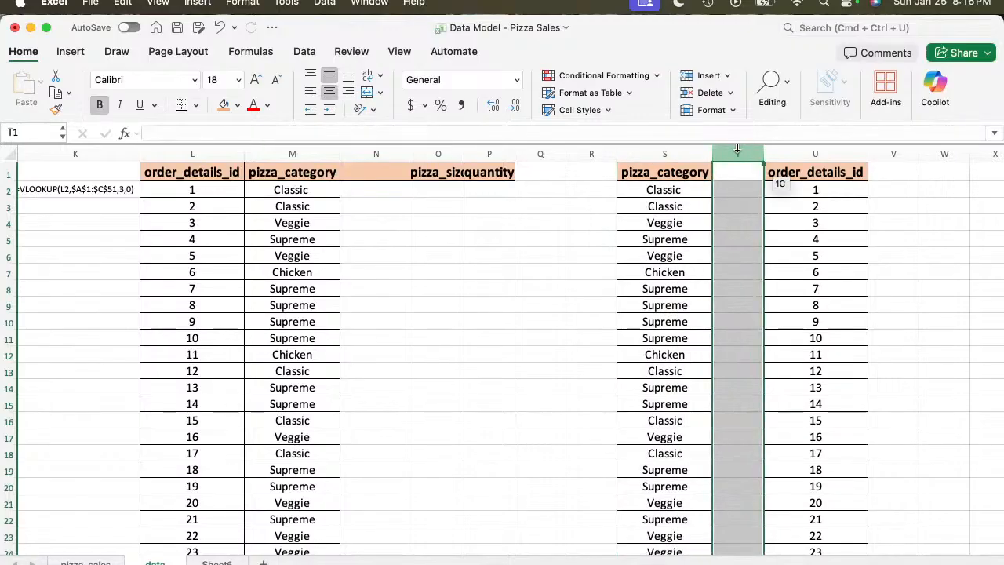
pyautogui.hotkey('ctrl', '-')
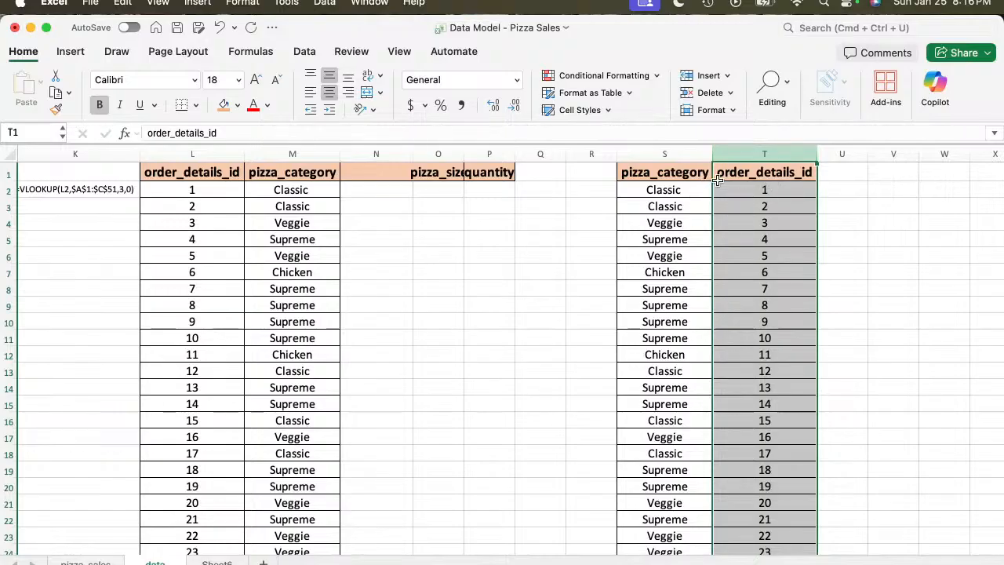
# Start a VLOOKUP formula in N2 with the order_details_id in L2 as the lookup value.
pyautogui.click(659, 194)
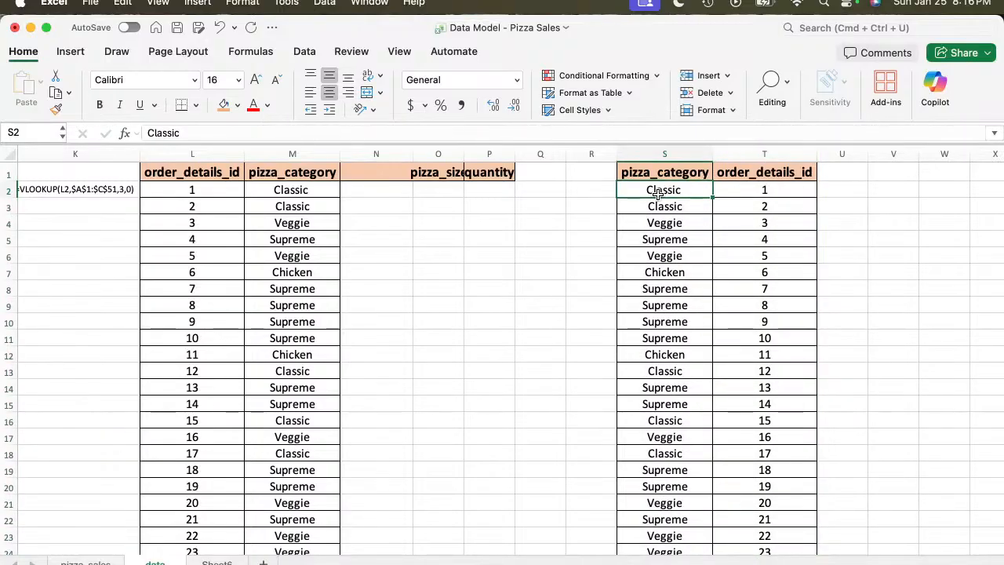
pyautogui.hscroll(-10, 325, 243)
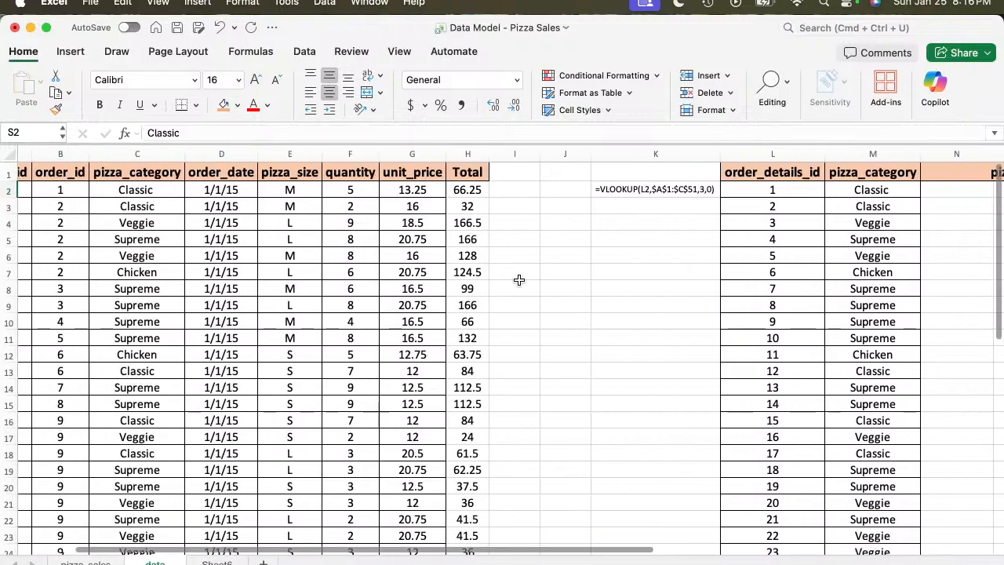
pyautogui.hscroll(2, 887, 224)
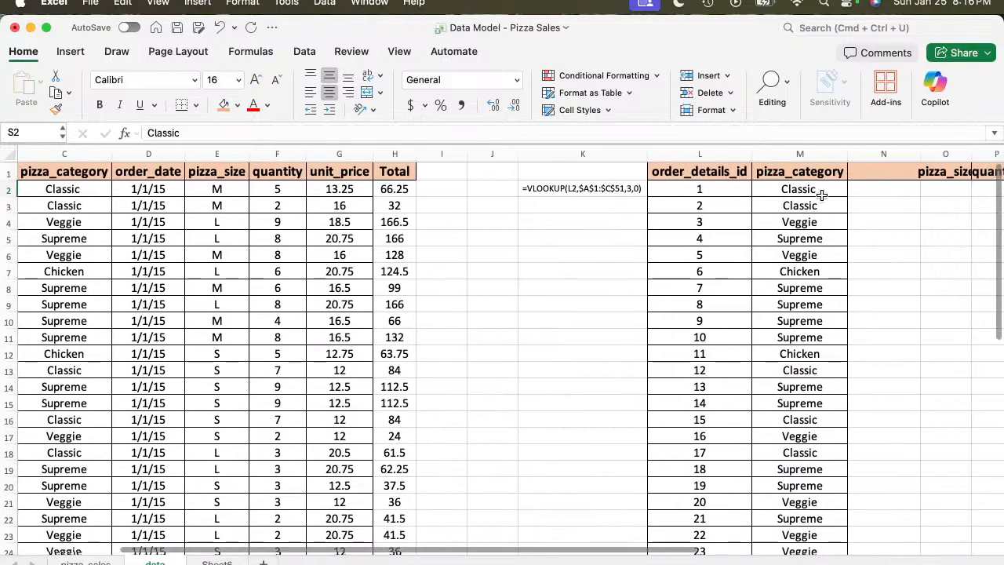
pyautogui.hscroll(5, 821, 194)
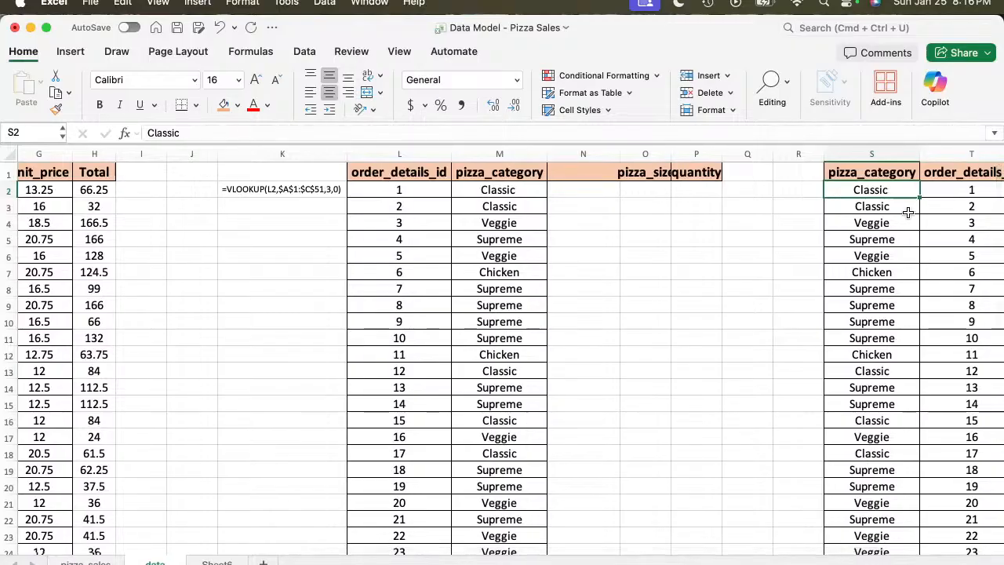
pyautogui.click(593, 193)
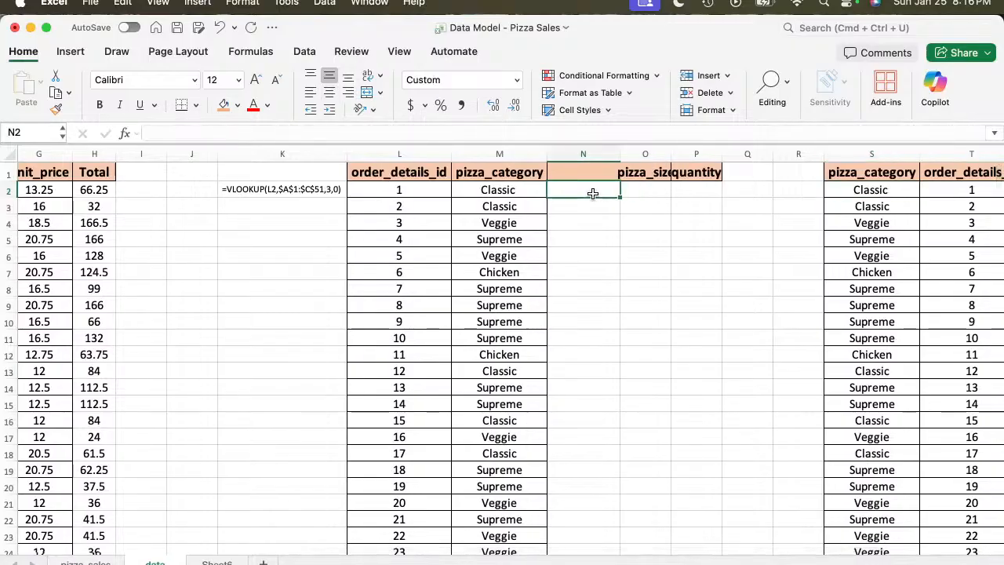
pyautogui.write('=VLOOKUP(')
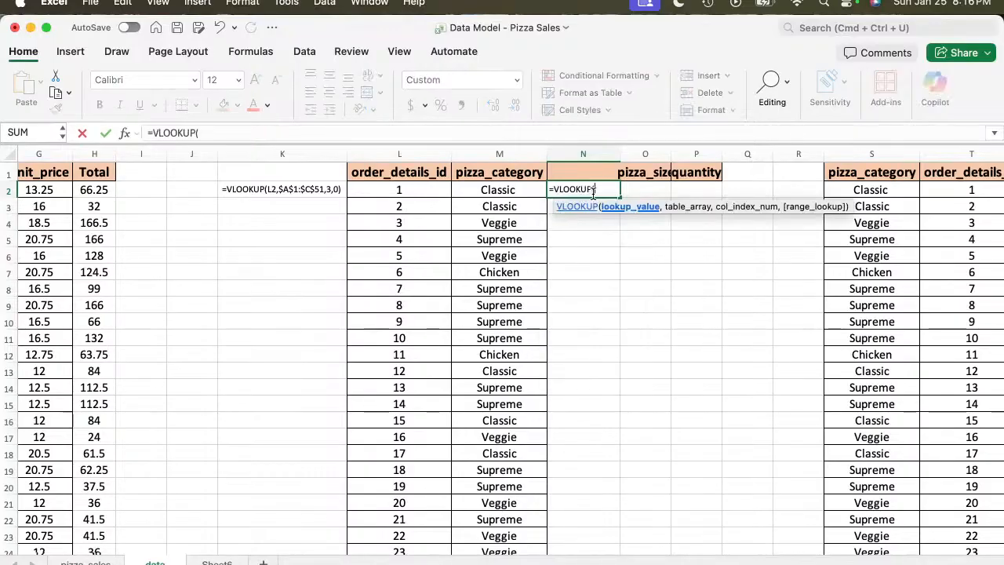
pyautogui.click(403, 189)
pyautogui.write(',')
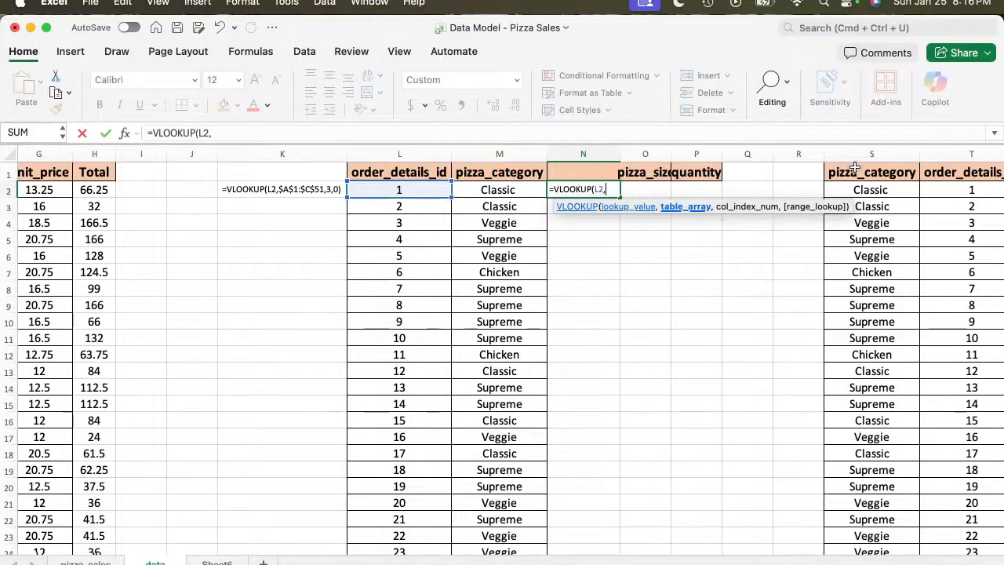
# Set the formula's table array to the reordered table as the absolute range $S$1:$T$51.
pyautogui.click(872, 190)
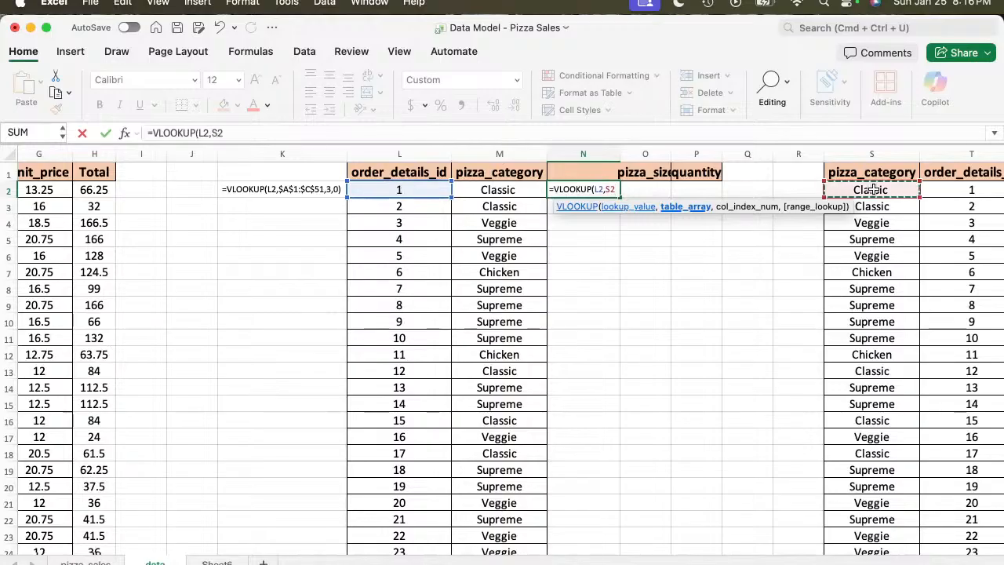
pyautogui.press('Up')
pyautogui.hotkey('shift', 'Right')
pyautogui.hotkey('shift', 'pagedown')
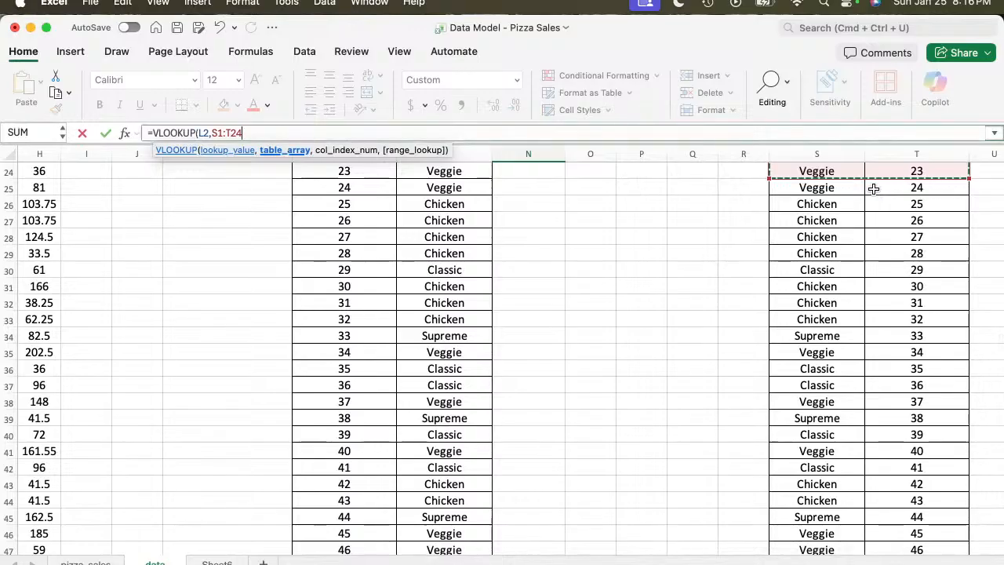
pyautogui.press('super+shift+Down')
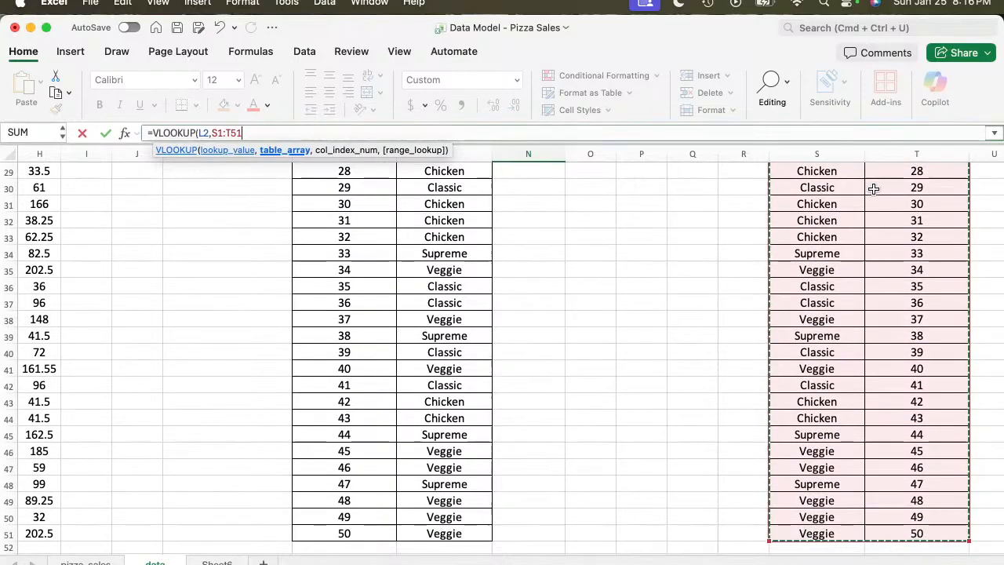
pyautogui.press('super+t')
pyautogui.write(',')
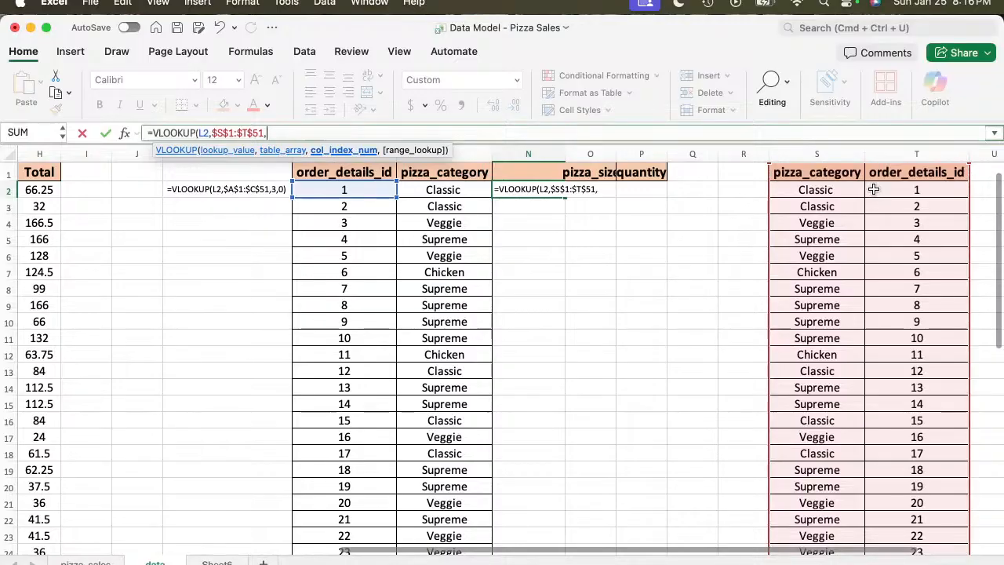
# Complete the N2 formula with column index 2 and match type 0, and fill it down column N alongside the table.
pyautogui.write('2,0')
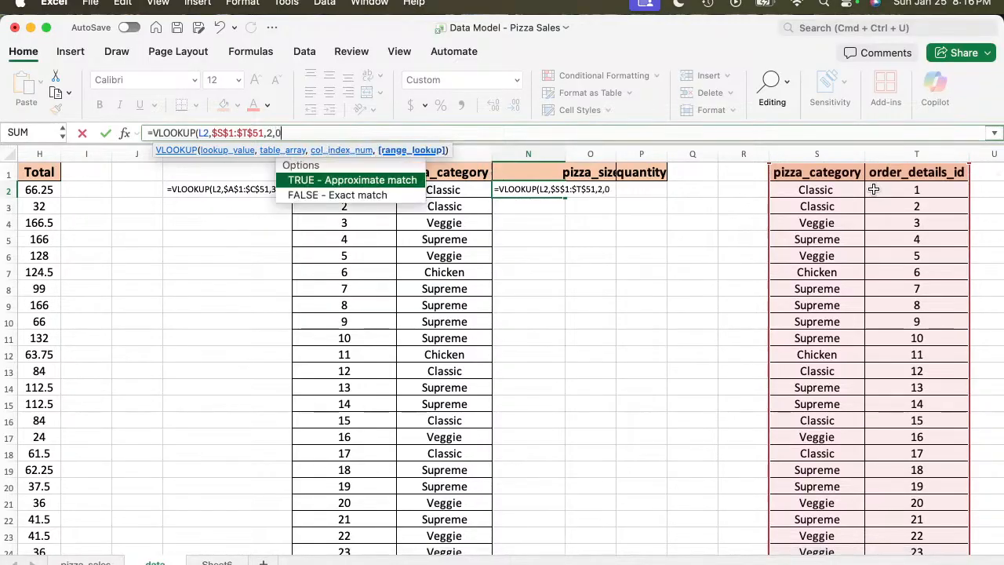
pyautogui.write(')')
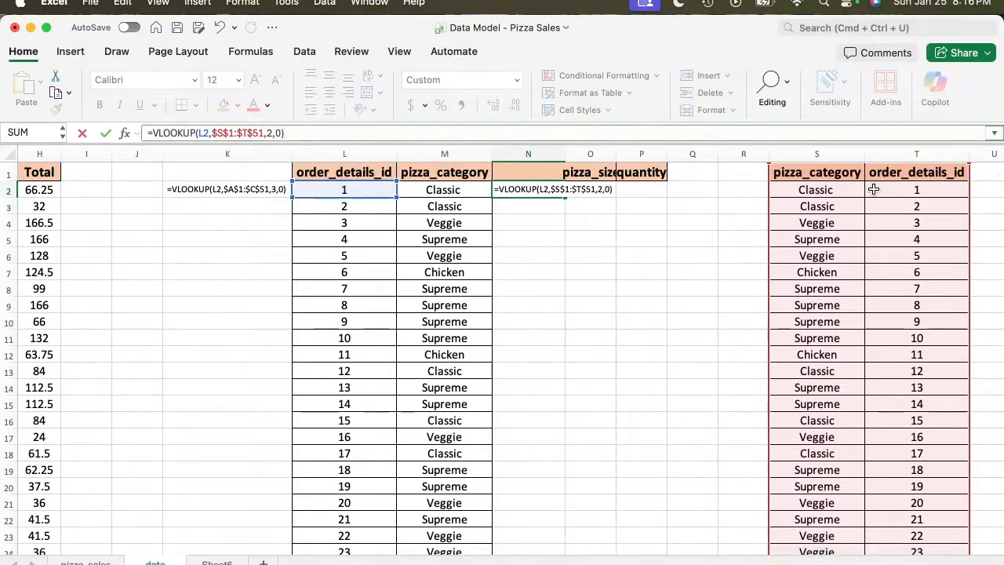
pyautogui.press('Return')
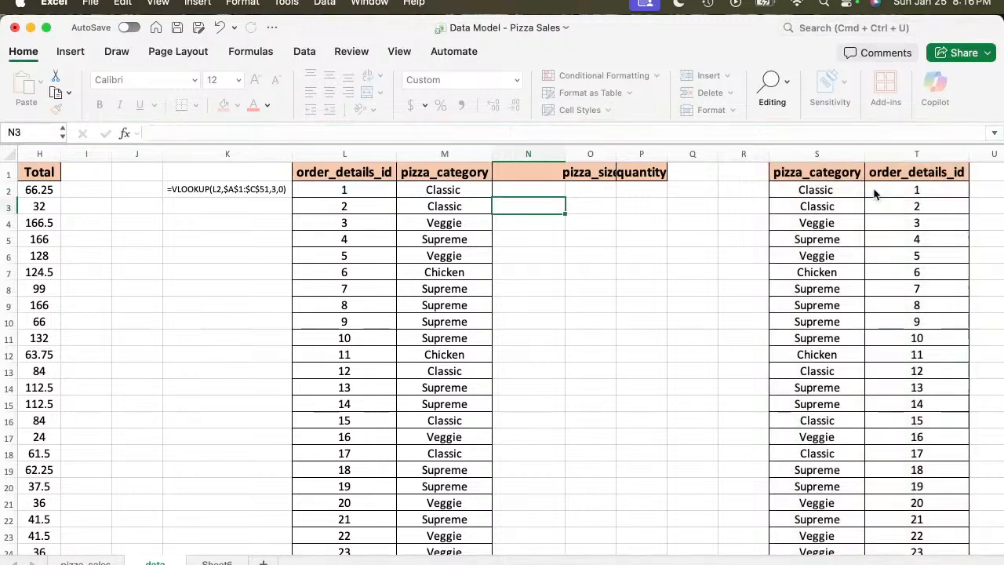
pyautogui.click(546, 189)
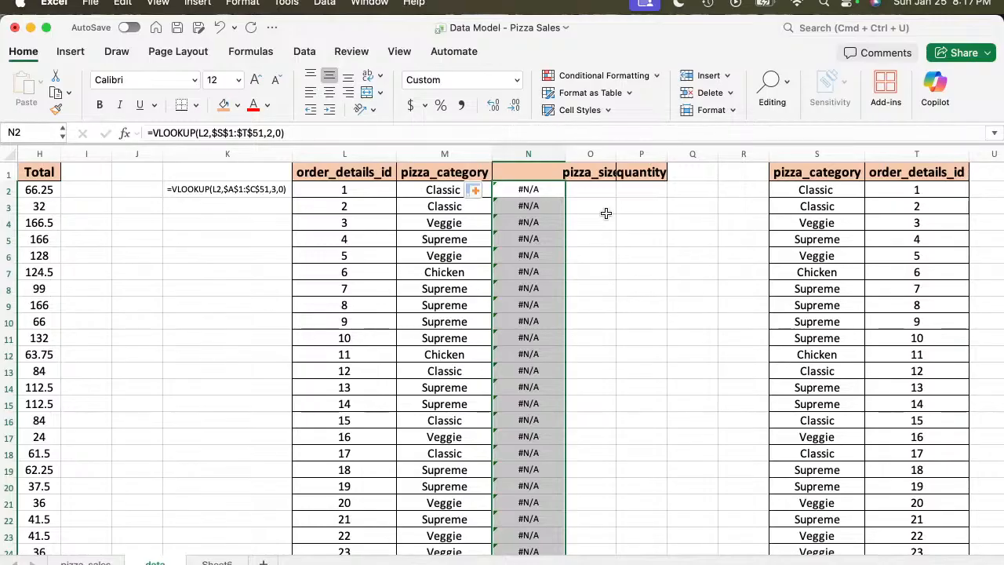
# Enter the header xlookup in N1.
pyautogui.click(532, 170)
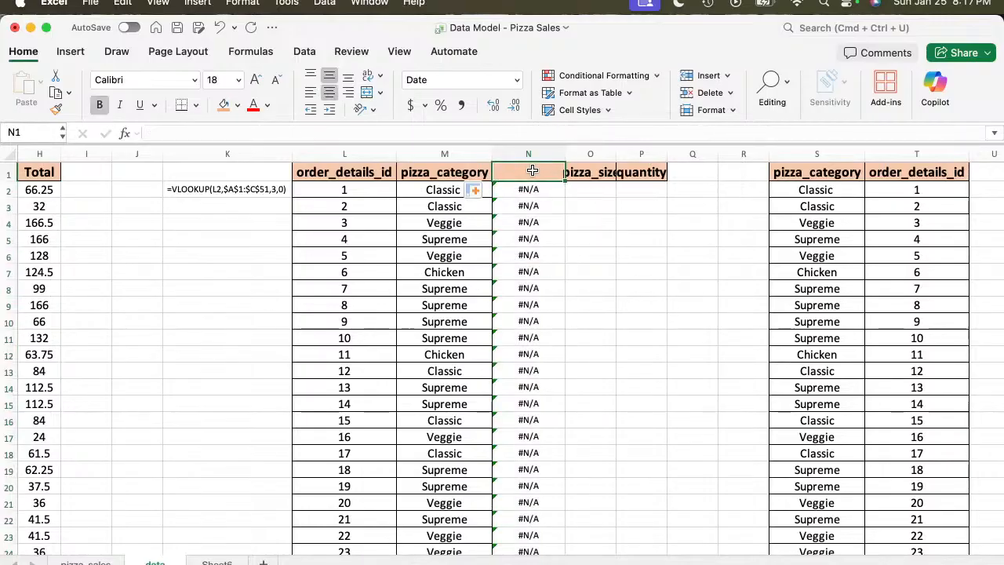
pyautogui.write('xlook')
pyautogui.press('Return')
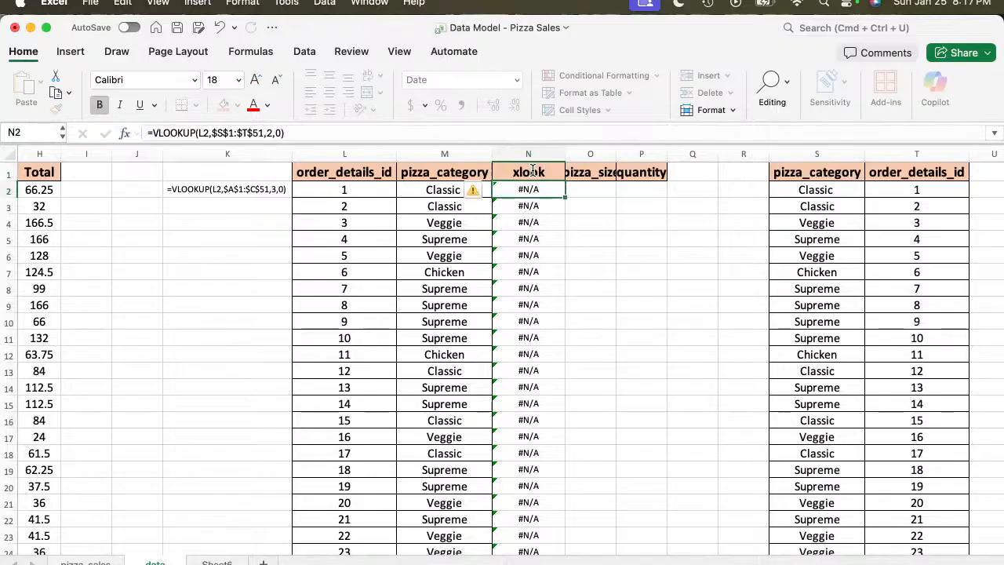
pyautogui.click(533, 171)
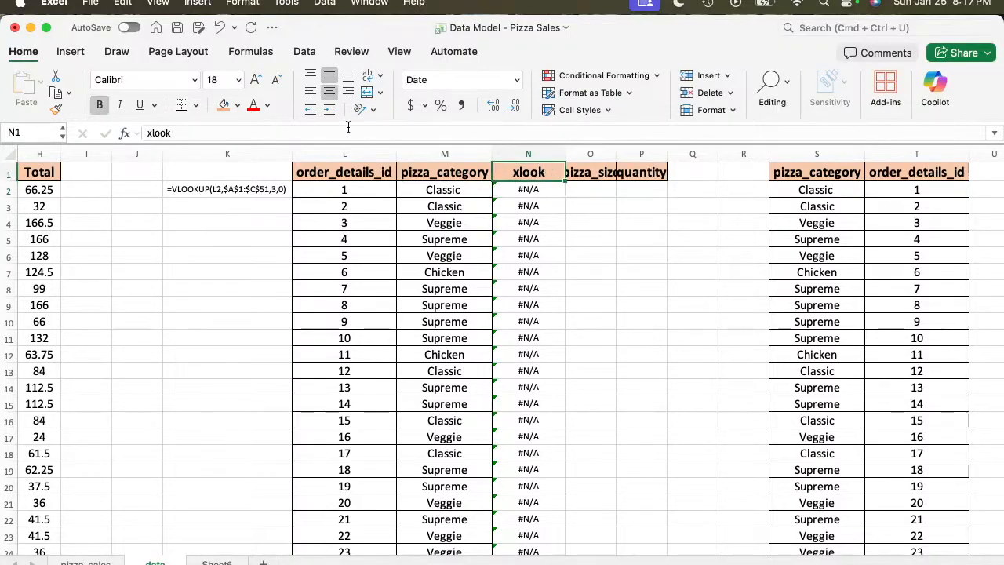
pyautogui.click(182, 133)
pyautogui.write('u')
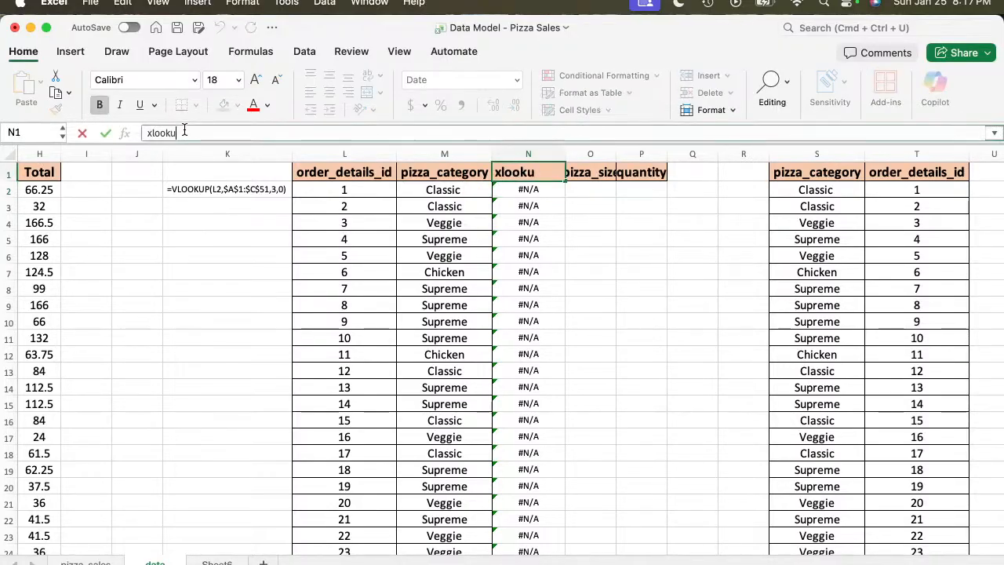
pyautogui.write('p')
pyautogui.press('Return')
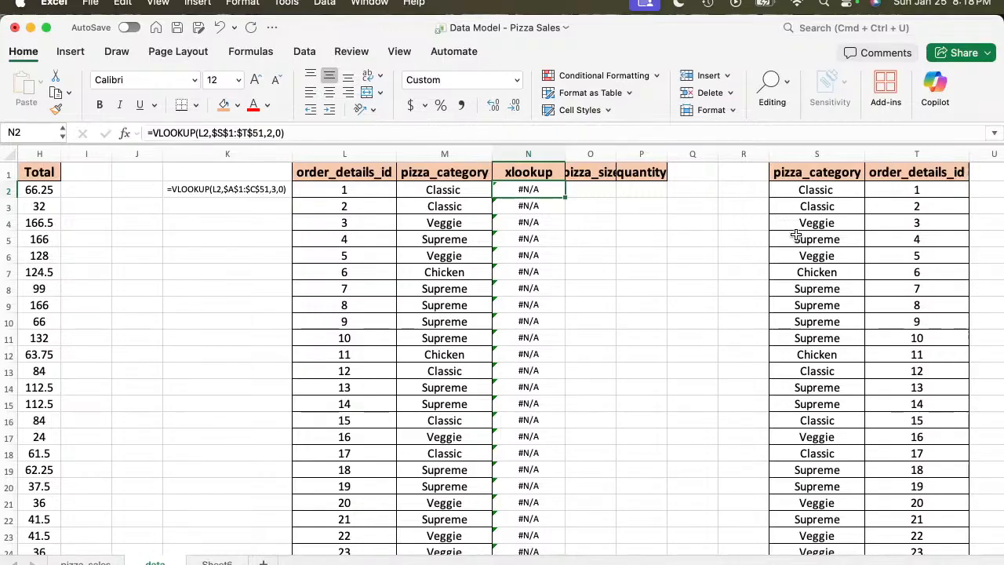
pyautogui.hscroll(2, 792, 228)
pyautogui.hscroll(1, 781, 212)
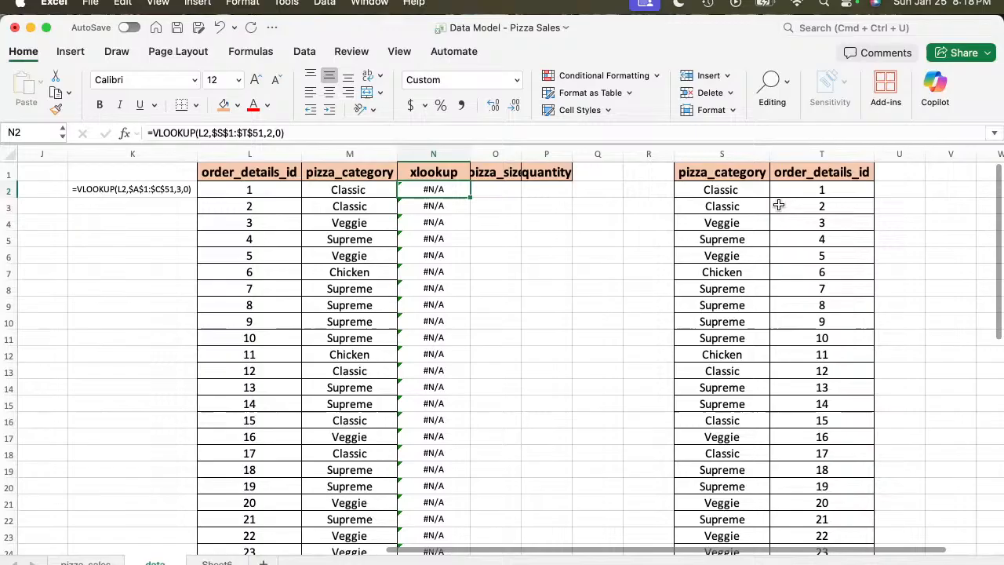
# Copy the pizza_category and order_details_id headers with their first record (S1:T2) and paste them at W1 as transposed values.
pyautogui.click(702, 172)
pyautogui.hotkey('shift', 'Right')
pyautogui.hotkey('shift', 'Down')
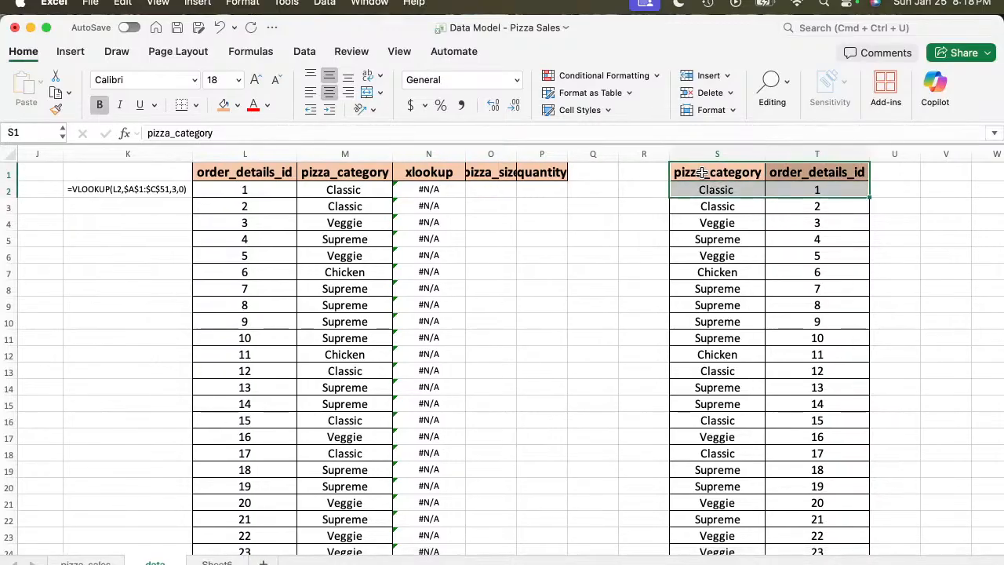
pyautogui.press('super+c')
pyautogui.press('Right')
pyautogui.press('Right')
pyautogui.press('Right')
pyautogui.press('Right')
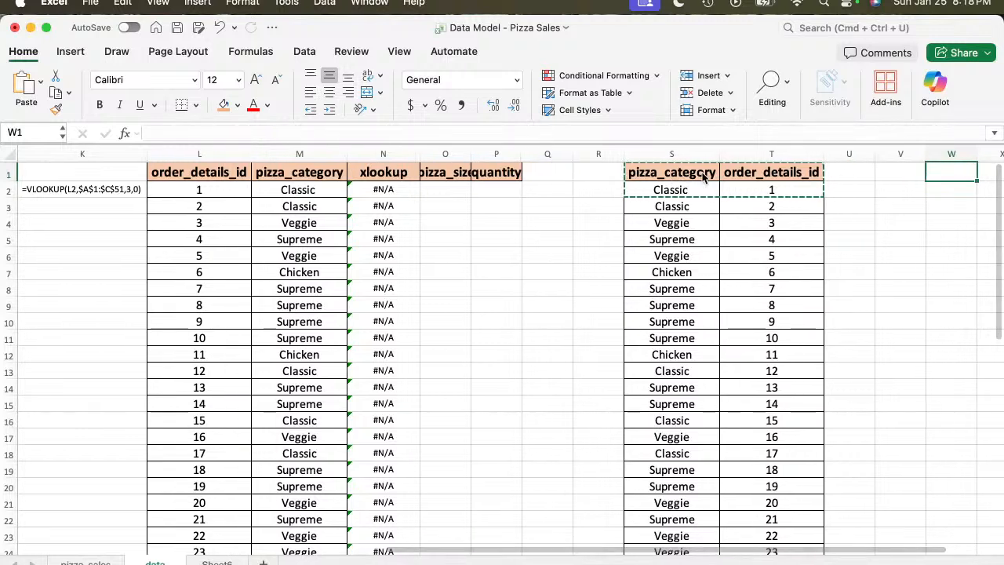
pyautogui.press('ctrl+super+v')
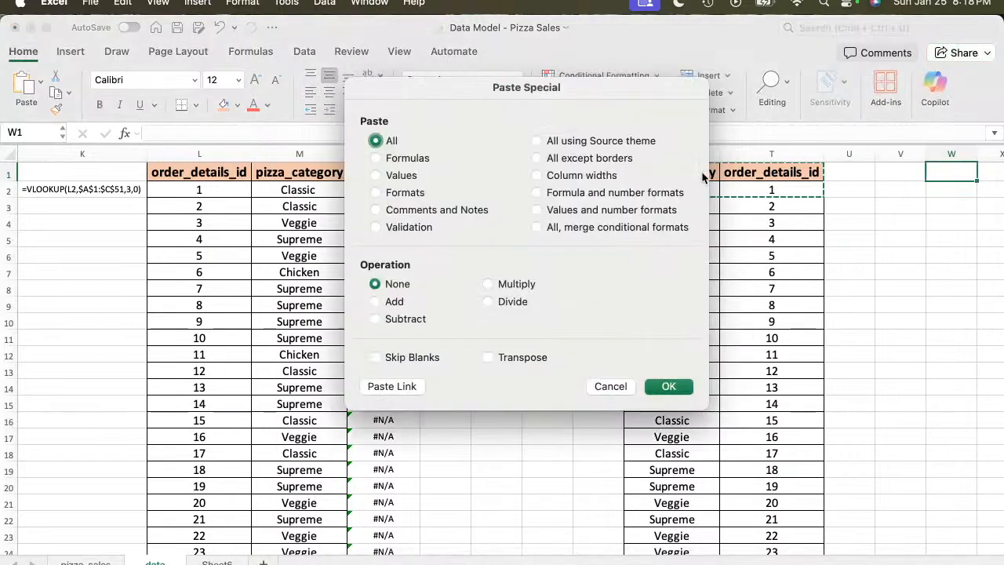
pyautogui.click(384, 179)
pyautogui.click(493, 357)
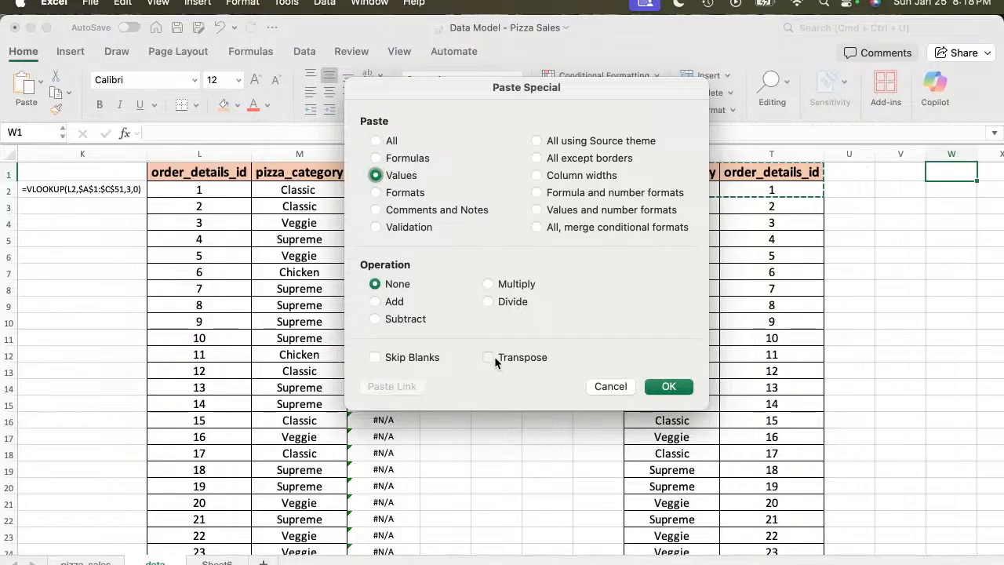
pyautogui.click(668, 386)
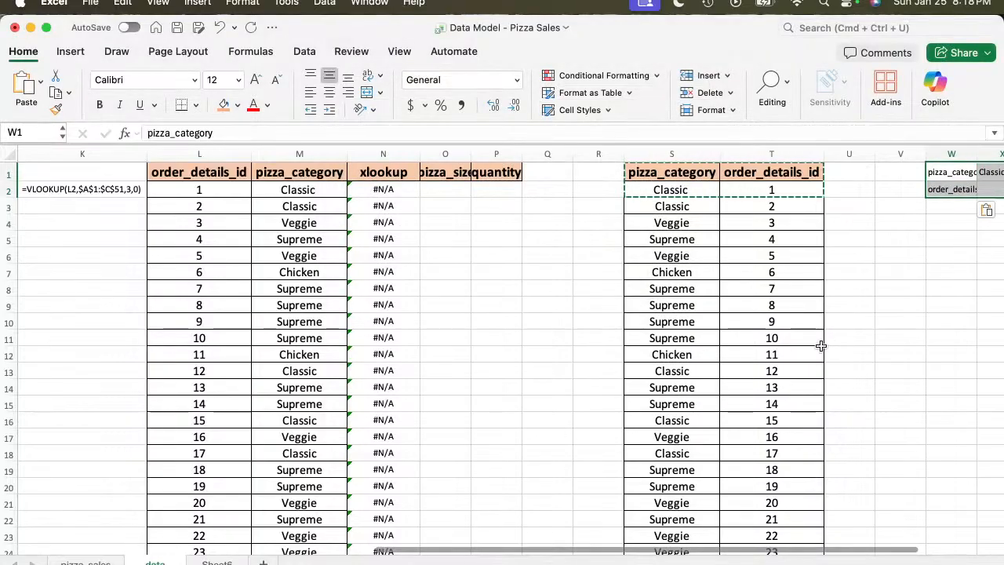
# Apply the orange fill to the transposed block W1:X2 and widen column W to fit its labels.
pyautogui.hscroll(3, 821, 346)
pyautogui.hscroll(3, 821, 346)
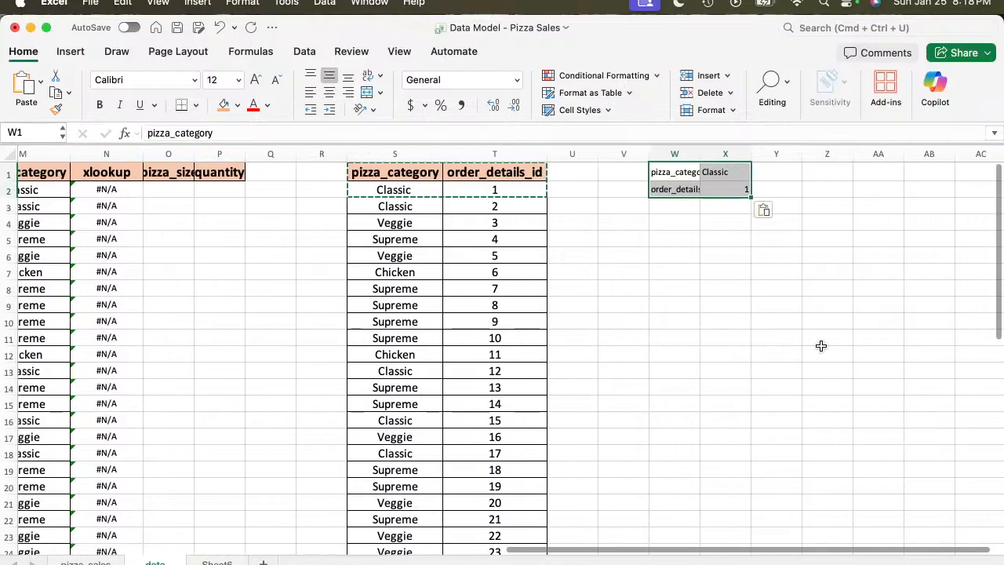
pyautogui.click(725, 171)
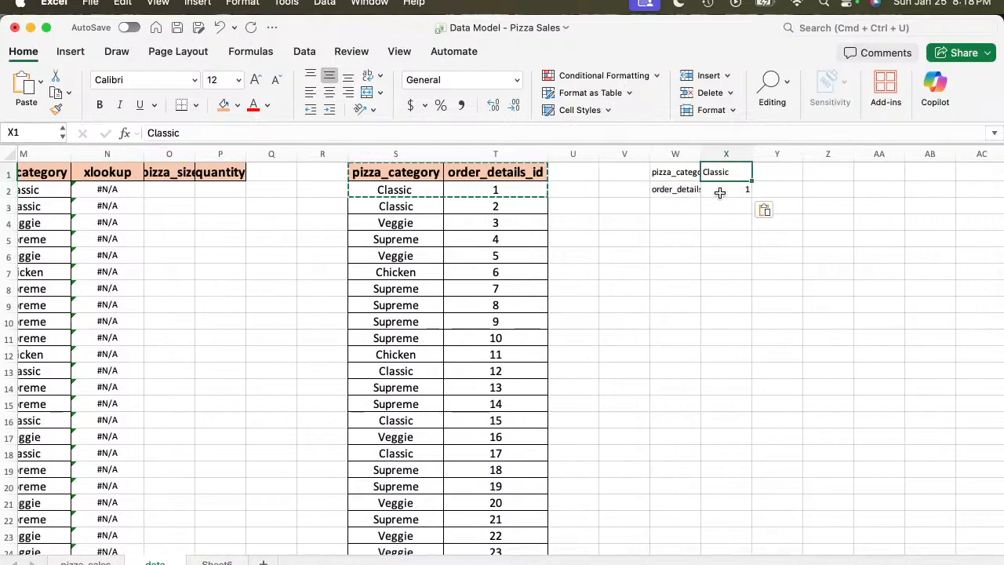
pyautogui.click(728, 191)
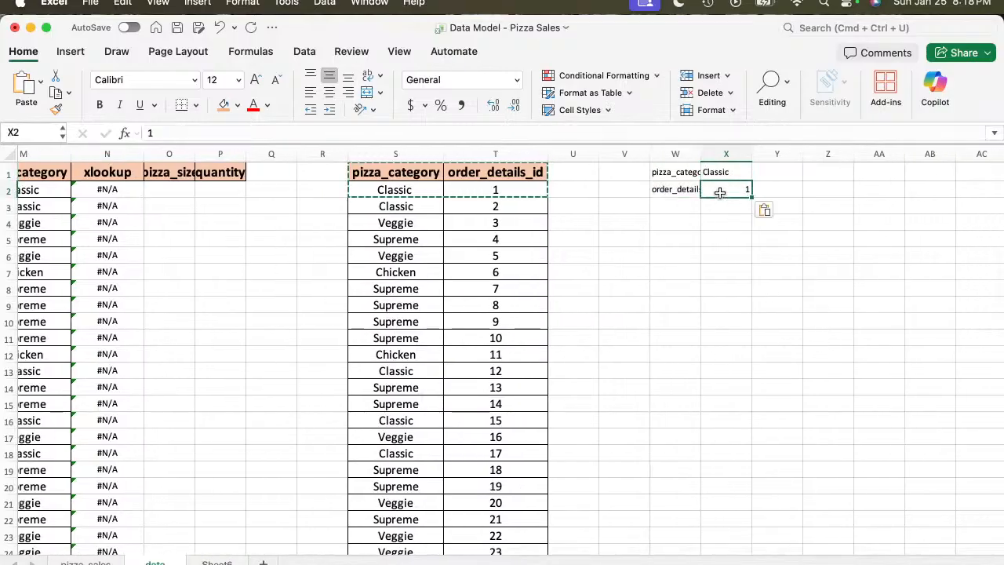
pyautogui.click(224, 105)
pyautogui.click(675, 172)
pyautogui.moveTo(674, 172); pyautogui.dragTo(725, 190)
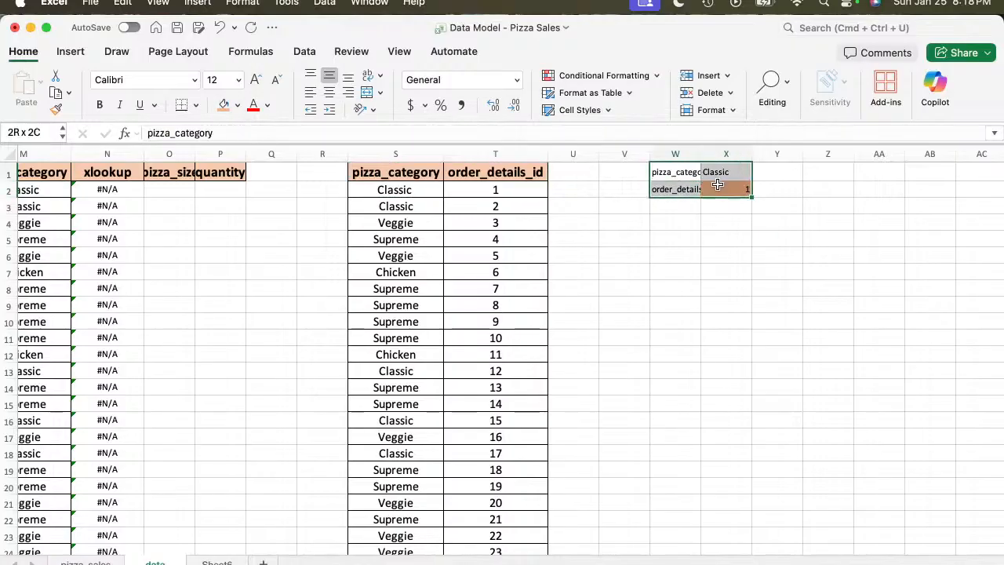
pyautogui.click(226, 107)
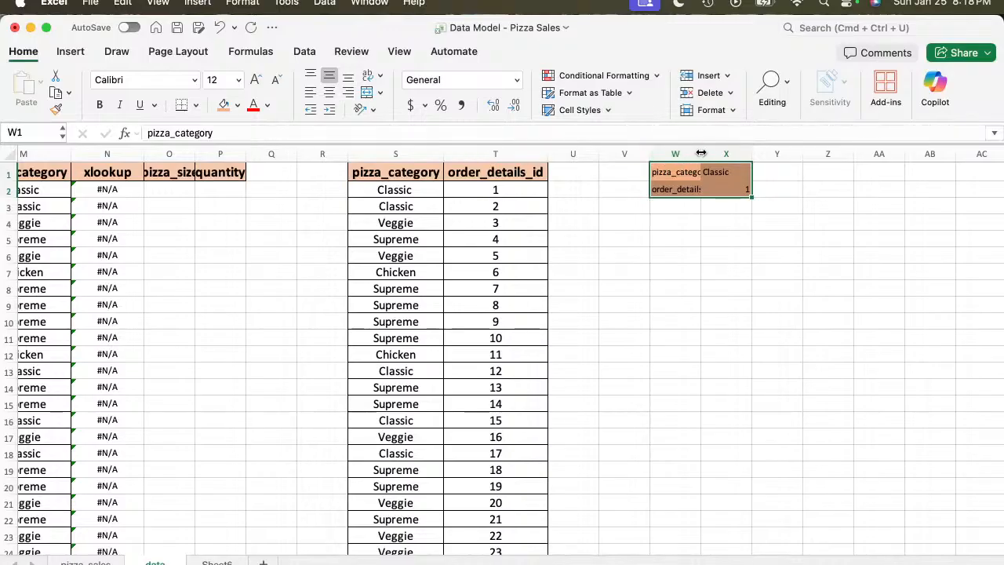
pyautogui.moveTo(700, 154); pyautogui.dragTo(751, 151)
# Copy the Classic value from X1 into Z2 as the lookup input.
pyautogui.click(731, 172)
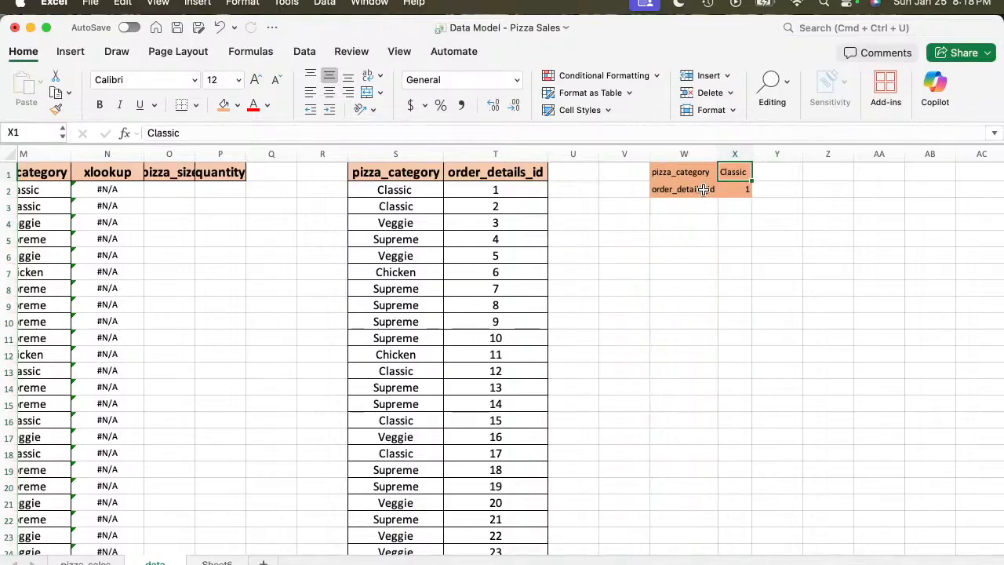
pyautogui.press('super+c')
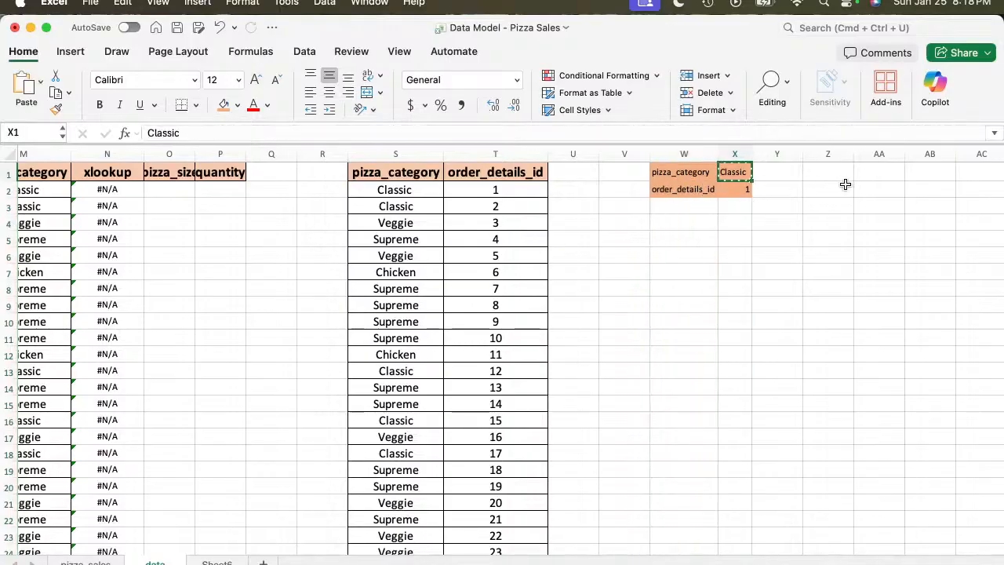
pyautogui.click(845, 185)
pyautogui.press('super+v')
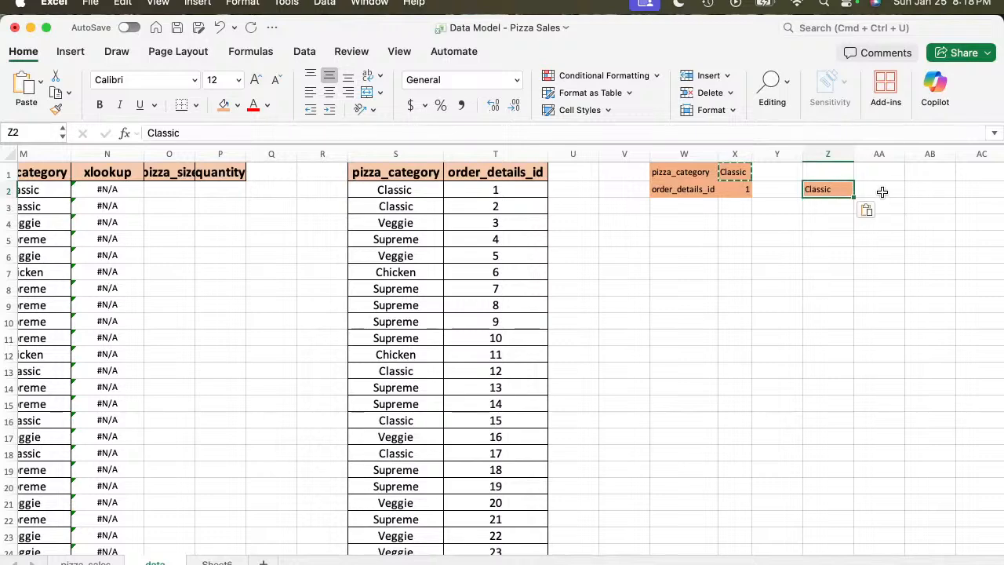
pyautogui.click(881, 191)
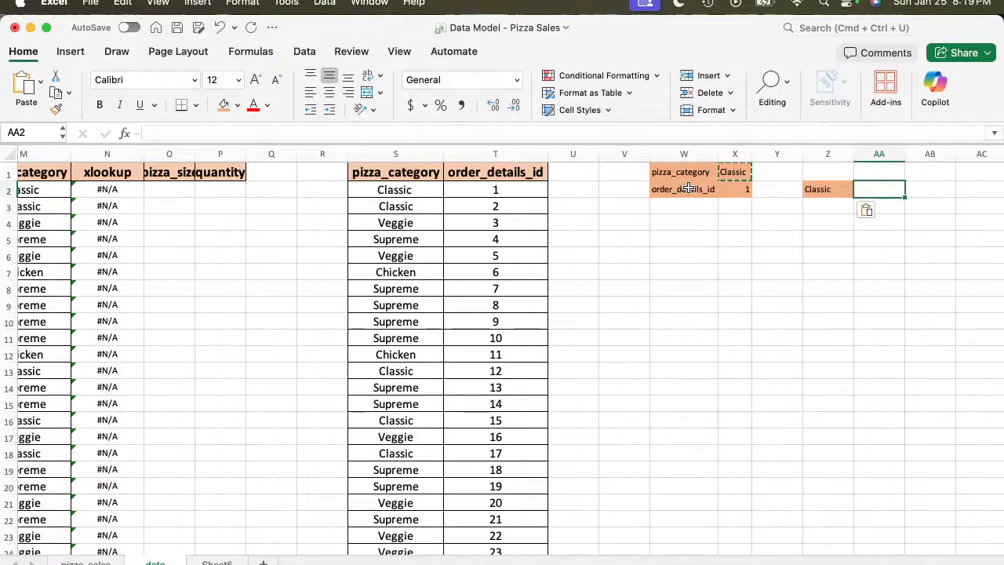
# Start an HLOOKUP formula in Z5 with the Classic value in Z2 as the lookup value.
pyautogui.click(723, 189)
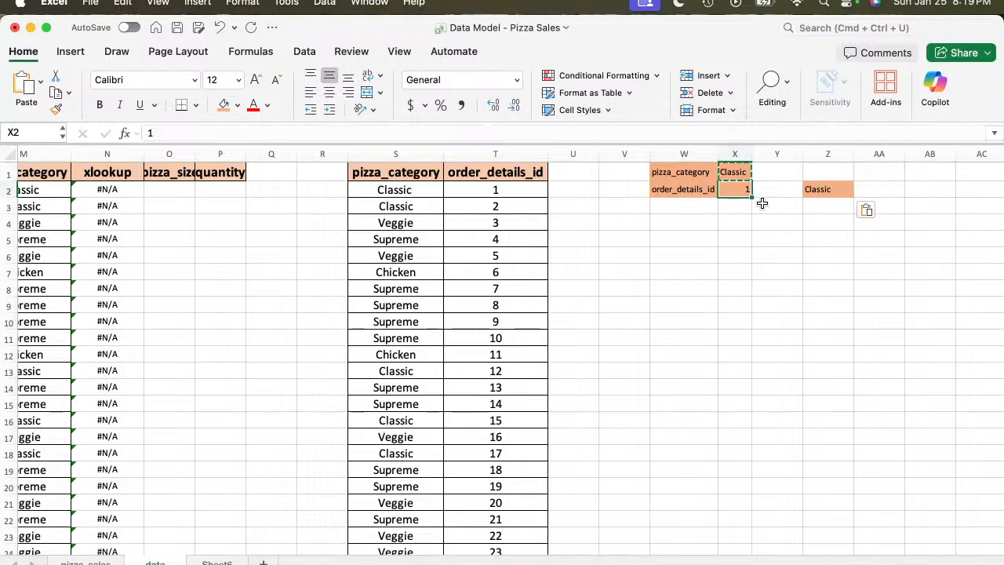
pyautogui.click(827, 232)
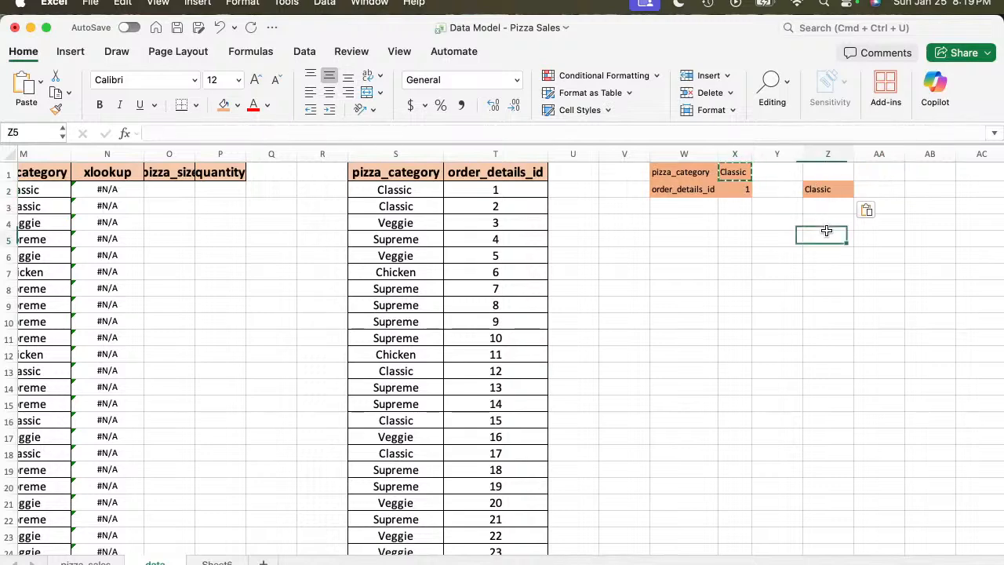
pyautogui.write('=hoo')
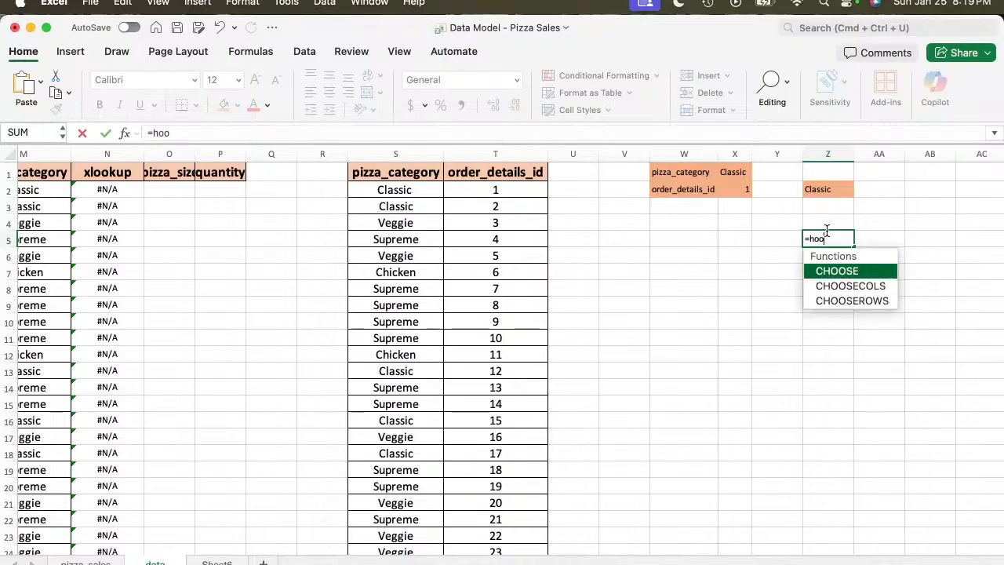
pyautogui.press('BackSpace')
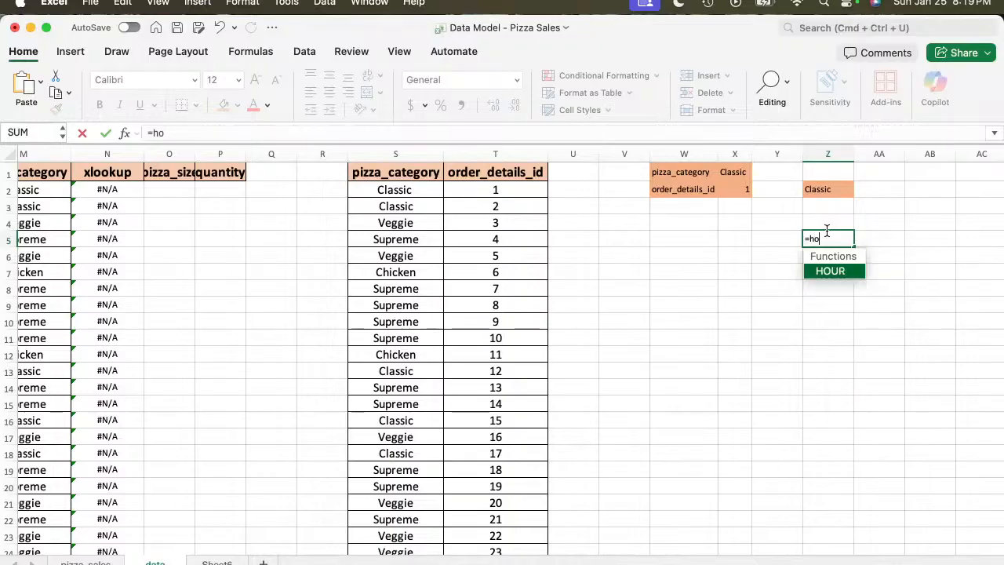
pyautogui.press('BackSpace')
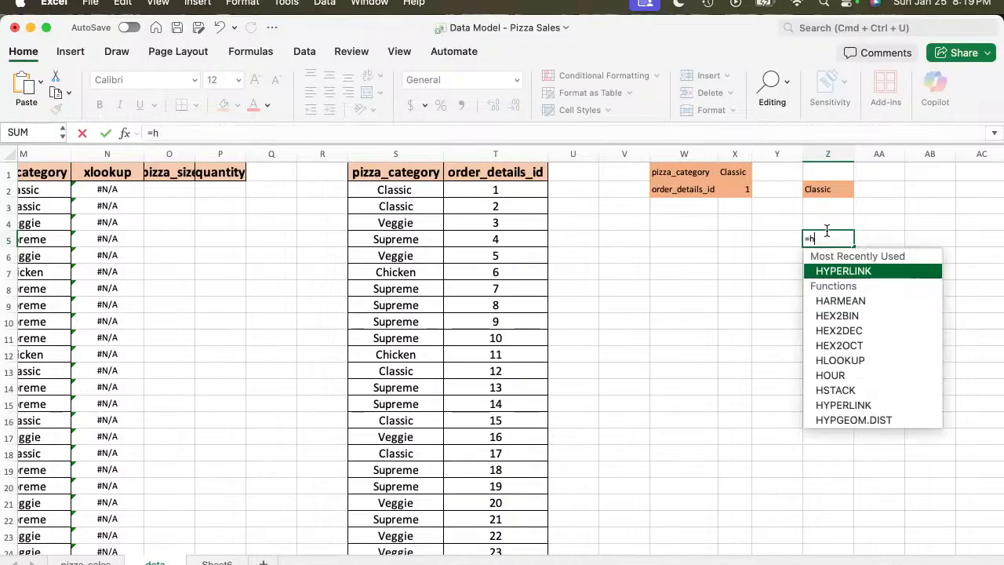
pyautogui.write('look')
pyautogui.press('Tab')
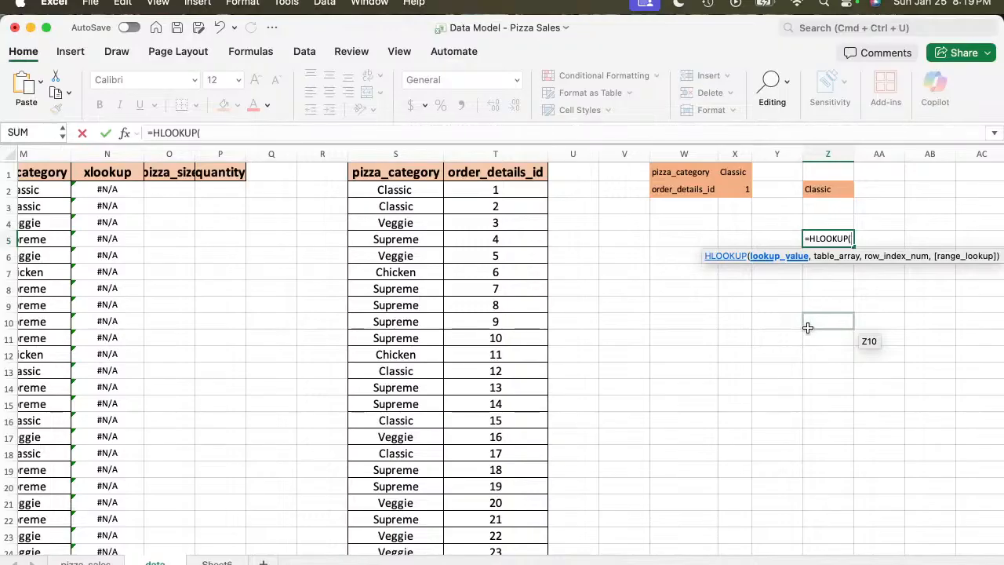
pyautogui.click(827, 189)
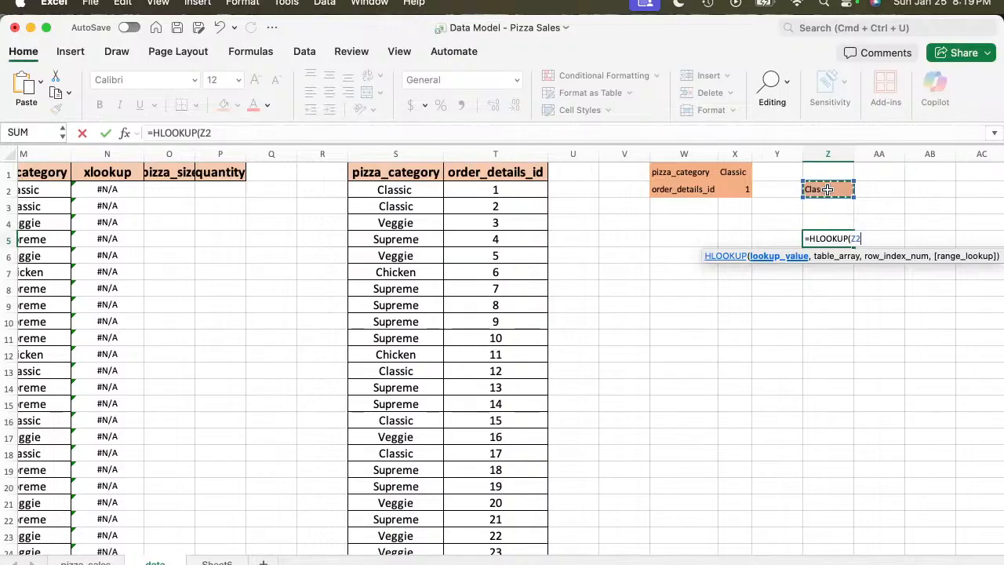
pyautogui.write(',')
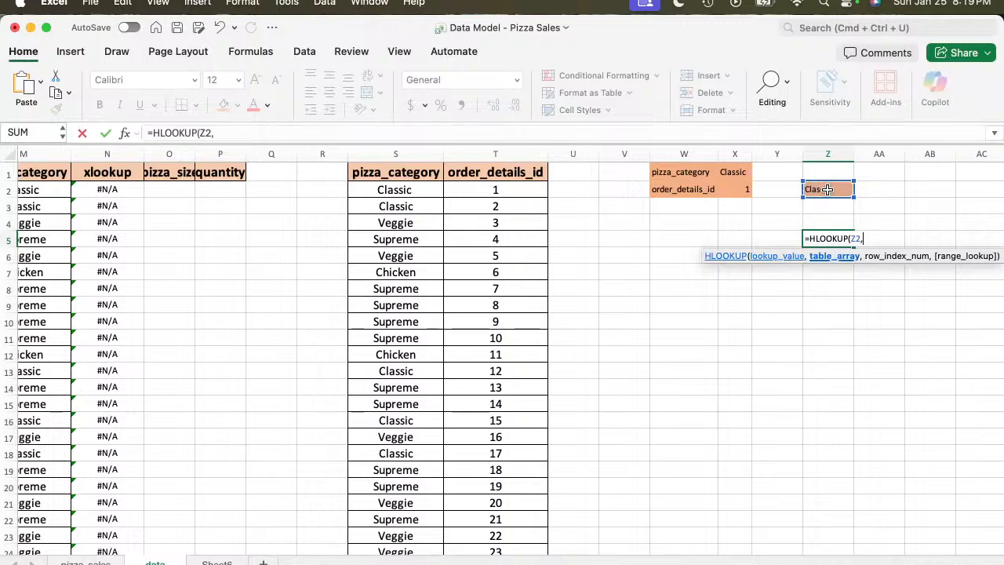
# Set the HLOOKUP table array to the transposed block as the absolute range $W$1:$X$2.
pyautogui.click(677, 171)
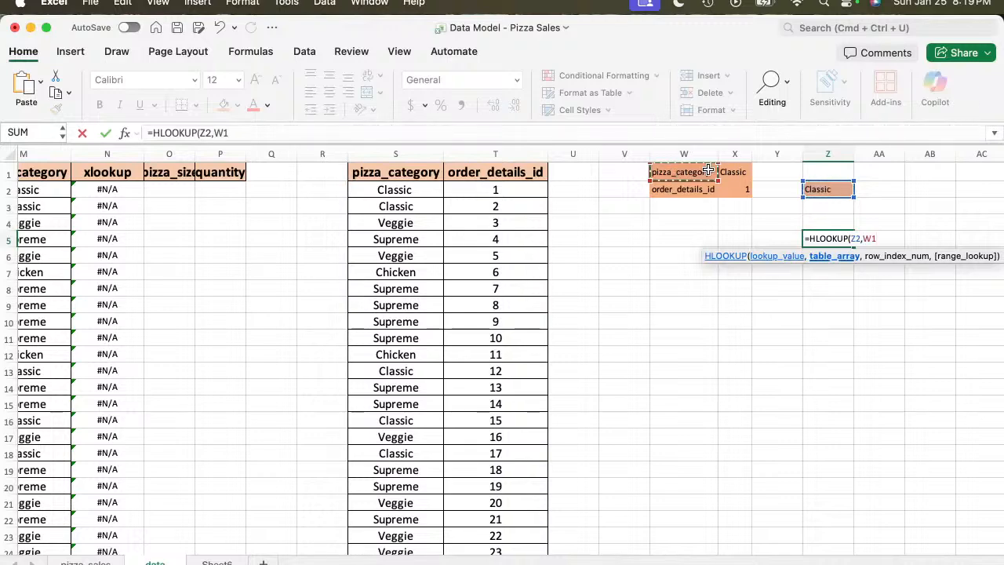
pyautogui.moveTo(734, 172); pyautogui.dragTo(737, 185)
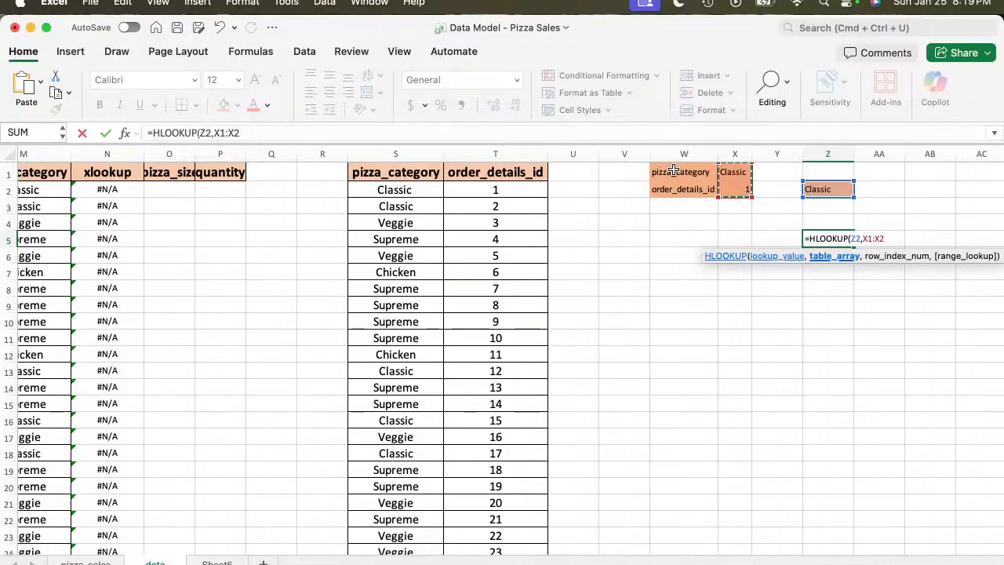
pyautogui.click(673, 171)
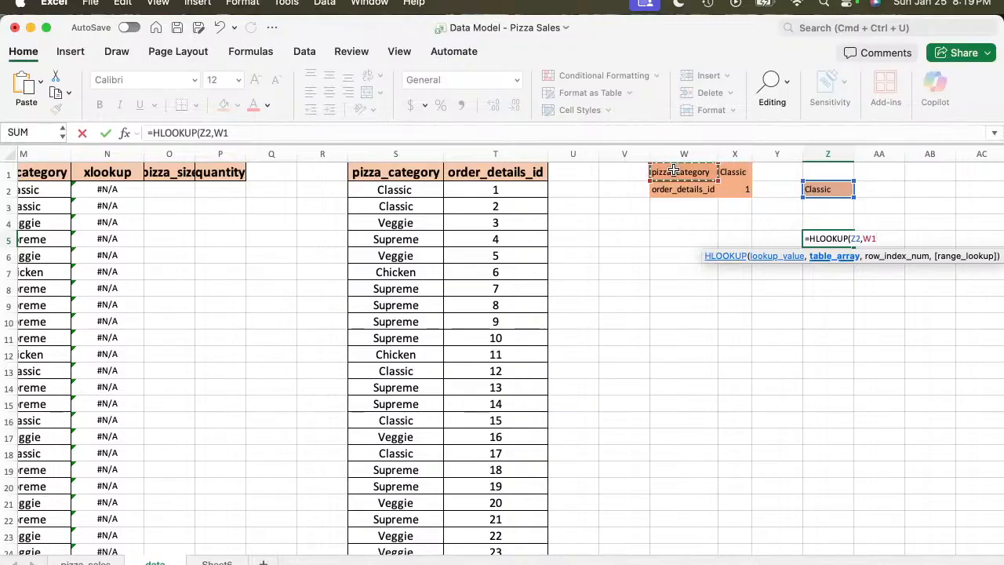
pyautogui.hotkey('shift', 'Right')
pyautogui.hotkey('shift', 'Down')
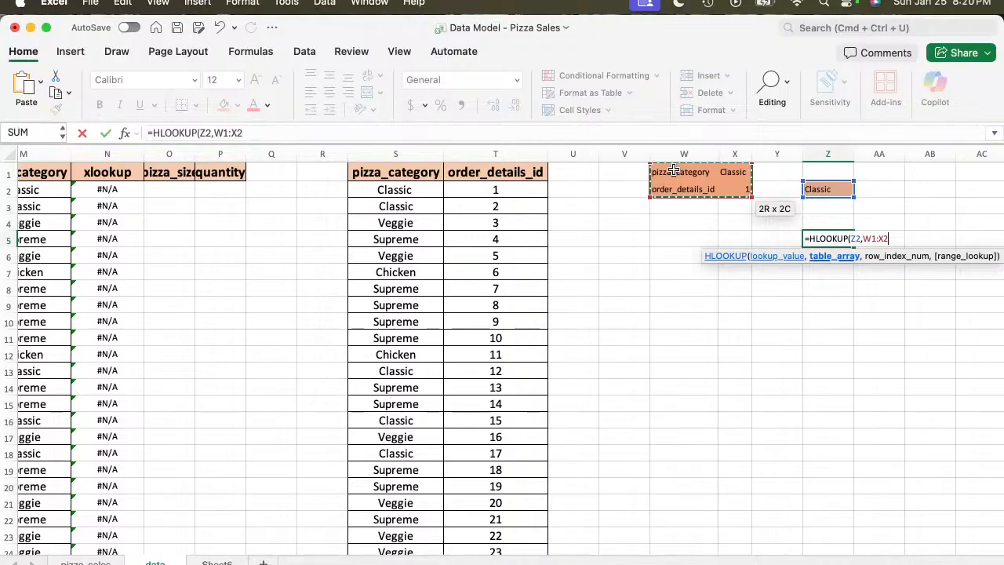
pyautogui.press('F4')
# Complete the HLOOKUP with row index 2 and match type 0, and give Z5 the orange fill.
pyautogui.write(',2,')
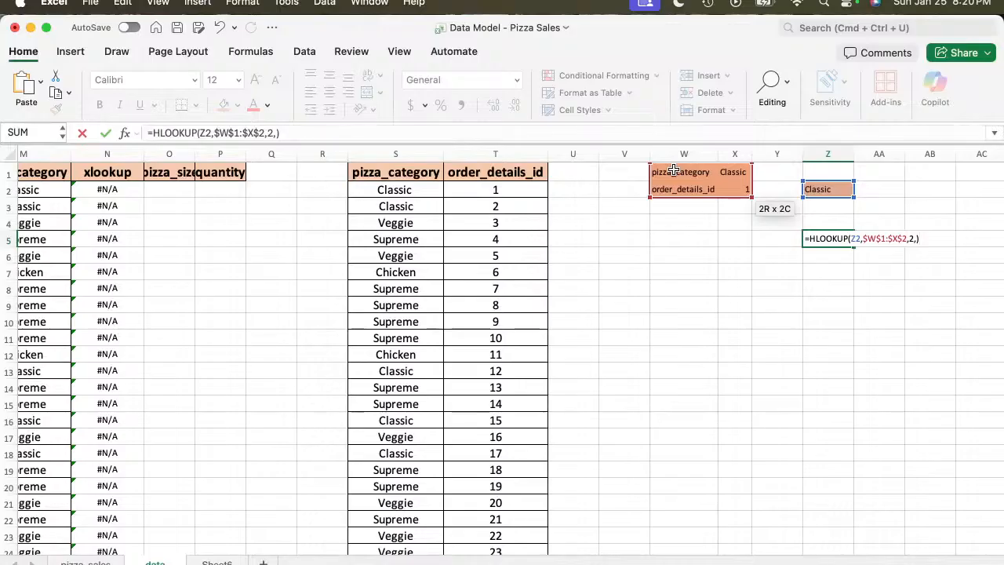
pyautogui.write('0)')
pyautogui.press('Return')
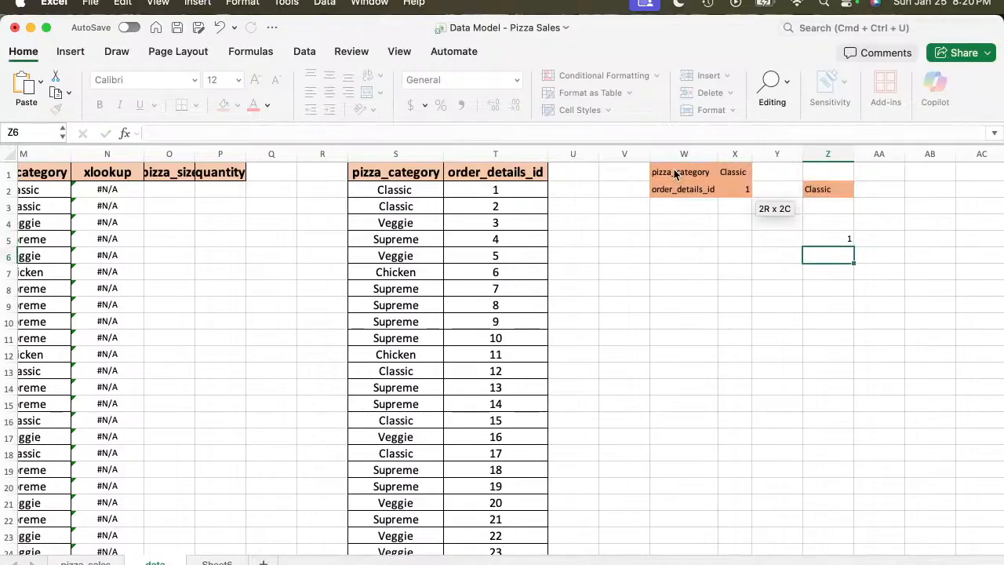
pyautogui.click(835, 239)
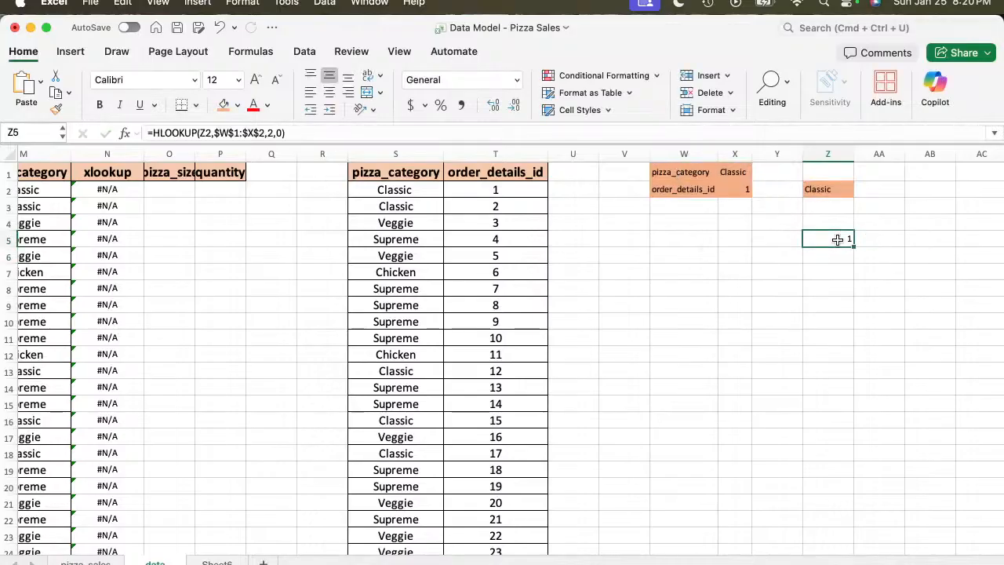
pyautogui.click(224, 106)
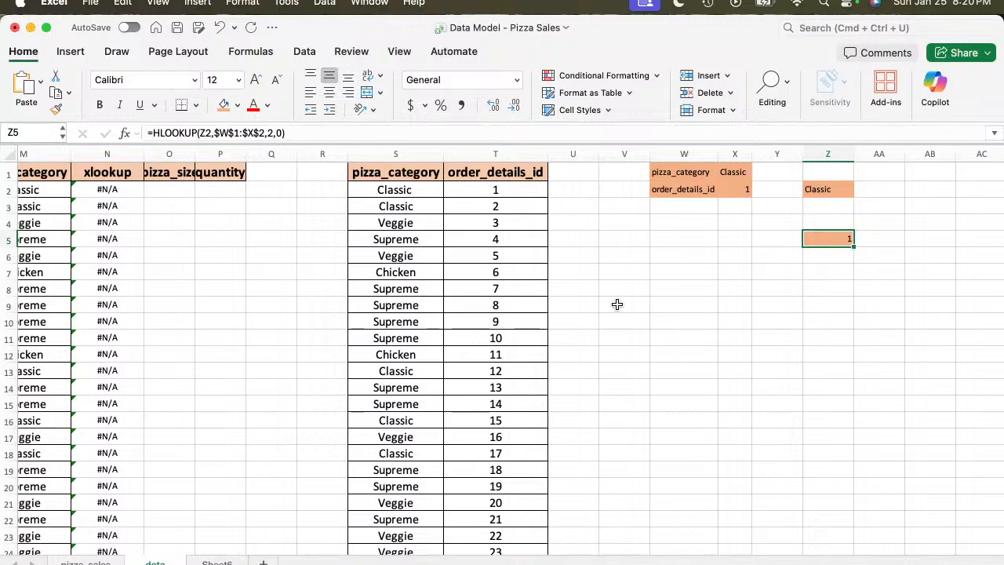
# On Sheet6, enter the note "very powerfull" in I17 beside the Xlookup entry.
pyautogui.scroll(-1, 599, 329)
pyautogui.hscroll(2, 598, 329)
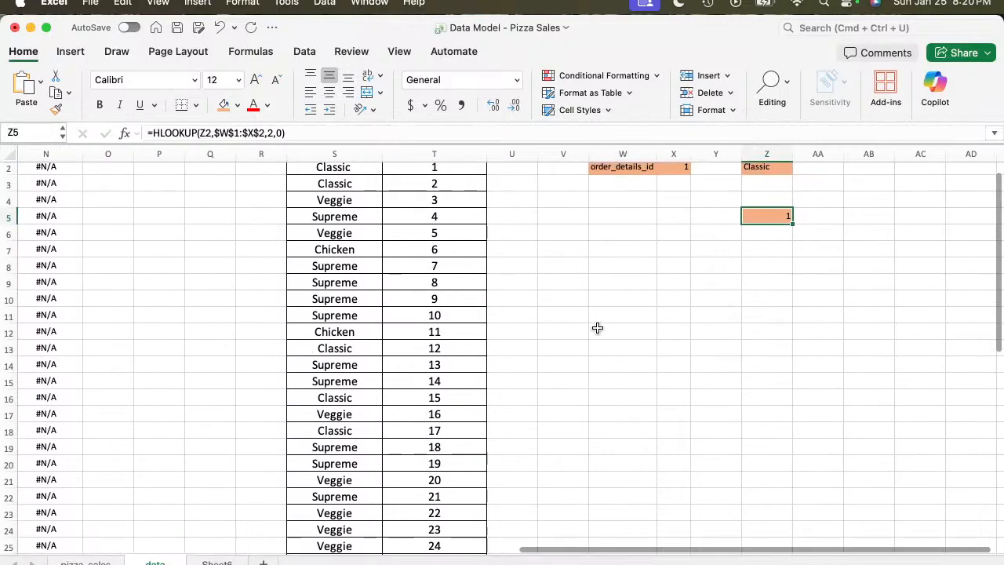
pyautogui.scroll(-3, 597, 327)
pyautogui.hscroll(-4, 598, 328)
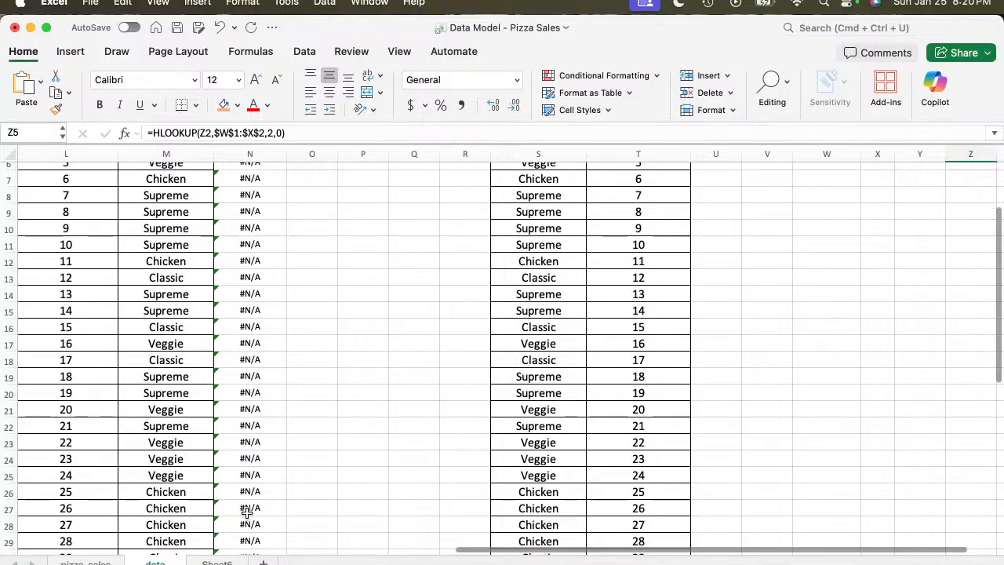
pyautogui.click(217, 563)
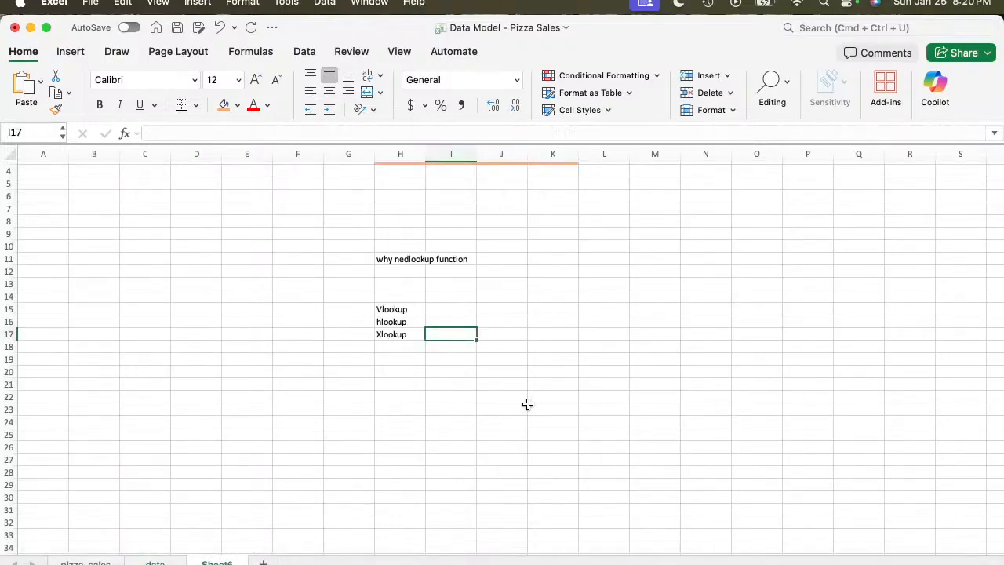
pyautogui.write('very powerfull')
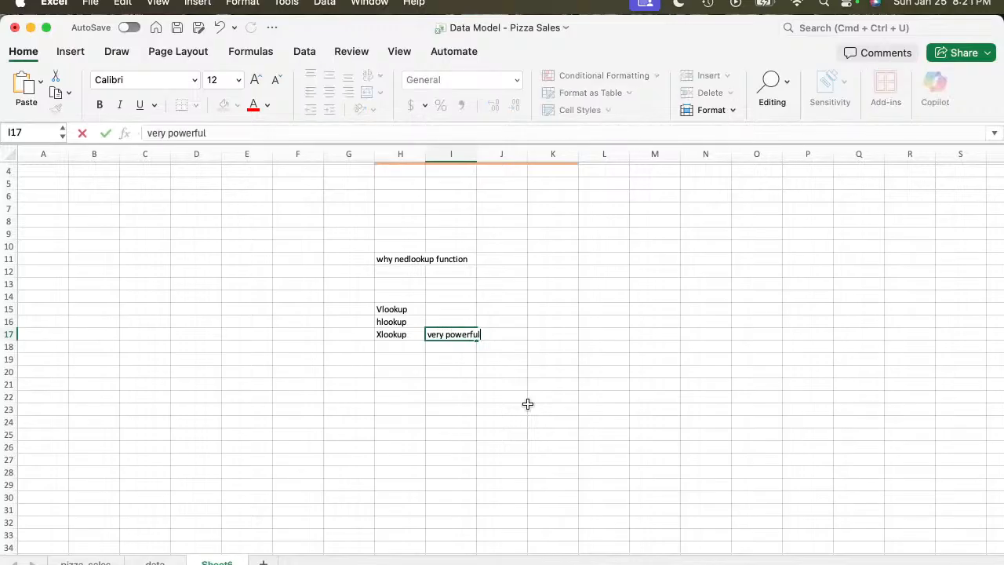
pyautogui.press('Return')
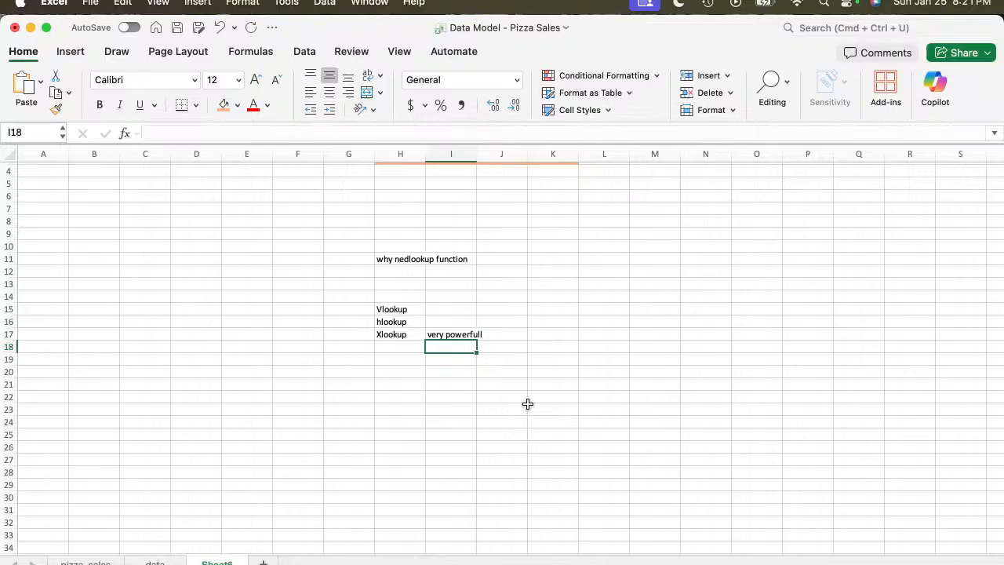
# Fit column I to its text and enter the note "left , right, up and down" in J17.
pyautogui.doubleClick(476, 153)
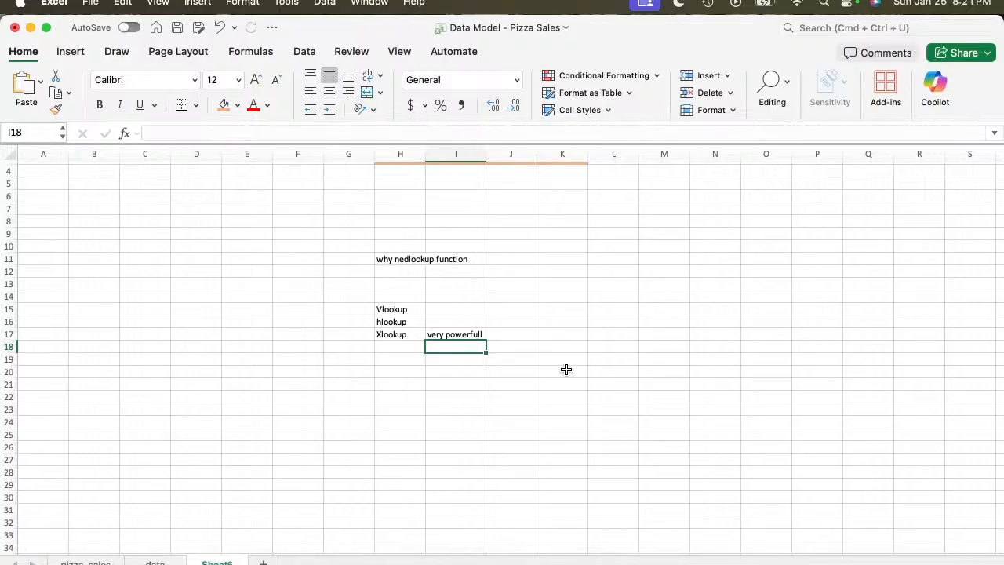
pyautogui.click(527, 337)
pyautogui.write('le')
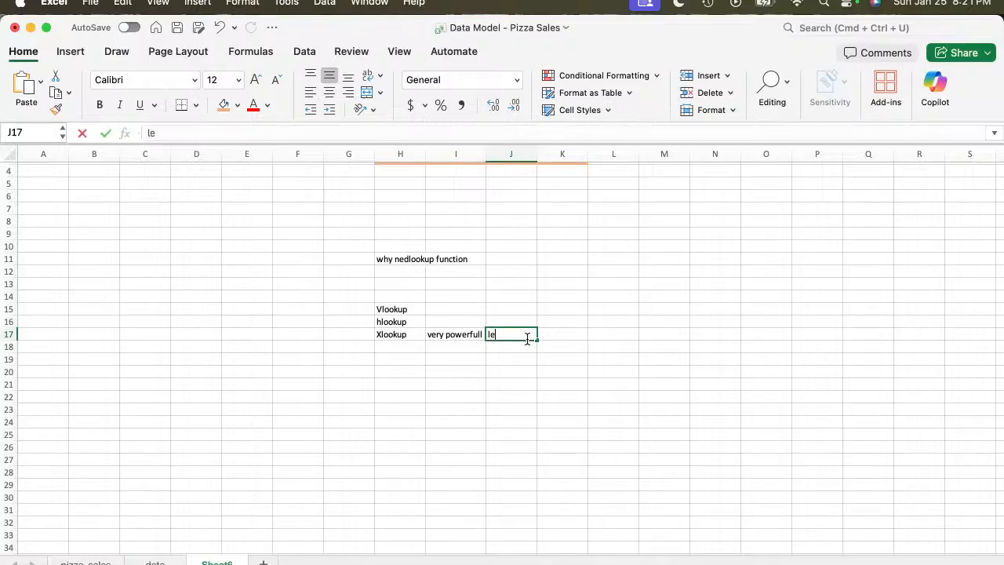
pyautogui.write('ft , rigth')
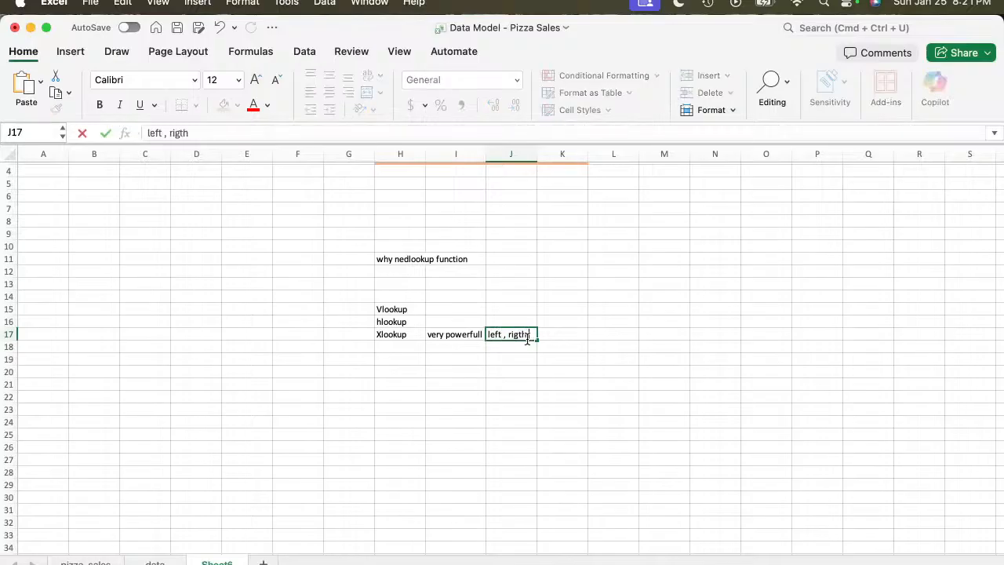
pyautogui.press('BackSpace')
pyautogui.press('BackSpace')
pyautogui.write('ht, up and down')
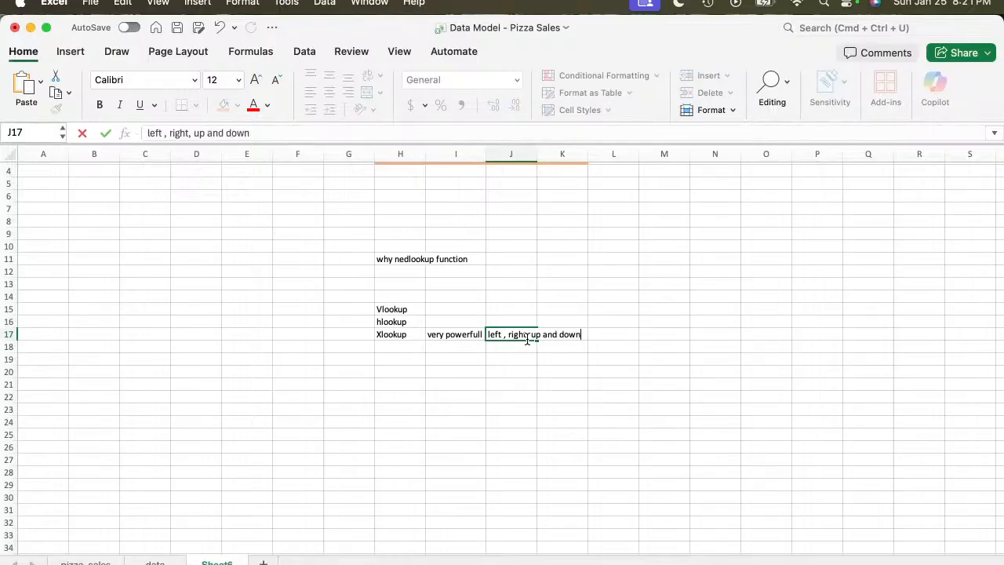
pyautogui.press('Return')
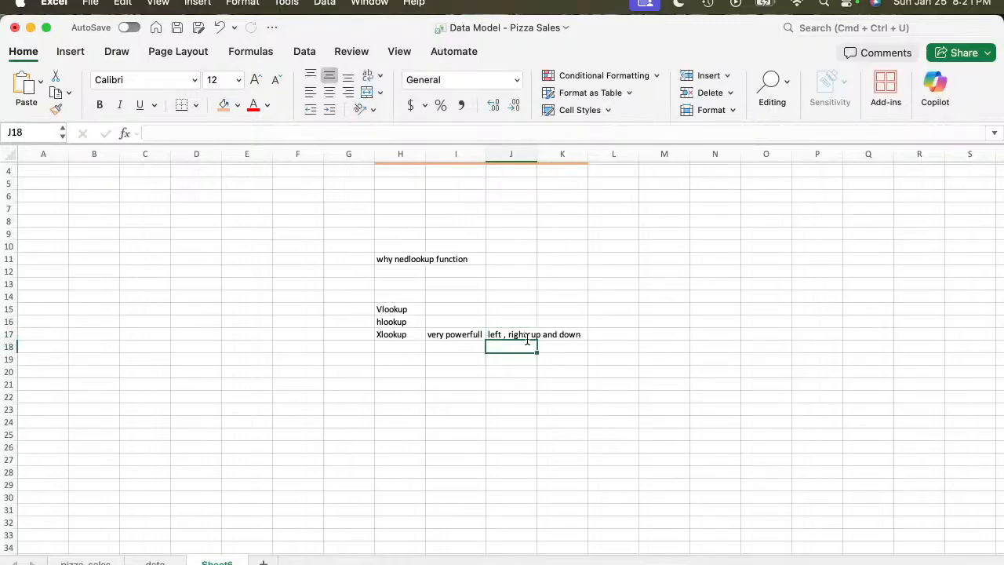
# Give J17 the orange fill and fit column J to the width of its text.
pyautogui.click(497, 332)
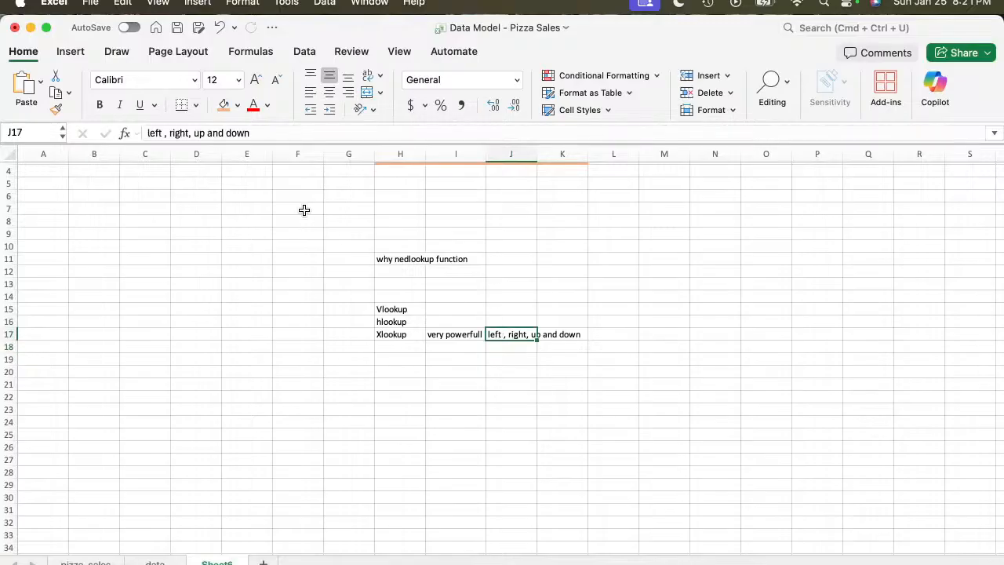
pyautogui.click(225, 108)
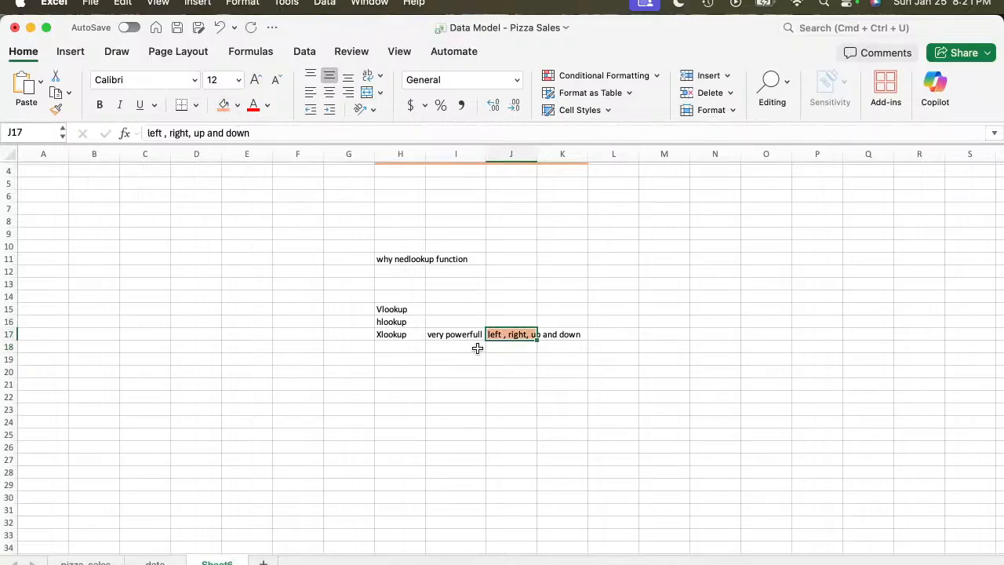
pyautogui.doubleClick(539, 159)
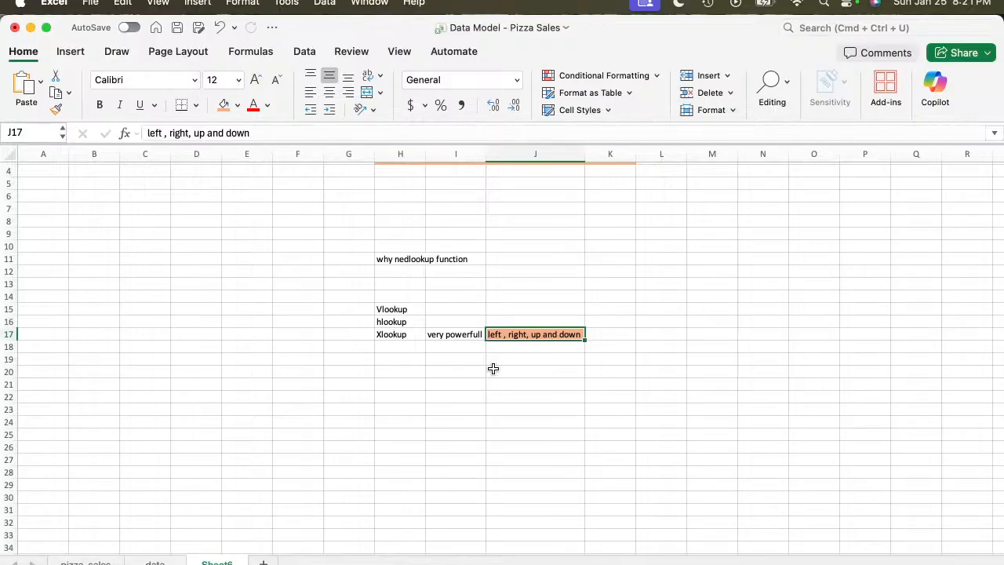
pyautogui.click(521, 365)
pyautogui.write('=xl')
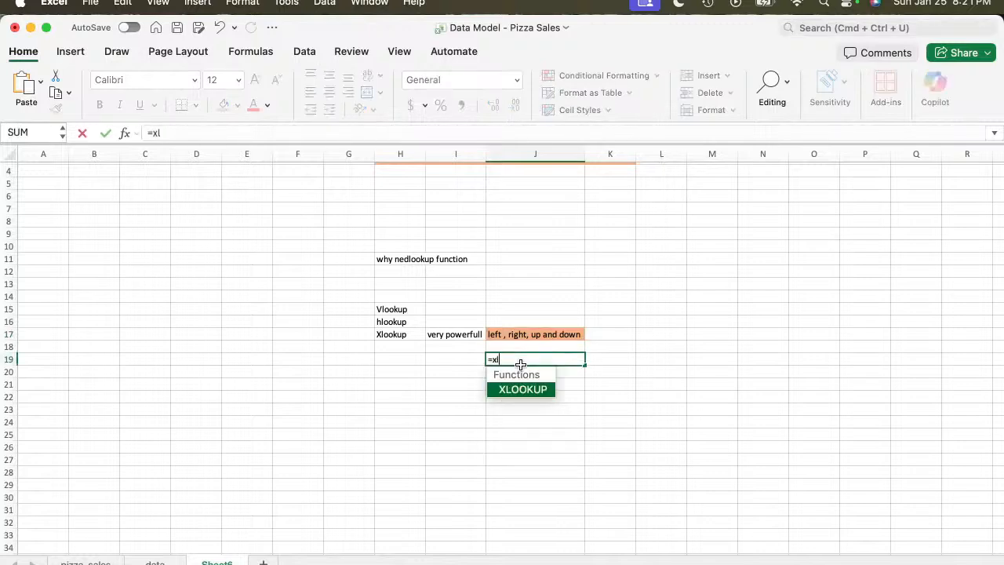
pyautogui.press('Tab')
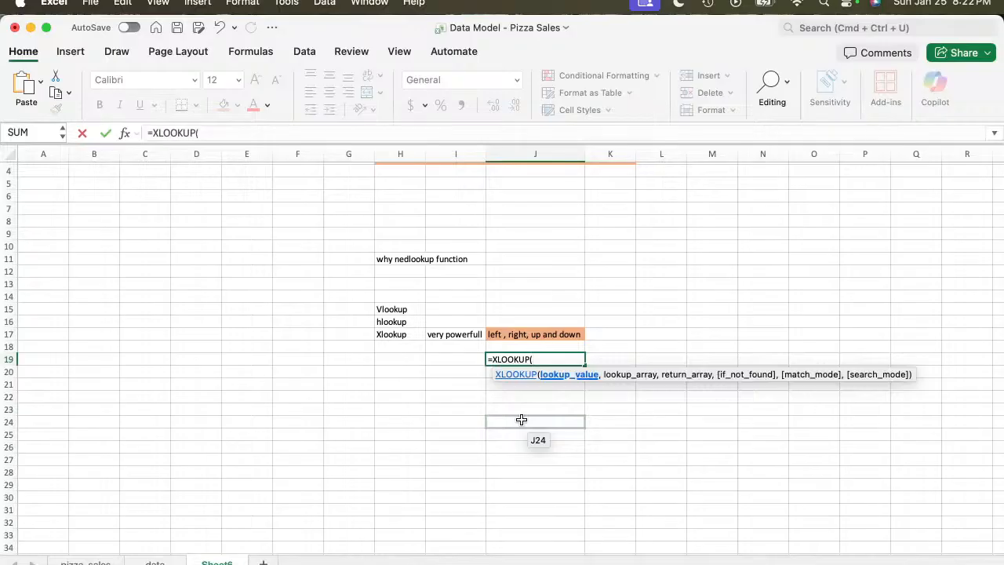
pyautogui.press('BackSpace')
pyautogui.press('BackSpace')
pyautogui.press('BackSpace')
pyautogui.press('BackSpace')
pyautogui.press('BackSpace')
pyautogui.press('BackSpace')
pyautogui.press('BackSpace')
pyautogui.press('BackSpace')
pyautogui.press('BackSpace')
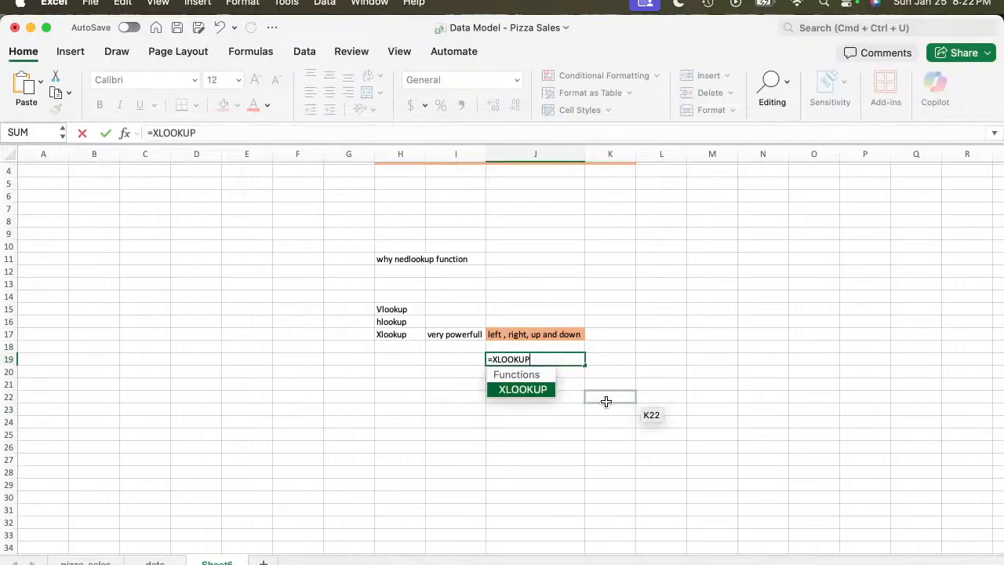
pyautogui.click(426, 369)
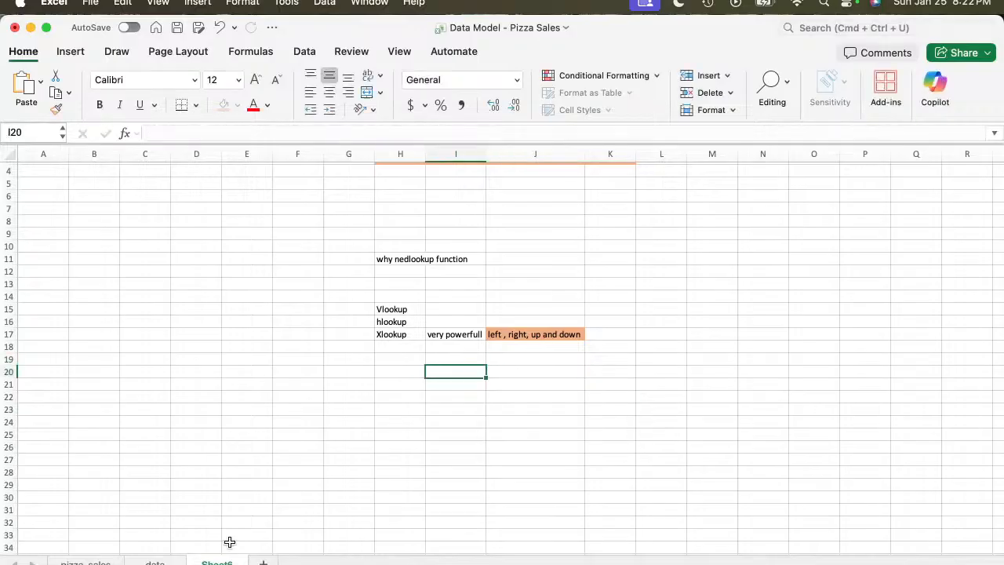
# On the data sheet, insert an empty column before the xlookup column, directly after pizza_category in column M.
pyautogui.click(157, 561)
pyautogui.scroll(5, 288, 365)
pyautogui.hscroll(-5, 288, 365)
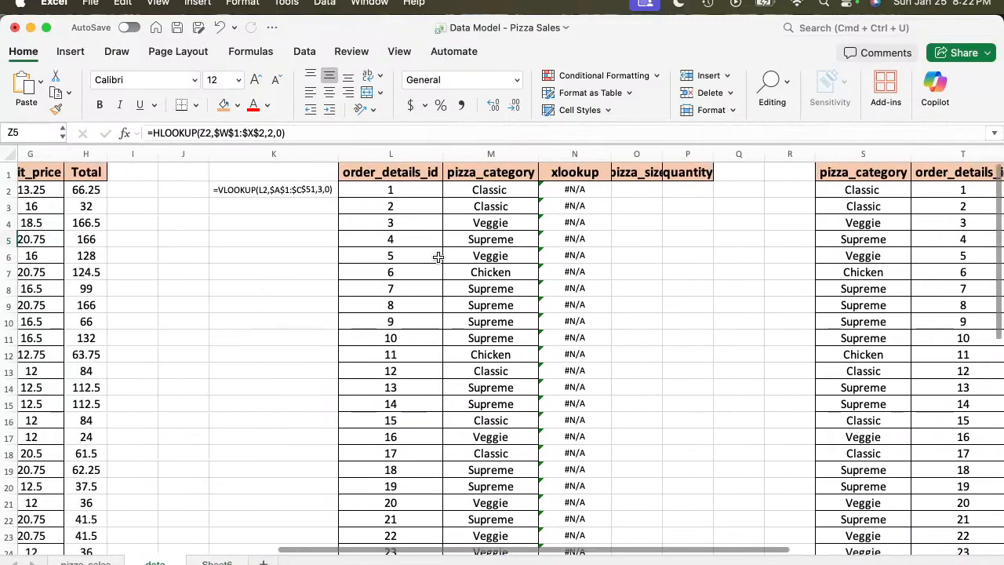
pyautogui.click(573, 149)
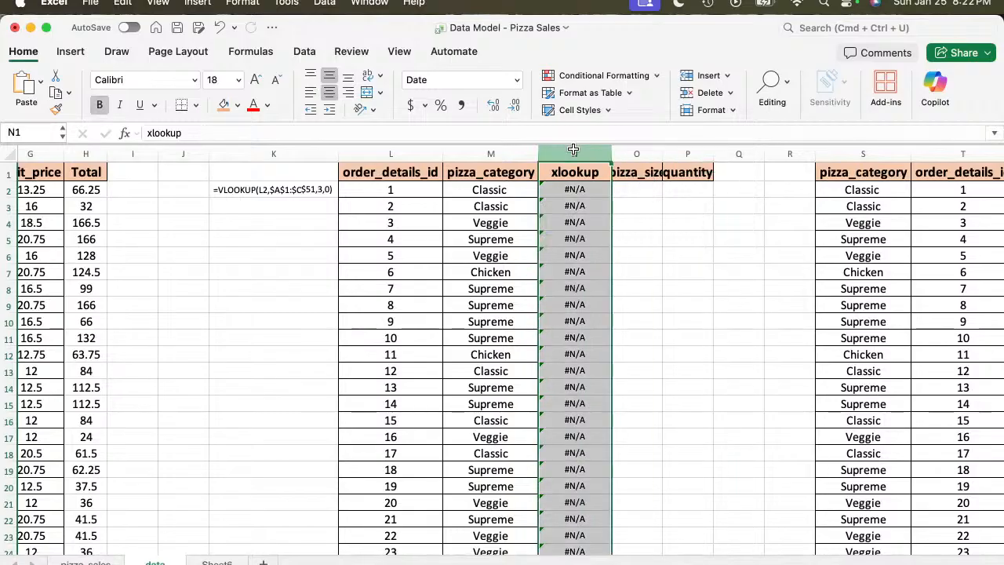
pyautogui.hotkey('ctrl', 'shift', '=')
# Copy the pizza_category header from M1 into N1 of the new column.
pyautogui.click(500, 173)
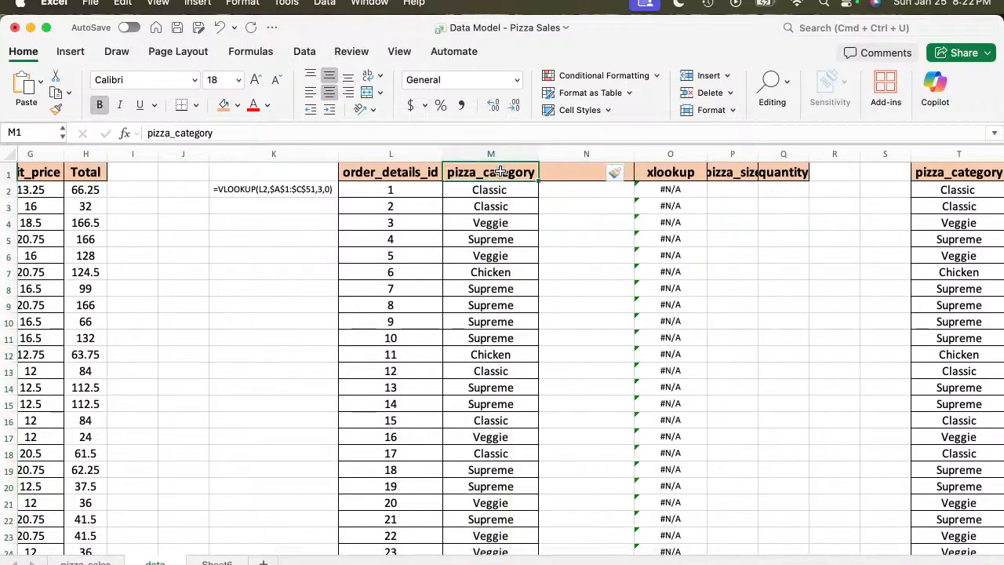
pyautogui.press('super+c')
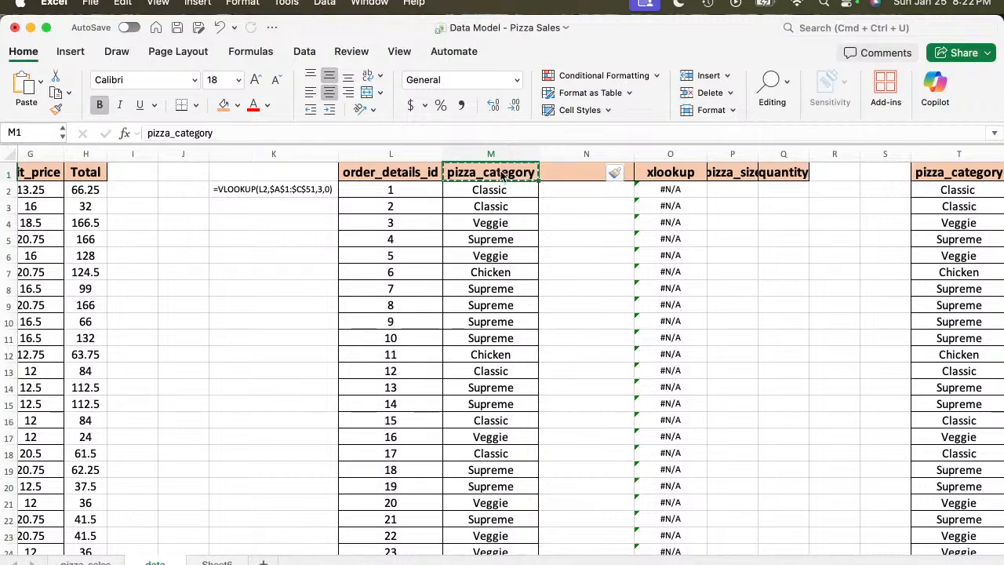
pyautogui.press('Right')
pyautogui.press('super+v')
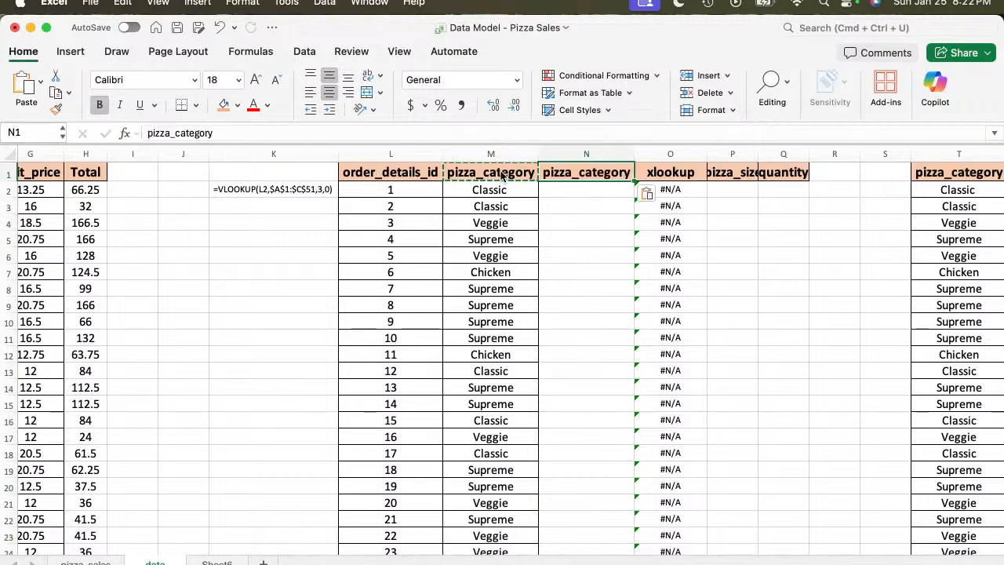
# Start an XLOOKUP formula in N2 with the order_details_id in L2 as the lookup value.
pyautogui.press('Down')
pyautogui.write('=')
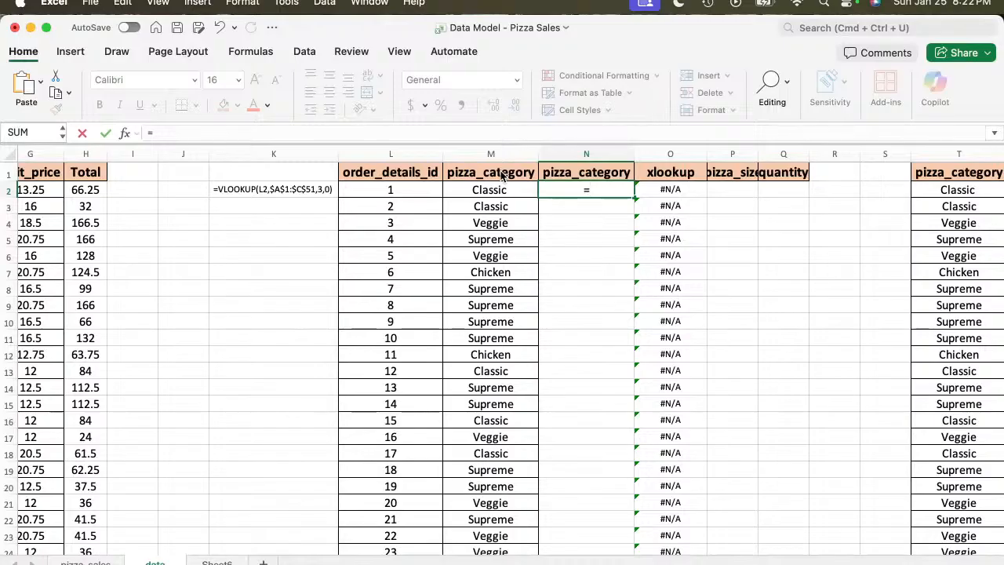
pyautogui.write('xl')
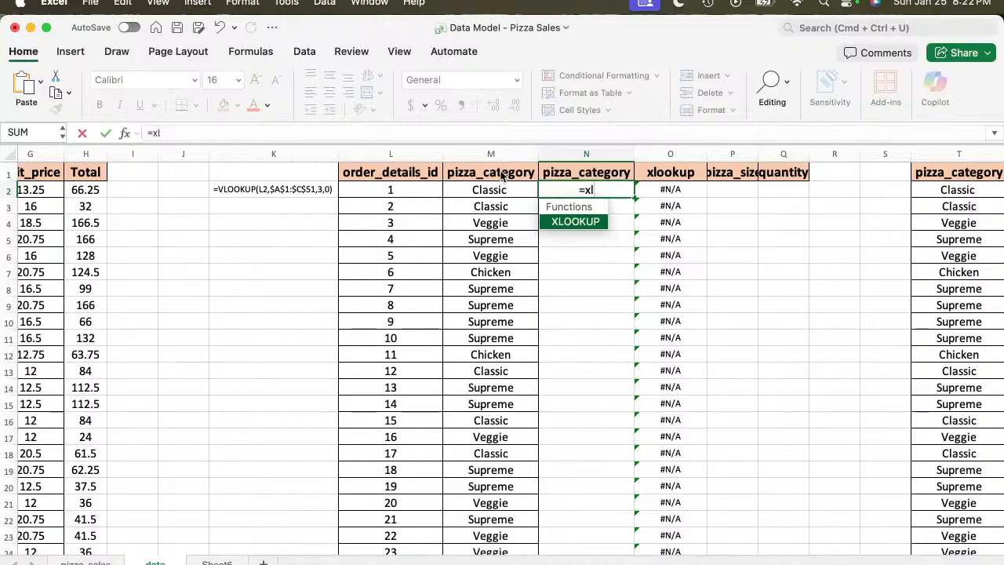
pyautogui.press('Tab')
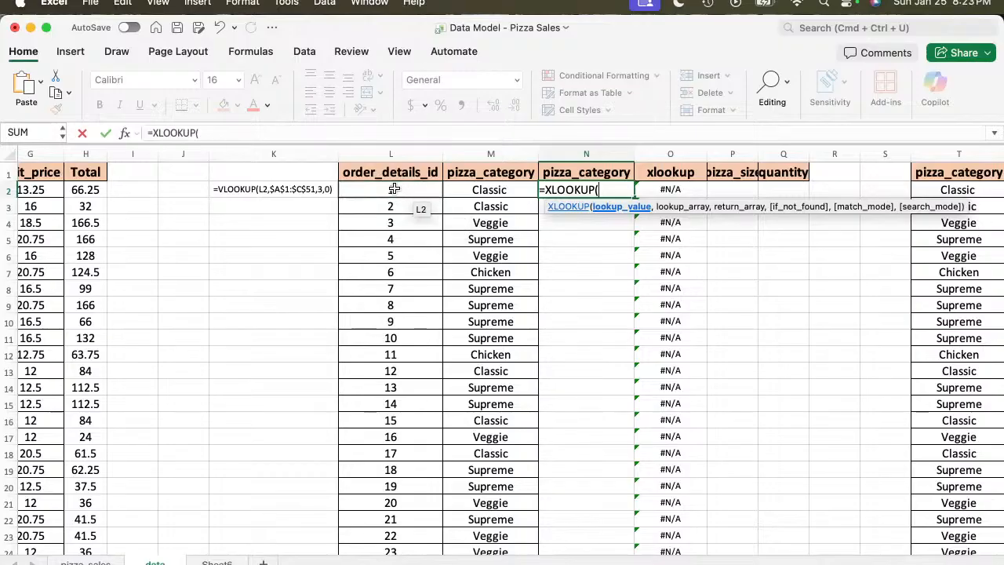
pyautogui.click(393, 188)
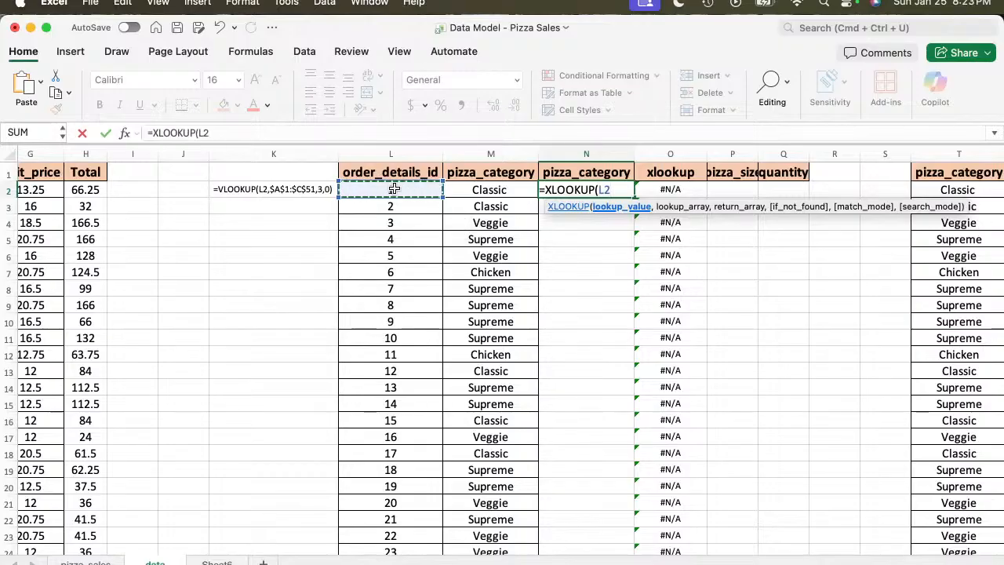
pyautogui.write(',')
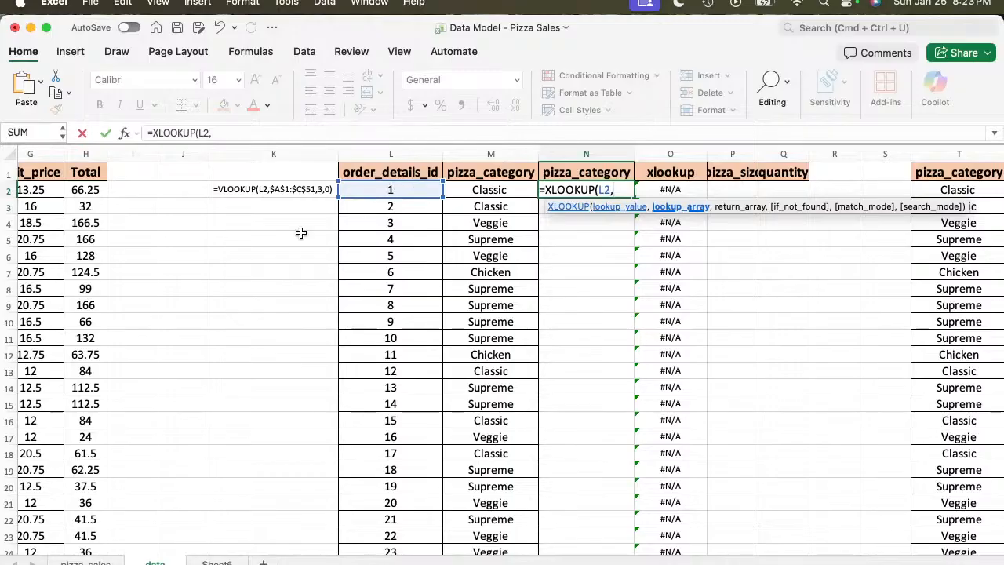
# Set the XLOOKUP lookup array to the order_details_id column as the absolute range $A$1:$A$51.
pyautogui.hscroll(-10, 287, 242)
pyautogui.hscroll(-5, 113, 185)
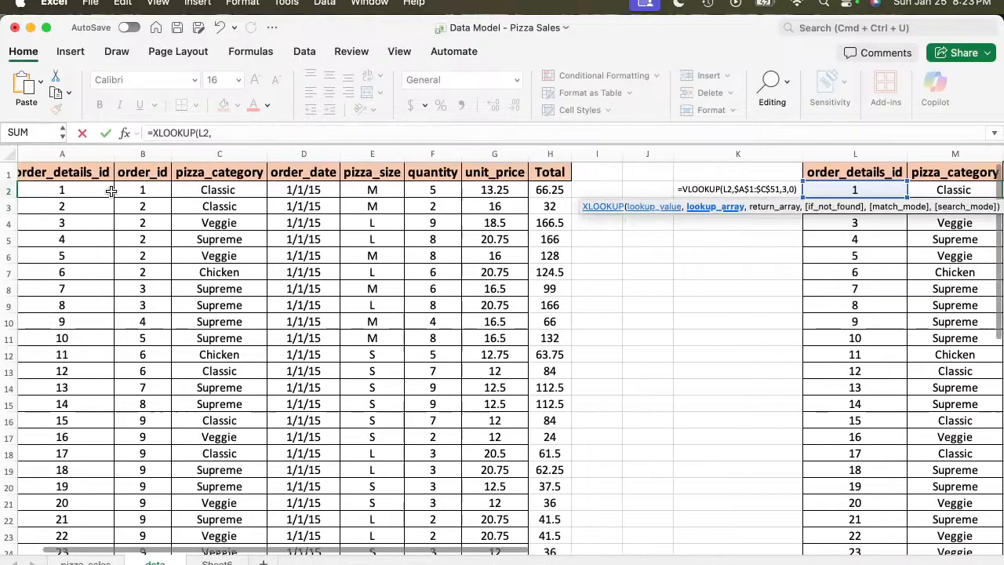
pyautogui.click(58, 171)
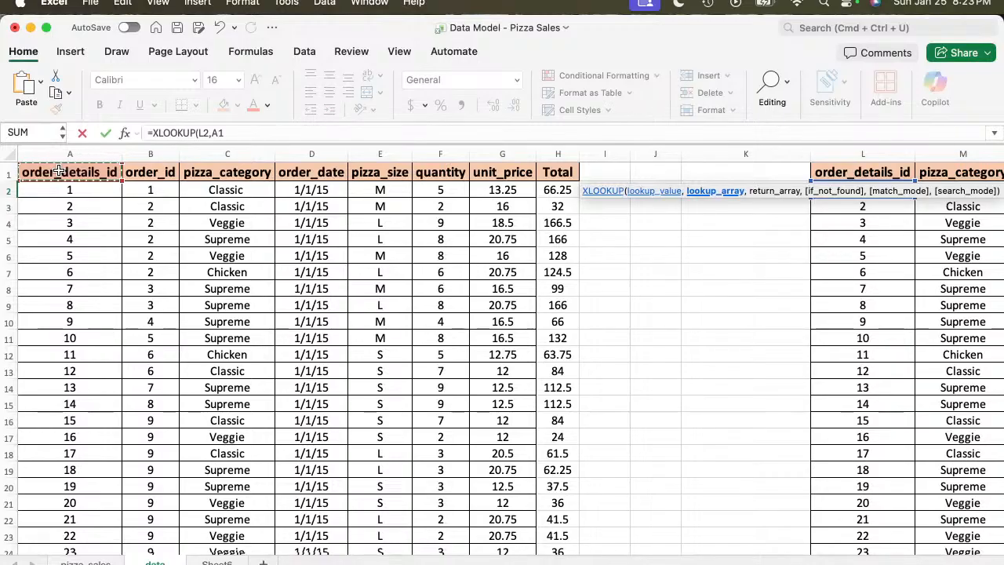
pyautogui.press('super+shift+Down')
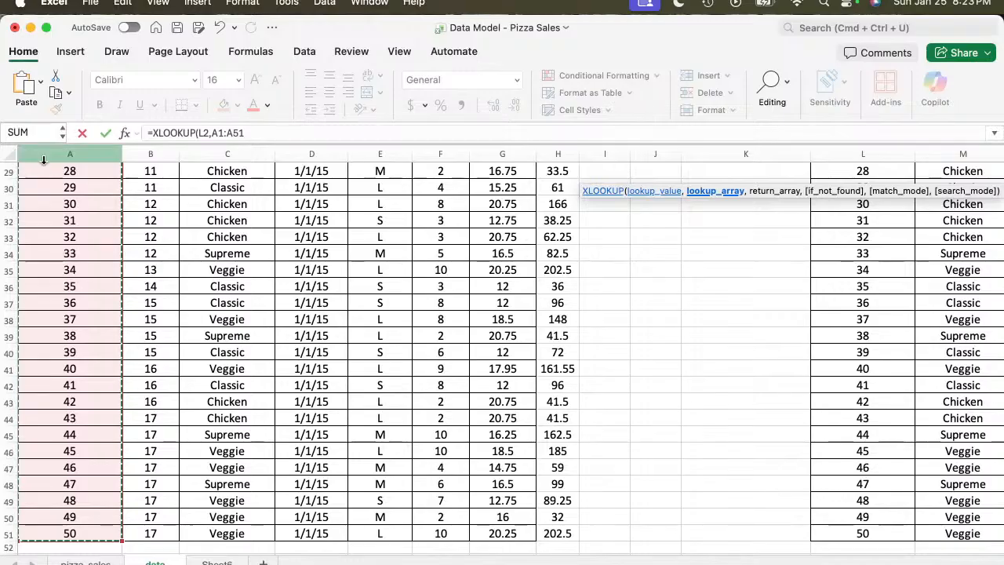
pyautogui.press('F4')
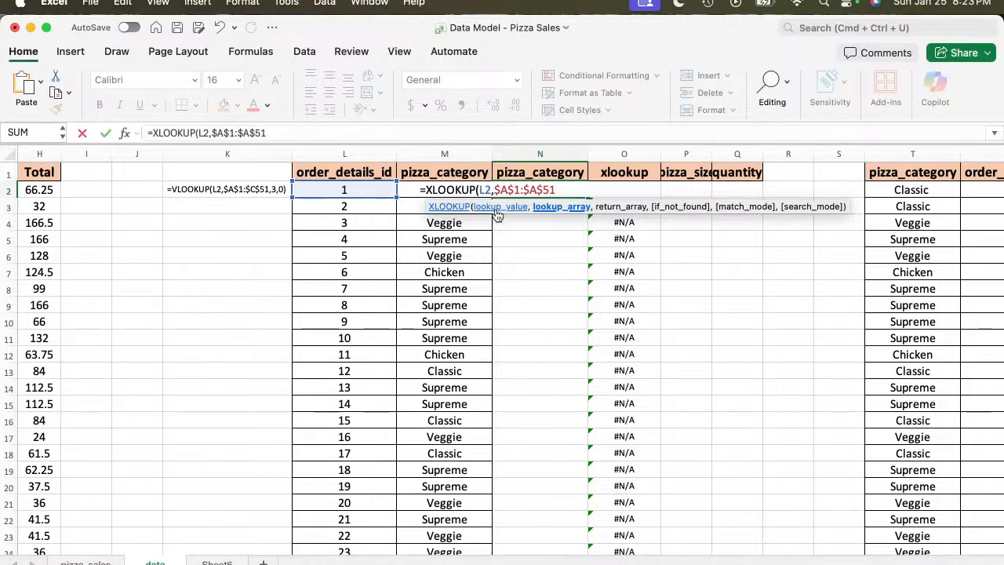
# Set the XLOOKUP return array to the source pizza_category column as the absolute range $C$1:$C$51.
pyautogui.write(',')
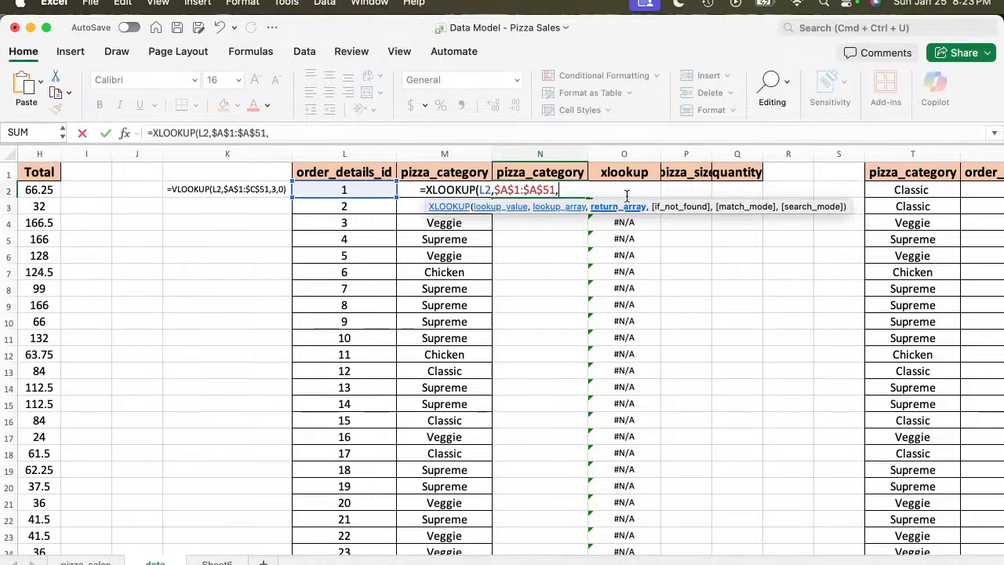
pyautogui.hscroll(-10, 403, 260)
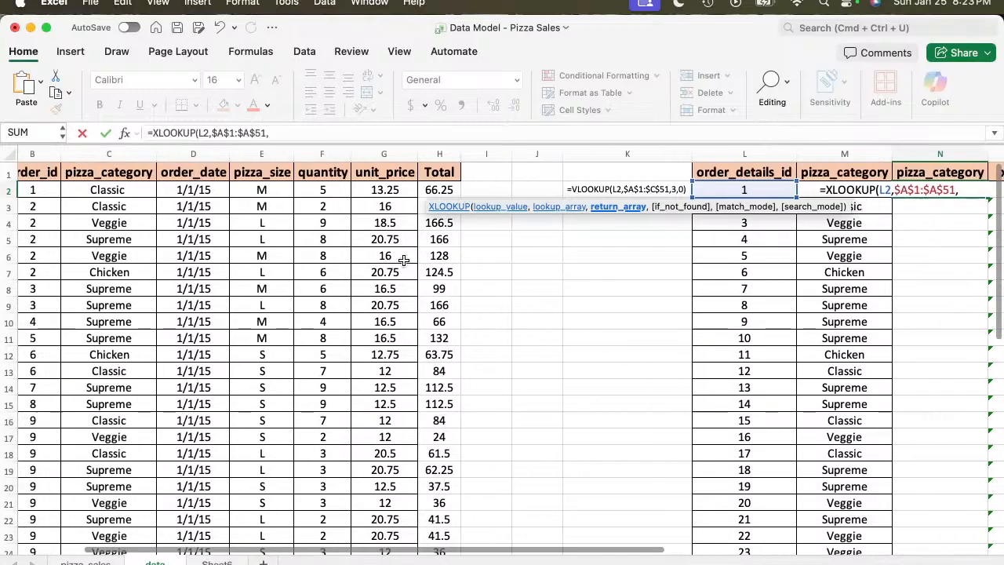
pyautogui.click(230, 171)
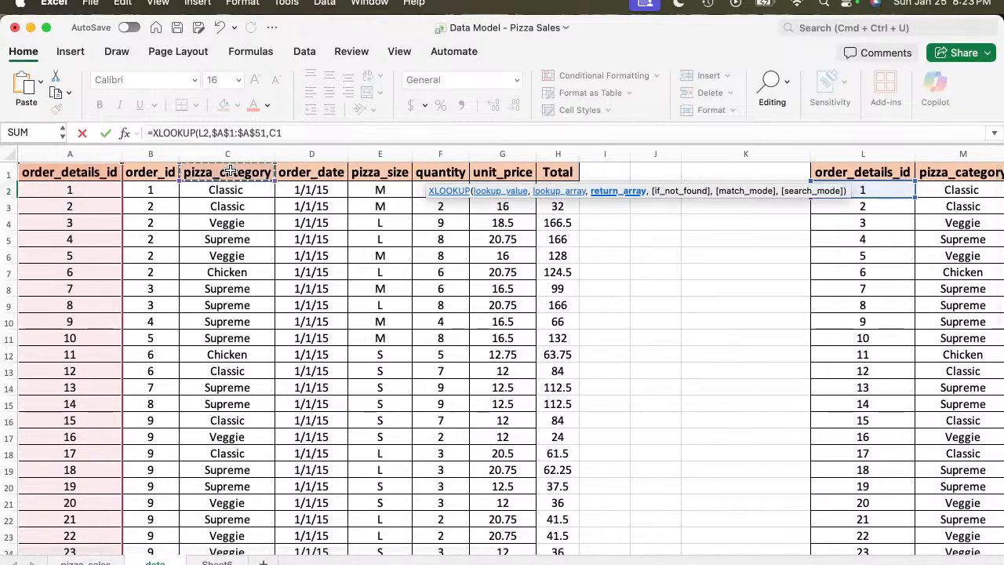
pyautogui.press('super+shift+Down')
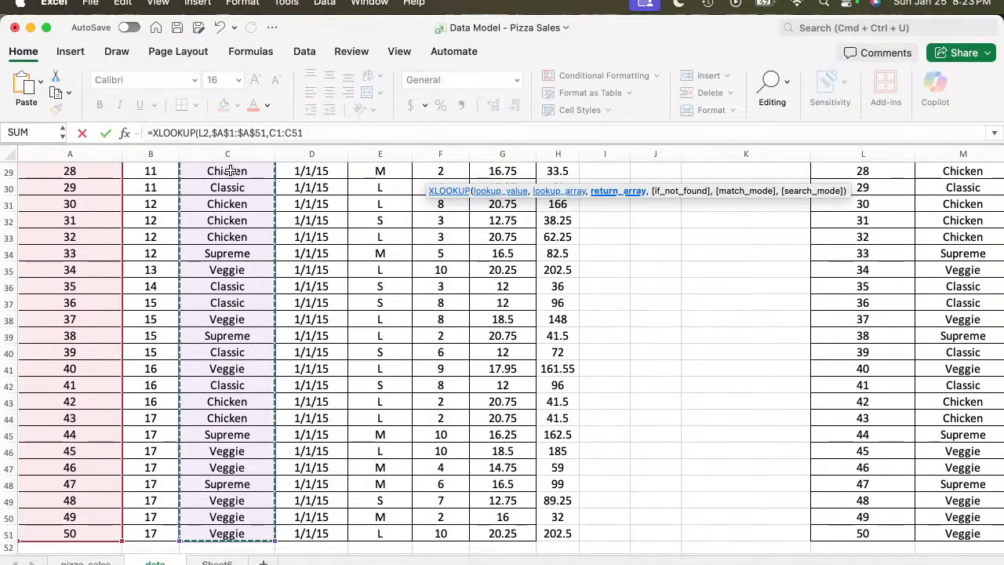
pyautogui.press('super+t')
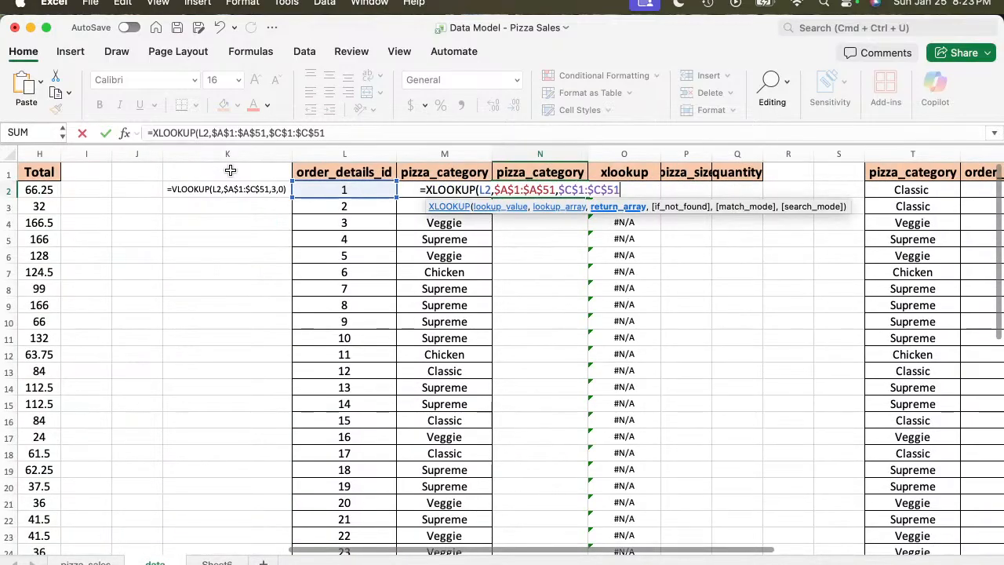
# Complete the XLOOKUP in N2 with the if_not_found argument left empty and match mode 0 for an exact match.
pyautogui.write(',')
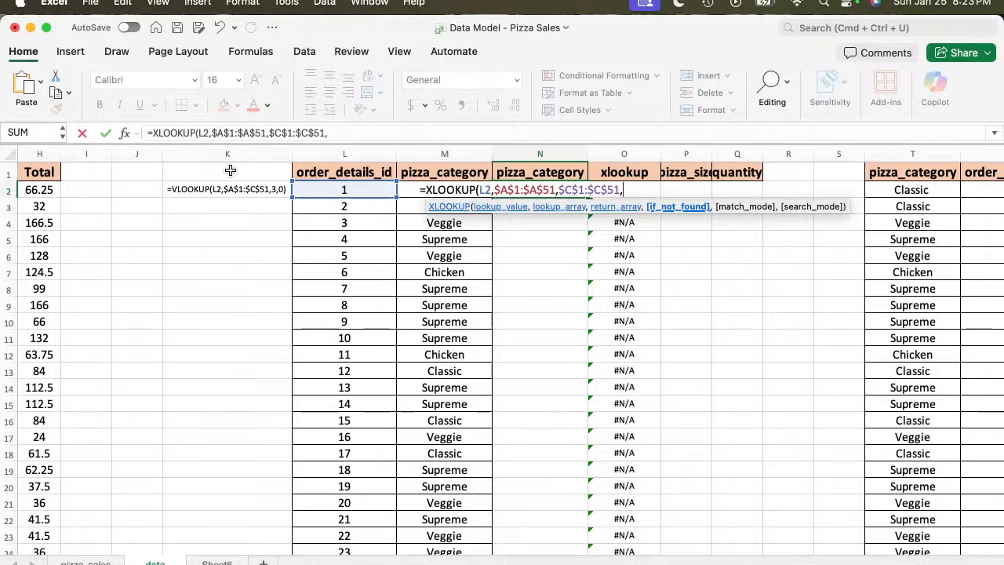
pyautogui.write(',')
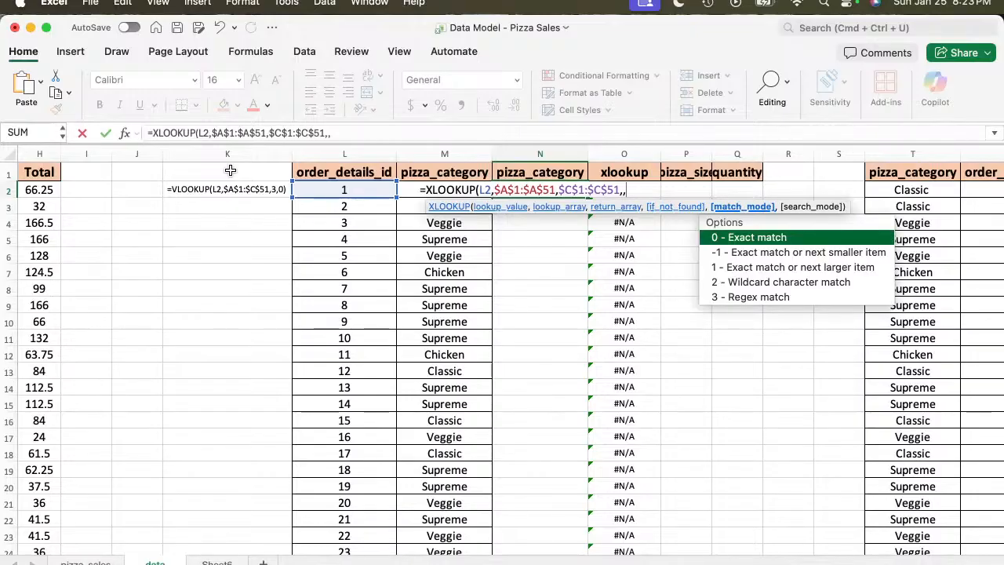
pyautogui.write('0')
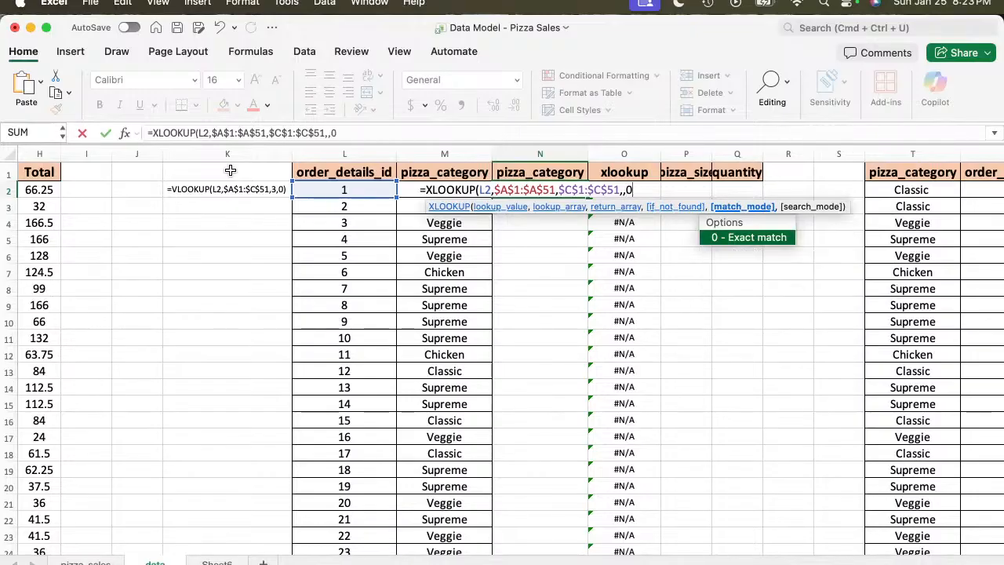
pyautogui.write(')')
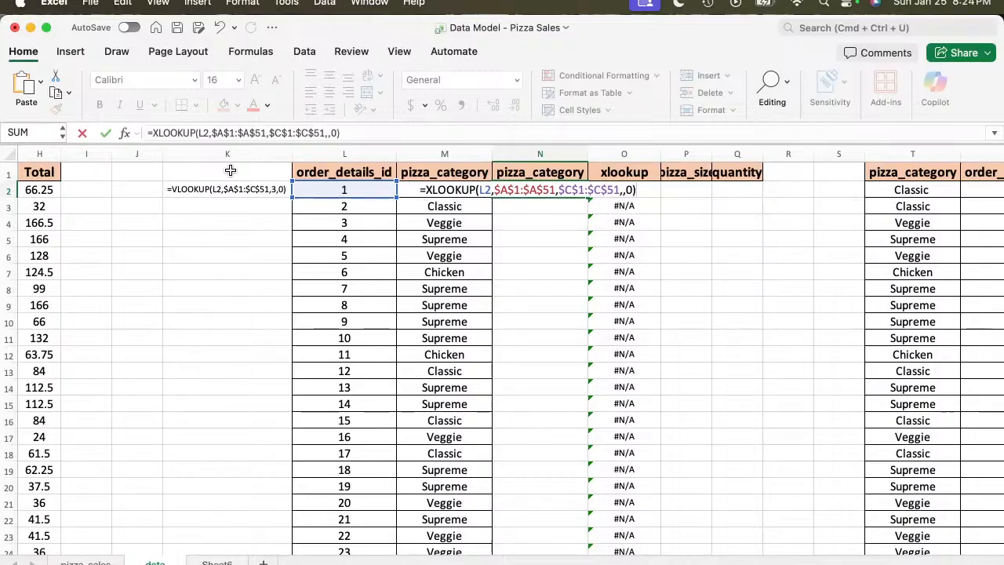
pyautogui.press('Return')
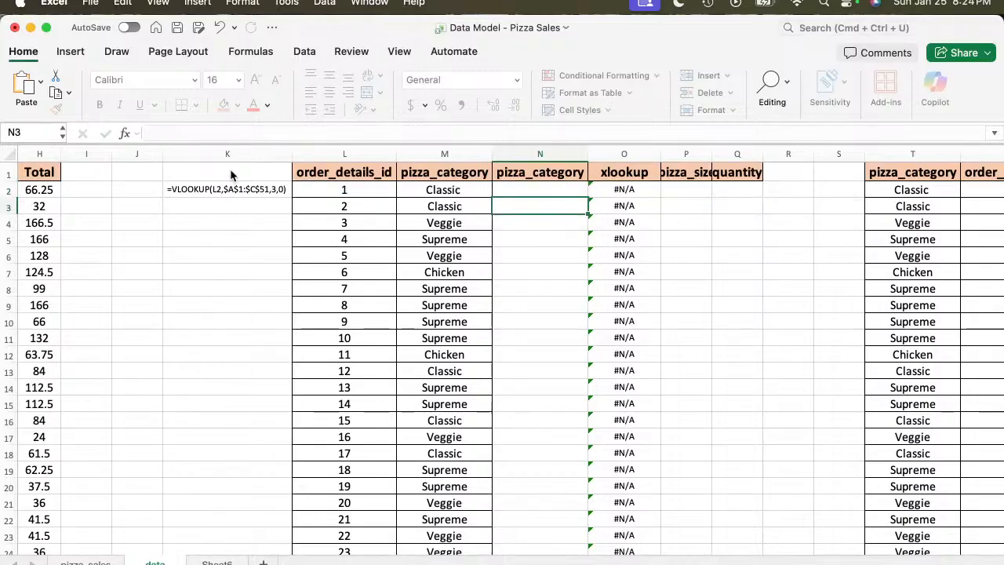
# Fill the XLOOKUP formula from N2 down the new pizza_category column.
pyautogui.click(553, 189)
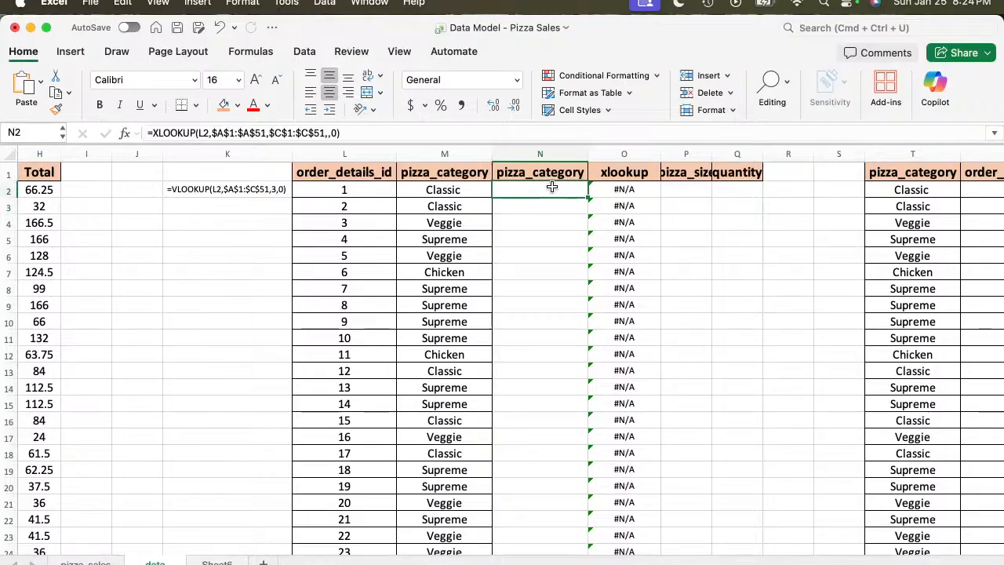
pyautogui.doubleClick(589, 197)
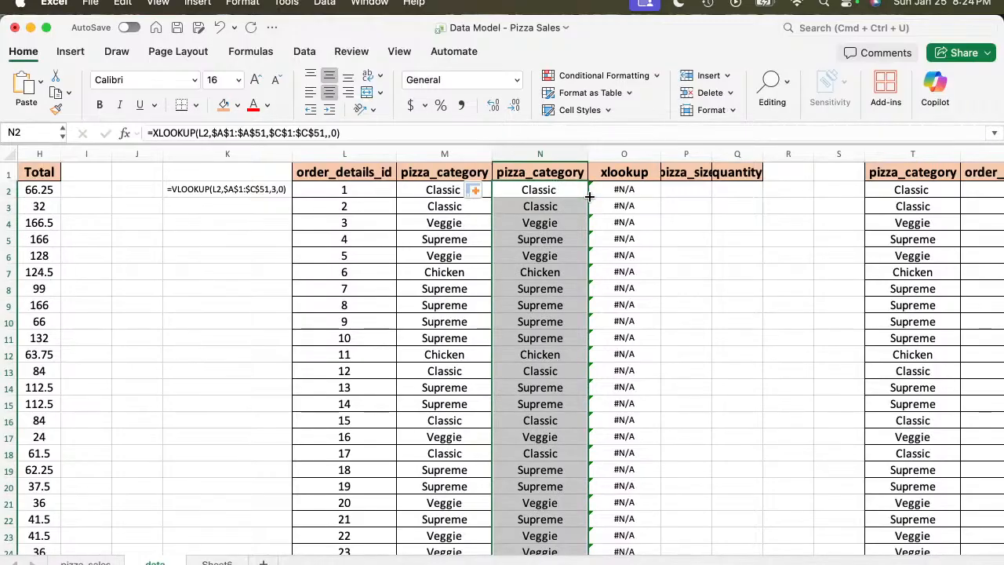
pyautogui.click(554, 251)
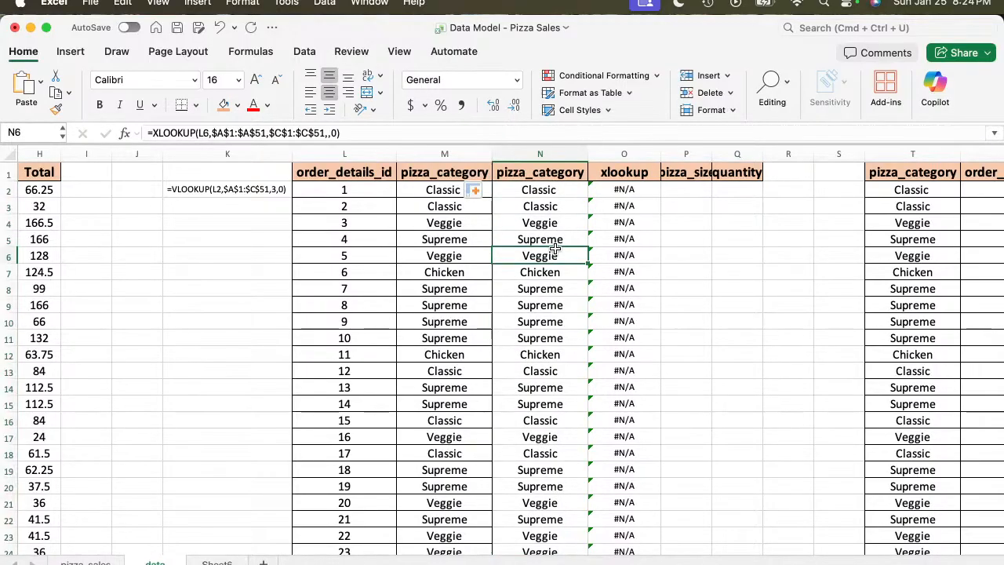
# Wrap the VLOOKUP in O2 in IFERROR with 0 as the error value and fill it down the xlookup column.
pyautogui.click(626, 189)
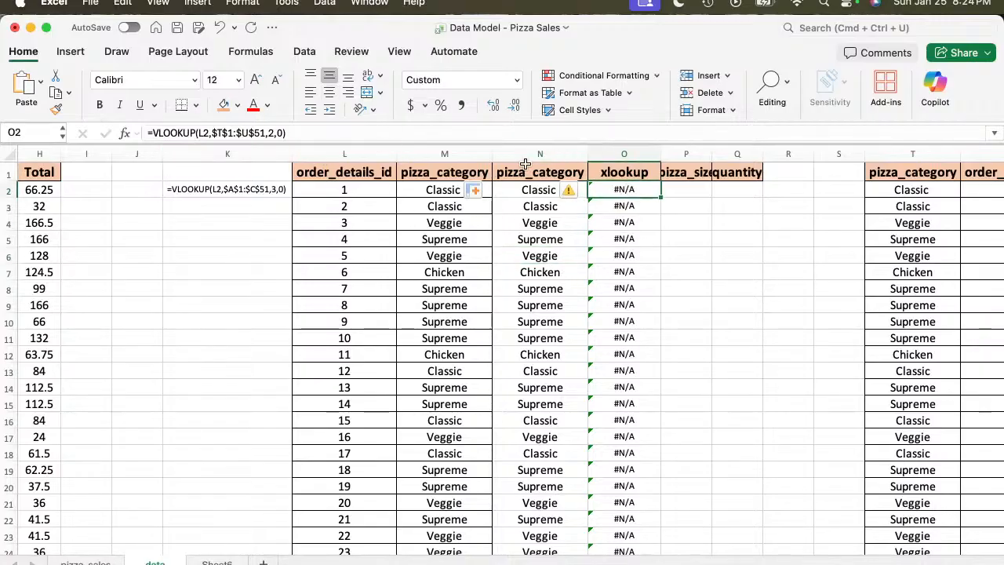
pyautogui.click(522, 189)
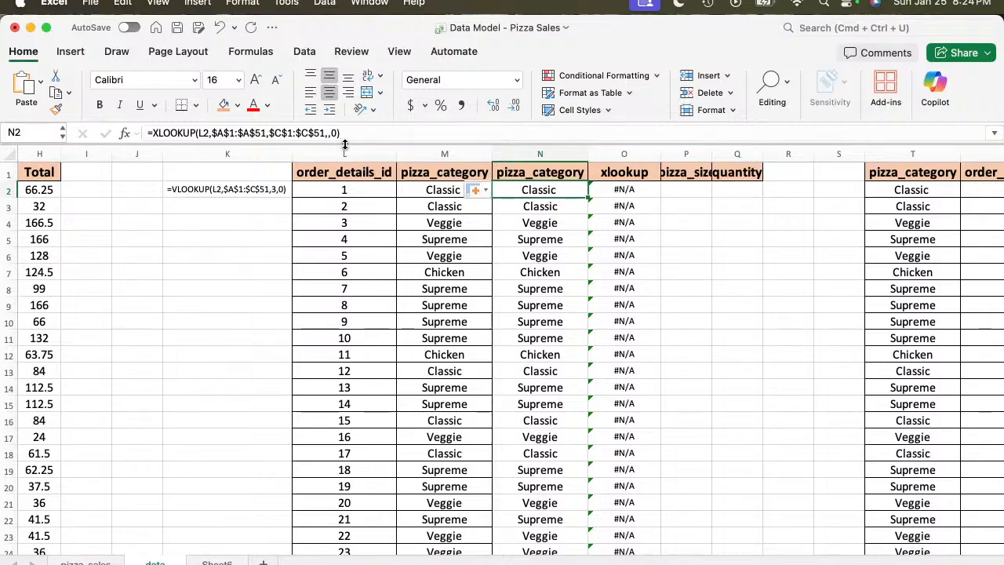
pyautogui.click(625, 190)
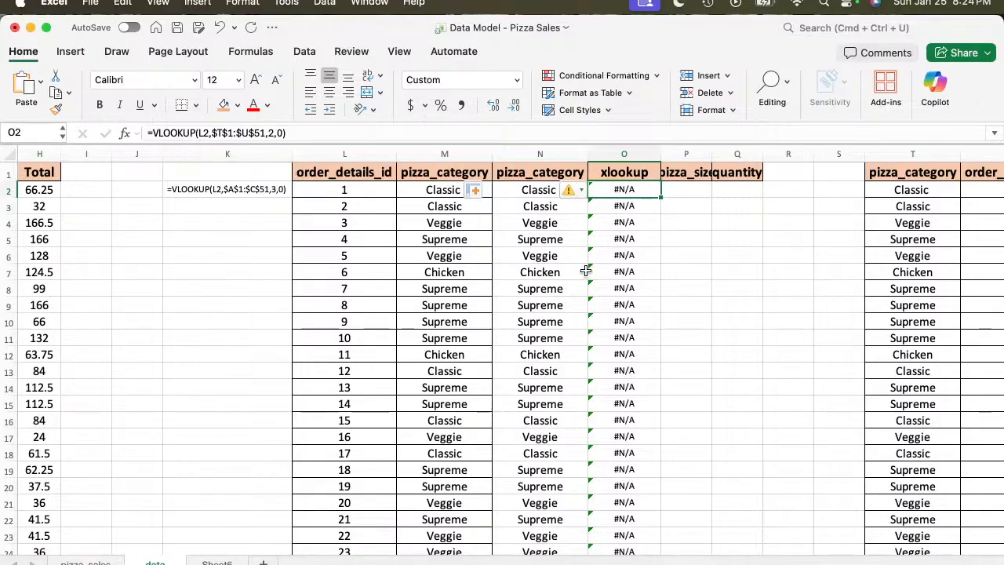
pyautogui.click(152, 133)
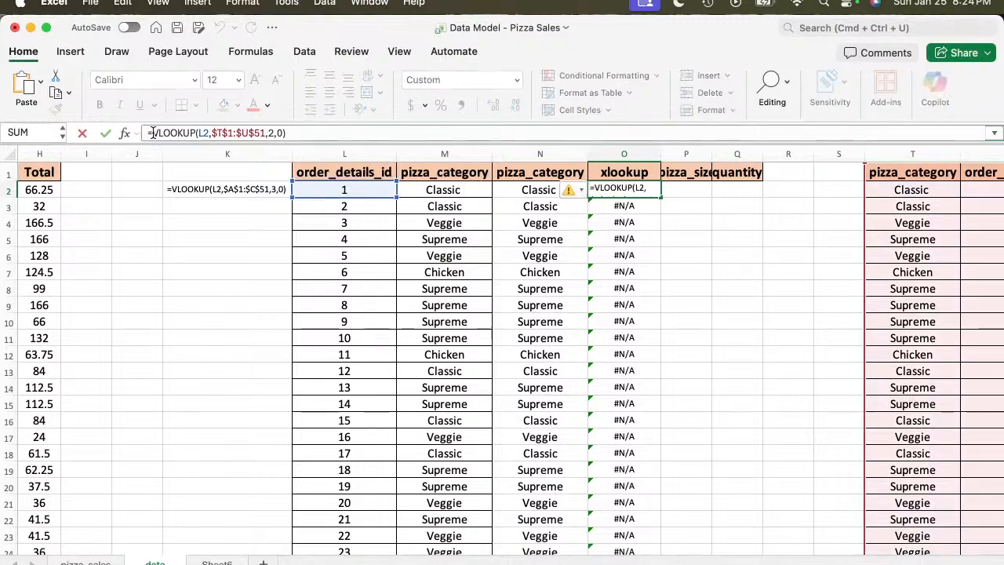
pyautogui.write('IFERROR(')
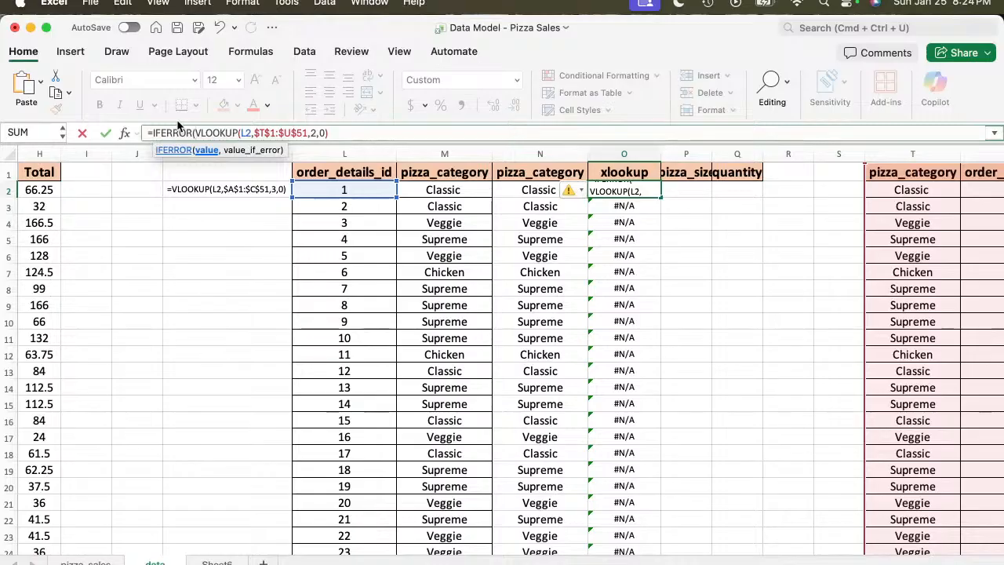
pyautogui.click(335, 132)
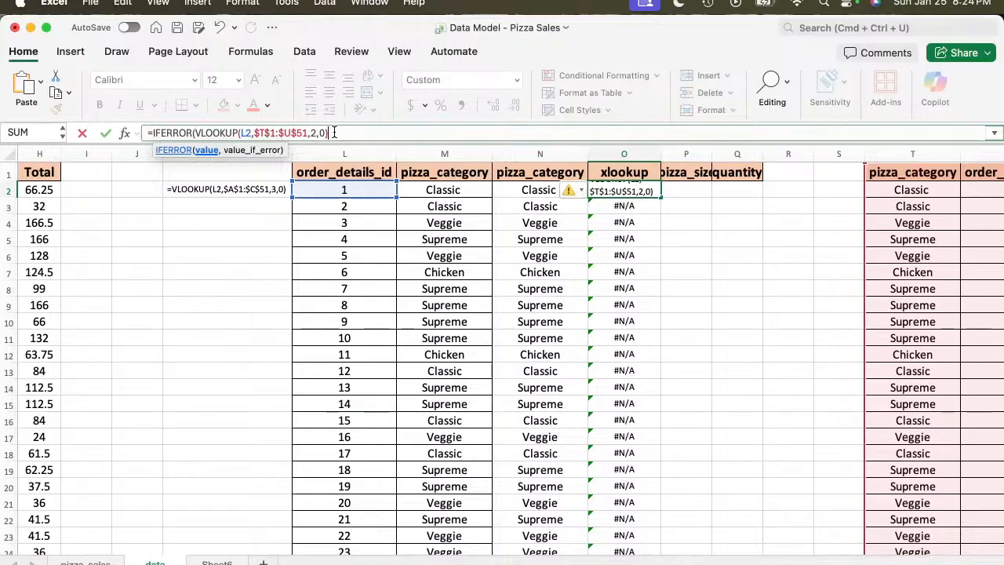
pyautogui.write(',0)')
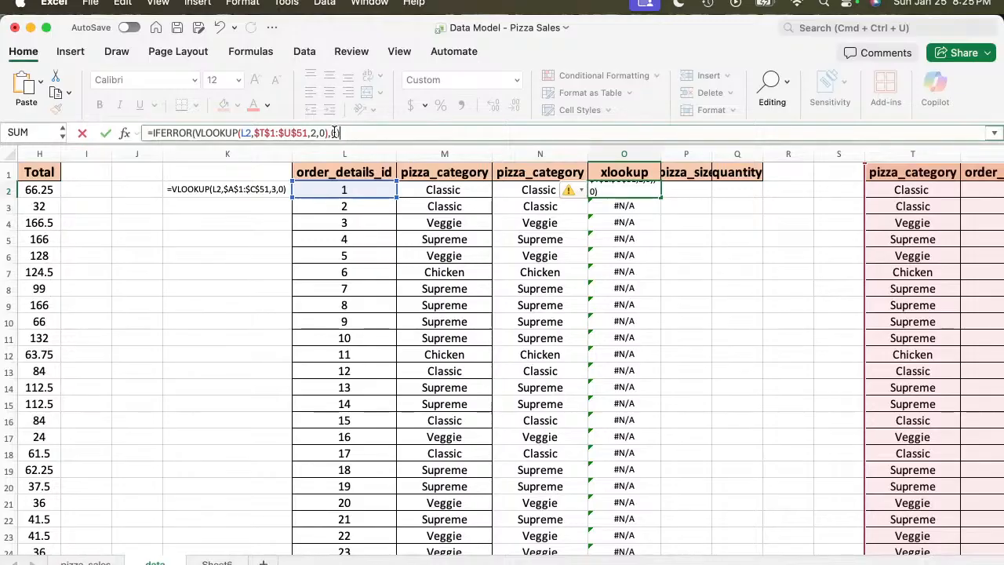
pyautogui.press('Return')
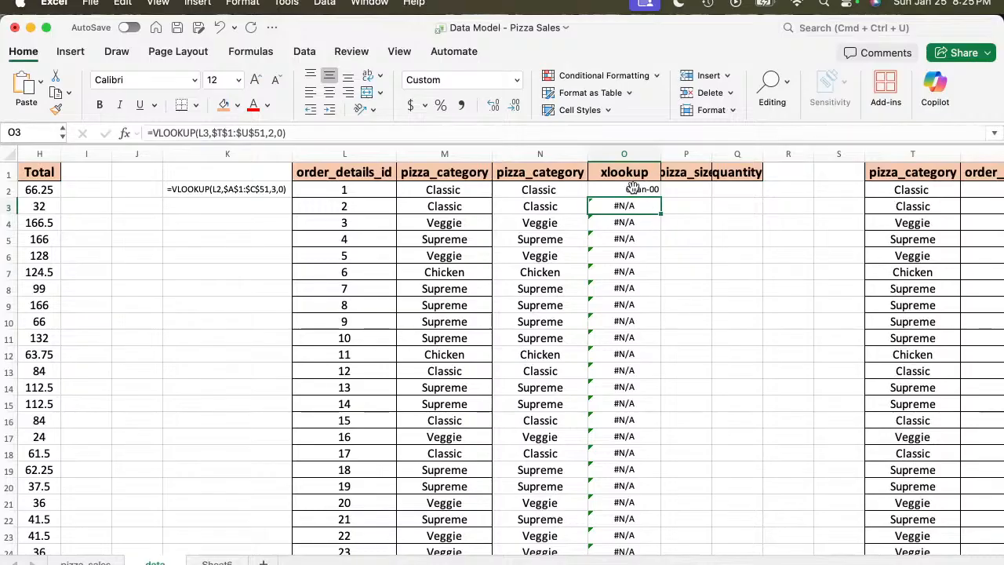
pyautogui.click(632, 189)
pyautogui.doubleClick(661, 197)
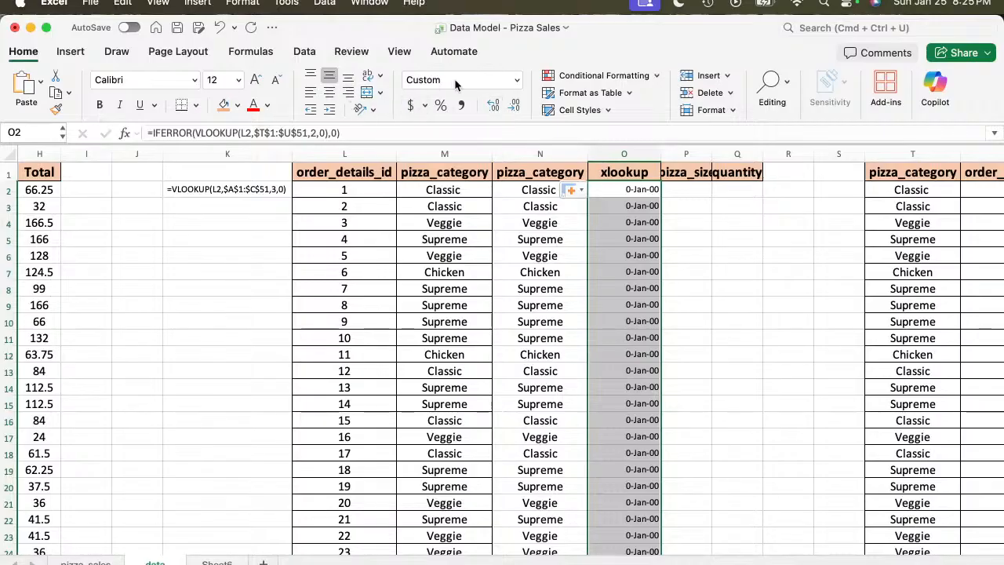
# Format the filled xlookup column as Number with no decimal places.
pyautogui.click(474, 79)
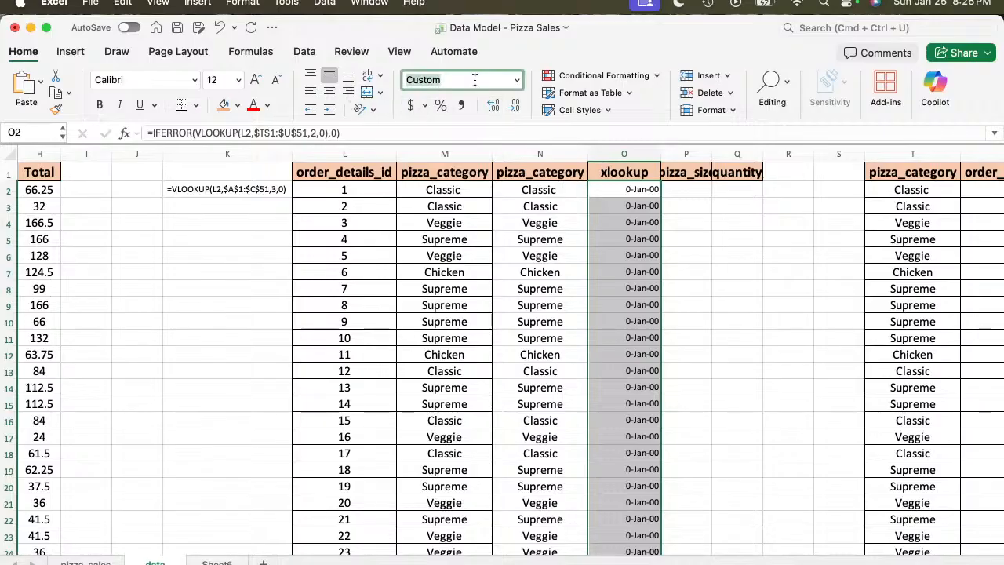
pyautogui.click(517, 80)
pyautogui.click(467, 137)
pyautogui.click(514, 105)
pyautogui.click(515, 105)
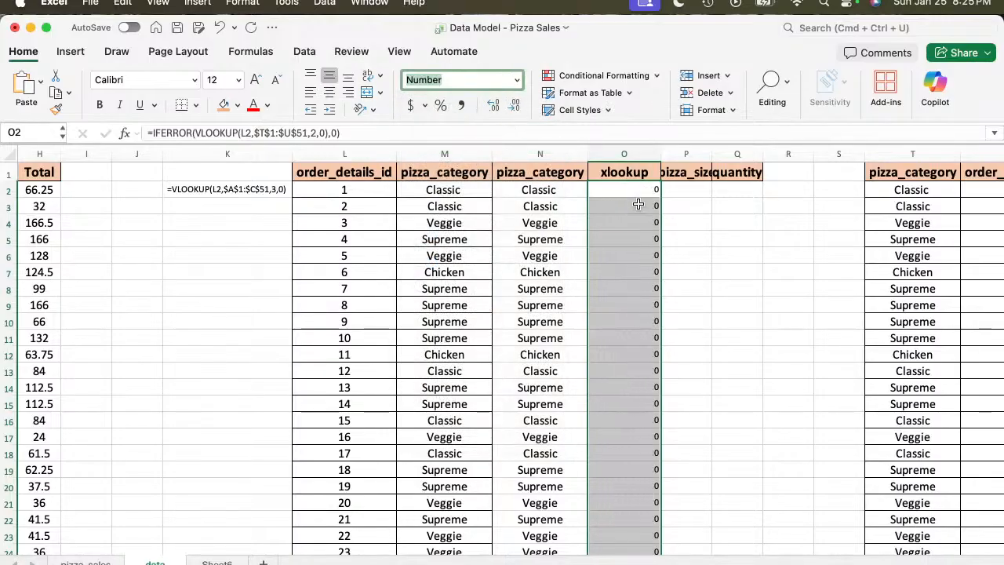
# Change the IFERROR error value in O2 to "aaa" and fill the formula down the xlookup column.
pyautogui.click(336, 133)
pyautogui.press('BackSpace')
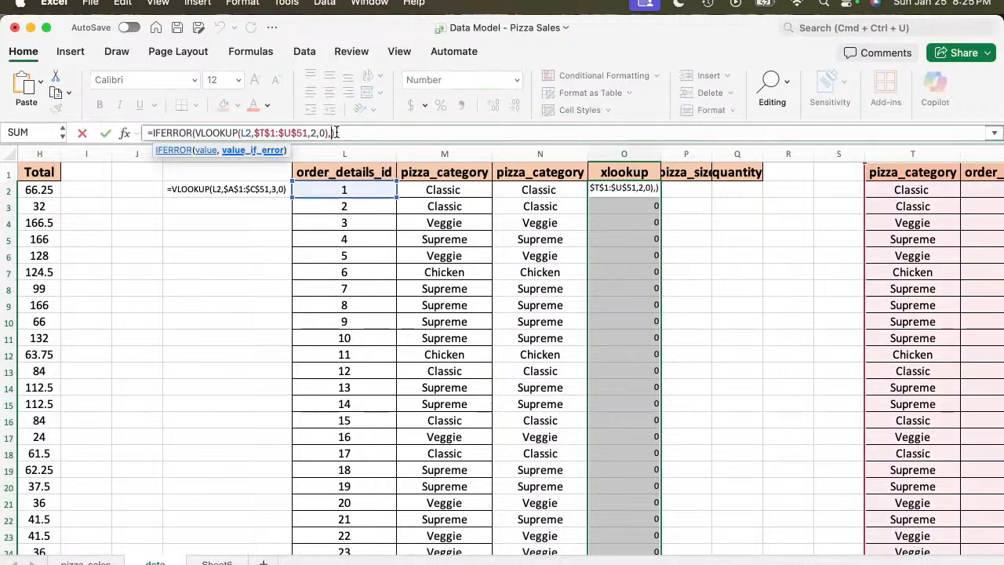
pyautogui.write('"aaa')
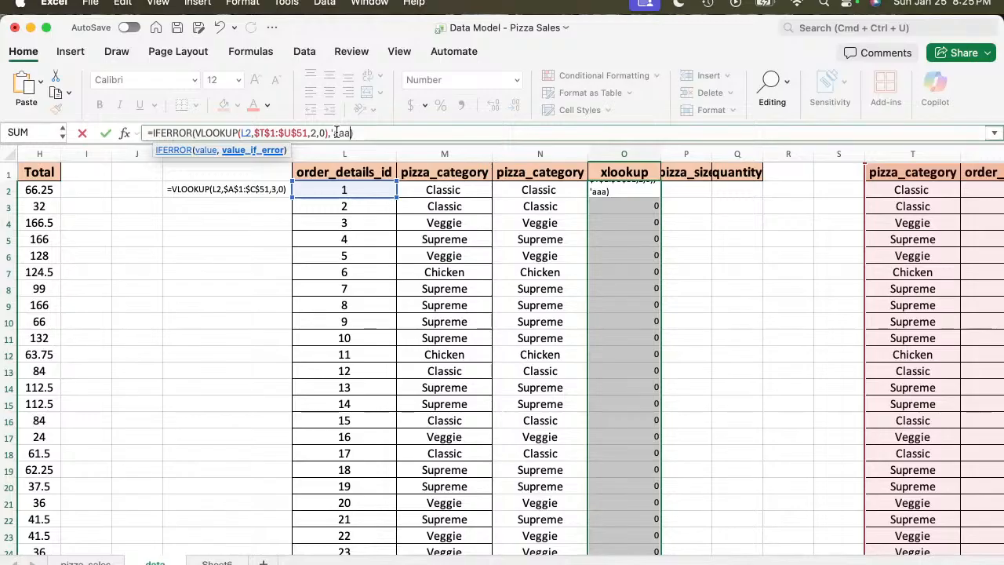
pyautogui.write('"')
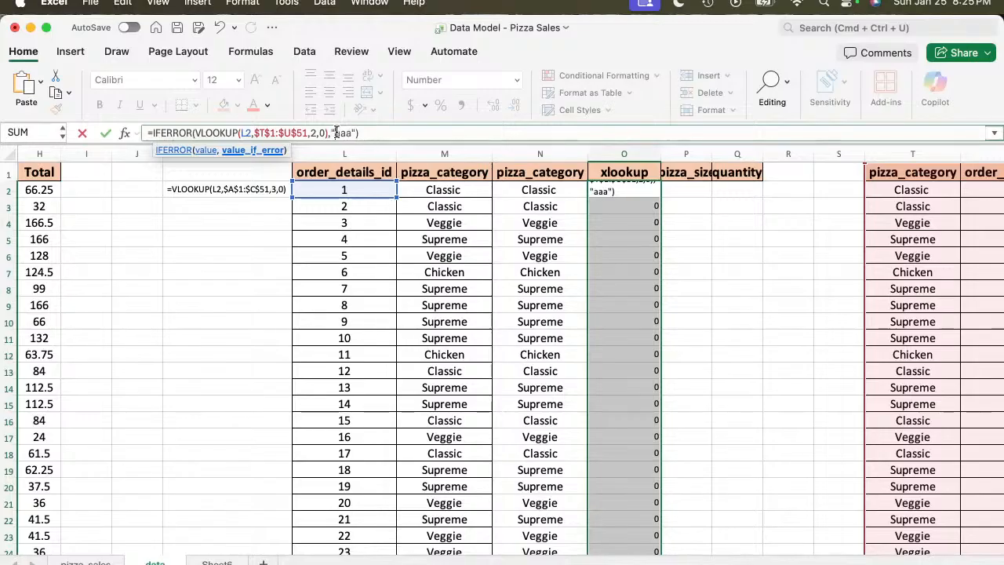
pyautogui.press('Return')
pyautogui.click(620, 192)
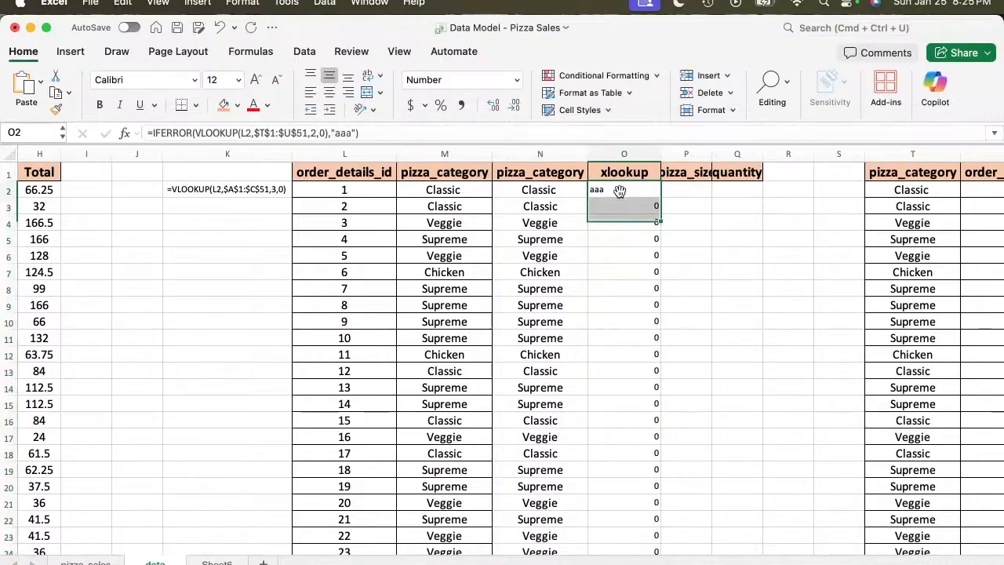
pyautogui.doubleClick(662, 197)
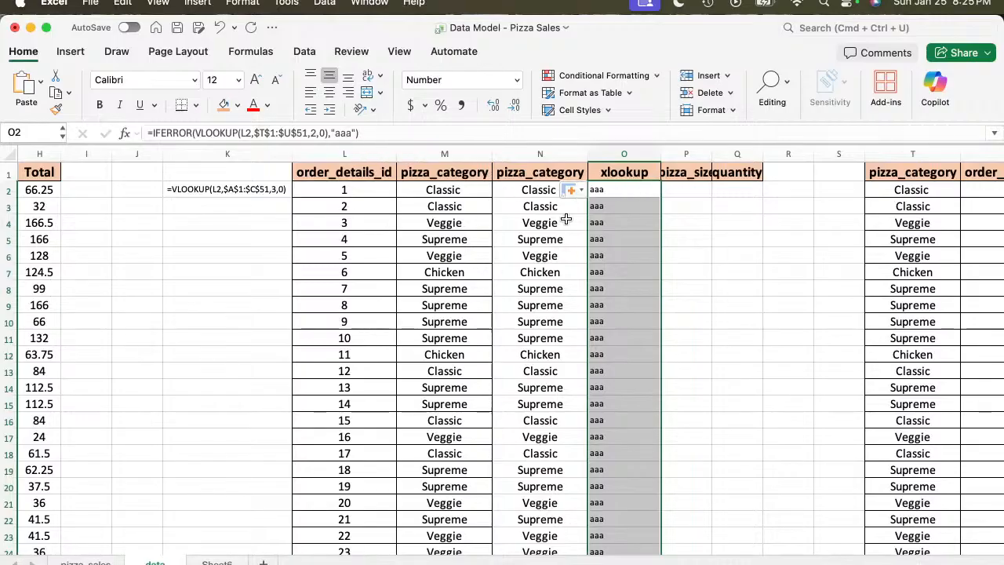
# Remove the error value from the IFERROR formula in O2, then re-enter it as "aaa".
pyautogui.click(358, 133)
pyautogui.press('BackSpace')
pyautogui.press('BackSpace')
pyautogui.press('BackSpace')
pyautogui.press('BackSpace')
pyautogui.press('BackSpace')
pyautogui.press('BackSpace')
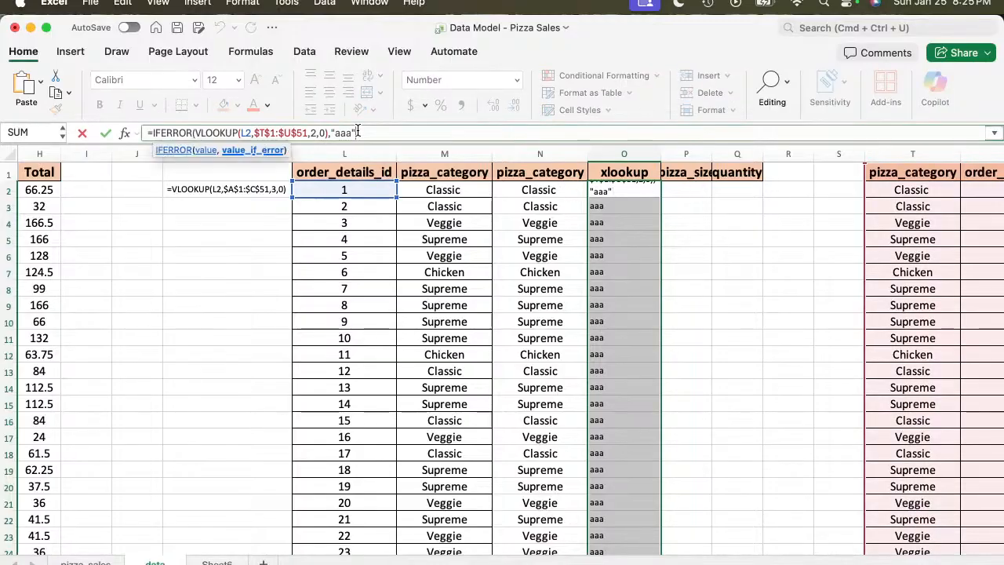
pyautogui.press('BackSpace')
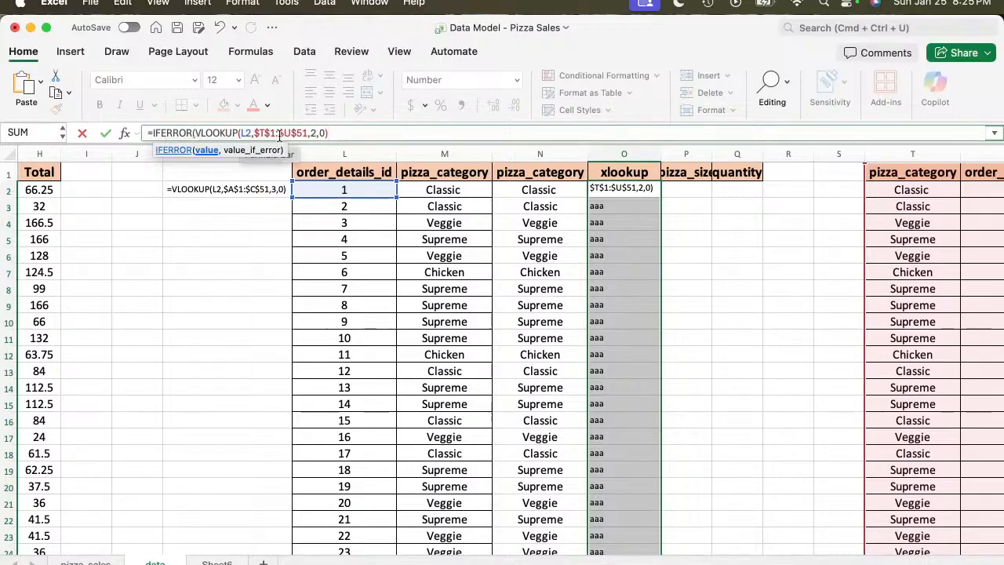
pyautogui.write(',"aaa")')
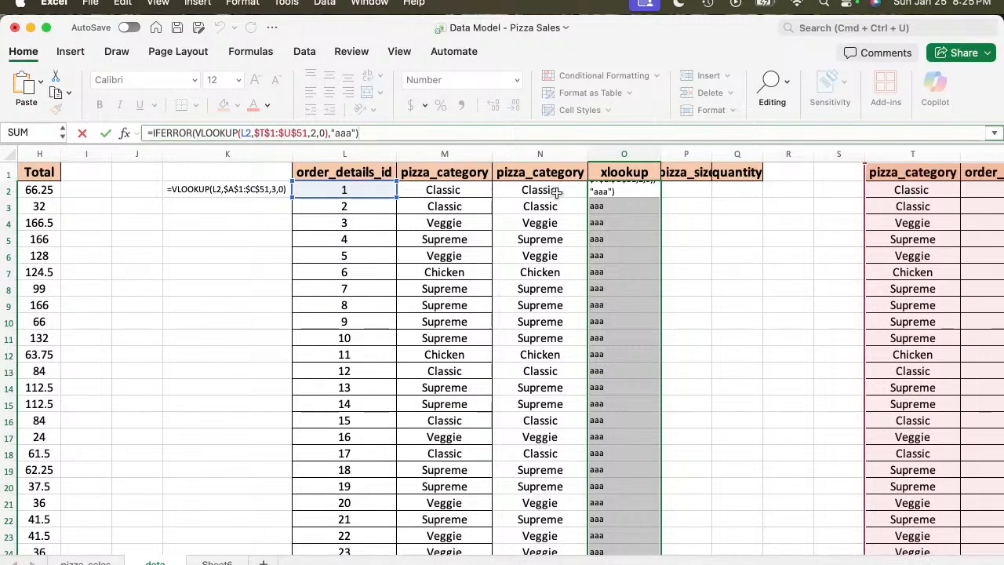
pyautogui.press('Return')
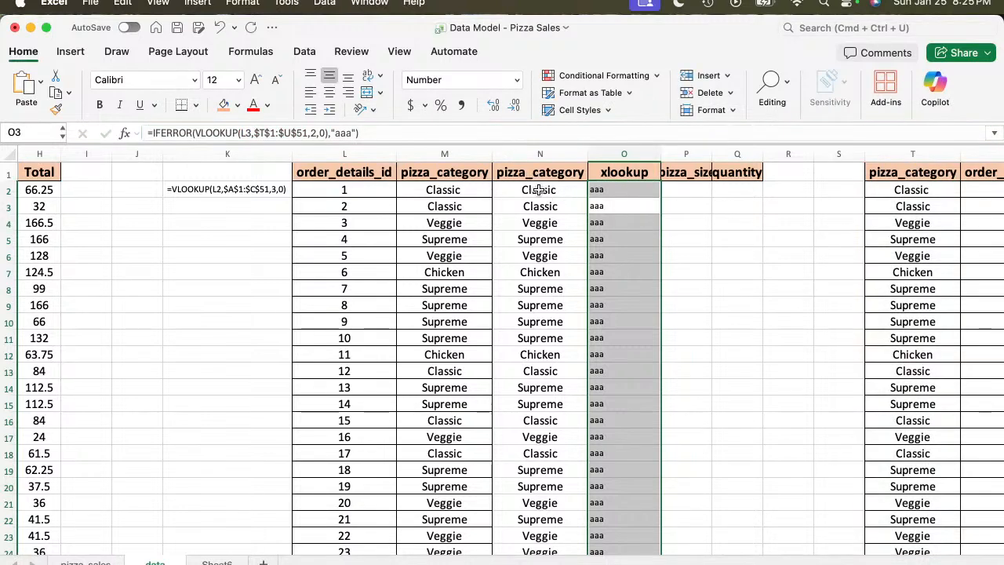
# Set the if_not_found argument of the XLOOKUP in N2 to "aaaa".
pyautogui.click(538, 191)
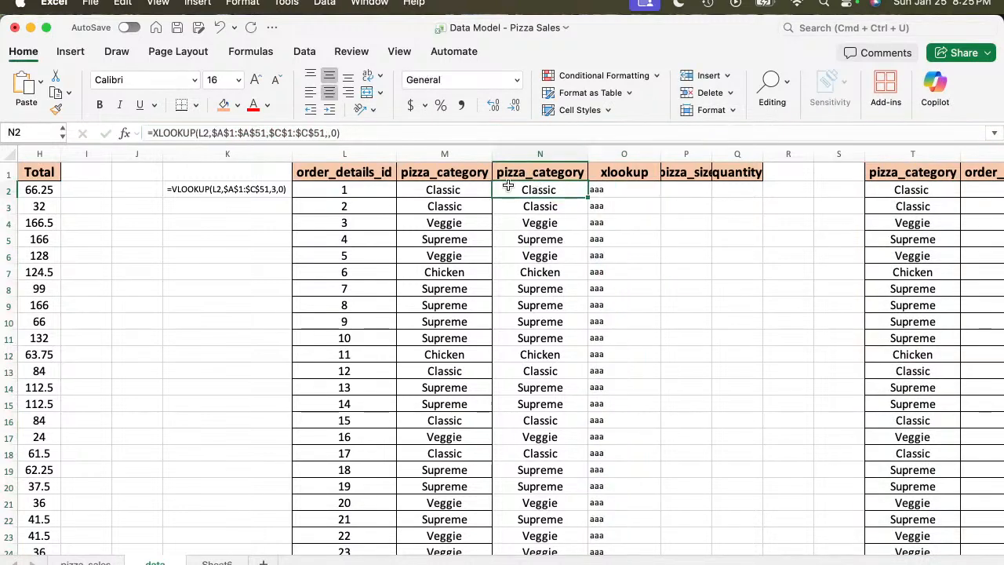
pyautogui.click(328, 133)
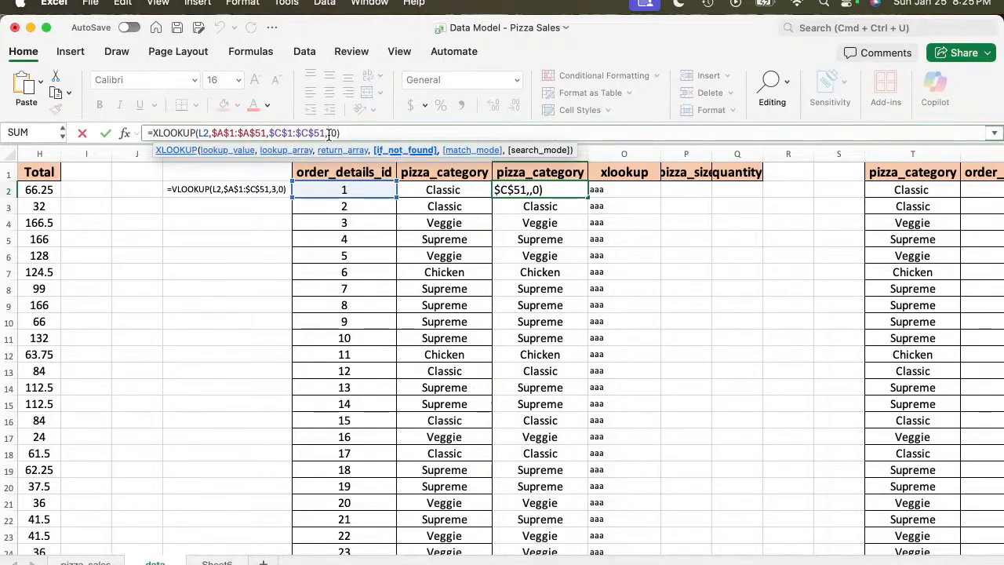
pyautogui.write('"aaaa')
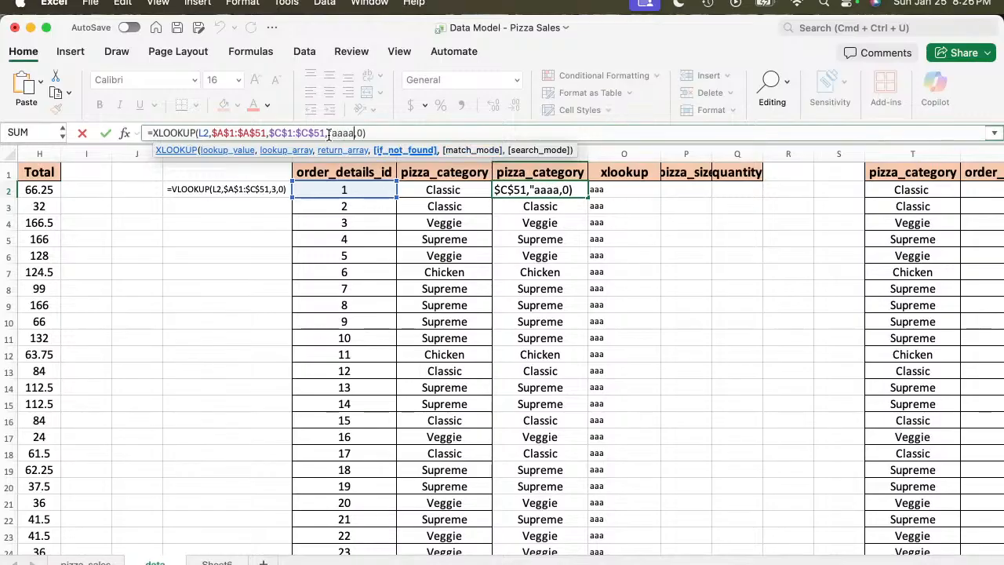
pyautogui.write('"')
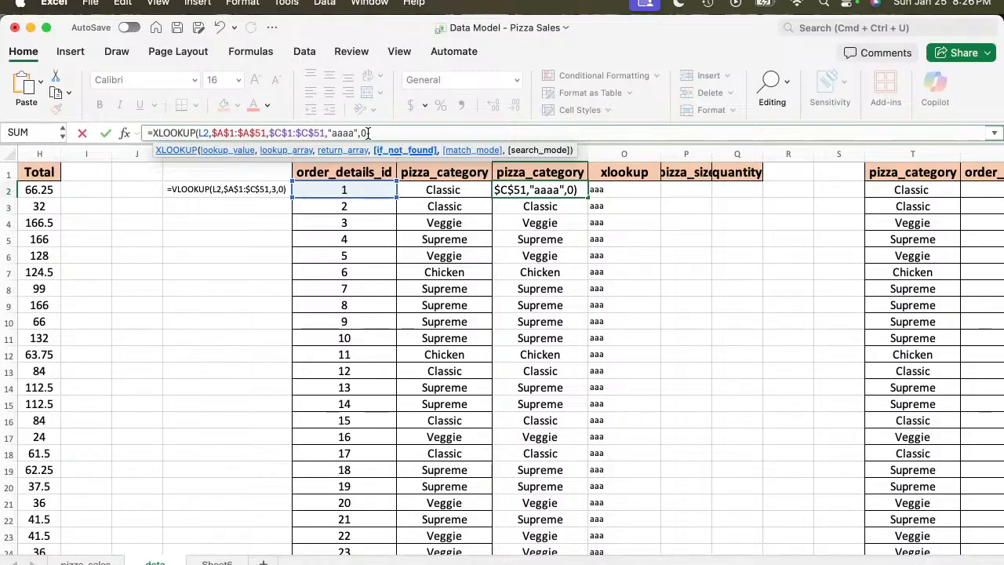
# Bring up the search_mode options for the XLOOKUP in N2, then drop the extra argument.
pyautogui.click(367, 133)
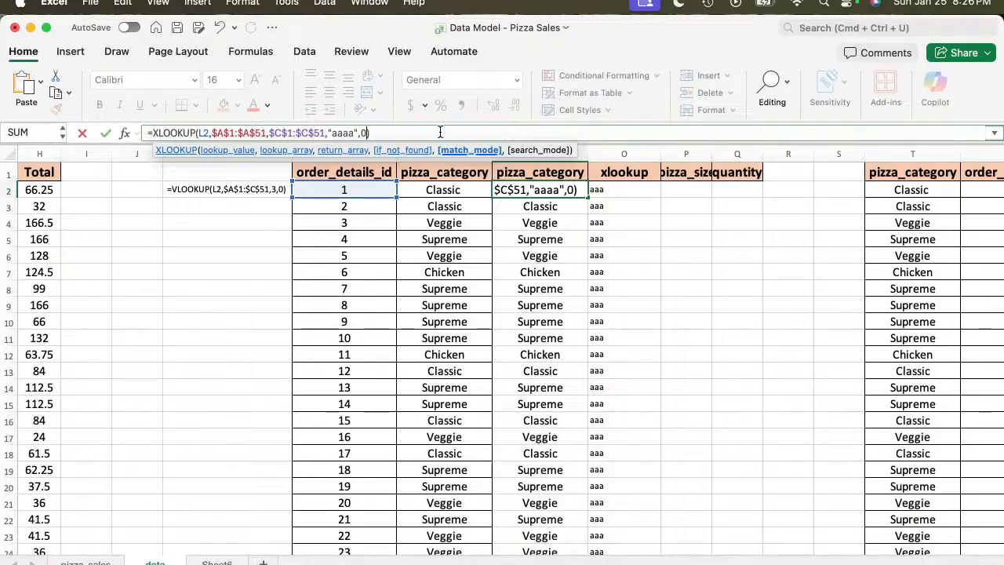
pyautogui.write(',')
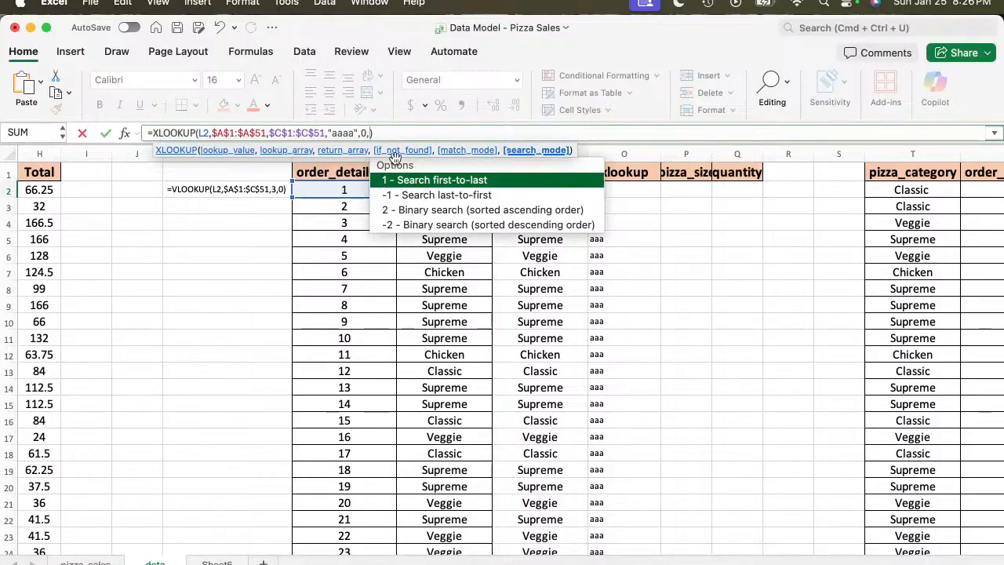
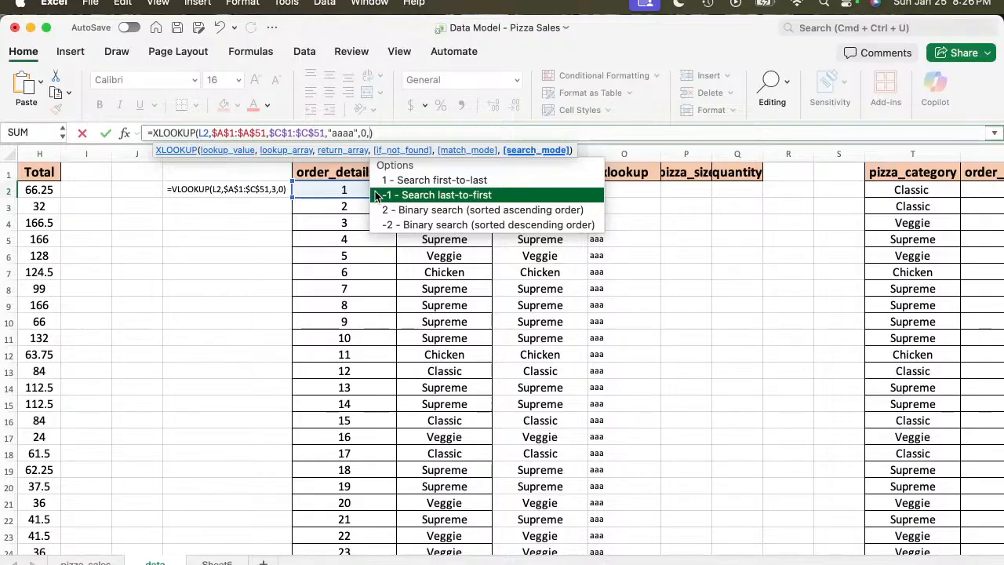
pyautogui.press('BackSpace')
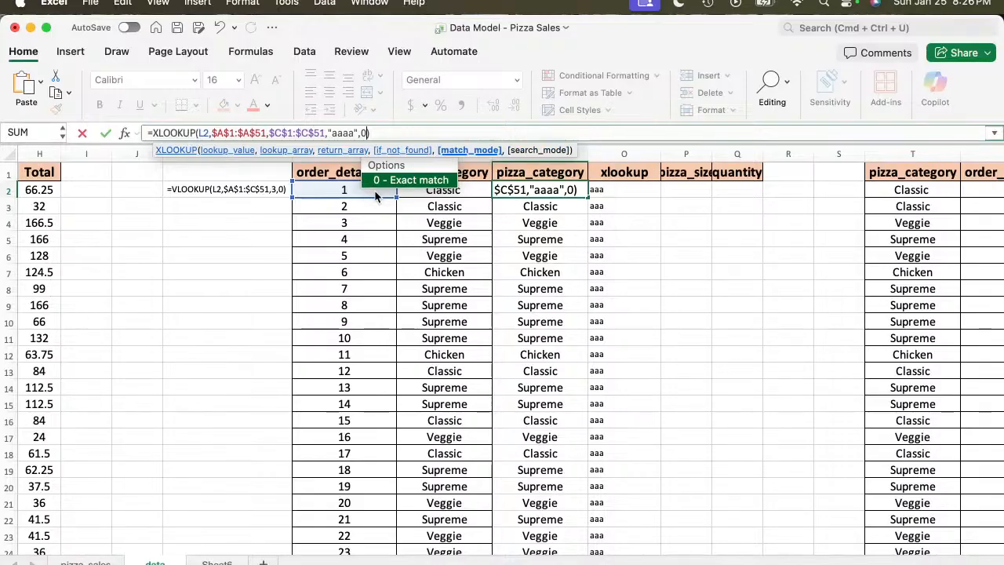
# Commit the XLOOKUP with "aaaa" as if_not_found in N2 and fill it down the second pizza_category column.
pyautogui.press('Return')
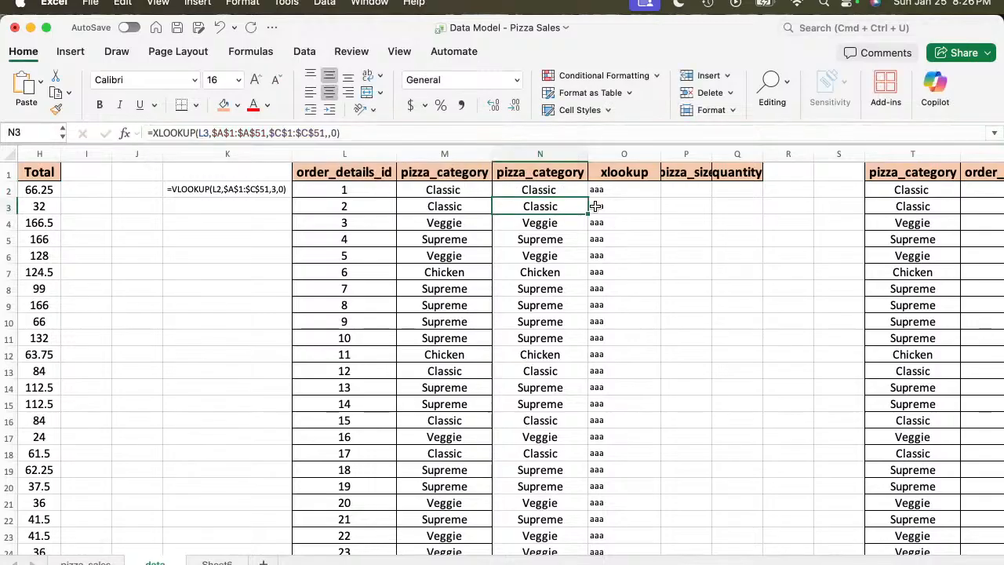
pyautogui.click(547, 186)
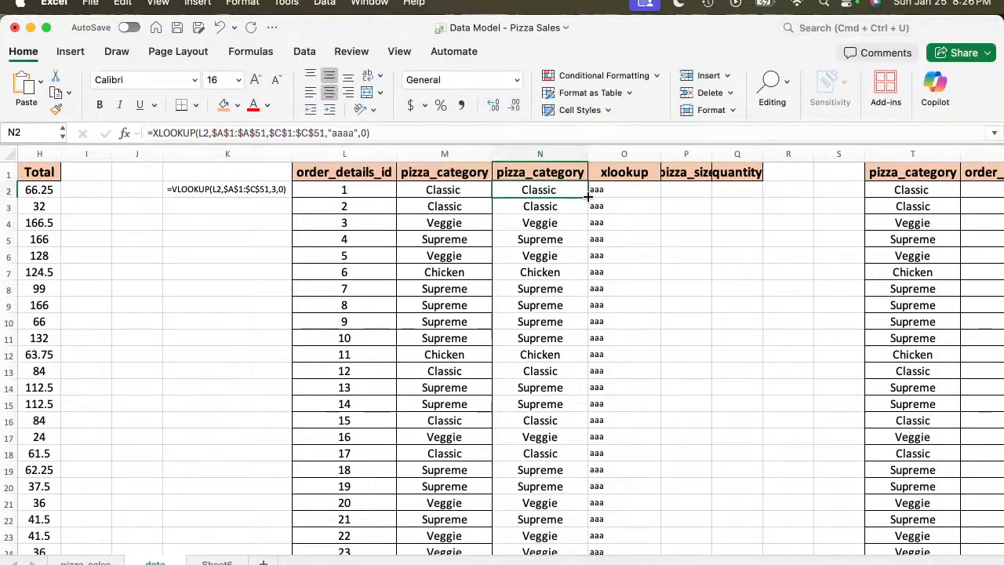
pyautogui.doubleClick(587, 197)
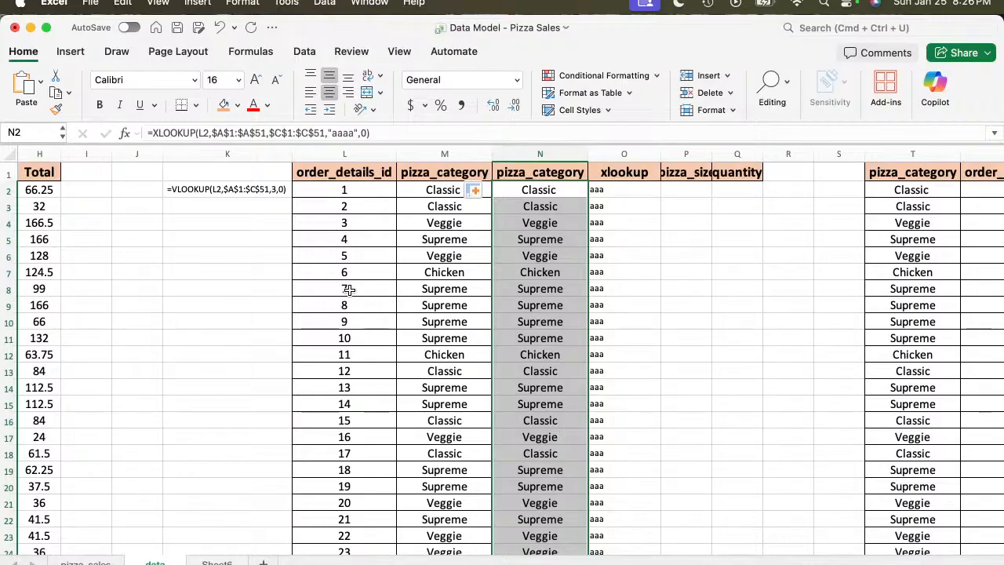
# Clear the order_details_id in L6 and shade the corresponding XLOOKUP result cell N6 orange.
pyautogui.click(345, 257)
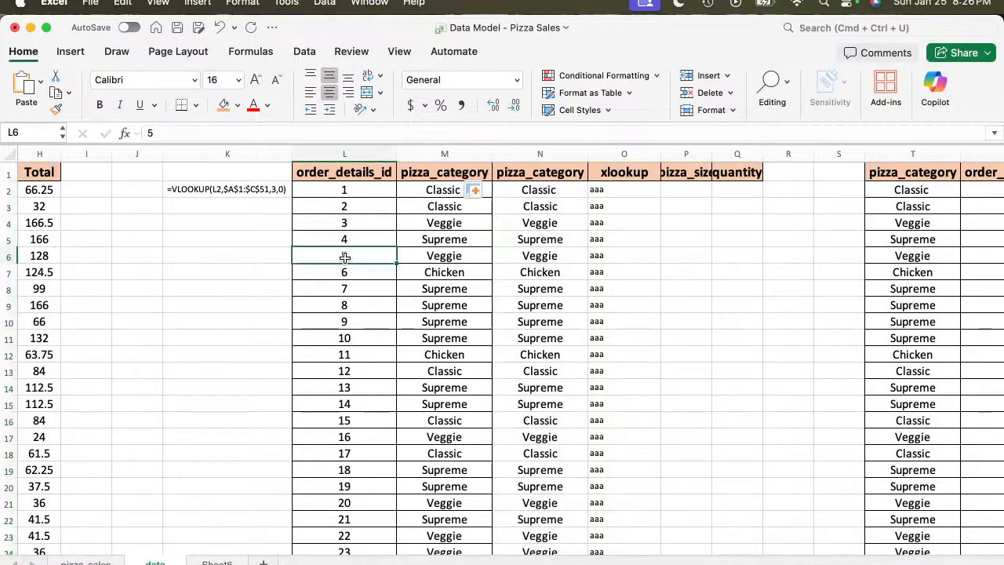
pyautogui.press('Delete')
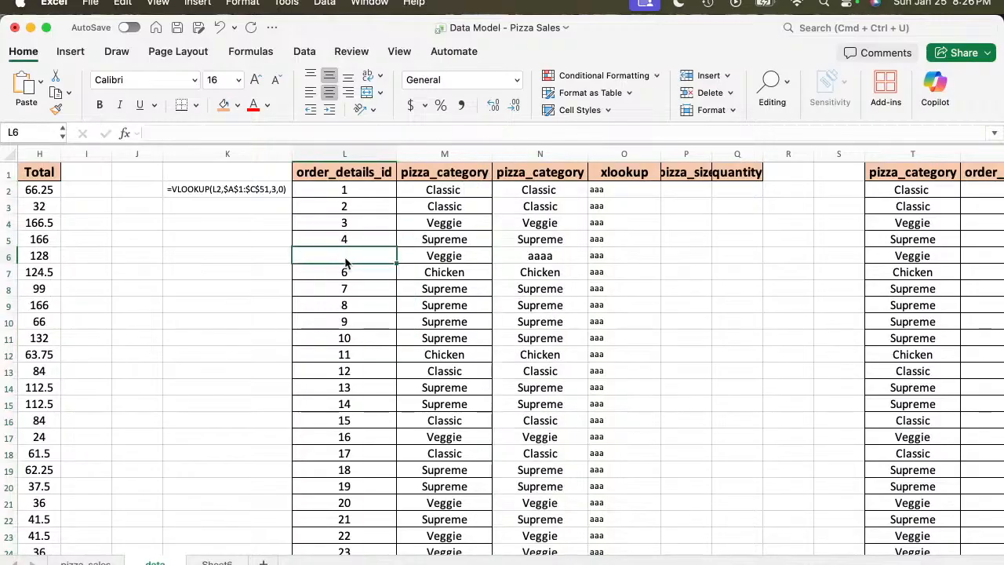
pyautogui.click(535, 251)
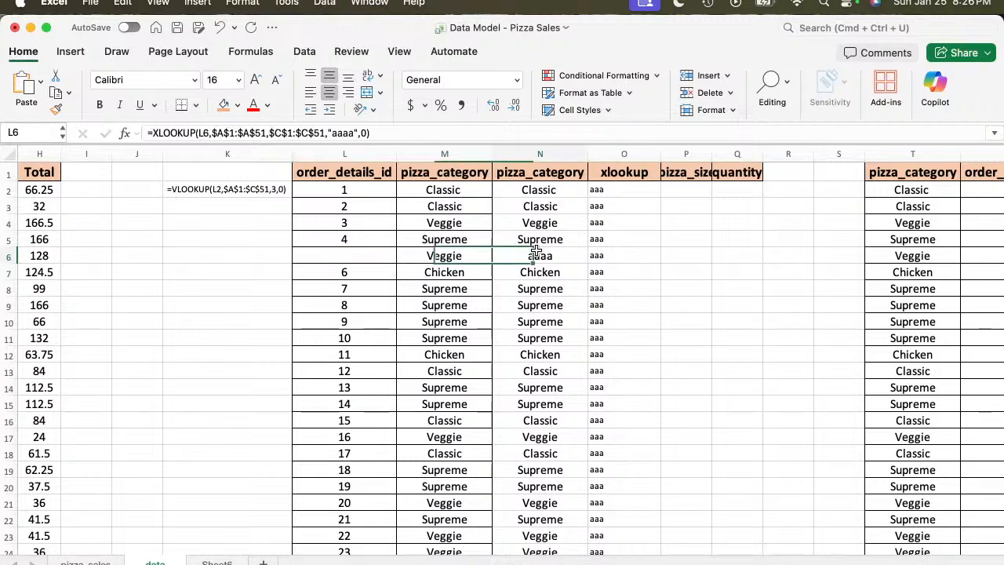
pyautogui.click(220, 107)
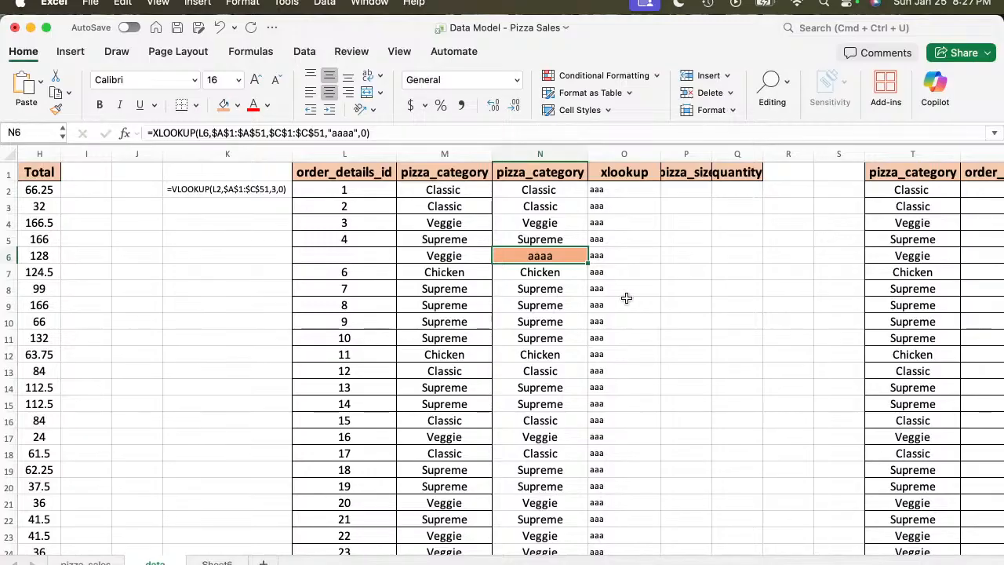
# Start an XLOOKUP formula in P2 under pizza_size with L2 as the lookup value.
pyautogui.hscroll(5, 746, 298)
pyautogui.scroll(-2, 746, 295)
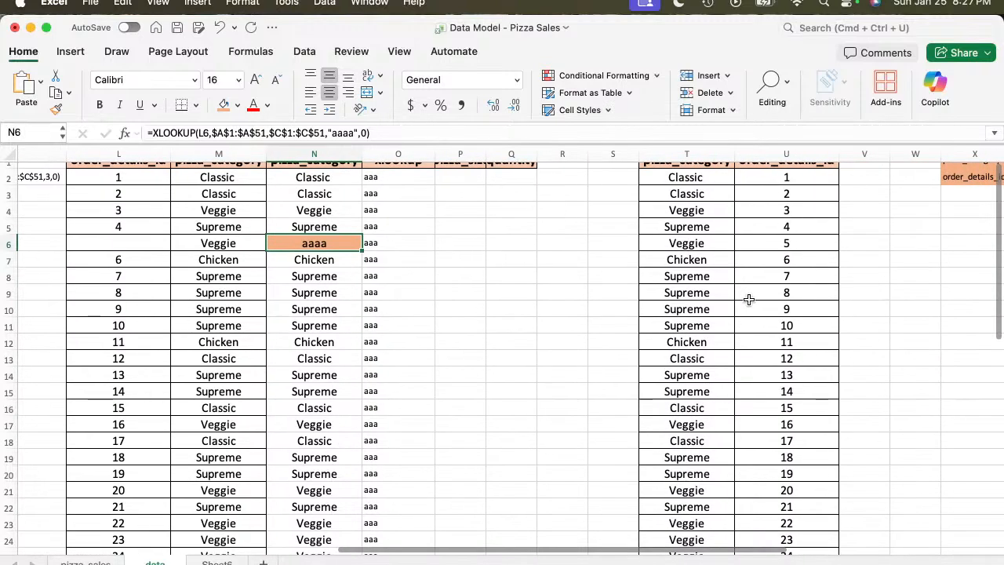
pyautogui.scroll(2, 730, 287)
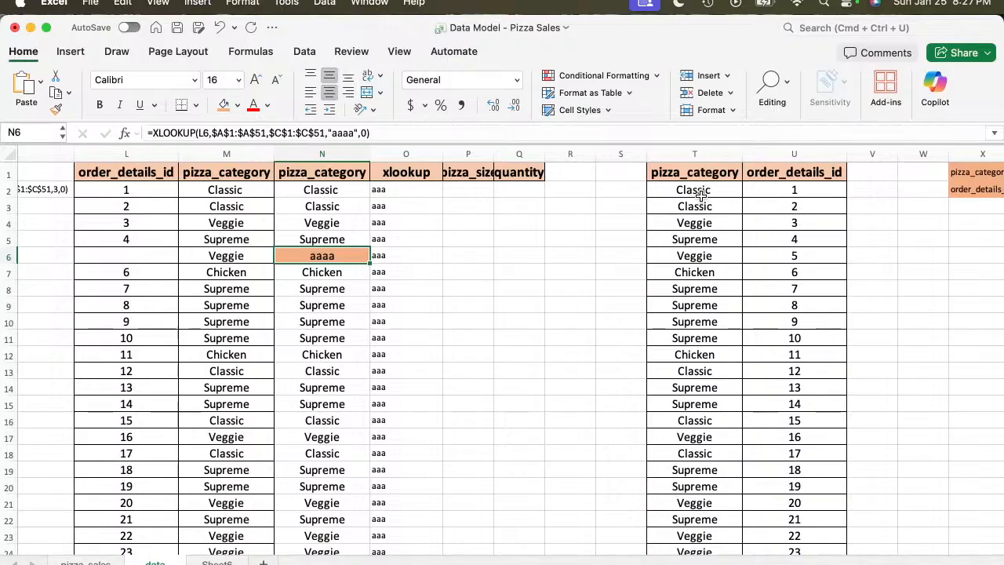
pyautogui.click(472, 191)
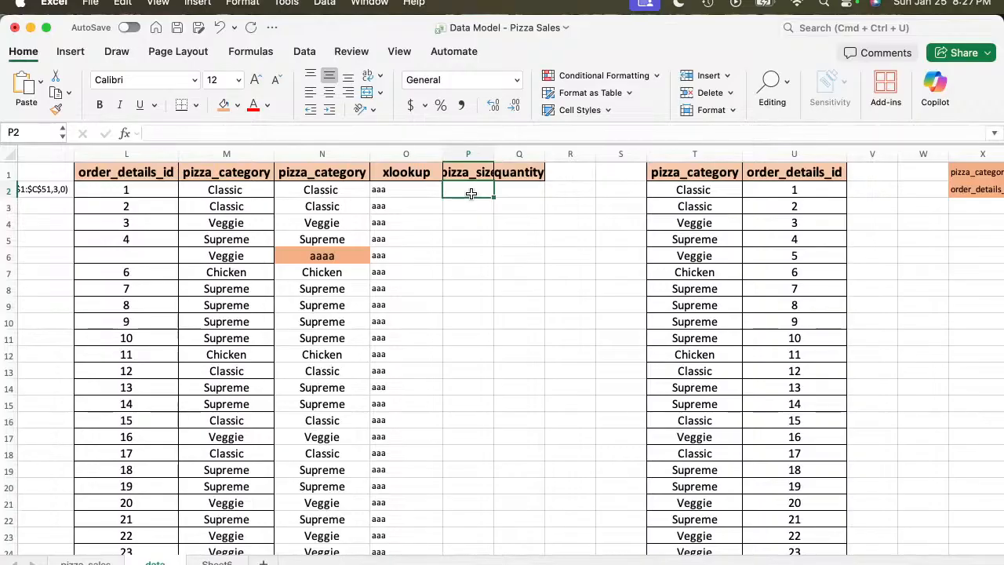
pyautogui.write('=')
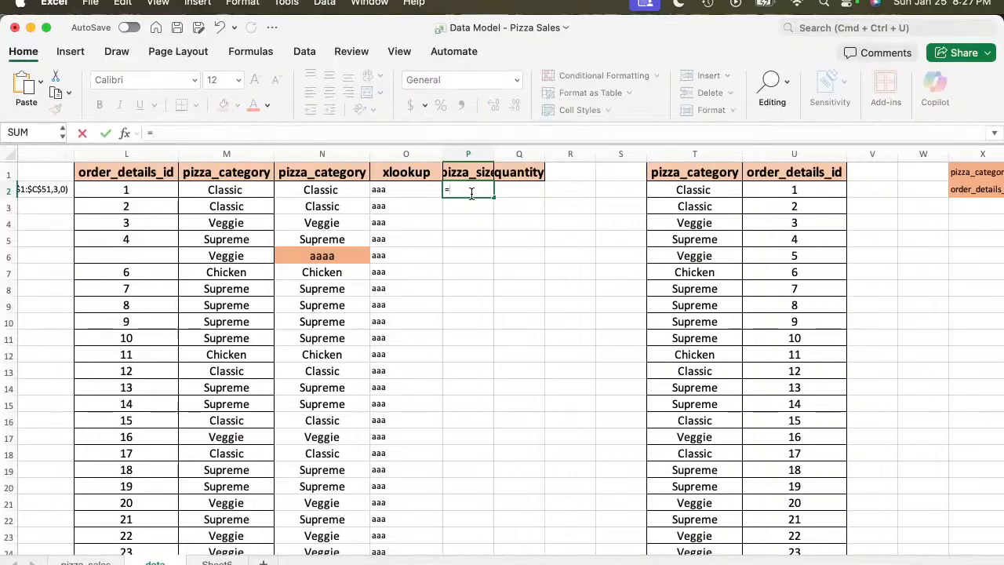
pyautogui.write('xl')
pyautogui.press('Tab')
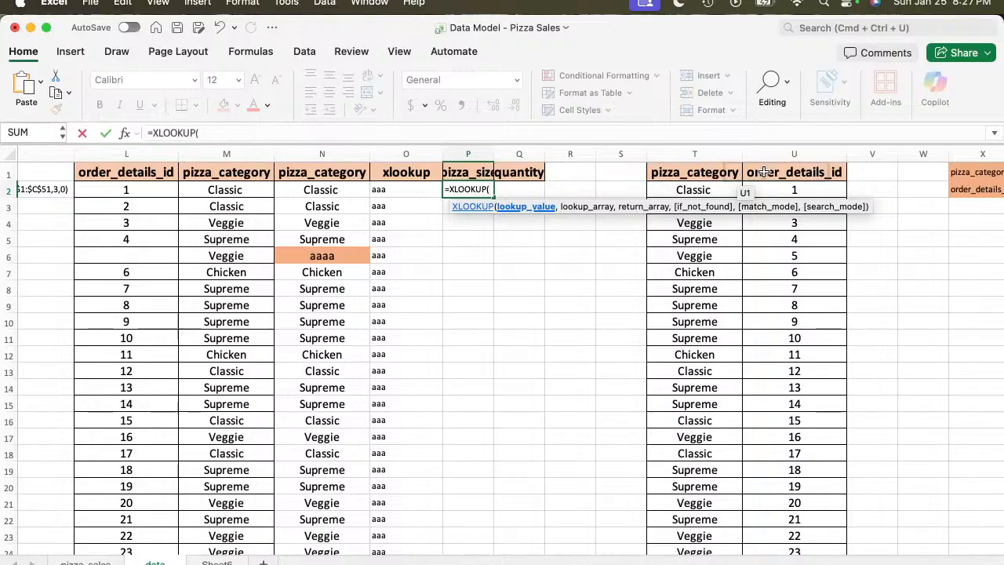
pyautogui.click(138, 190)
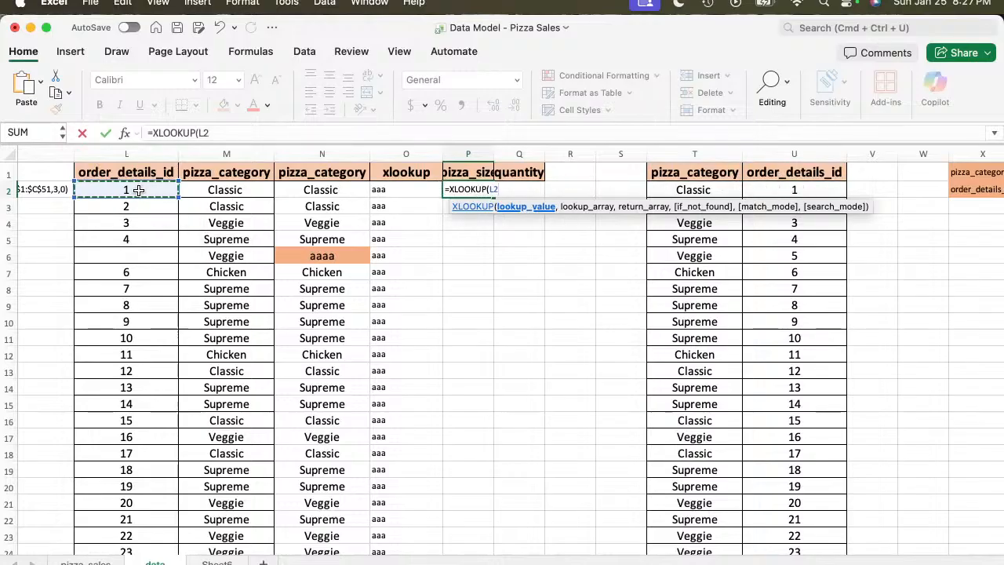
pyautogui.write(',')
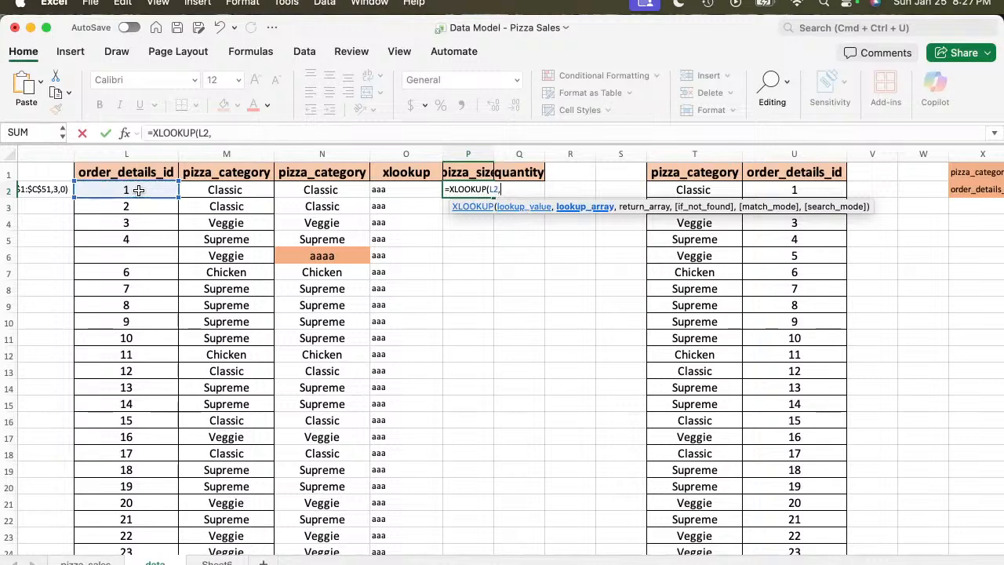
# Set the lookup array of the P2 formula to the order_details_id column as the absolute range $U$1:$U$51.
pyautogui.click(802, 174)
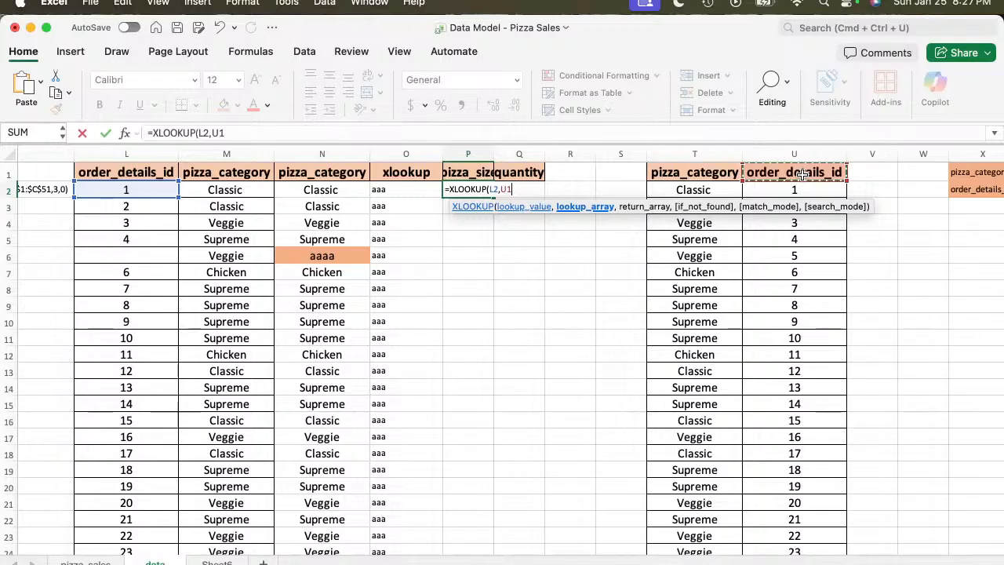
pyautogui.press('shift+super+Down')
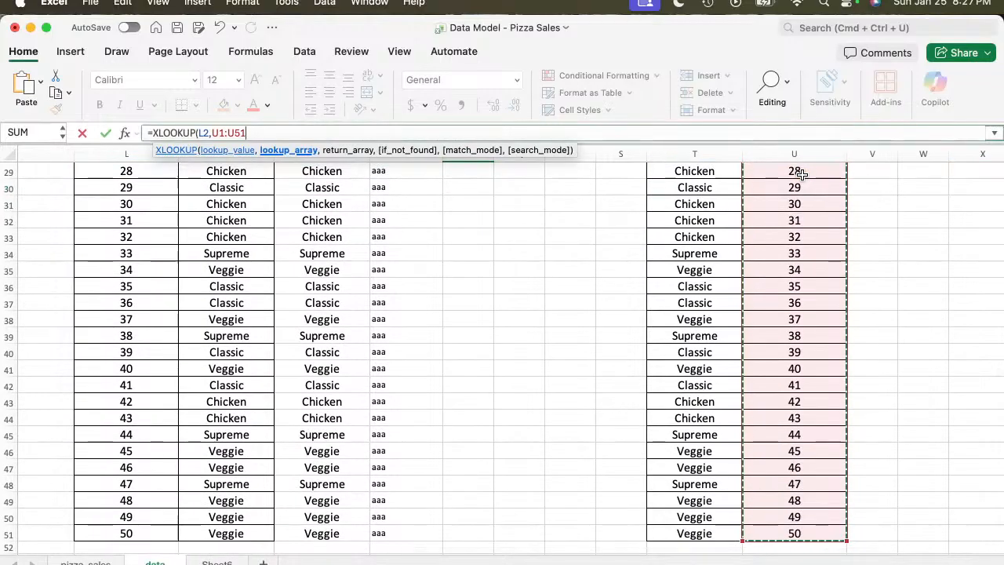
pyautogui.press('super+t')
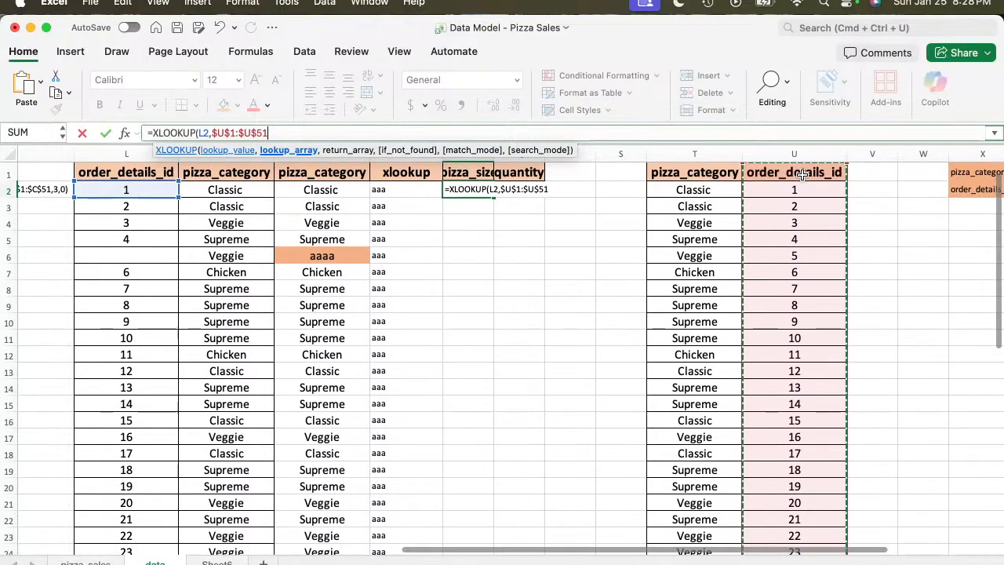
pyautogui.write(',')
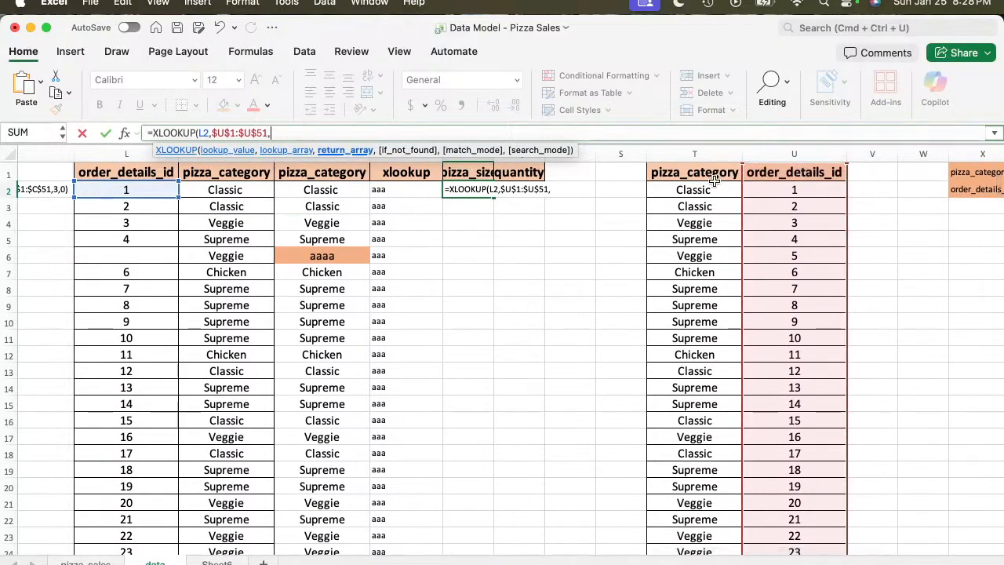
# Add the pizza_category range $T$1:$T$24 as the absolute return array in the P2 formula, with 0 as the if_not_found argument.
pyautogui.click(695, 177)
pyautogui.hotkey('shift', 'pagedown')
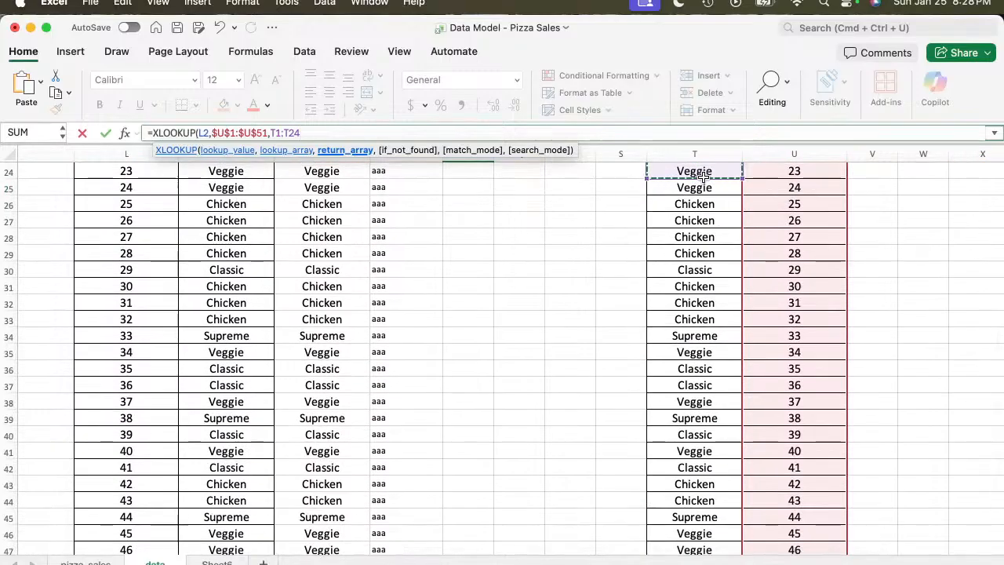
pyautogui.press('F4')
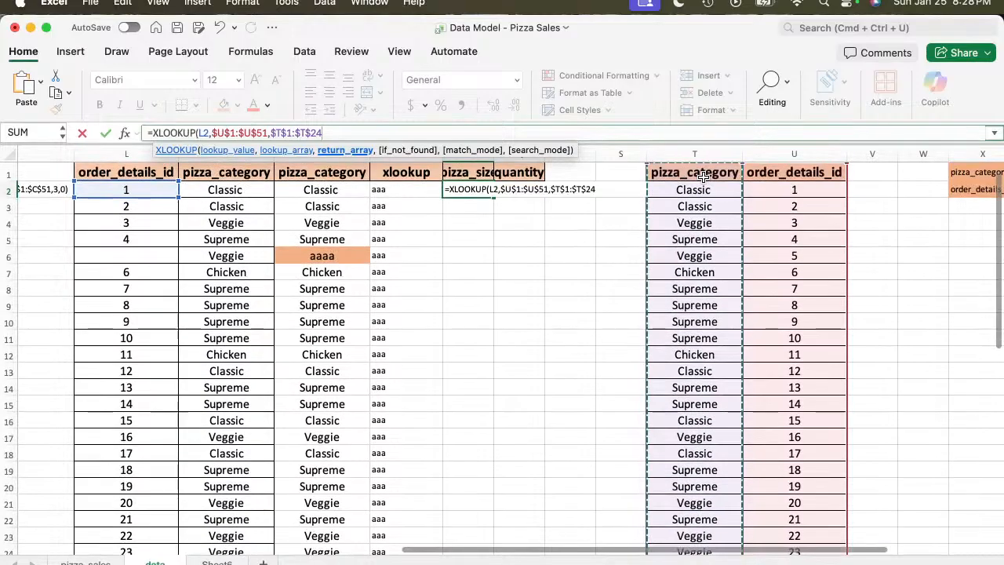
pyautogui.write(',')
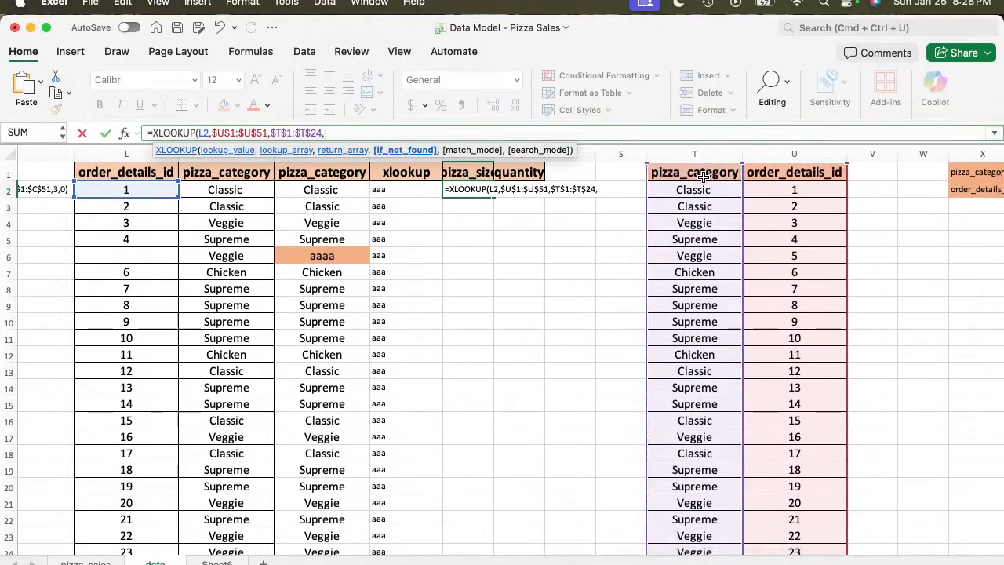
pyautogui.write('0,')
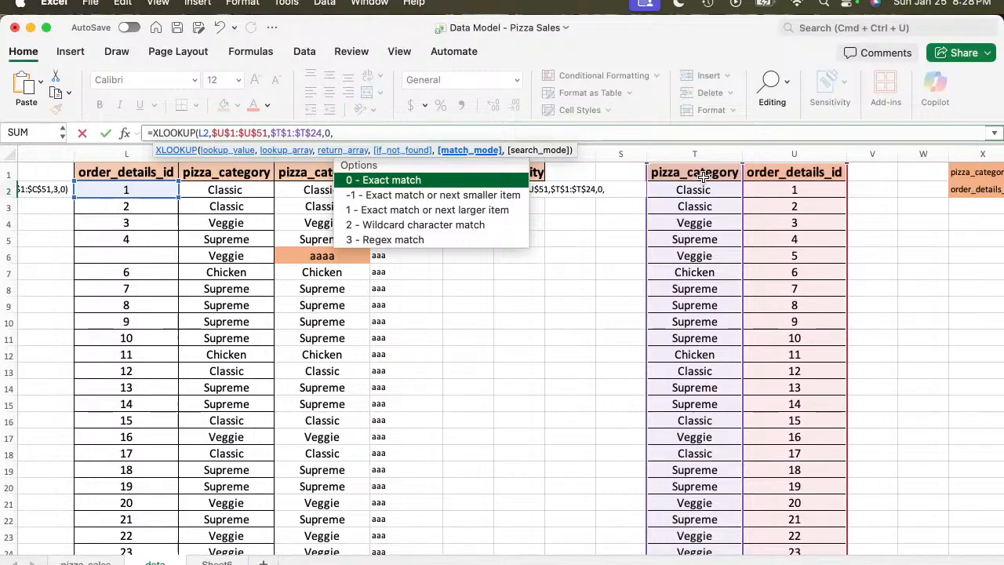
# Complete P2's XLOOKUP of L2 in $U$1:$U$51 with return array $T$1:$T$24 and exact match 0, and fill it down the pizza_size column.
pyautogui.write('0)')
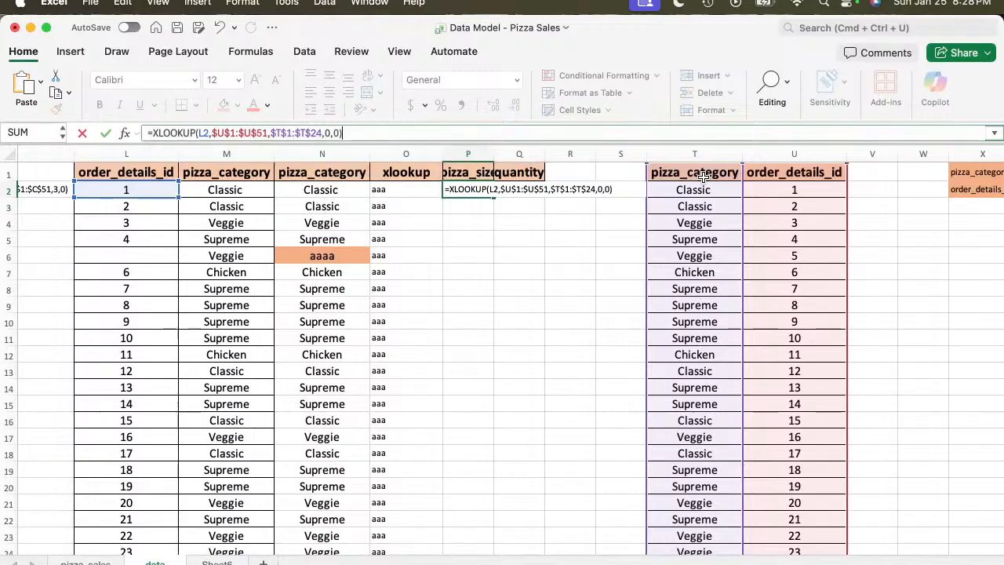
pyautogui.press('Return')
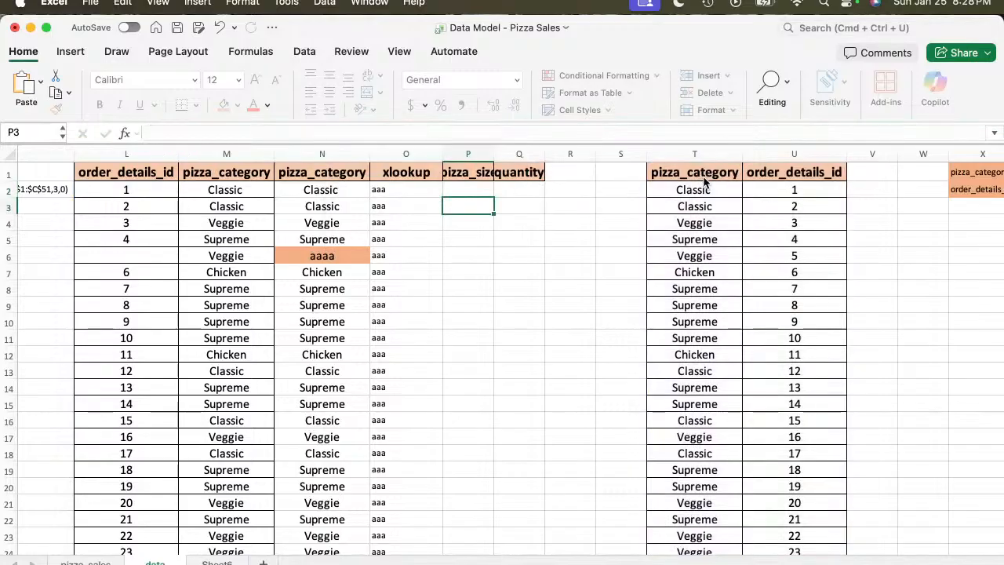
pyautogui.click(469, 190)
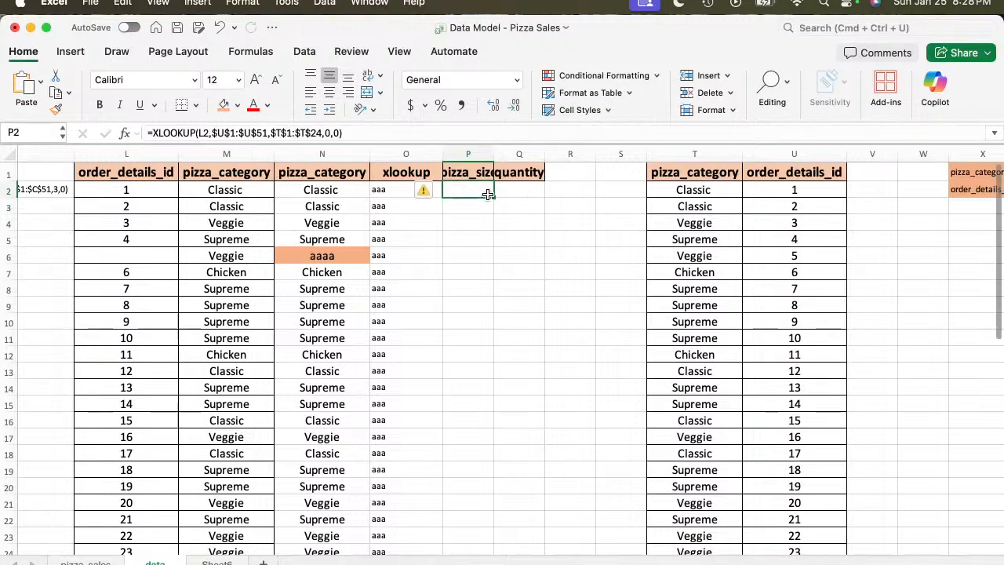
pyautogui.doubleClick(494, 198)
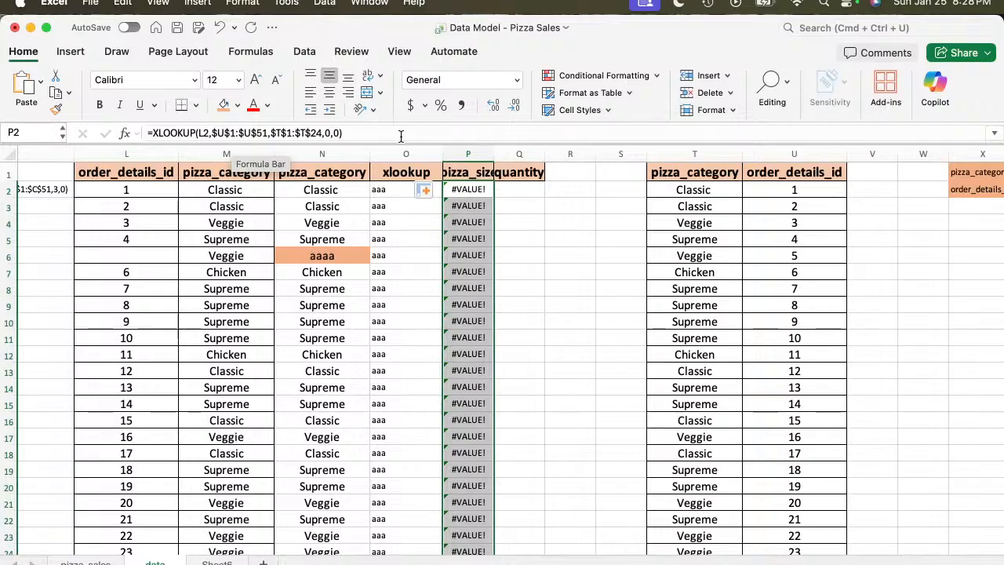
# Clear the filled pizza_size results and start a new XLOOKUP in P2 with $L$2 as the lookup value.
pyautogui.press('Delete')
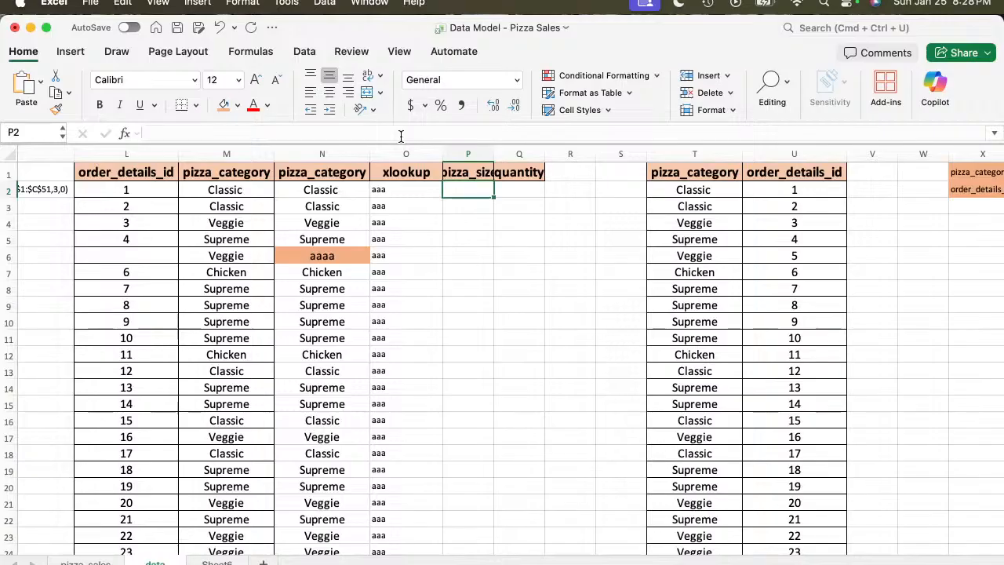
pyautogui.write('=xl')
pyautogui.press('Tab')
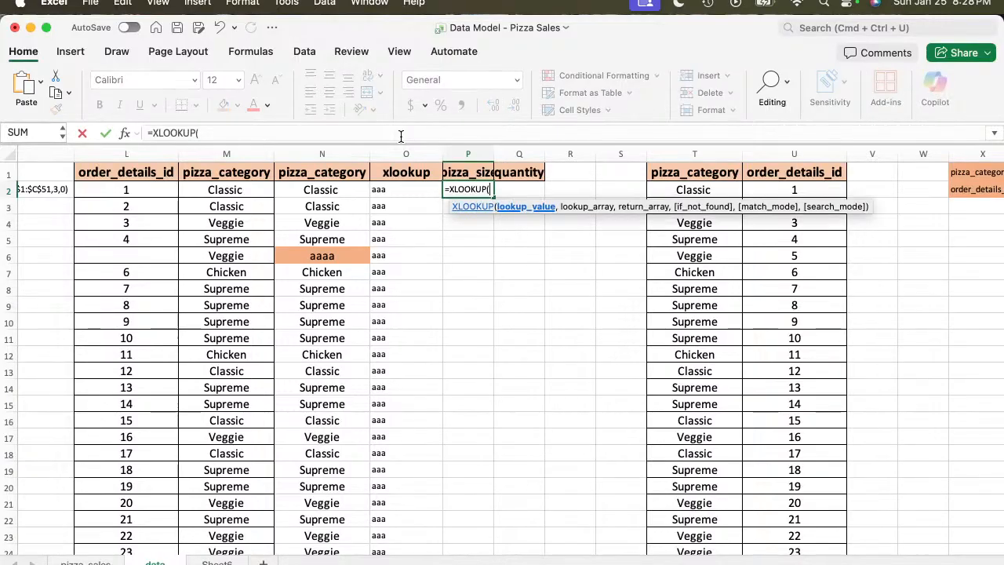
pyautogui.press('Left')
pyautogui.press('Left')
pyautogui.press('Left')
pyautogui.press('Left')
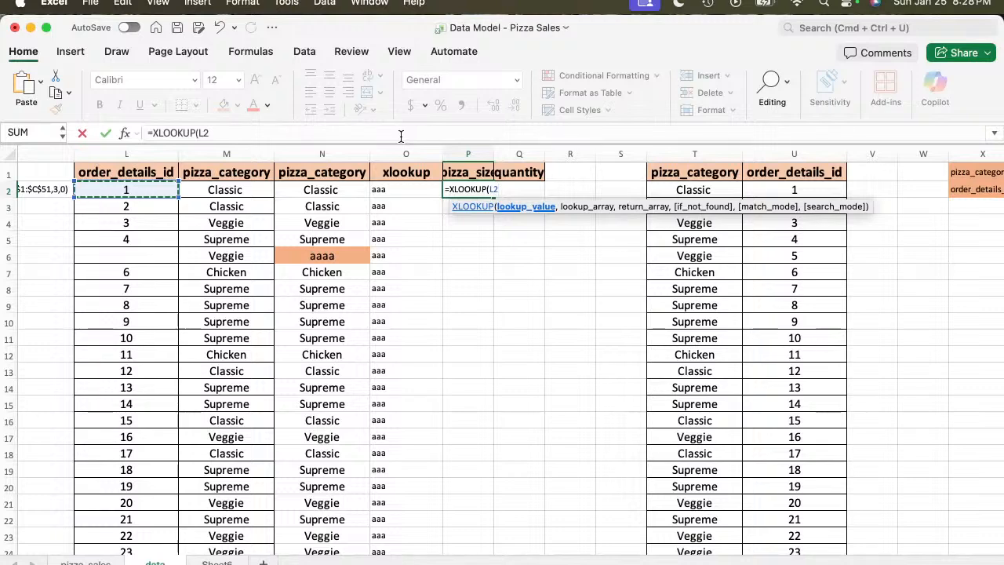
pyautogui.press('super+t')
pyautogui.write(',')
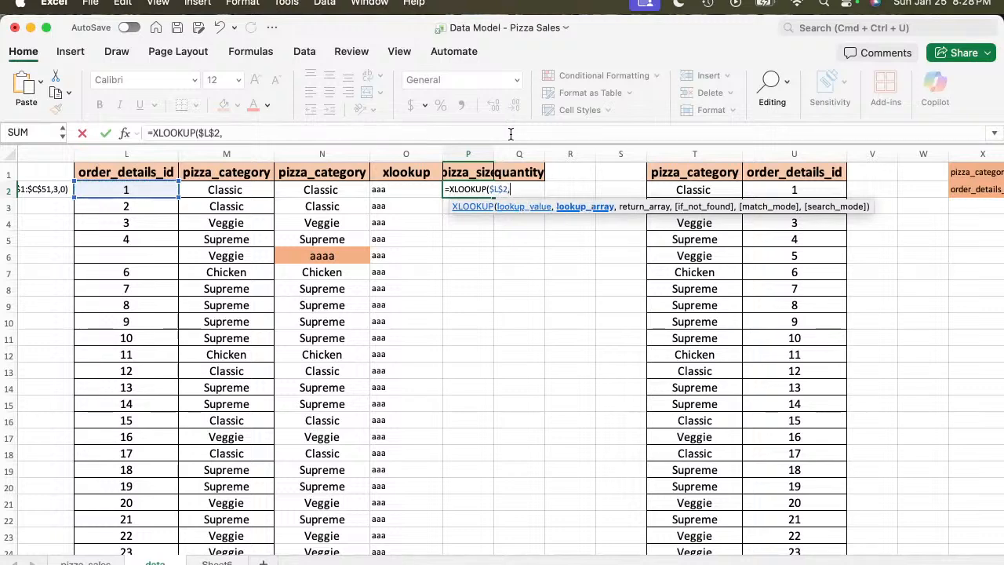
# Enter U1 $U$1:$U$51 from order_details_id as the lookup array and $T$1:$T$51 from pizza_category as the return array.
pyautogui.click(793, 173)
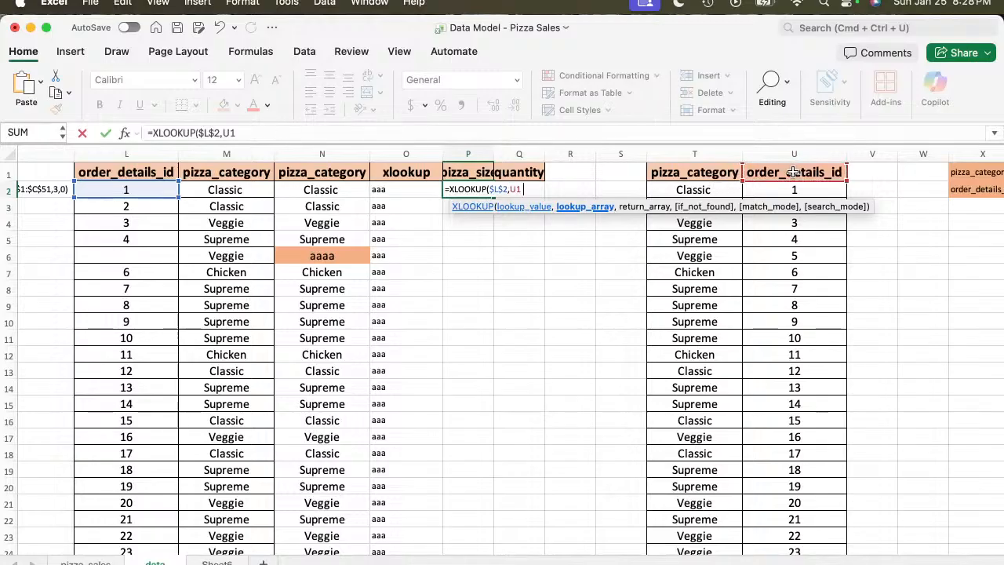
pyautogui.click(792, 173)
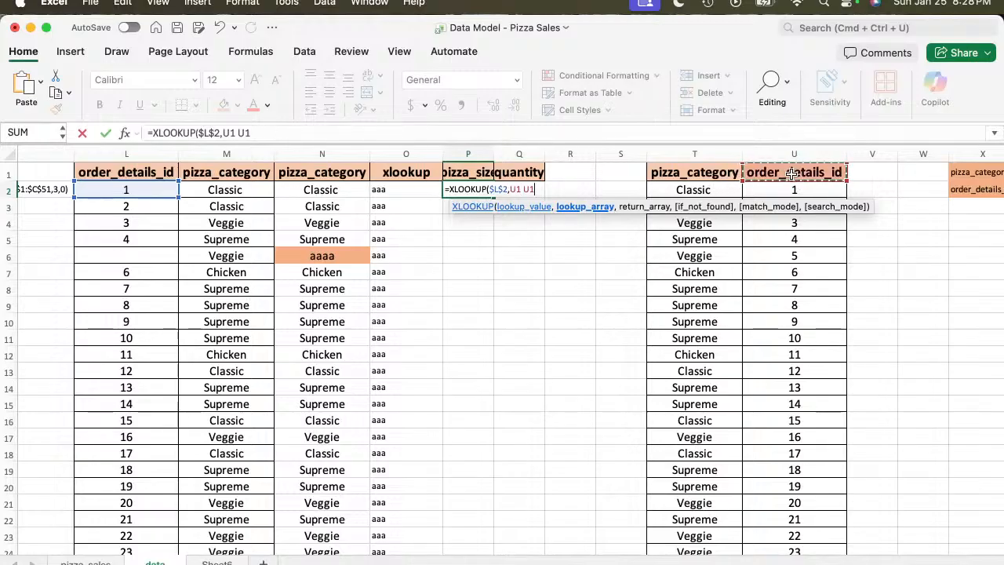
pyautogui.press('super+shift+Down')
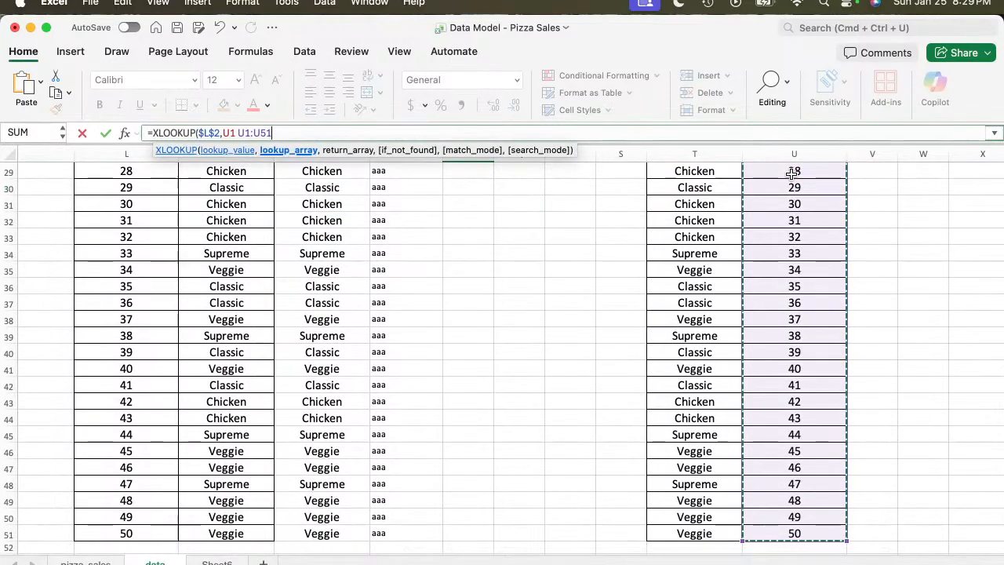
pyautogui.press('F4')
pyautogui.write(',')
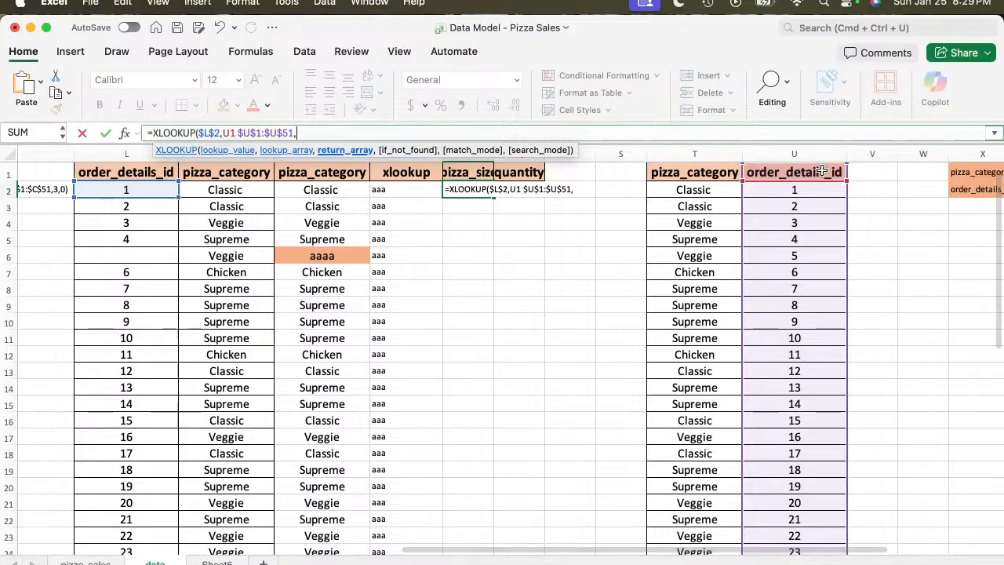
pyautogui.click(694, 171)
pyautogui.press('super+shift+Down')
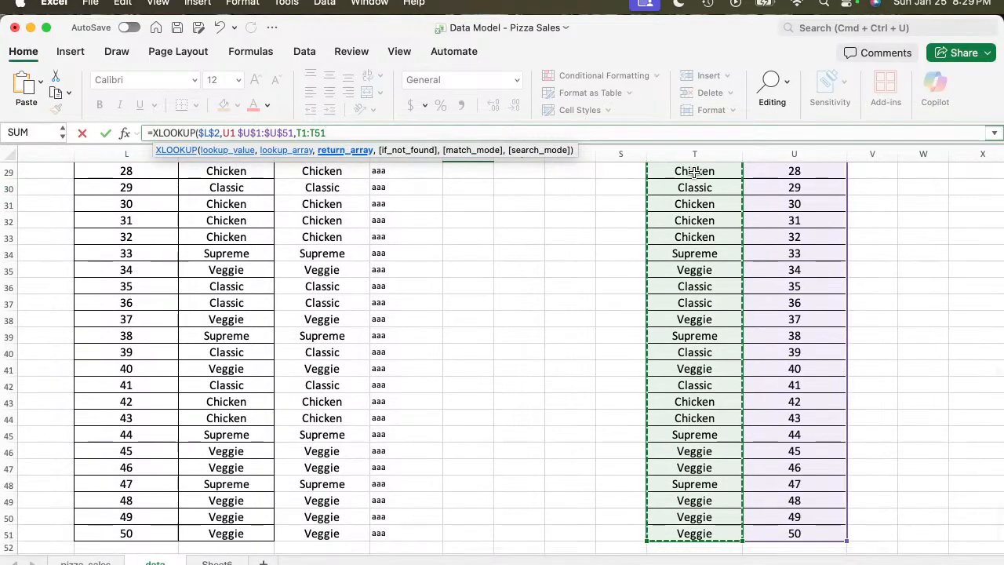
pyautogui.press('F4')
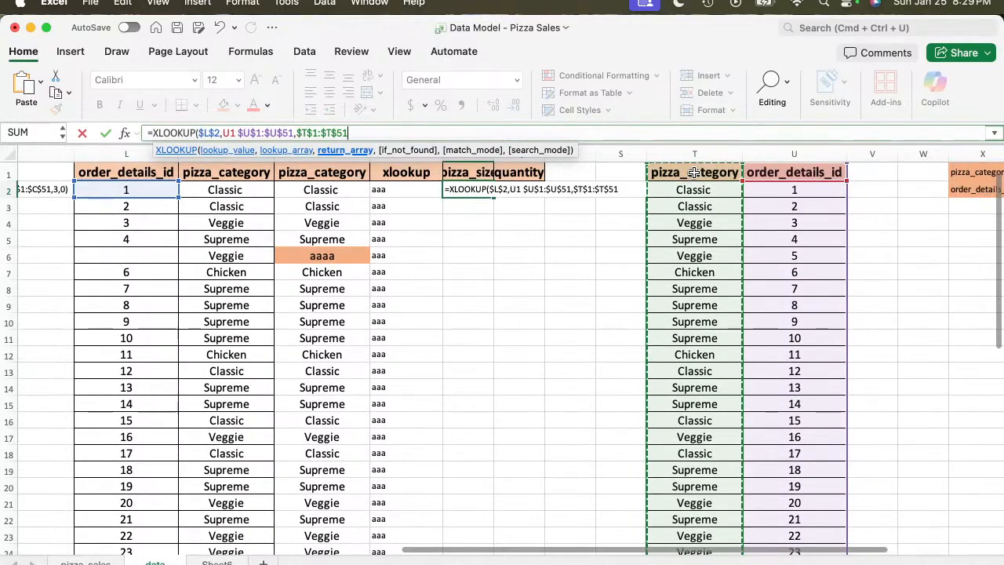
# Finish the XLOOKUP with if-not-found value 0 and exact match mode 0, and fill it down the pizza_size column.
pyautogui.write(',0,')
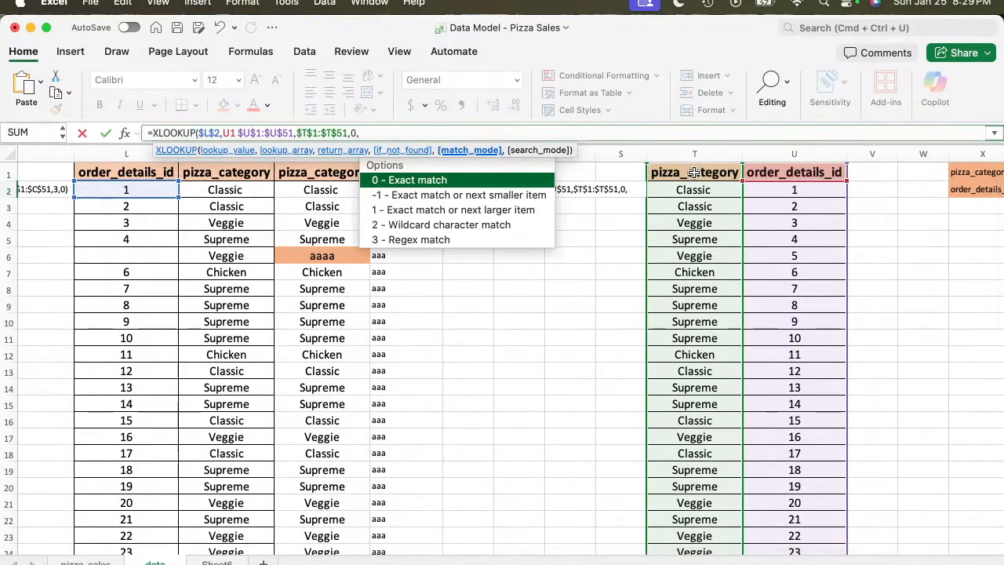
pyautogui.write('0')
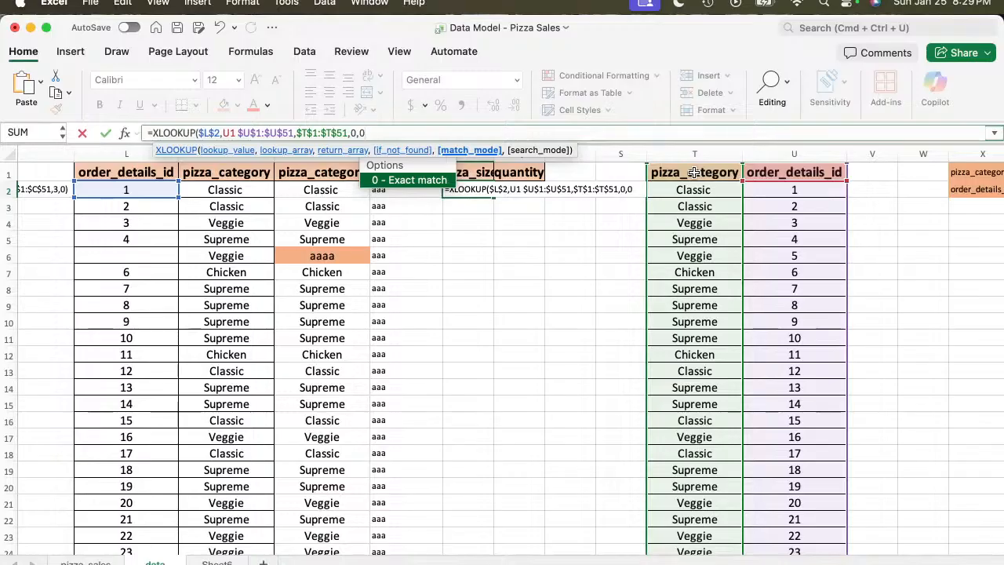
pyautogui.write(')')
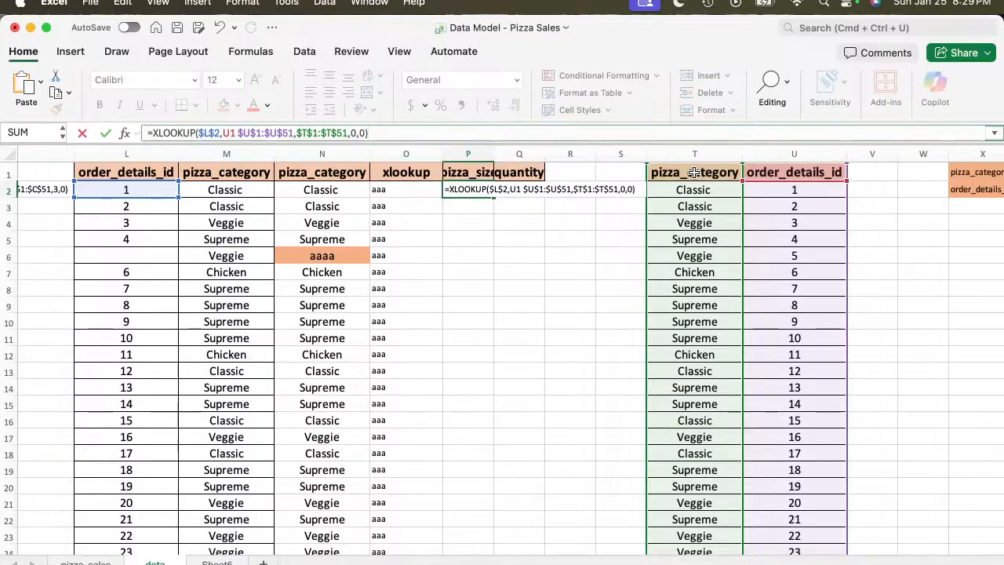
pyautogui.press('Return')
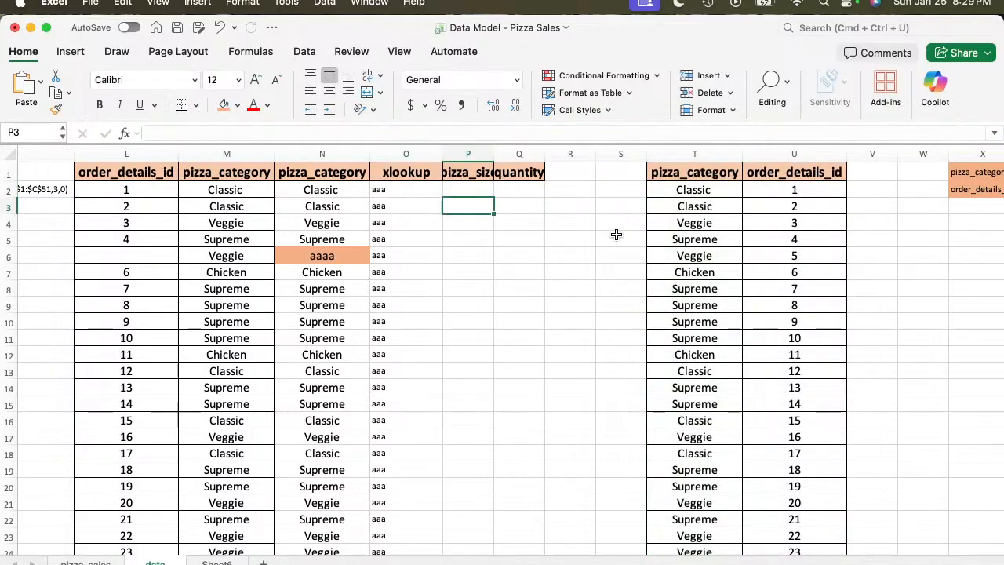
pyautogui.click(464, 192)
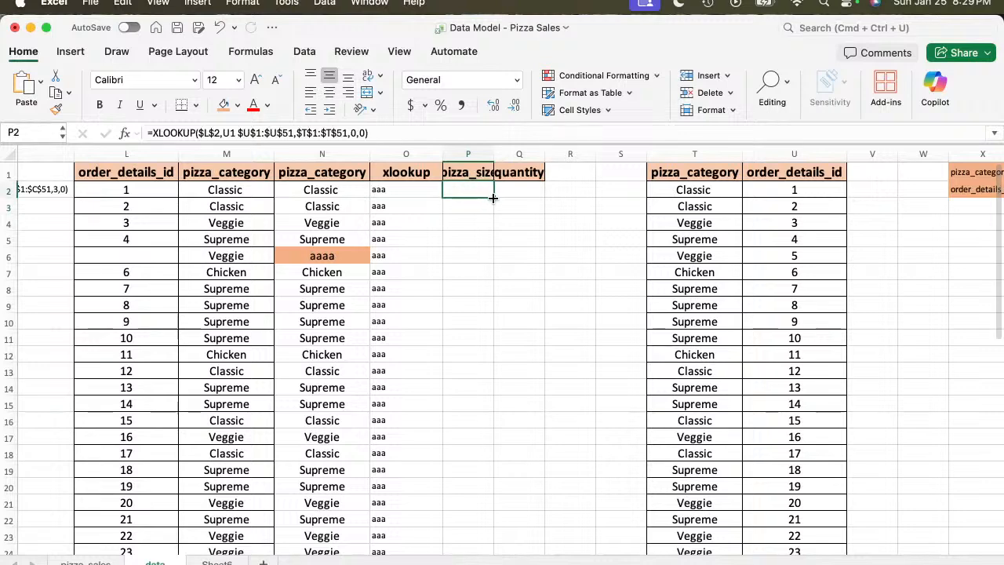
pyautogui.doubleClick(492, 198)
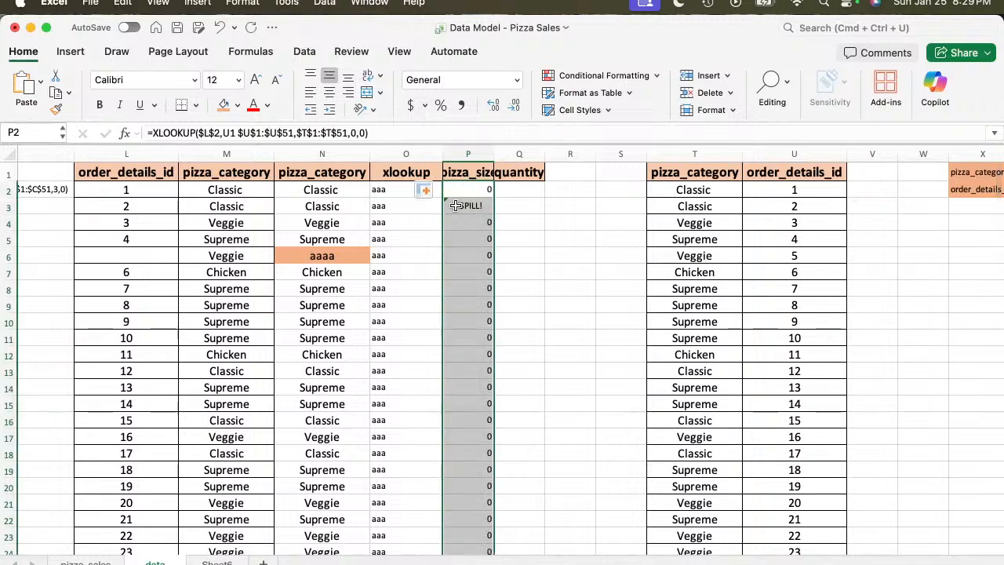
# Change the lookup value in P2's formula to the relative reference L2 and refill the pizza_size column.
pyautogui.click(473, 193)
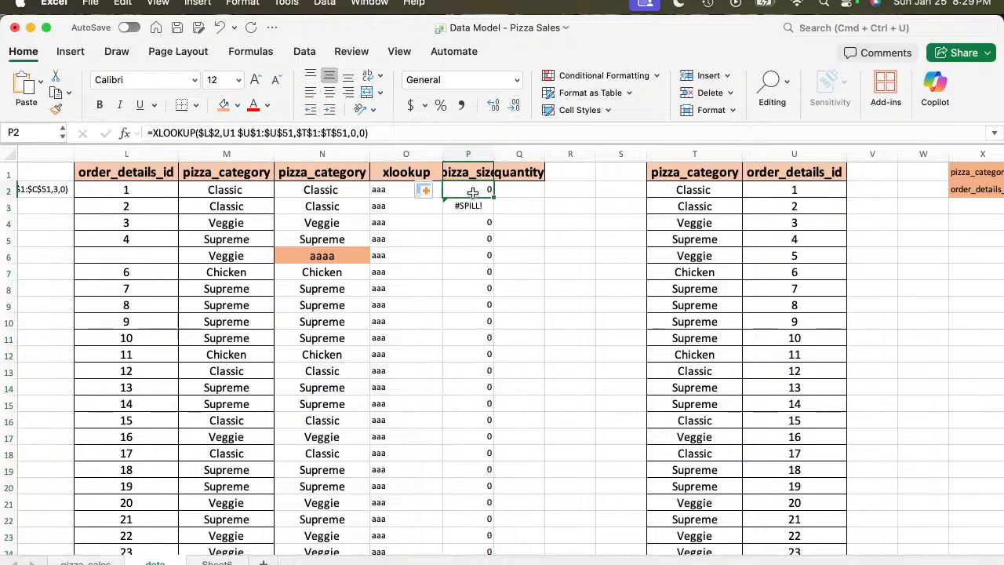
pyautogui.click(219, 133)
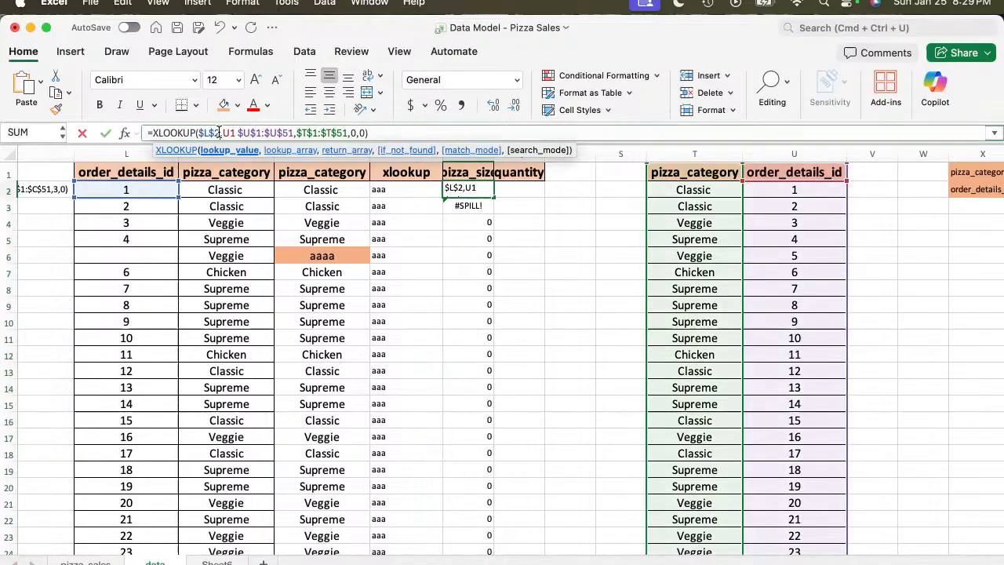
pyautogui.press('BackSpace')
pyautogui.press('BackSpace')
pyautogui.press('BackSpace')
pyautogui.press('BackSpace')
pyautogui.press('BackSpace')
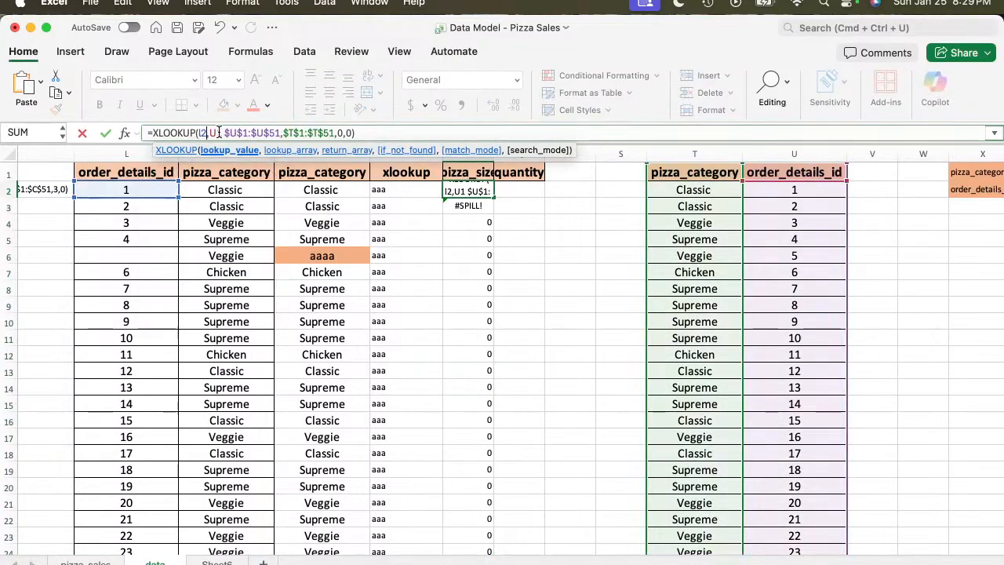
pyautogui.press('Return')
pyautogui.click(485, 189)
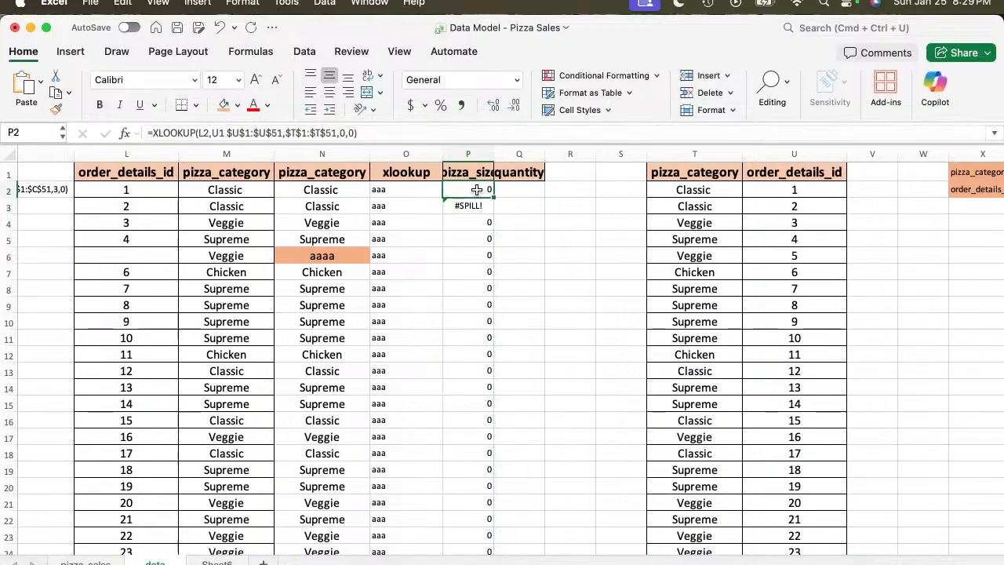
pyautogui.doubleClick(492, 198)
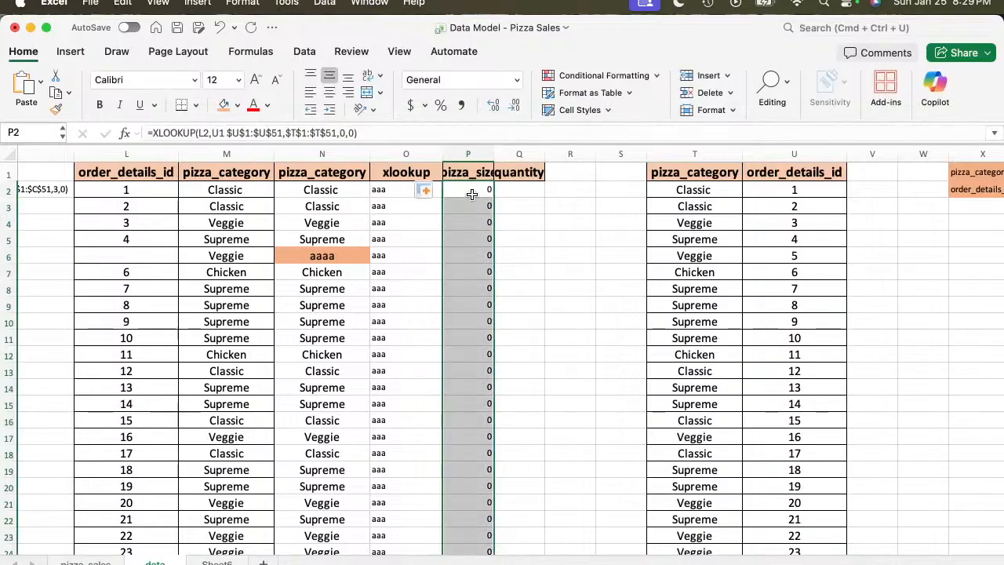
# Try extending the lookup value in P2's XLOOKUP to the range L2:L51.
pyautogui.click(211, 132)
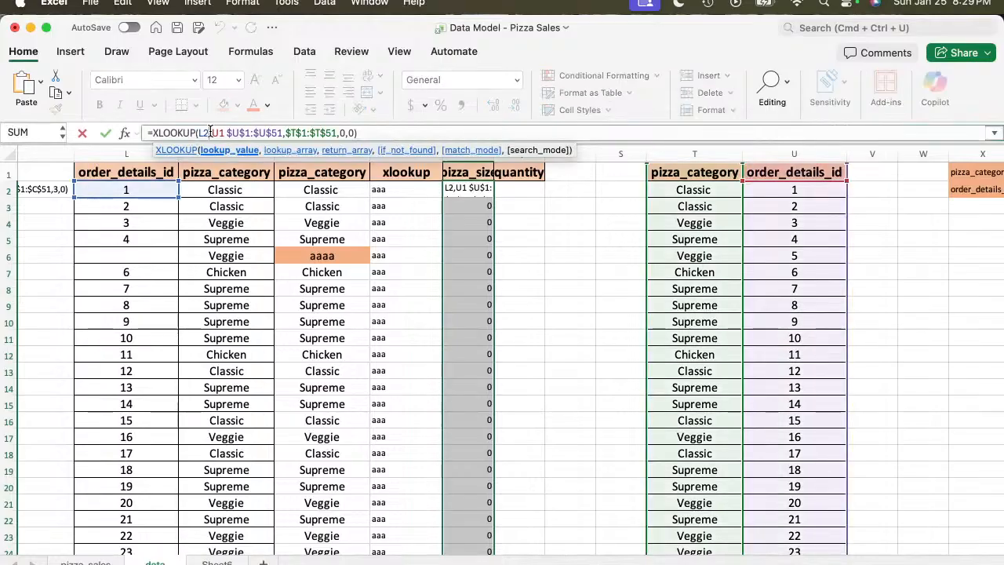
pyautogui.write(':l51')
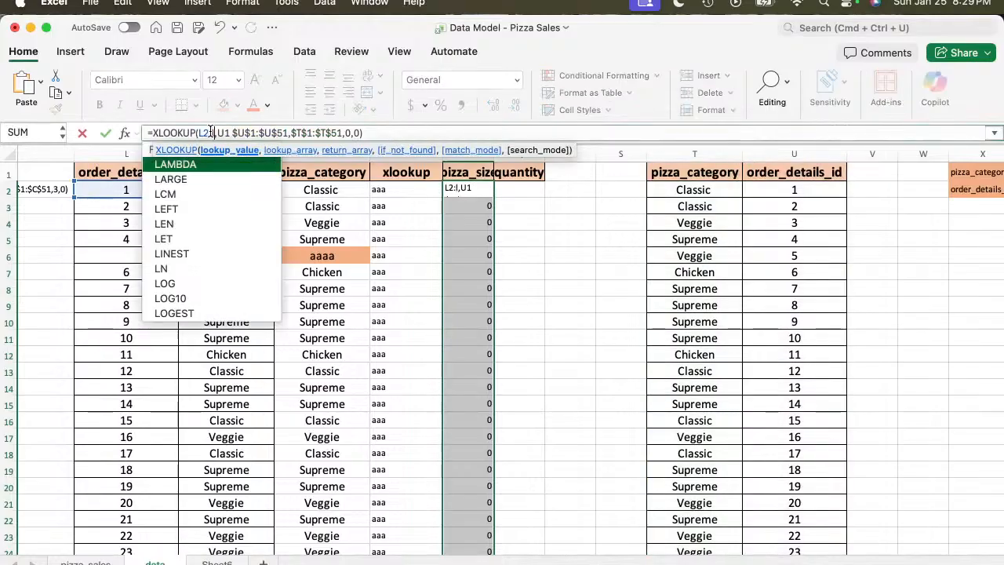
pyautogui.press('Return')
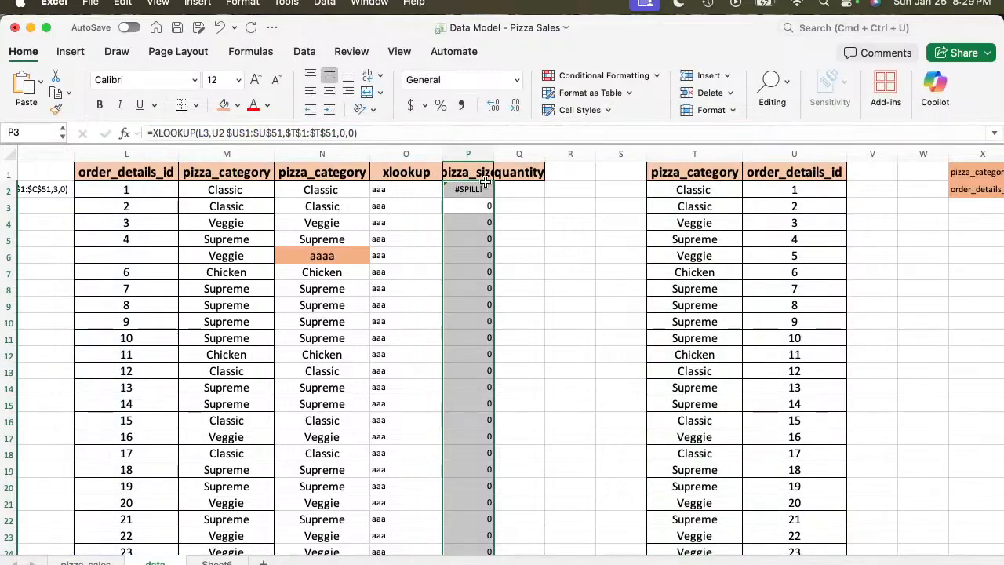
# Delete the XLOOKUP formulas from P2 down through the whole pizza_size column.
pyautogui.click(464, 186)
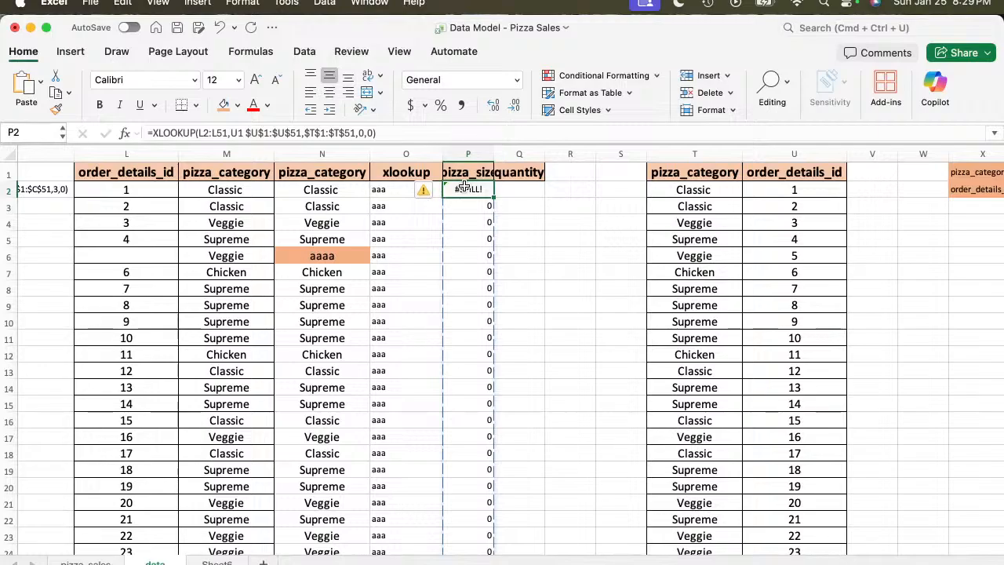
pyautogui.press('Delete')
pyautogui.press('super+z')
pyautogui.press('Delete')
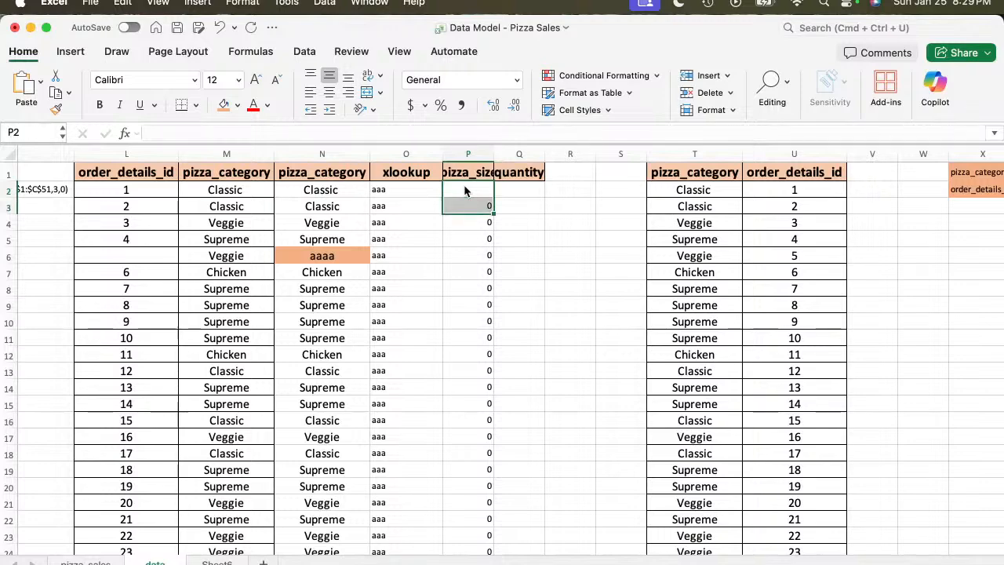
pyautogui.press('super+shift+Down')
pyautogui.press('super+shift+Down')
pyautogui.press('Delete')
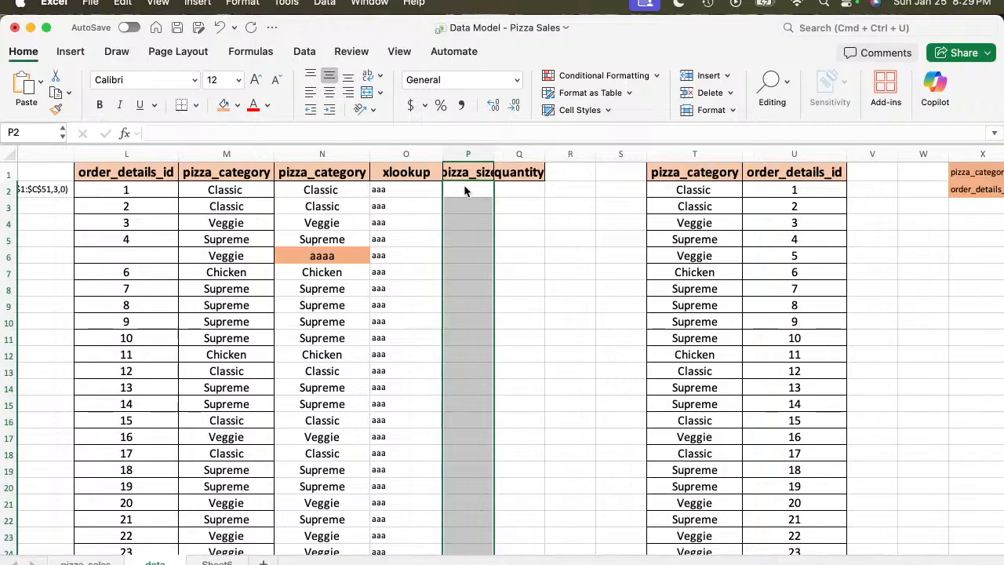
# Start an XLOOKUP formula in P2 with the relative reference L2 as the lookup value.
pyautogui.click(471, 188)
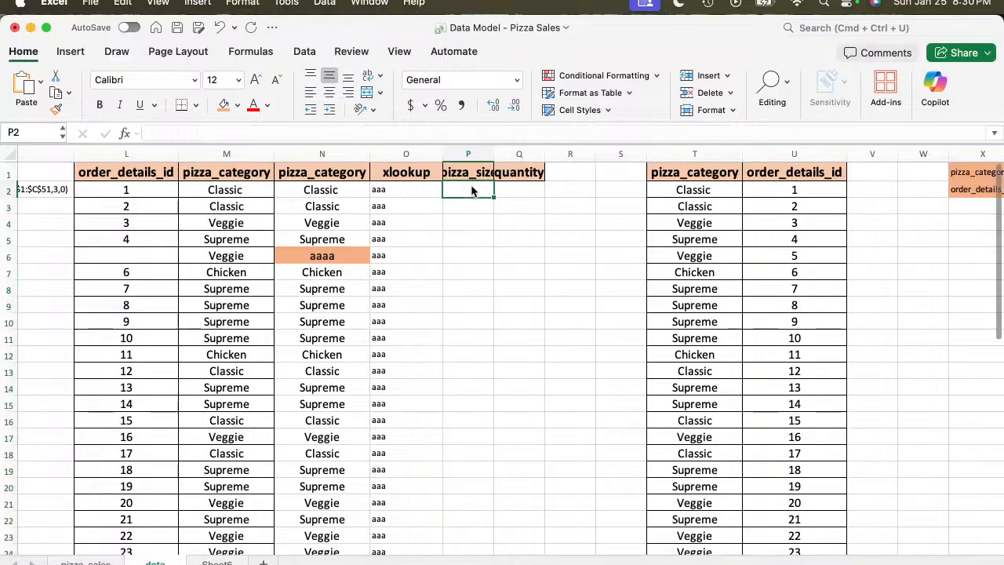
pyautogui.write('=xl')
pyautogui.press('Tab')
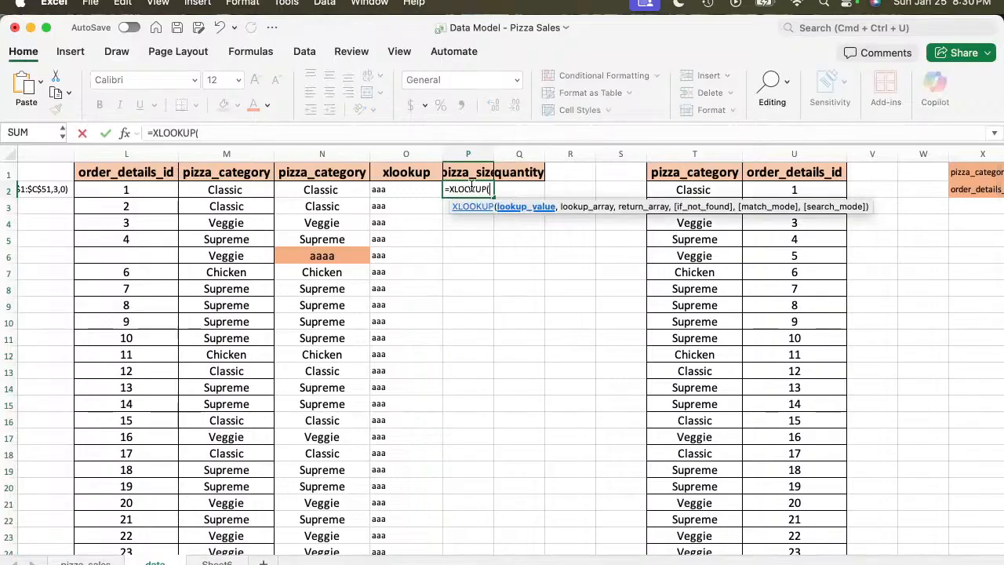
pyautogui.press('Left')
pyautogui.press('Left')
pyautogui.press('Left')
pyautogui.press('Left')
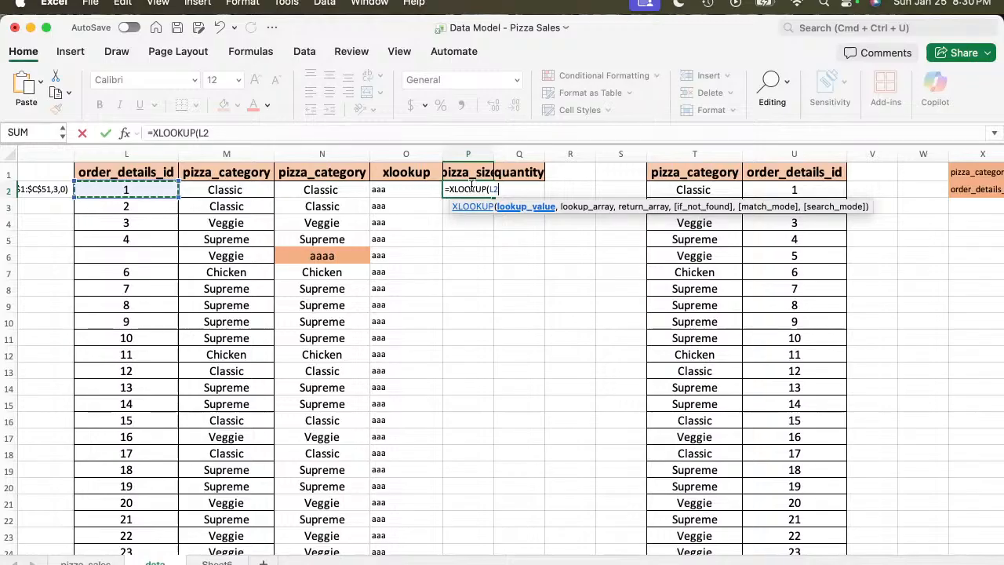
pyautogui.write(',')
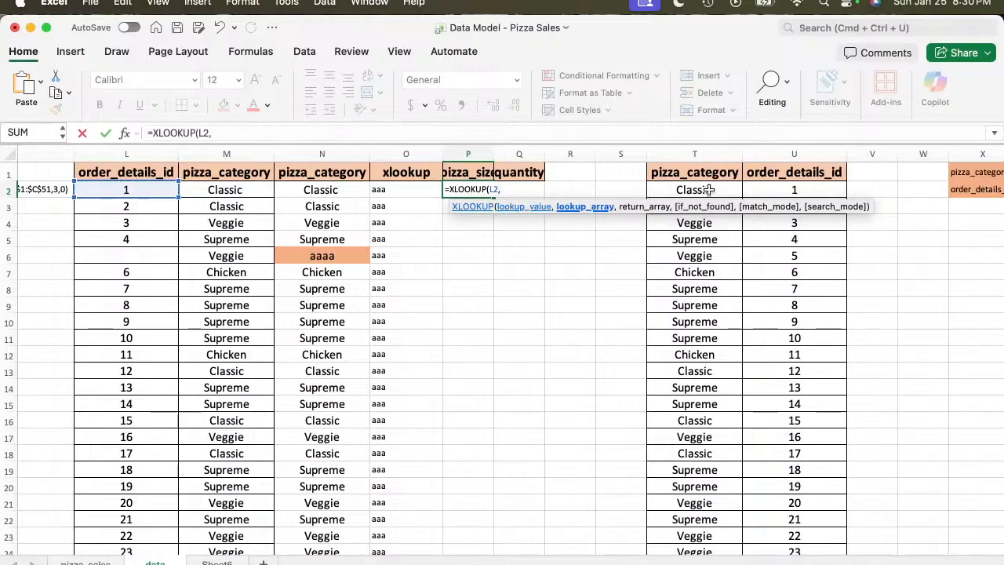
# Set the XLOOKUP's lookup array to $U$1:$U$51 and its return array to $T$1:$T$51 as absolute references.
pyautogui.click(796, 177)
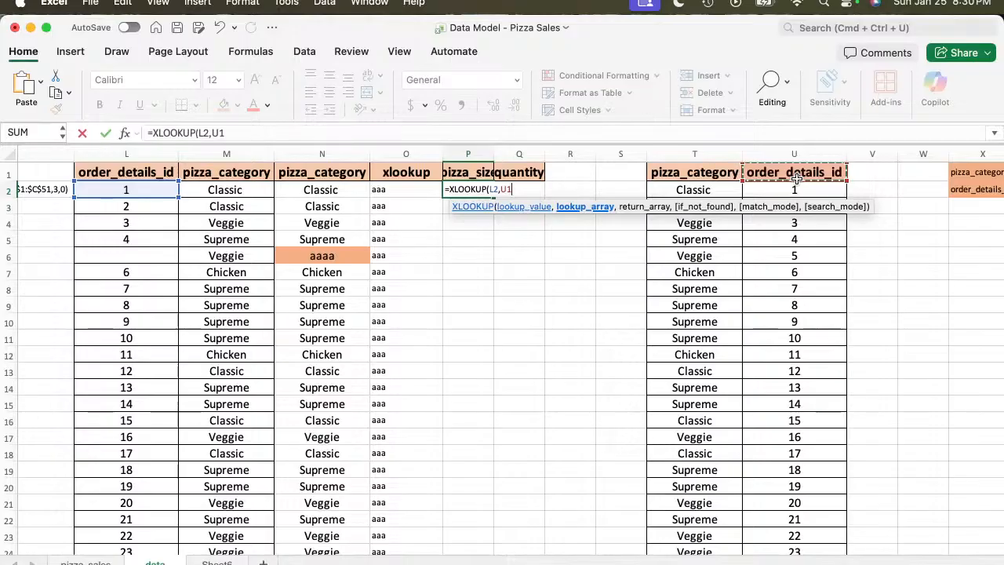
pyautogui.hotkey('ctrl', 'shift', 'Down')
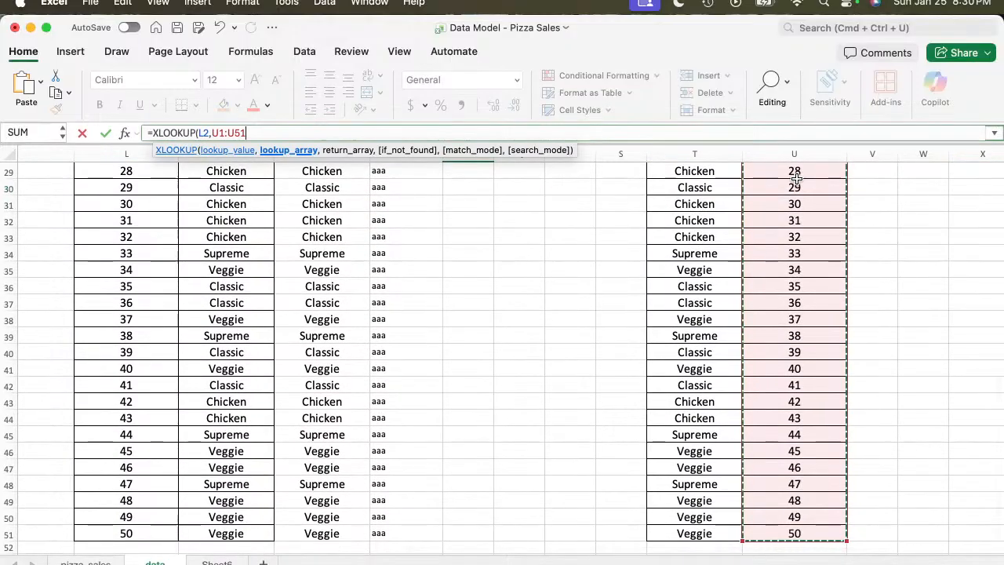
pyautogui.press('F4')
pyautogui.write(',')
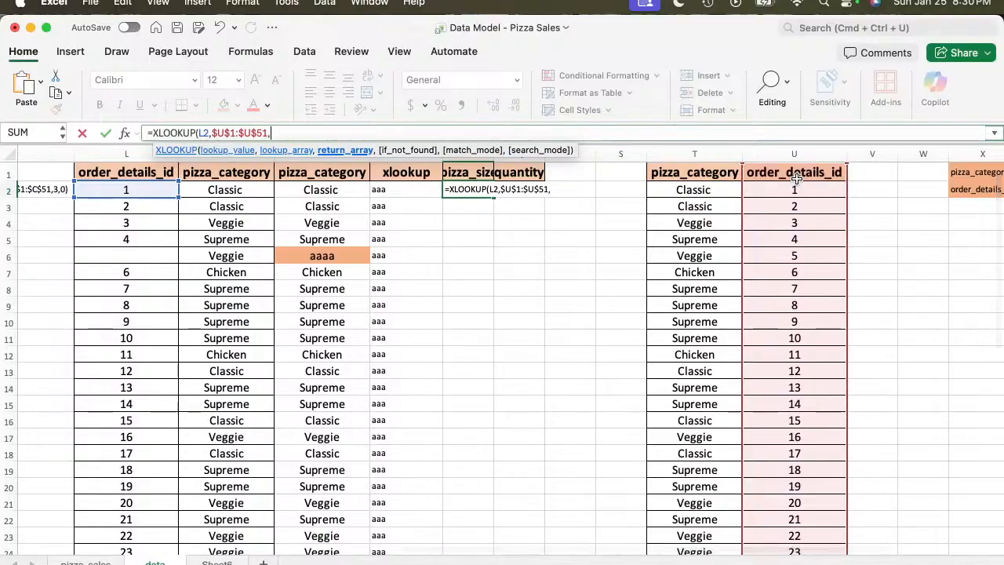
pyautogui.click(694, 173)
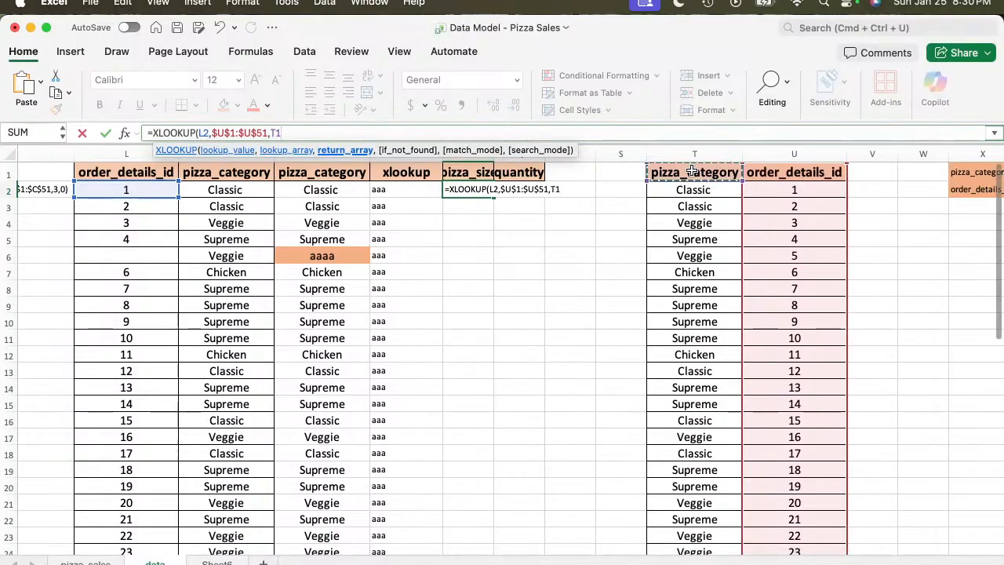
pyautogui.scroll(-5, 694, 172)
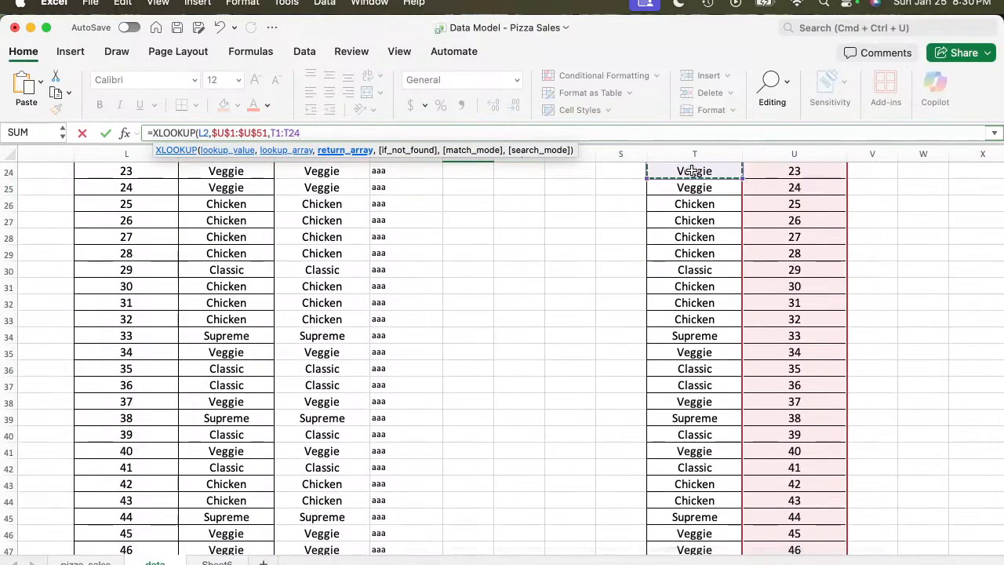
pyautogui.scroll(-10, 692, 171)
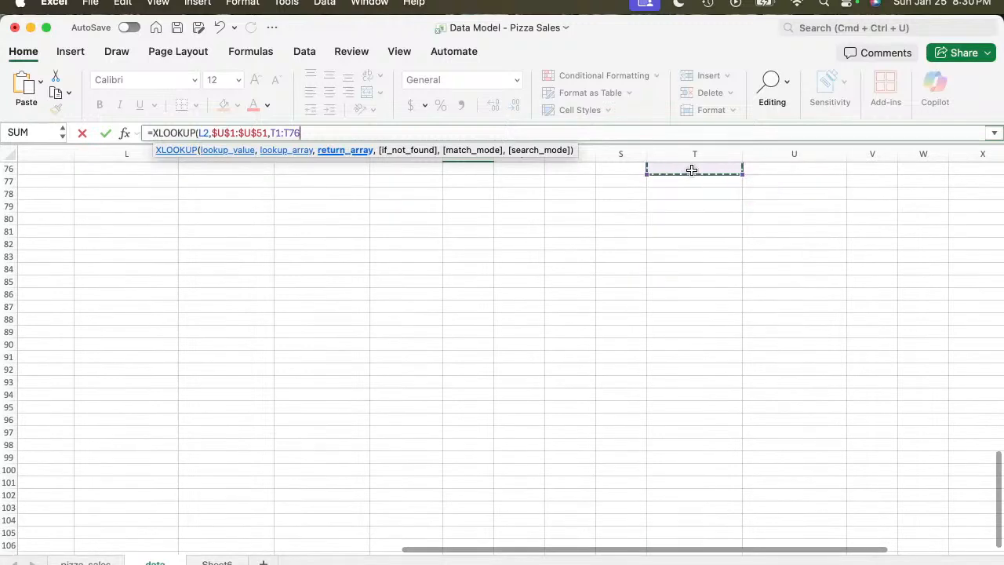
pyautogui.scroll(6, 692, 171)
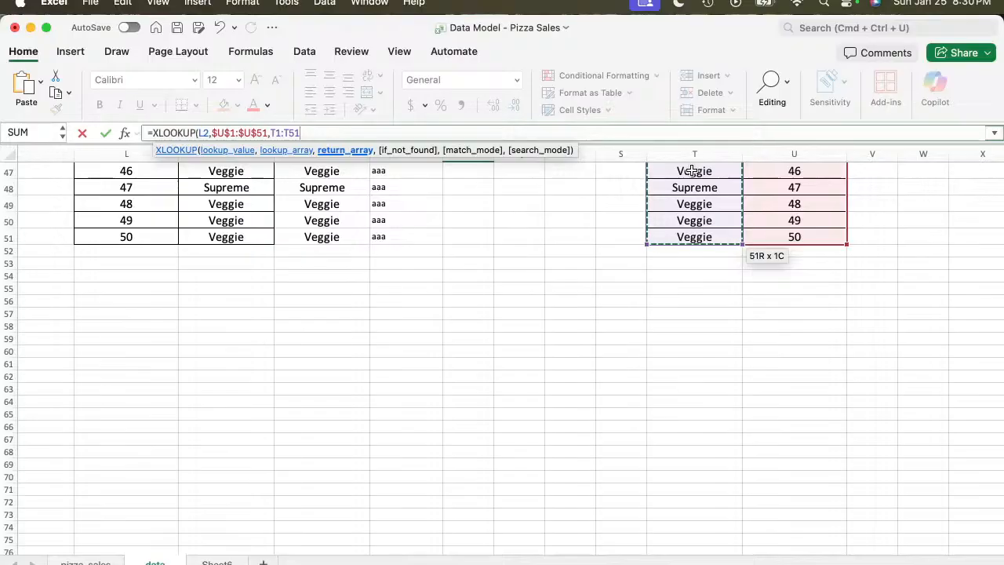
pyautogui.press('super+t')
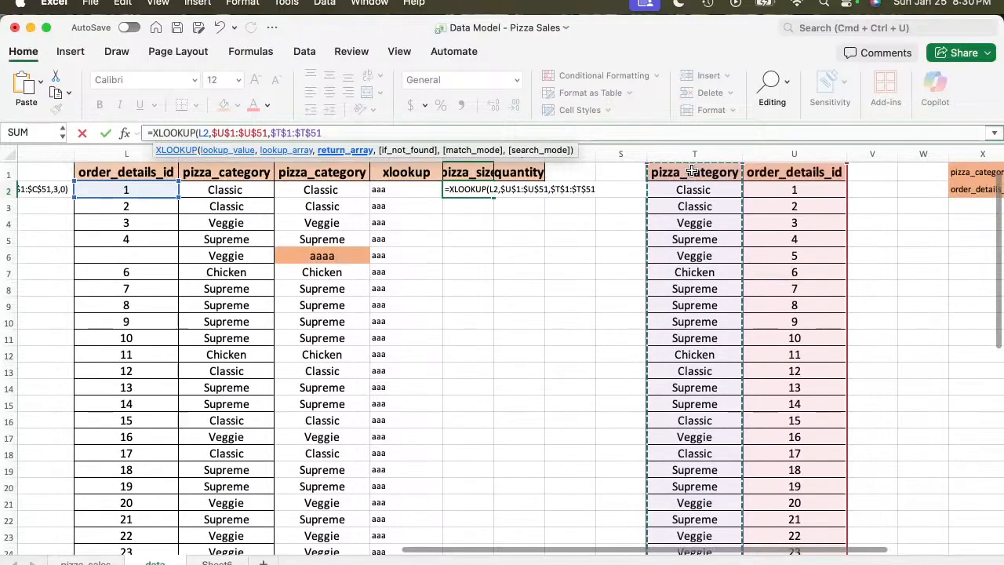
# Complete P2's XLOOKUP with if-not-found value 0 and match mode 0, and fill it down the pizza_size column.
pyautogui.write(',')
pyautogui.write('0')
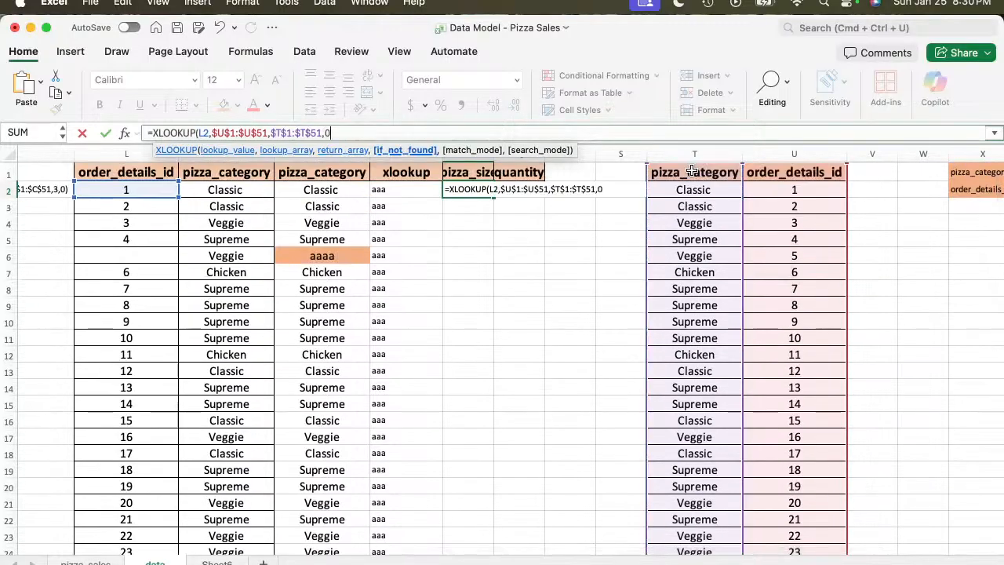
pyautogui.write(',0)')
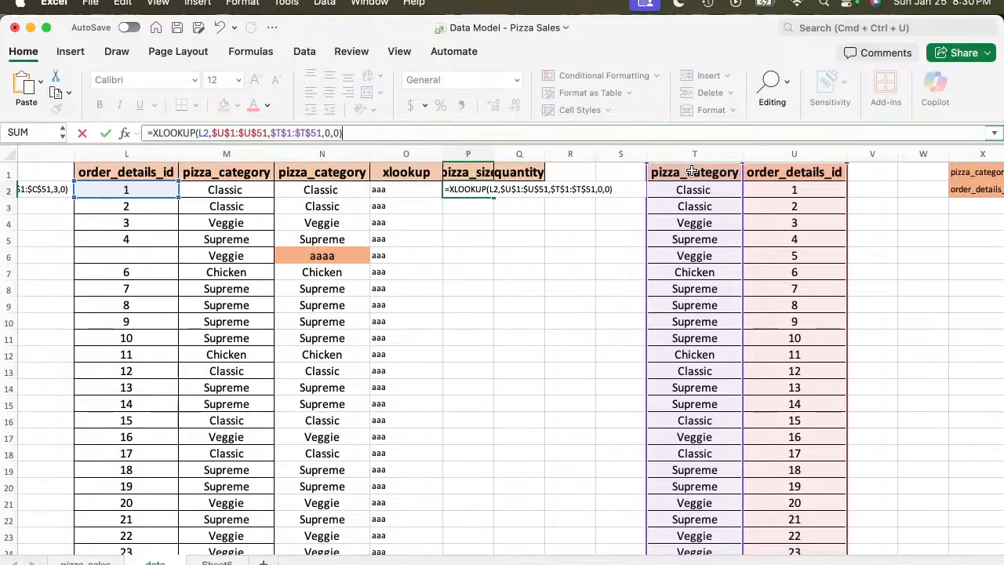
pyautogui.press('Return')
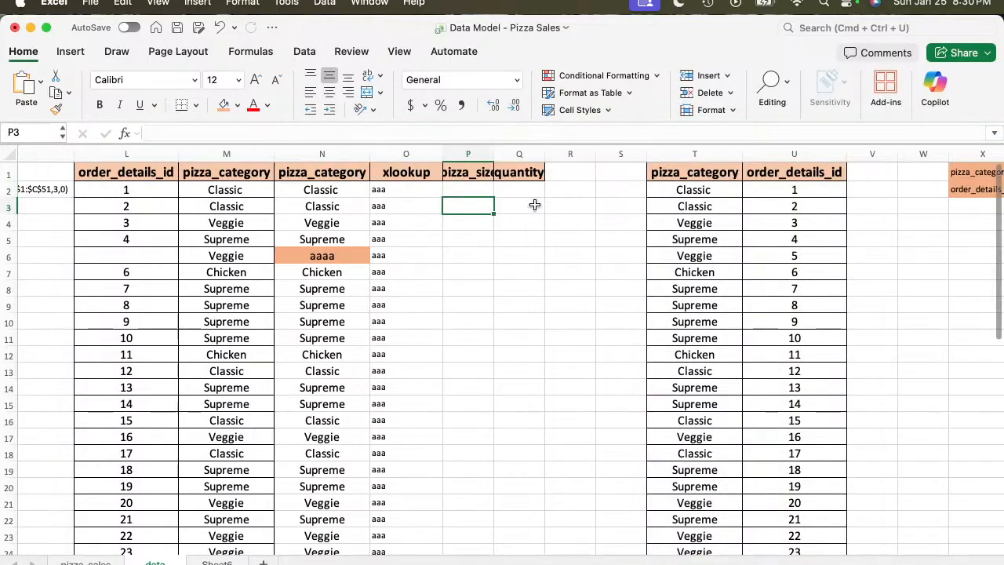
pyautogui.click(474, 192)
pyautogui.doubleClick(494, 198)
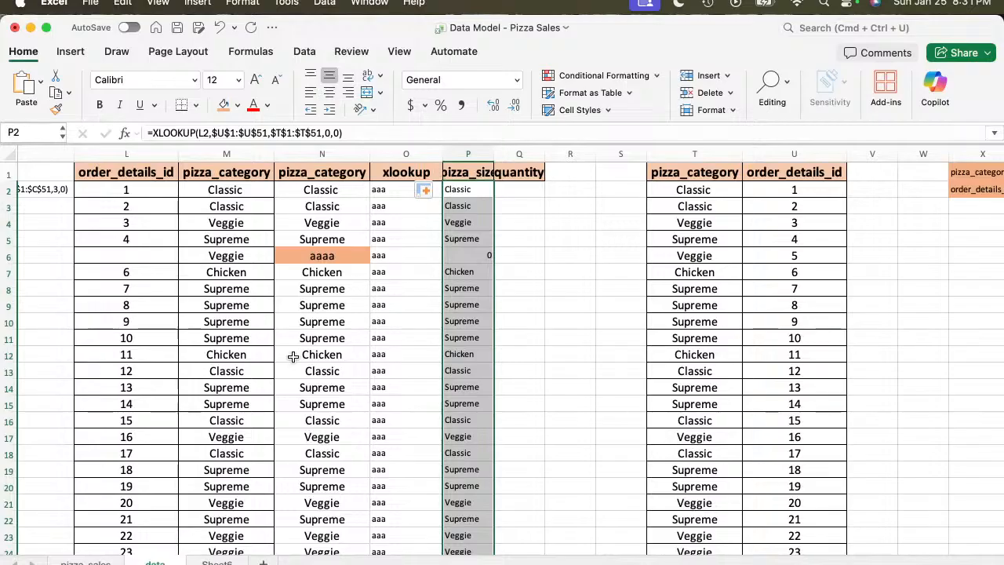
# On Sheet6, copy the Vlookup, hlookup and Xlookup list from H15:H17 to the cells starting at H25.
pyautogui.click(216, 562)
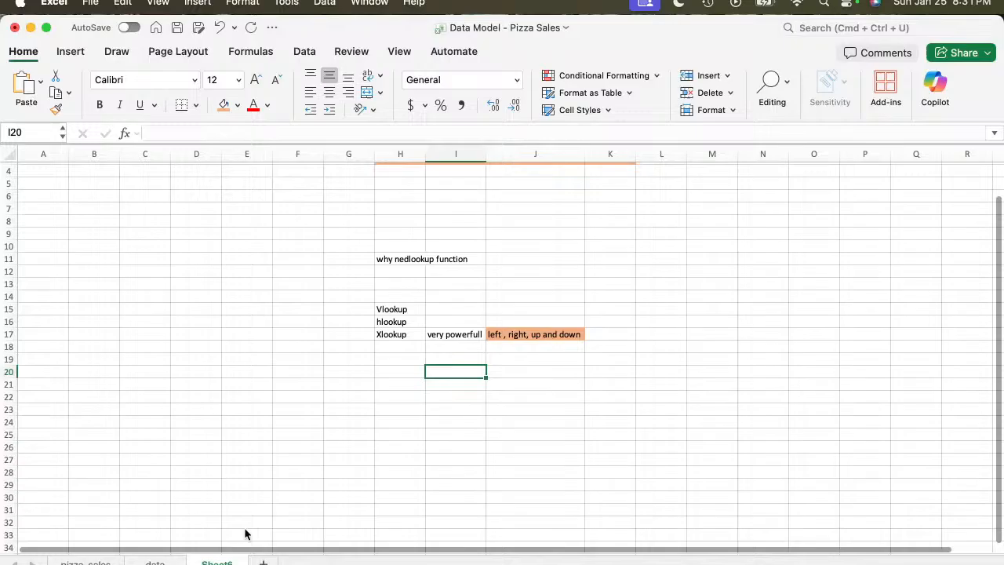
pyautogui.click(394, 310)
pyautogui.moveTo(394, 310); pyautogui.dragTo(394, 332)
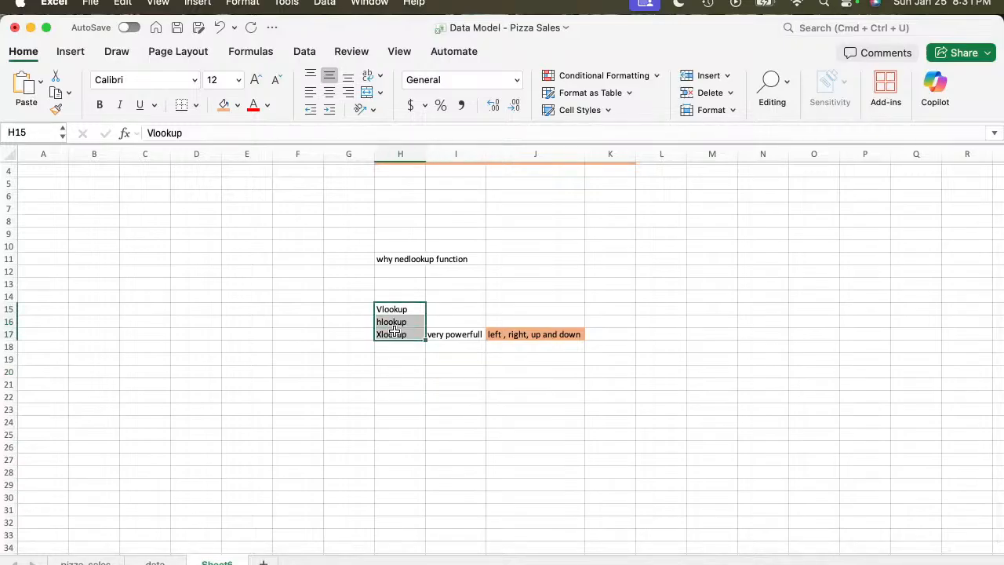
pyautogui.press('super+c')
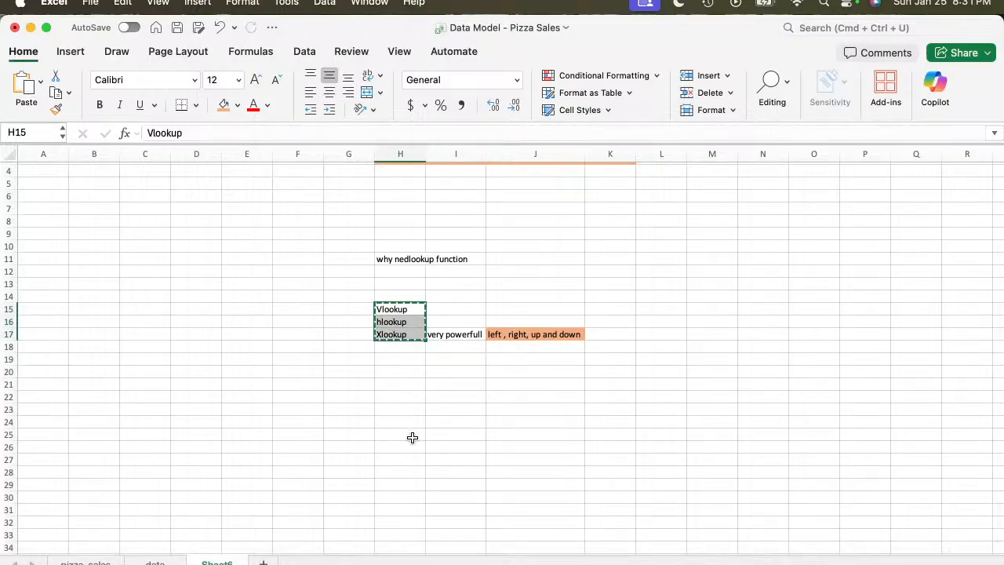
pyautogui.click(412, 436)
pyautogui.press('super+v')
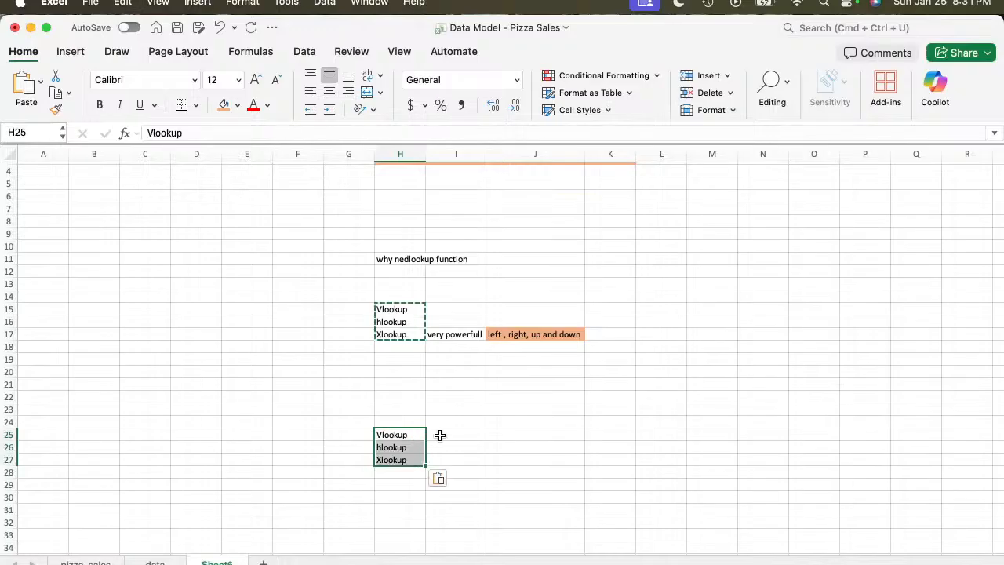
# Label the copied functions in column I: "old" for Vlookup, "rare" for hlookup and "use" for Xlookup.
pyautogui.click(440, 434)
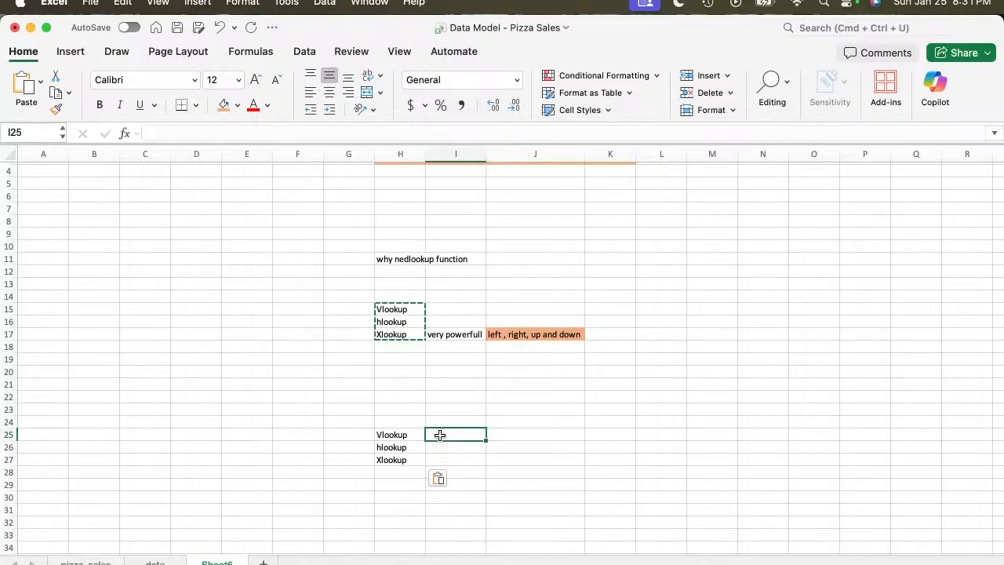
pyautogui.write('use')
pyautogui.press('BackSpace')
pyautogui.press('BackSpace')
pyautogui.press('BackSpace')
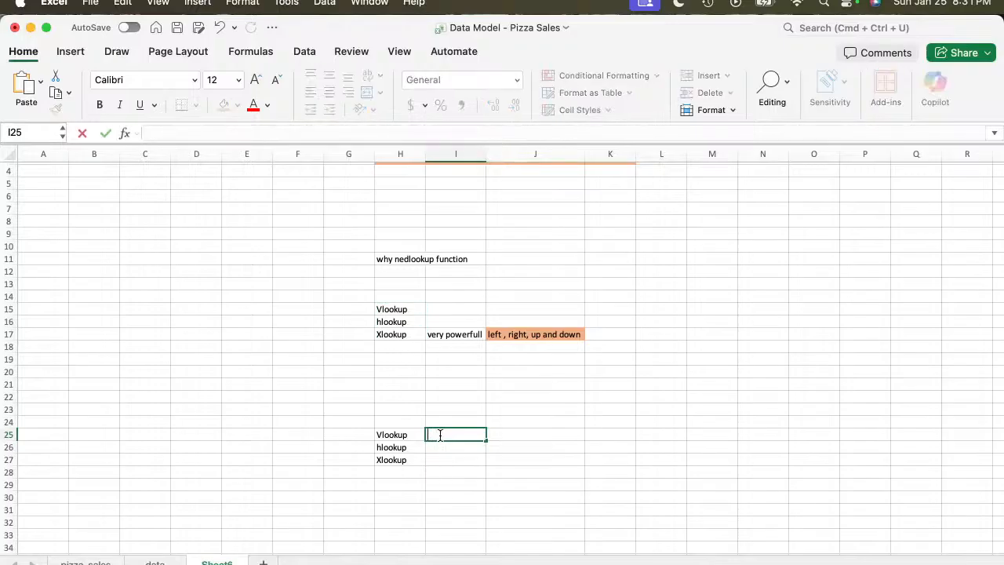
pyautogui.write('old')
pyautogui.press('Return')
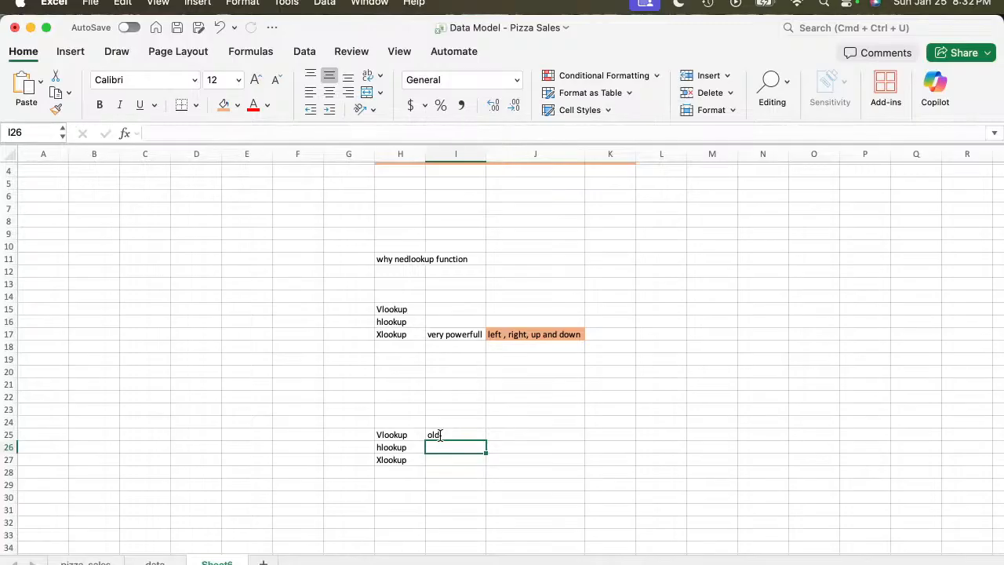
pyautogui.write('rare')
pyautogui.press('Return')
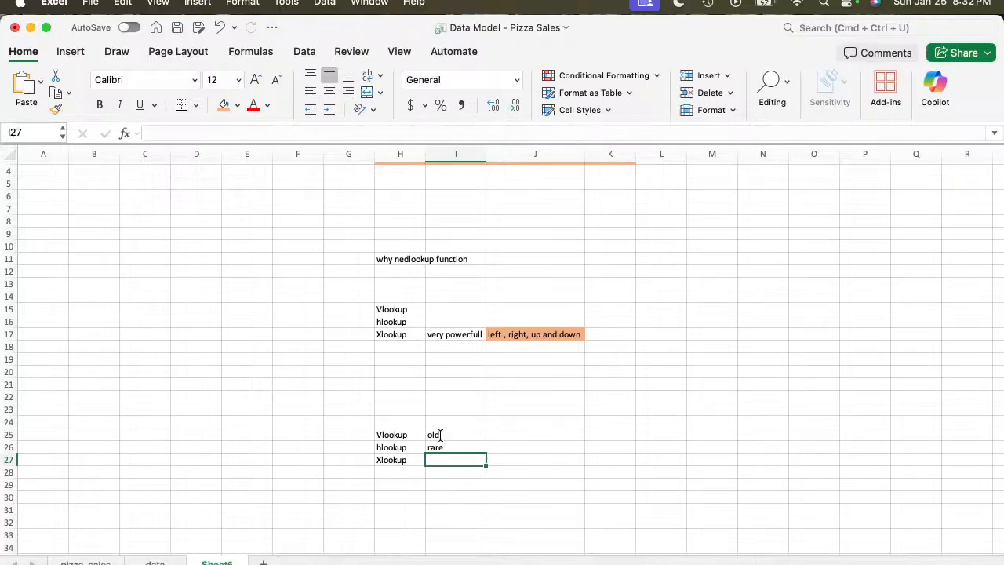
pyautogui.write('use')
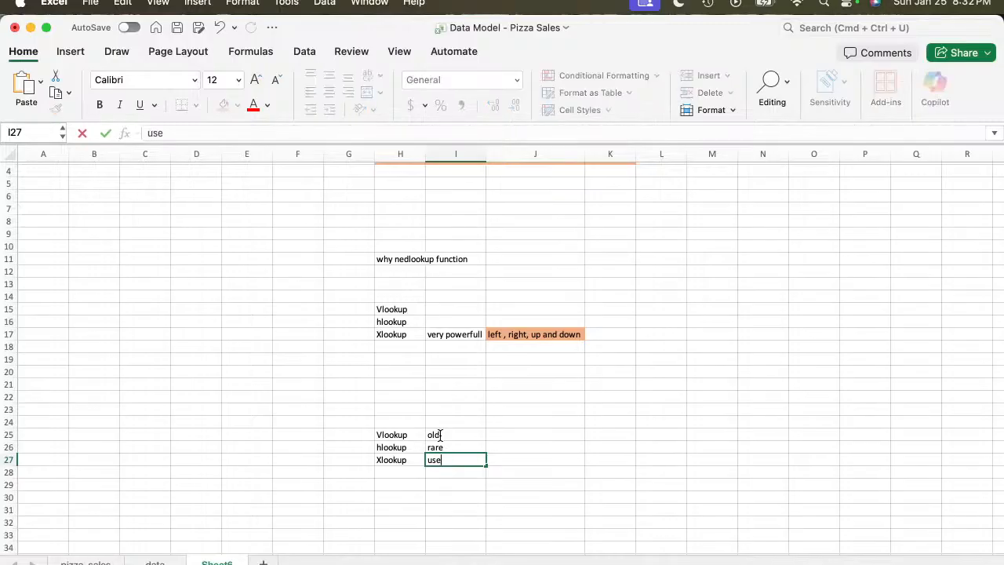
pyautogui.press('Return')
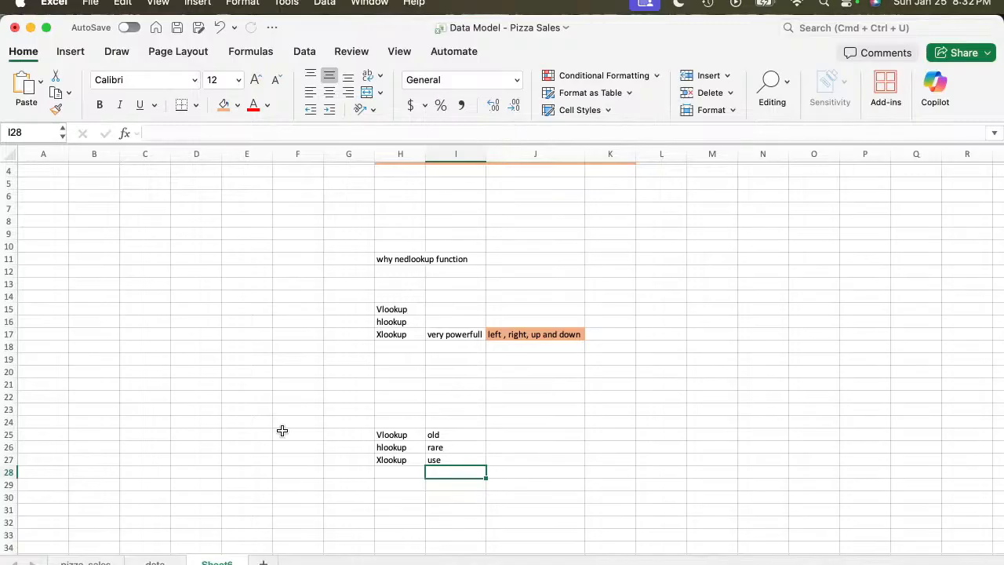
pyautogui.click(155, 562)
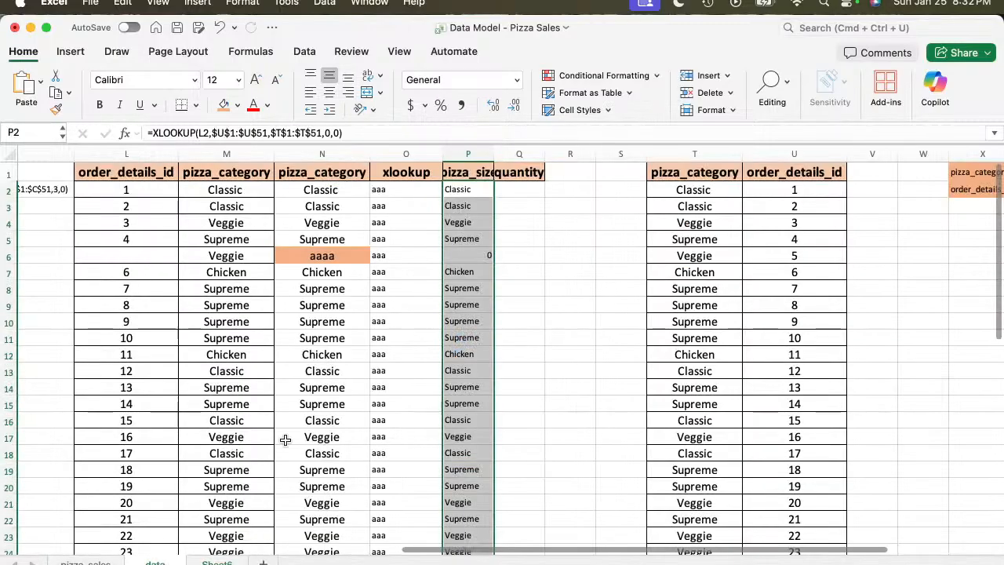
pyautogui.click(220, 561)
# Enter the heading "Pivot table" in H34 of Sheet6 and give the cell an orange fill.
pyautogui.scroll(-5, 303, 449)
pyautogui.scroll(-2, 302, 449)
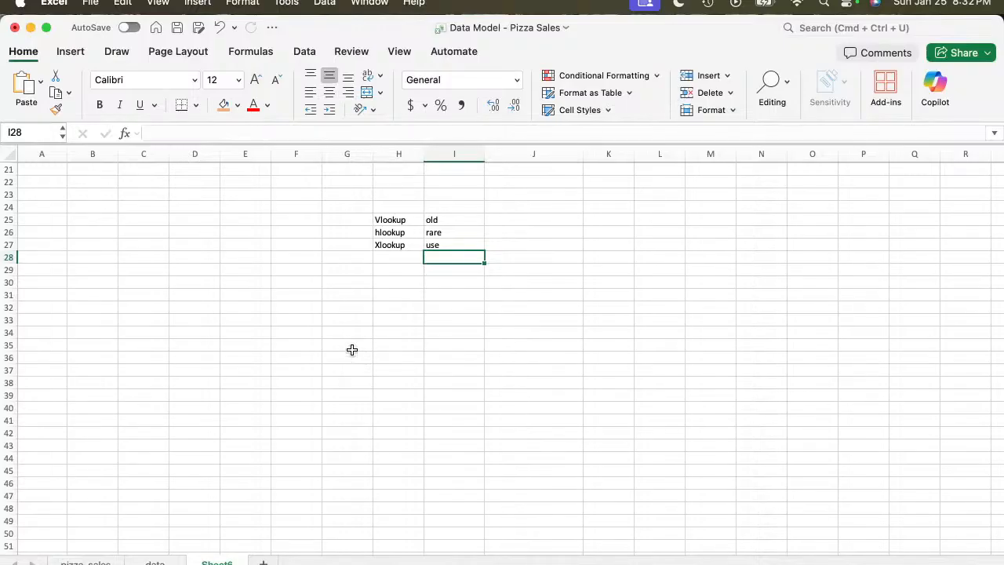
pyautogui.click(391, 336)
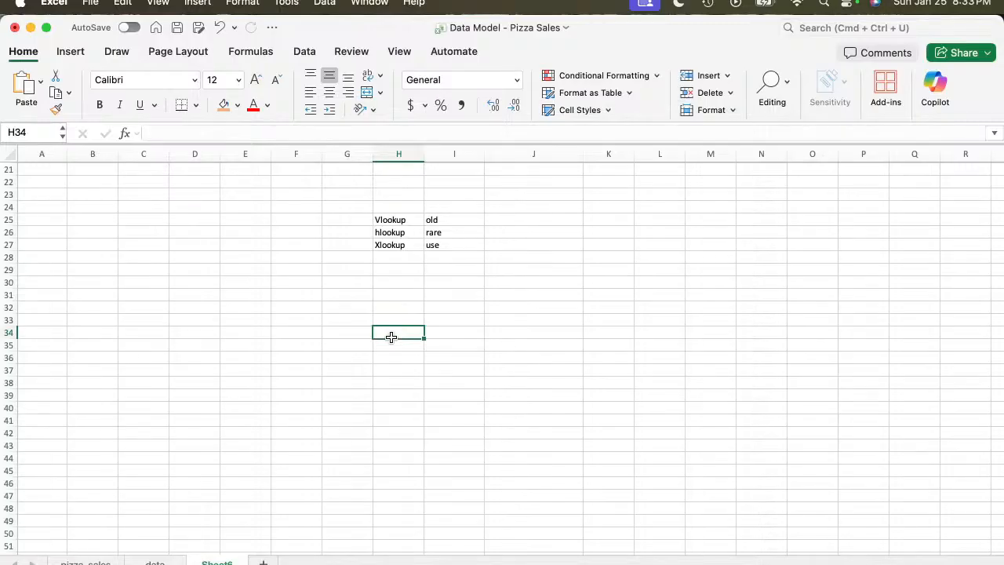
pyautogui.write('Pi')
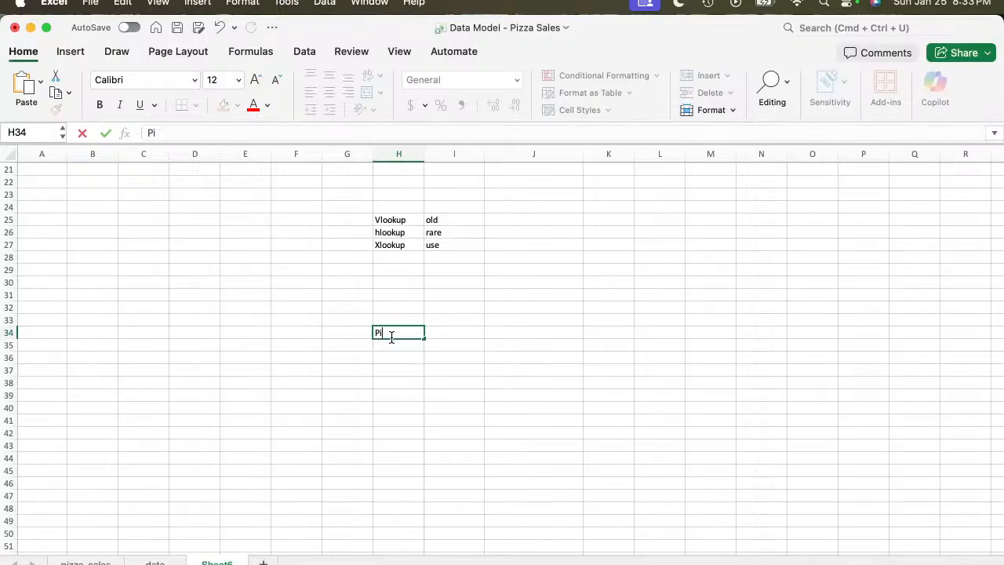
pyautogui.write('vot table')
pyautogui.press('Return')
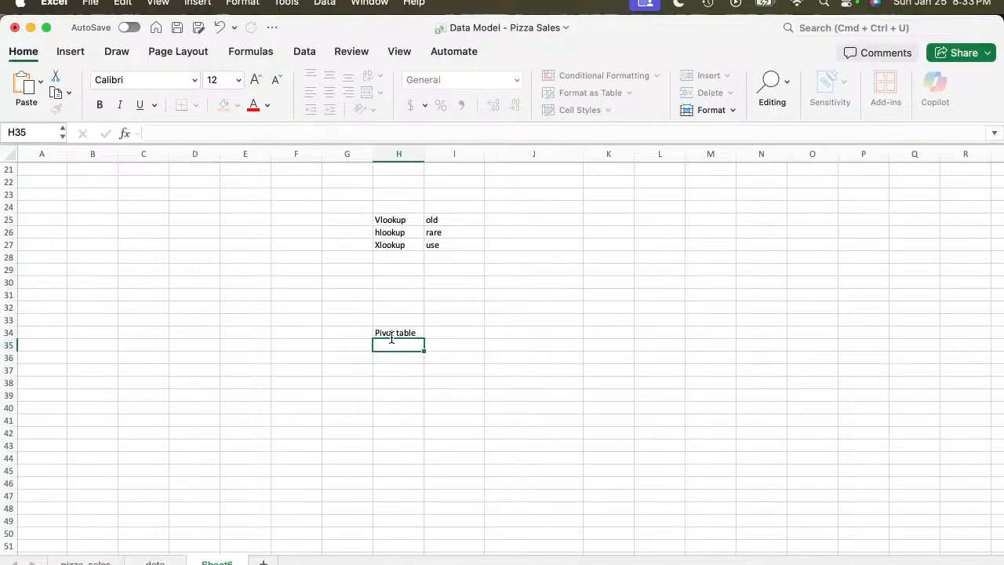
pyautogui.click(399, 331)
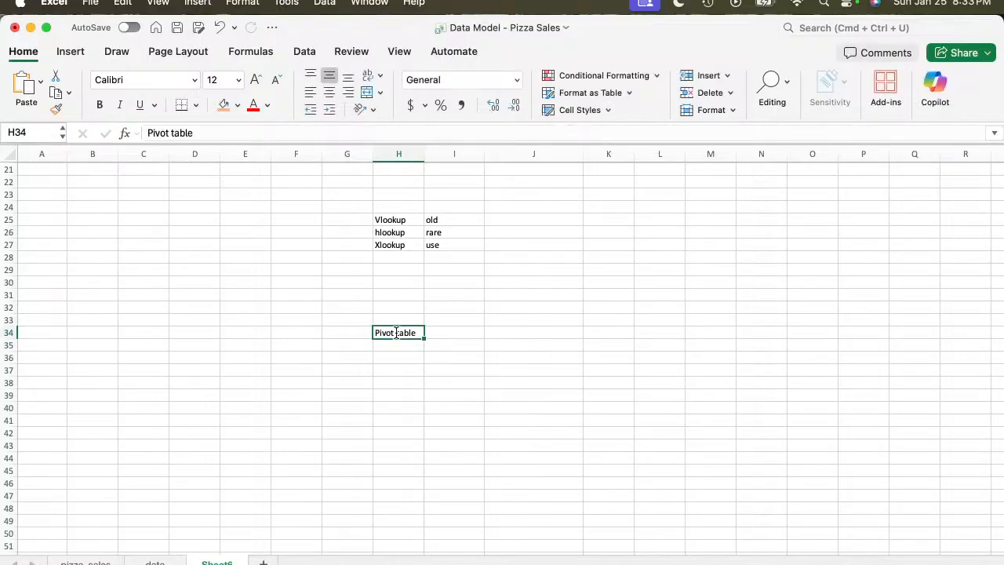
pyautogui.click(217, 107)
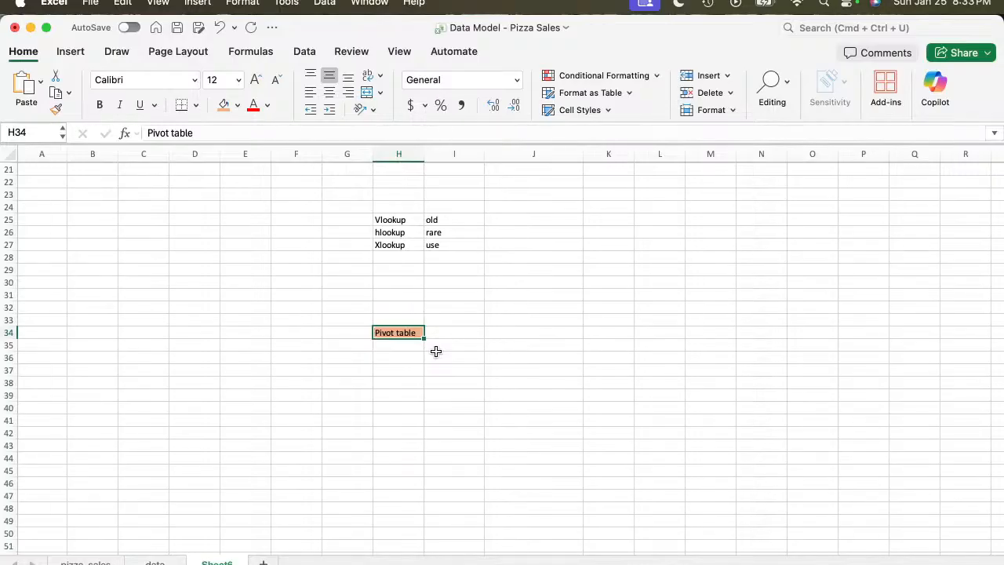
# List "summarize data", "drag reporting" and "dashboard" in H36:H38 beneath the Pivot table heading.
pyautogui.click(413, 354)
pyautogui.write('s')
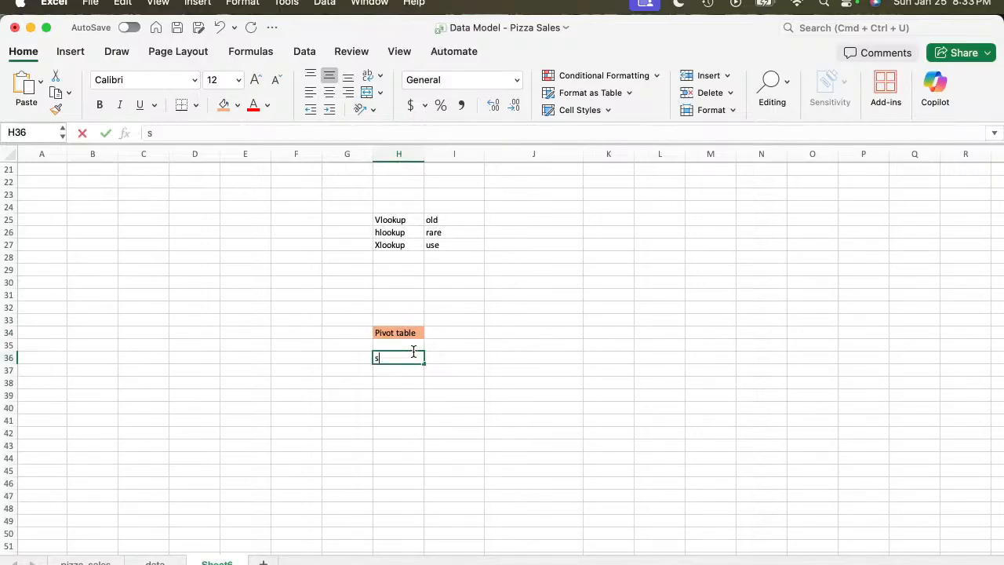
pyautogui.write('ummri')
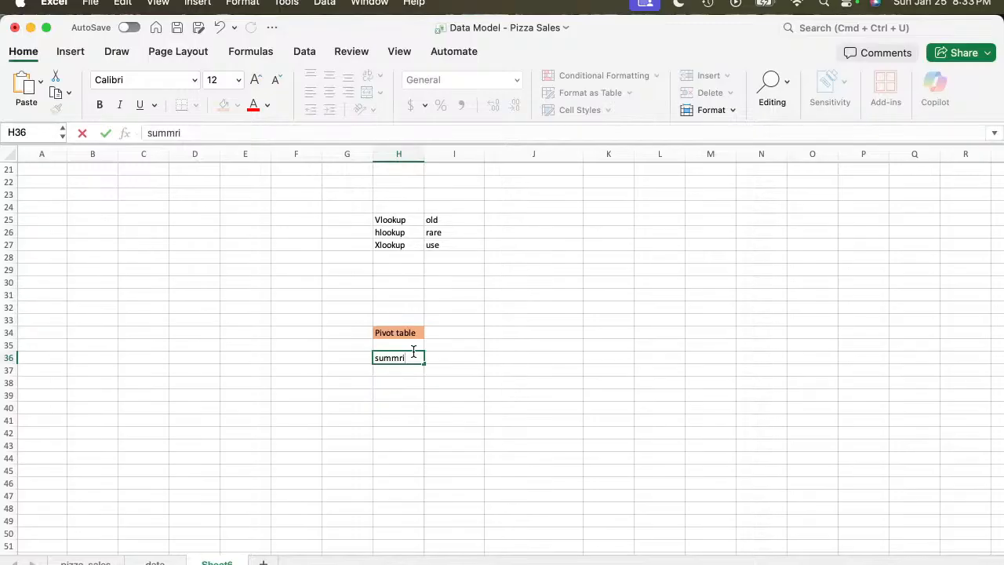
pyautogui.press('BackSpace')
pyautogui.press('BackSpace')
pyautogui.write('arize data')
pyautogui.press('Return')
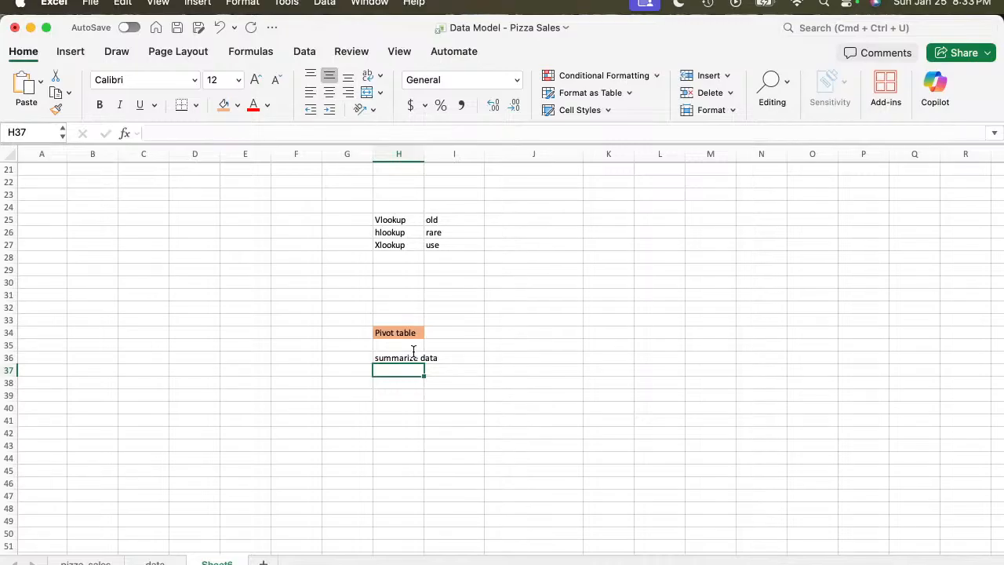
pyautogui.write('drag ')
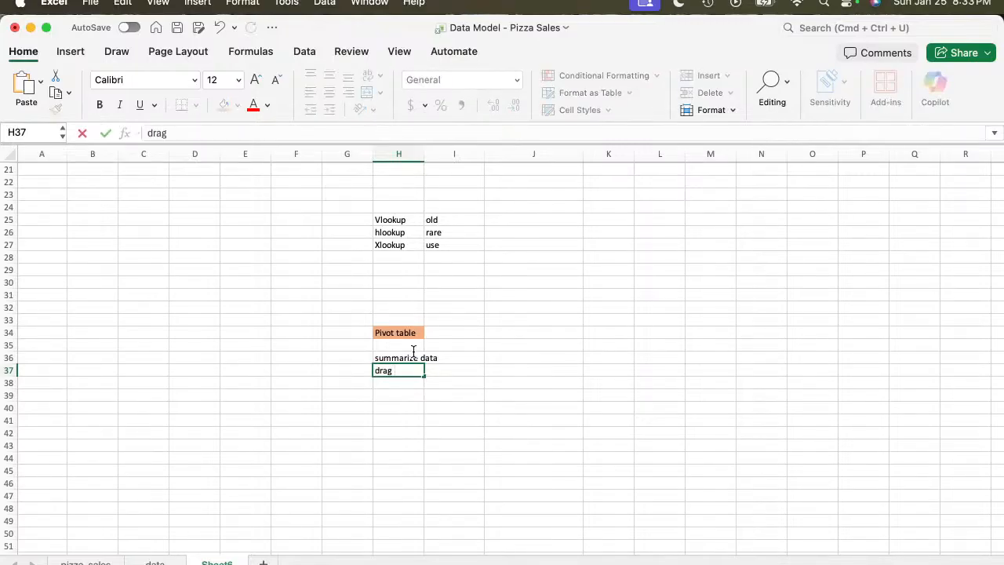
pyautogui.write('reporting')
pyautogui.press('Return')
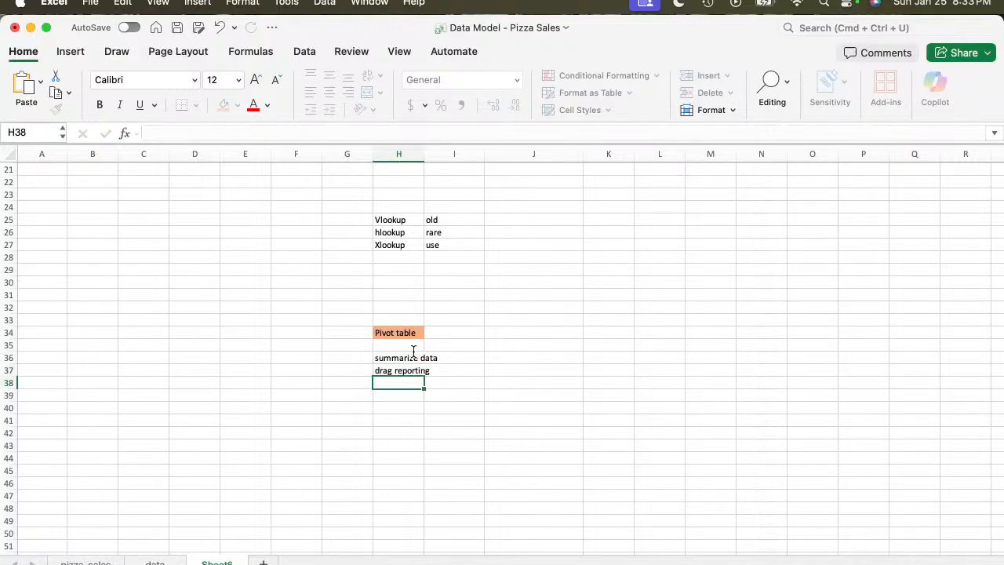
pyautogui.write('dashboard')
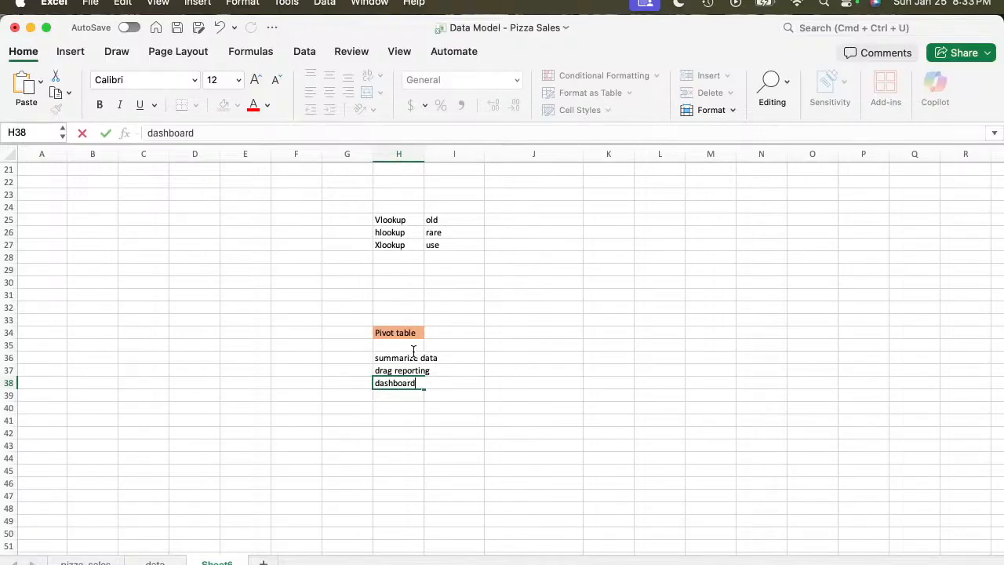
pyautogui.press('Return')
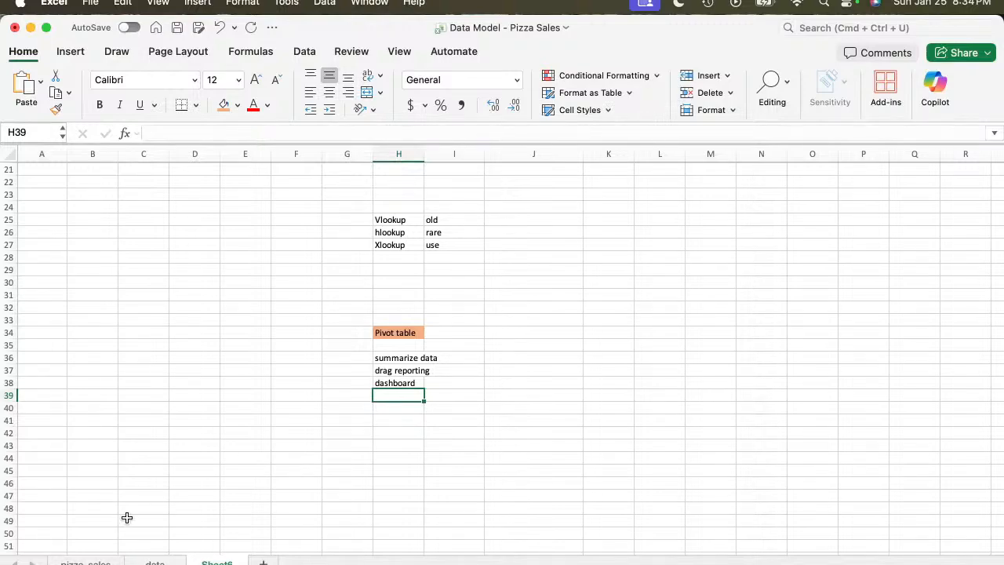
# Examine the pizza_sales sheet across its columns and down to the last order rows.
pyautogui.click(89, 561)
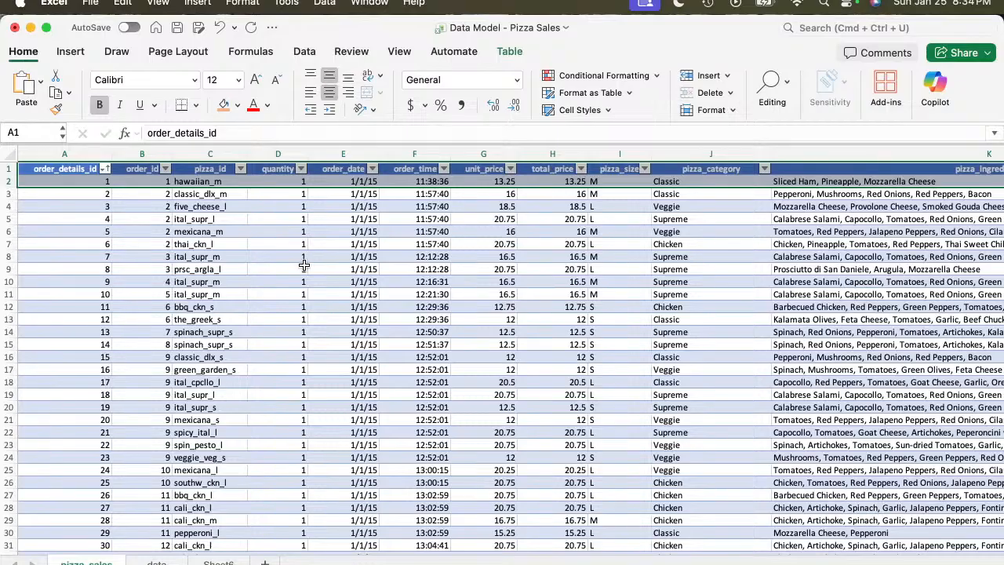
pyautogui.hscroll(10, 450, 262)
pyautogui.hscroll(-10, 451, 263)
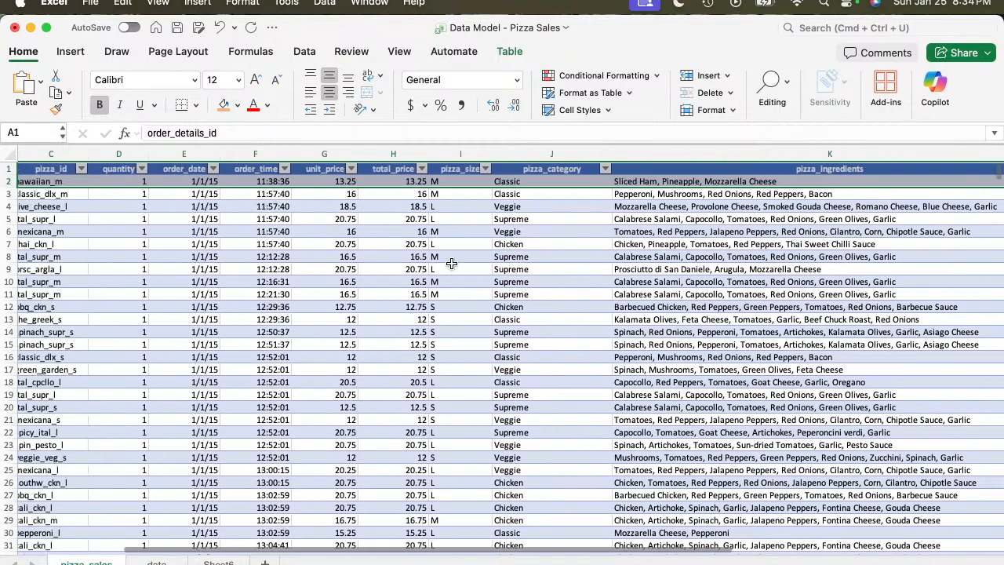
pyautogui.hscroll(1, 451, 263)
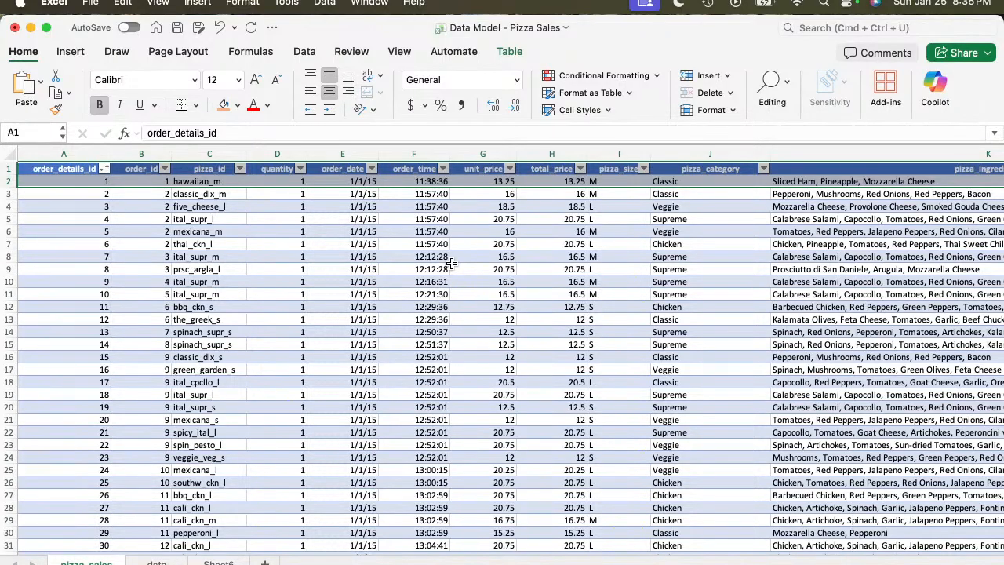
pyautogui.click(120, 219)
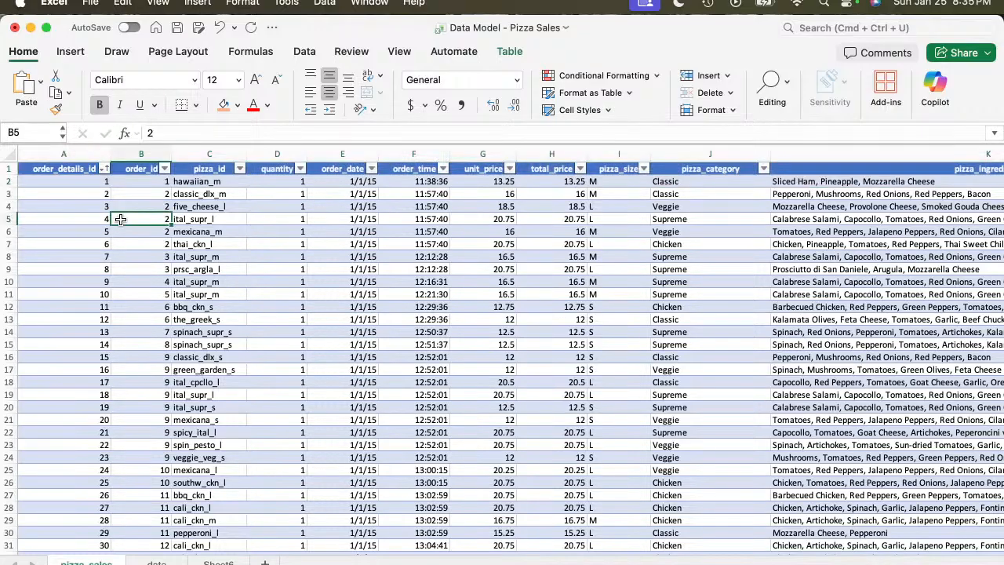
pyautogui.click(90, 248)
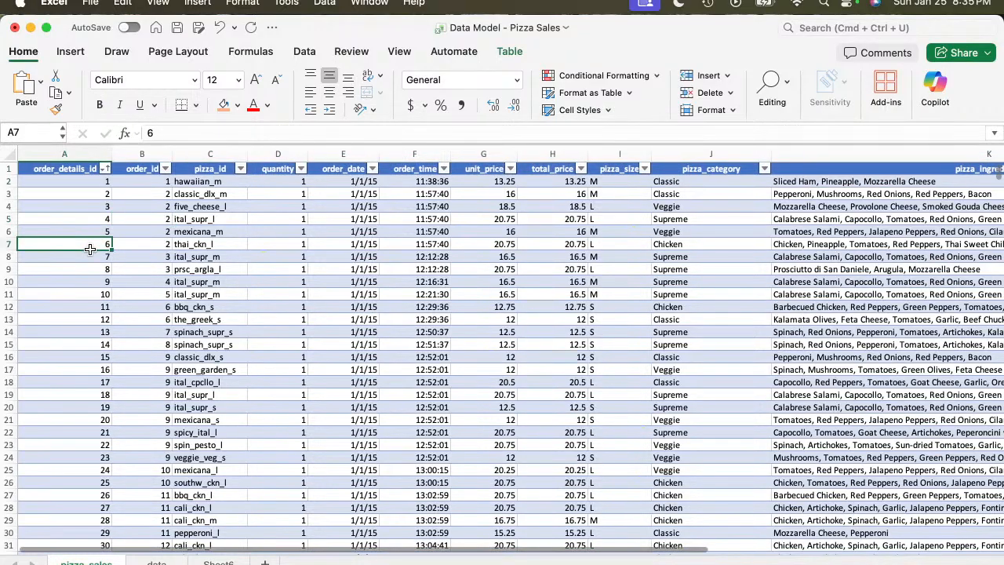
pyautogui.press('super+Down')
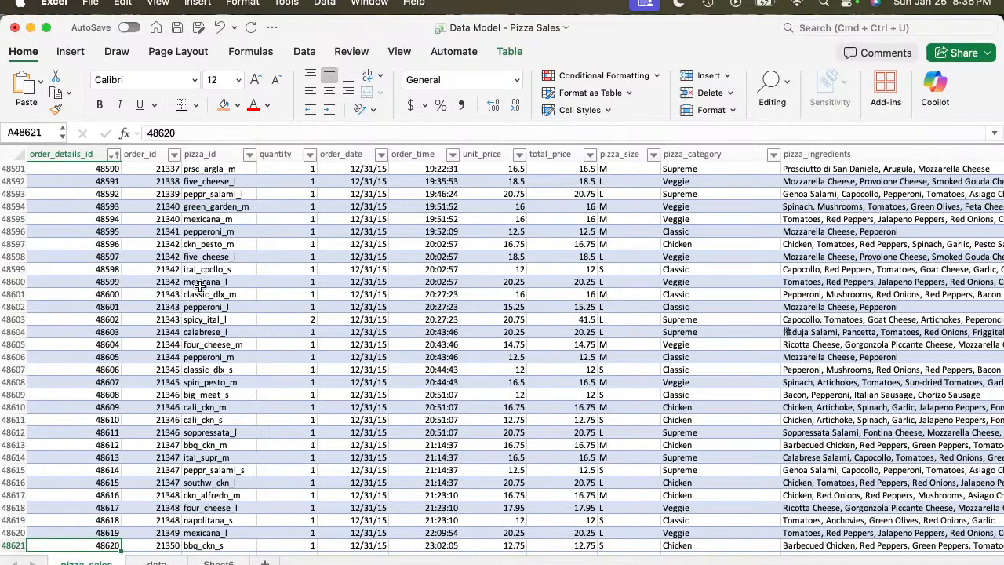
pyautogui.scroll(-1, 200, 287)
pyautogui.scroll(5, 200, 287)
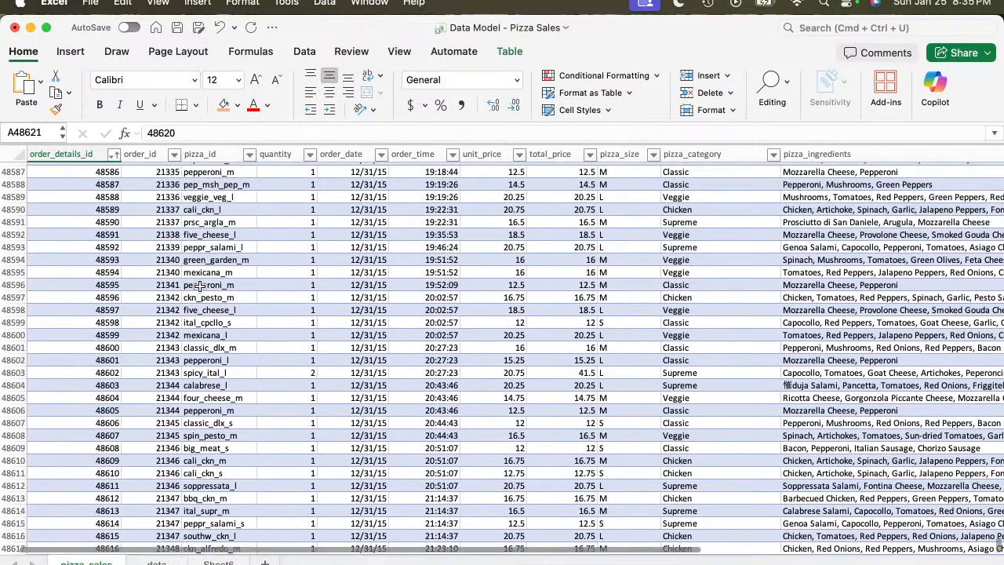
pyautogui.scroll(15, 200, 287)
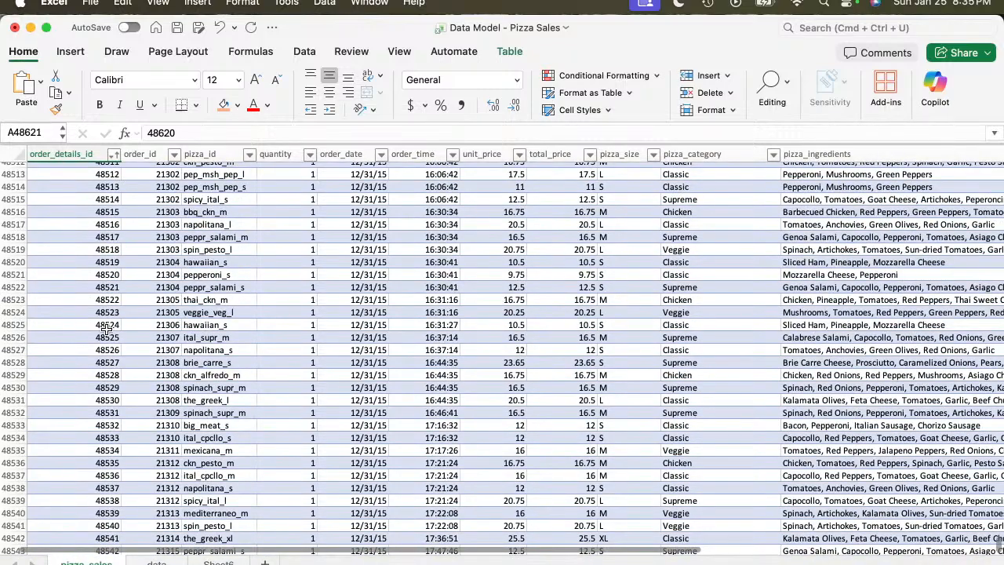
# Select the whole pizza_sales table starting from A1 and begin creating a PivotTable from it.
pyautogui.click(131, 349)
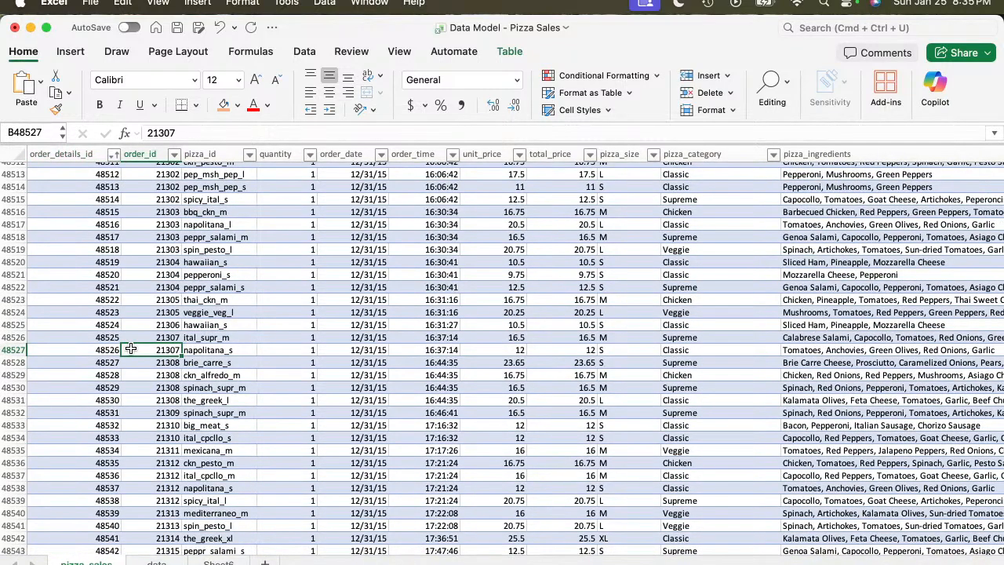
pyautogui.press('super+Up')
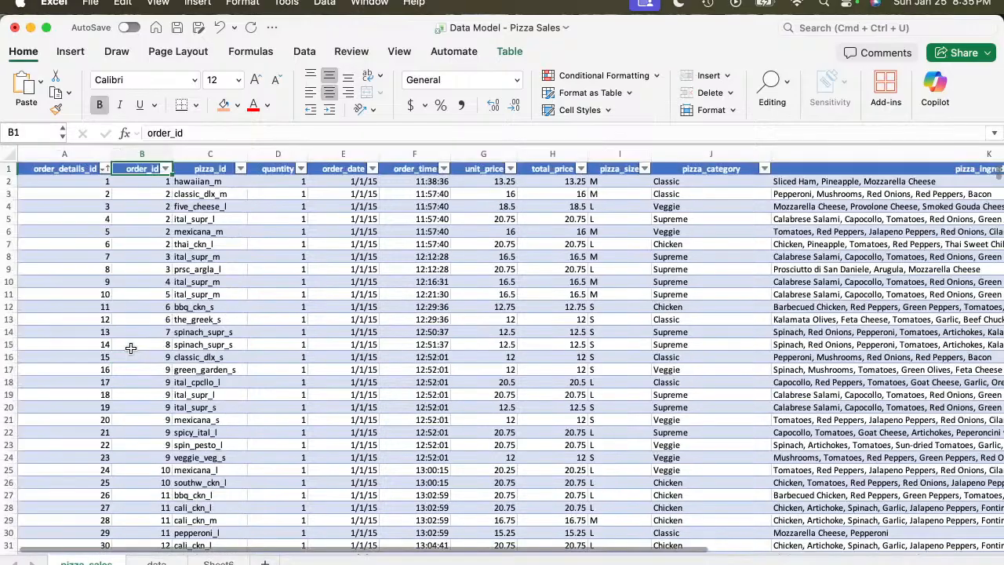
pyautogui.press('Left')
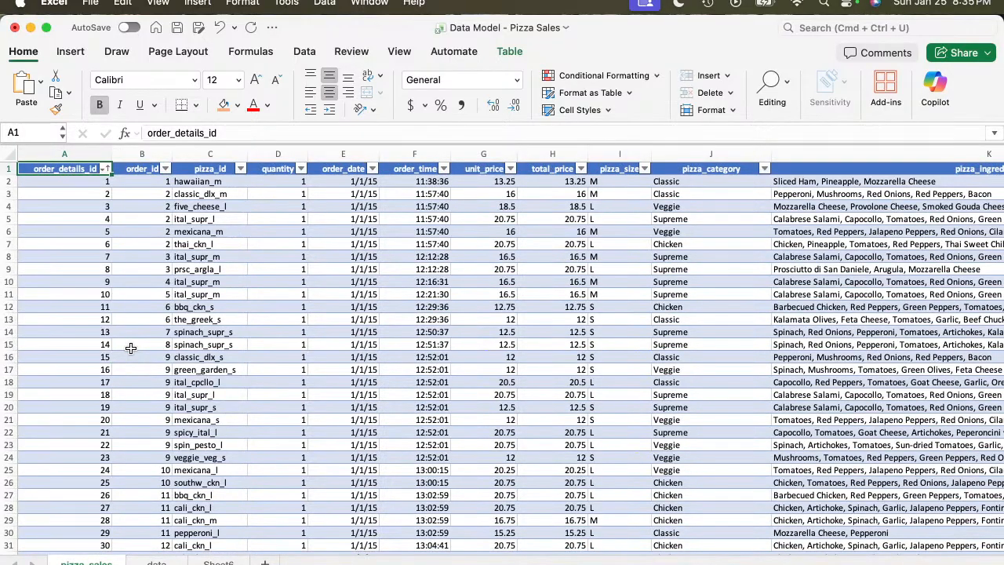
pyautogui.hotkey('ctrl', 'shift', 'End')
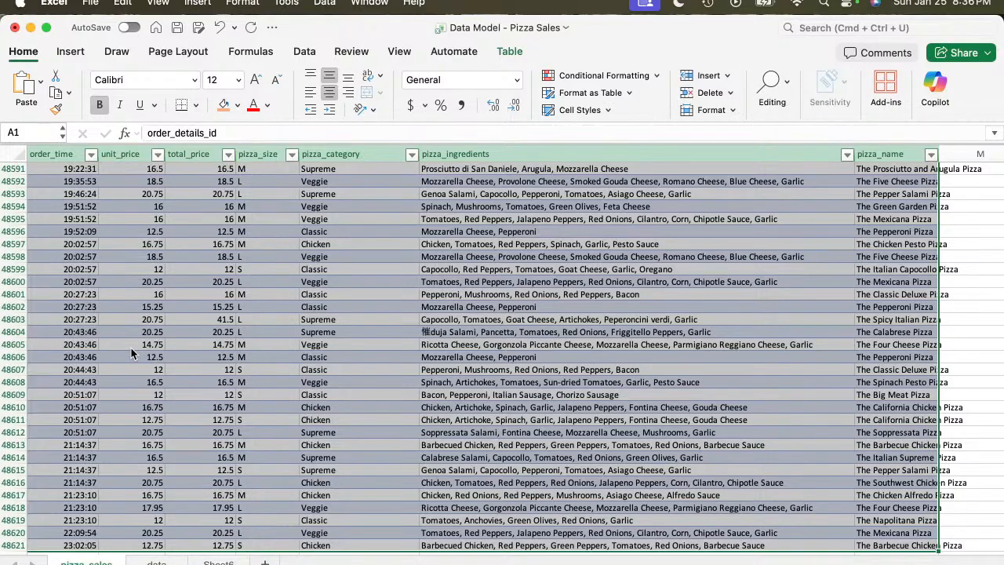
pyautogui.click(67, 54)
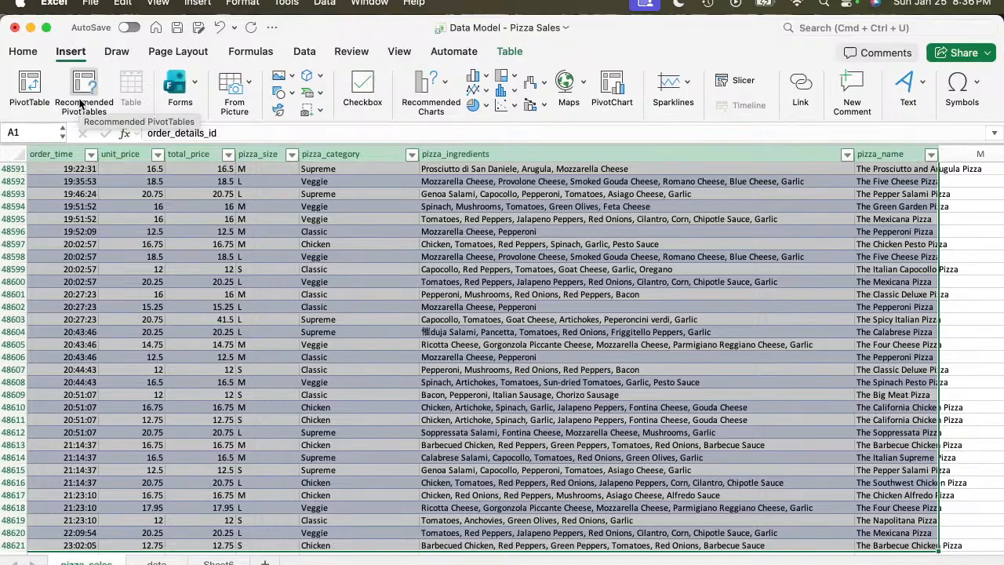
pyautogui.click(24, 86)
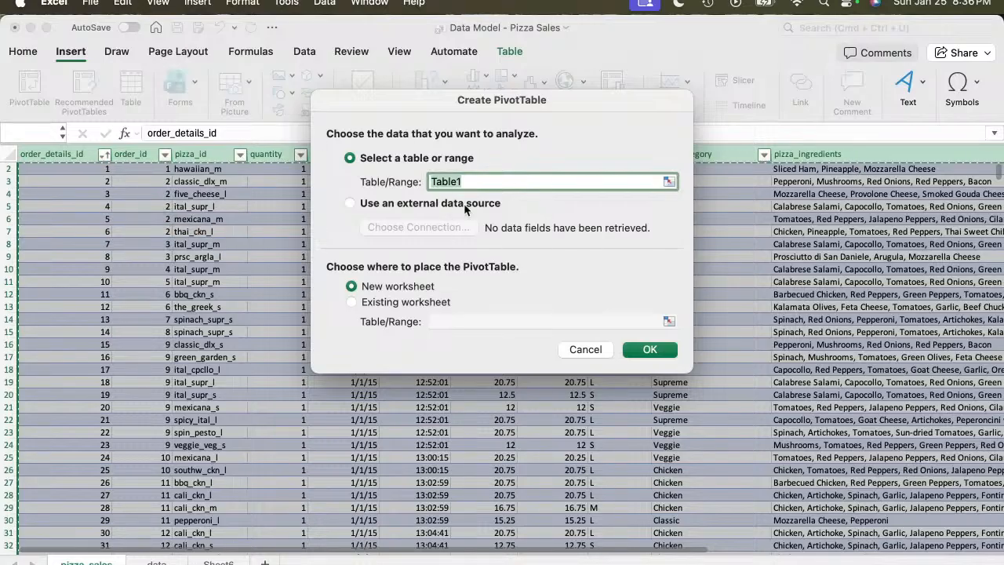
# Create the PivotTable from Table1 on the existing worksheet, placed at pizza_sales!$P$2.
pyautogui.click(357, 204)
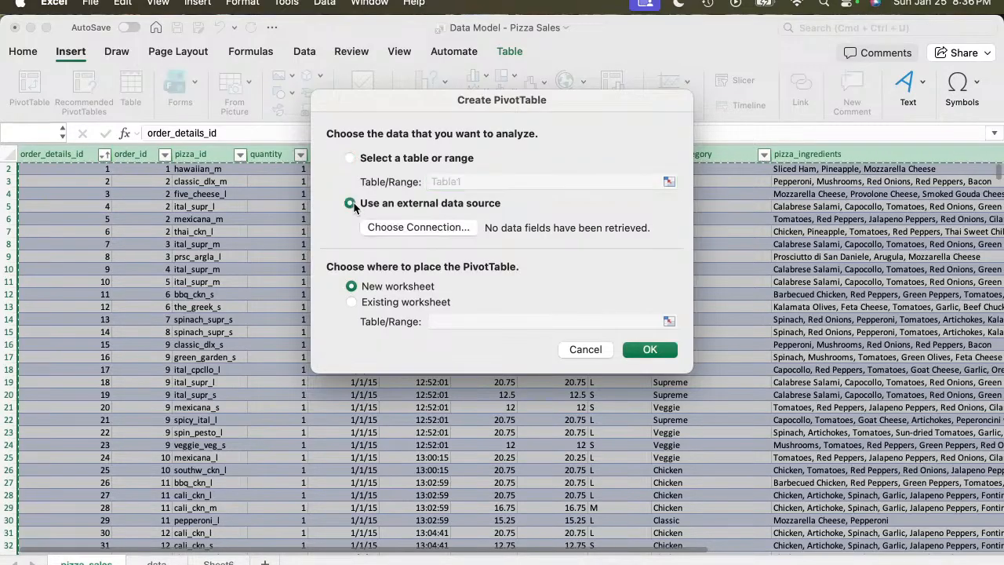
pyautogui.click(349, 158)
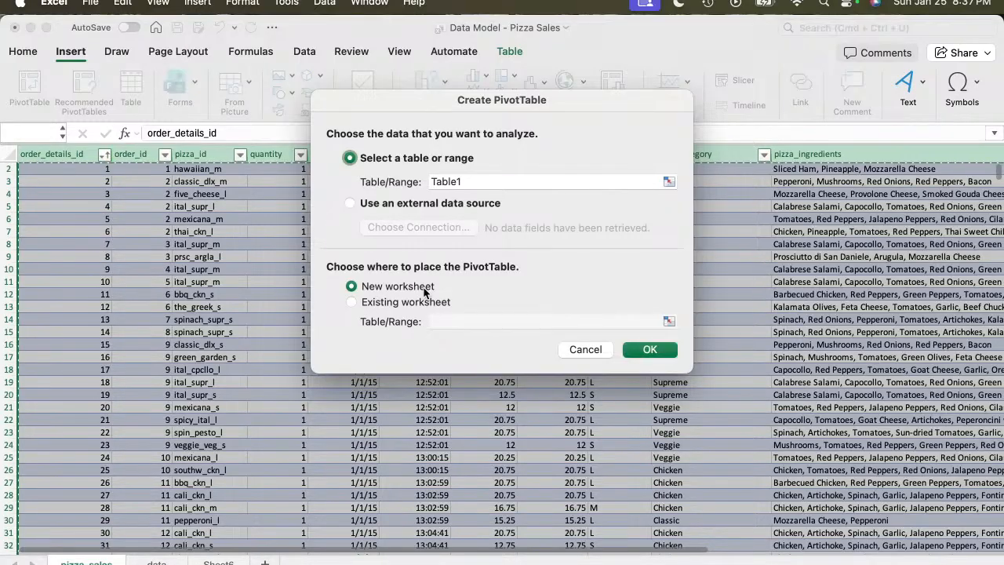
pyautogui.click(350, 303)
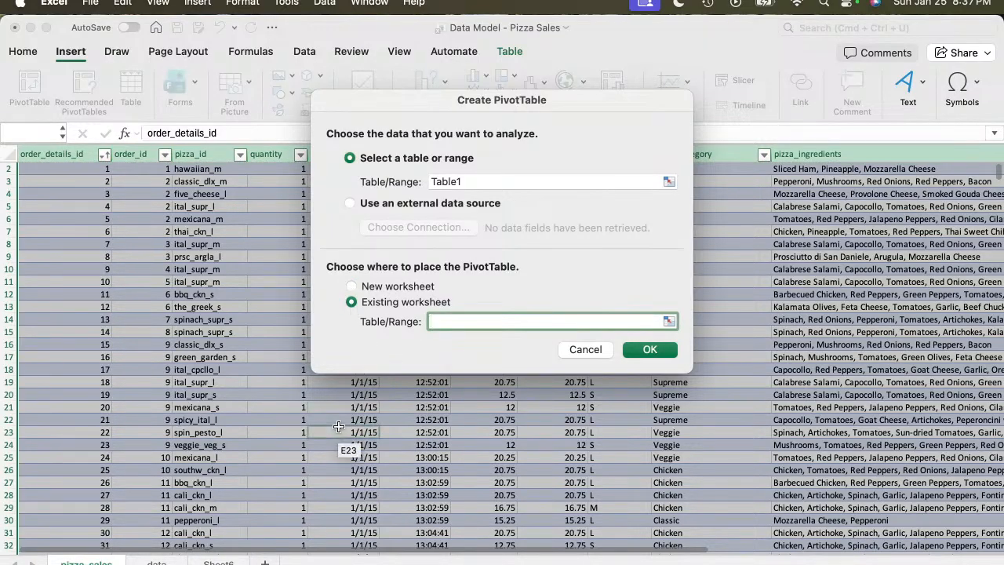
pyautogui.hscroll(10, 376, 427)
pyautogui.hscroll(15, 399, 428)
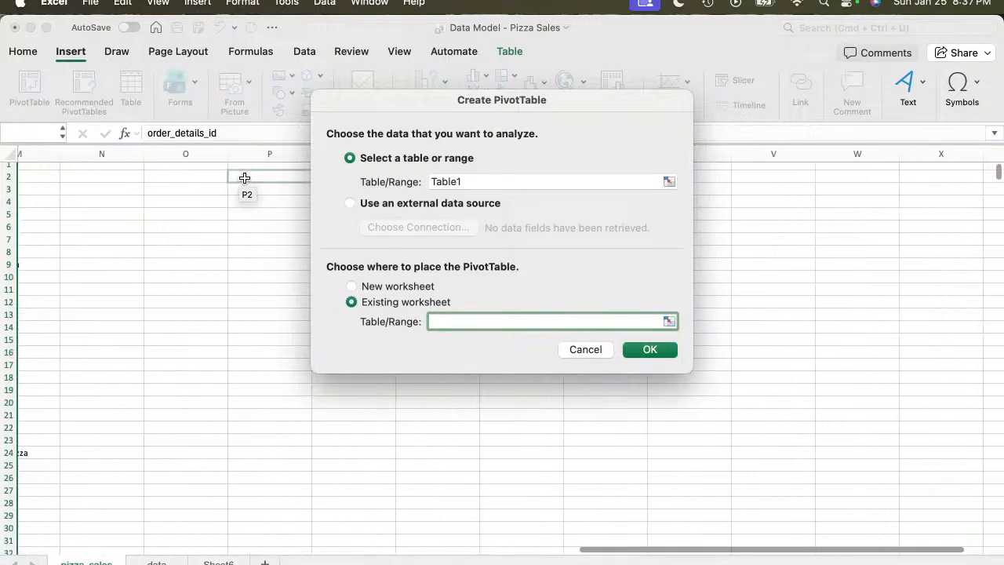
pyautogui.click(245, 179)
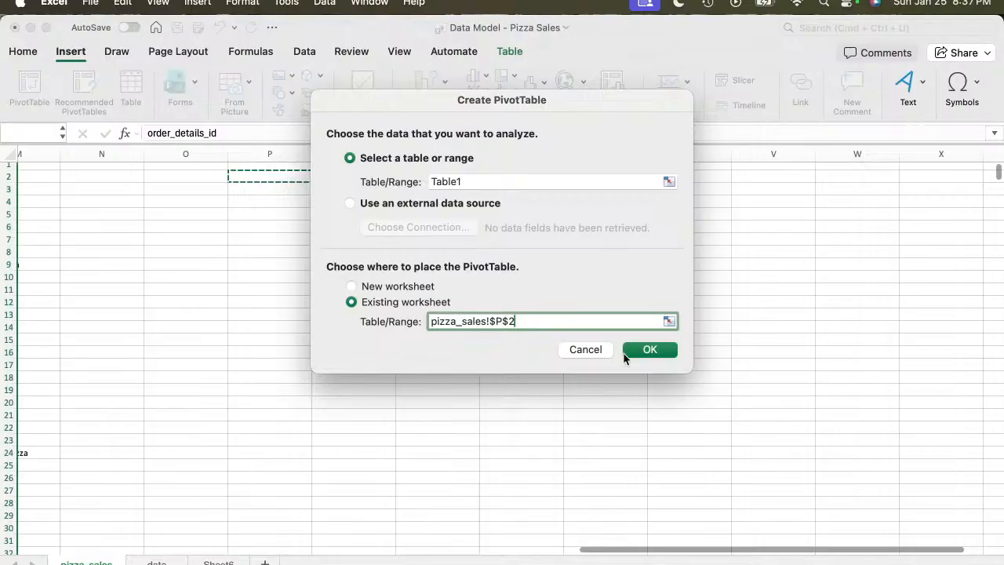
pyautogui.click(653, 350)
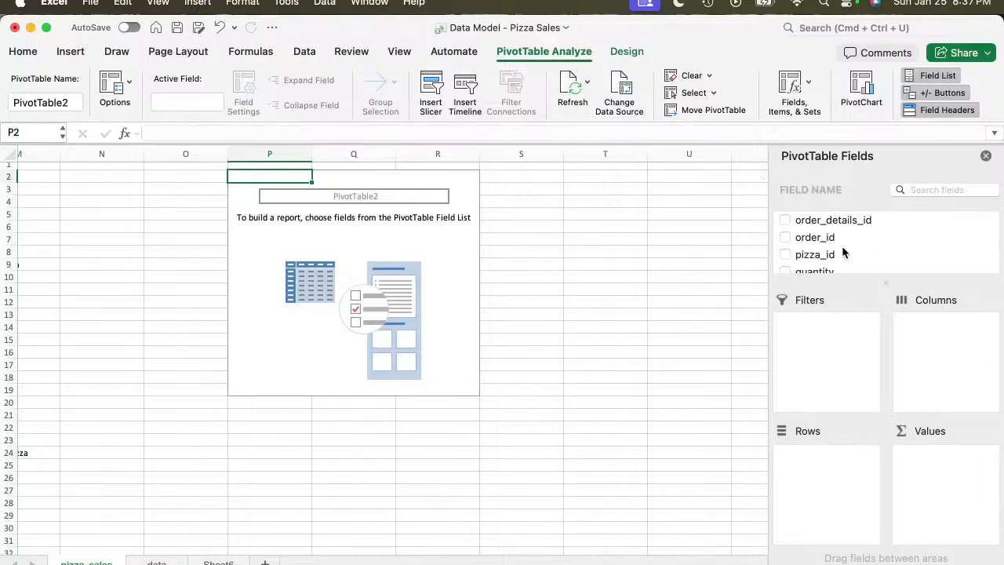
# Review the available PivotTable fields and the empty report's placement beside the sales data.
pyautogui.scroll(-5, 842, 246)
pyautogui.scroll(5, 843, 251)
pyautogui.hscroll(-2, 102, 346)
pyautogui.hscroll(-5, 102, 347)
pyautogui.hscroll(8, 100, 345)
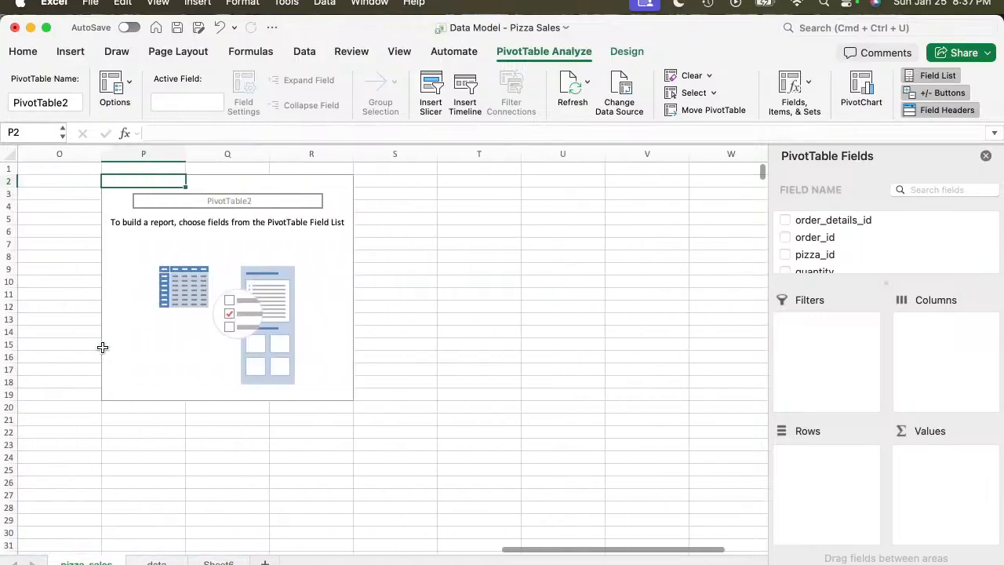
pyautogui.hscroll(-2, 139, 327)
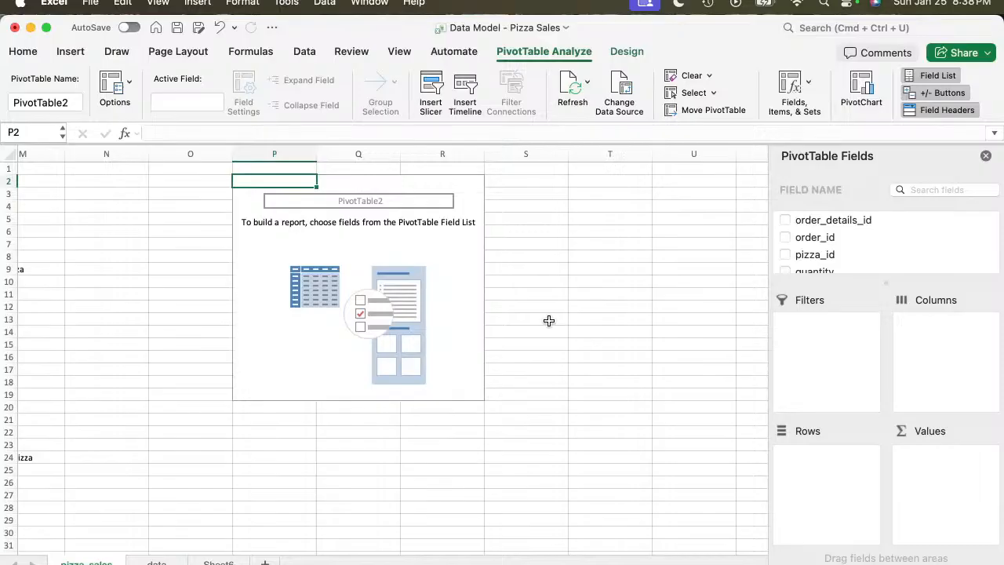
# Select the entire pizza_sales table again and create another PivotTable from Table1 on a new worksheet.
pyautogui.hscroll(-10, 277, 336)
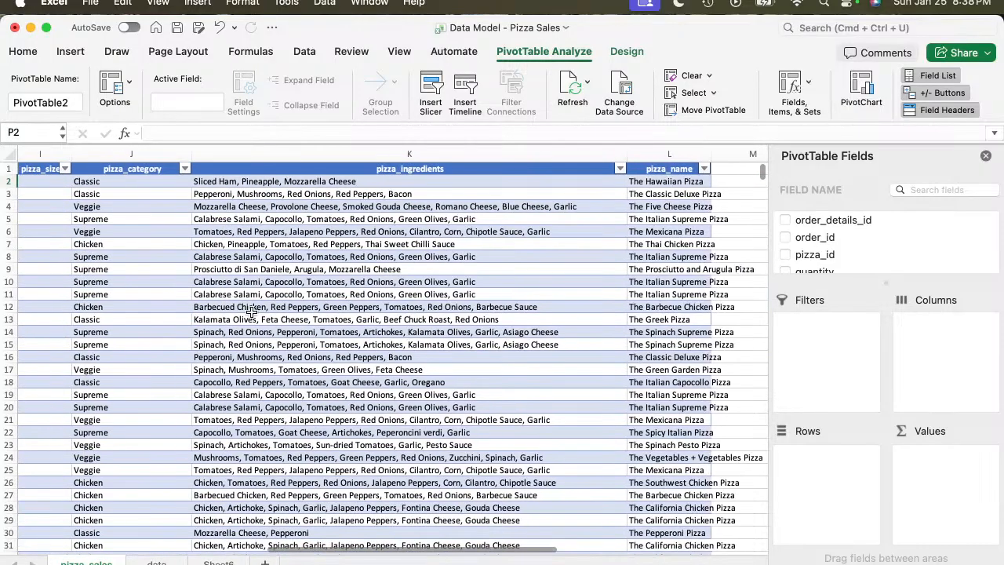
pyautogui.click(227, 285)
pyautogui.press('super+a')
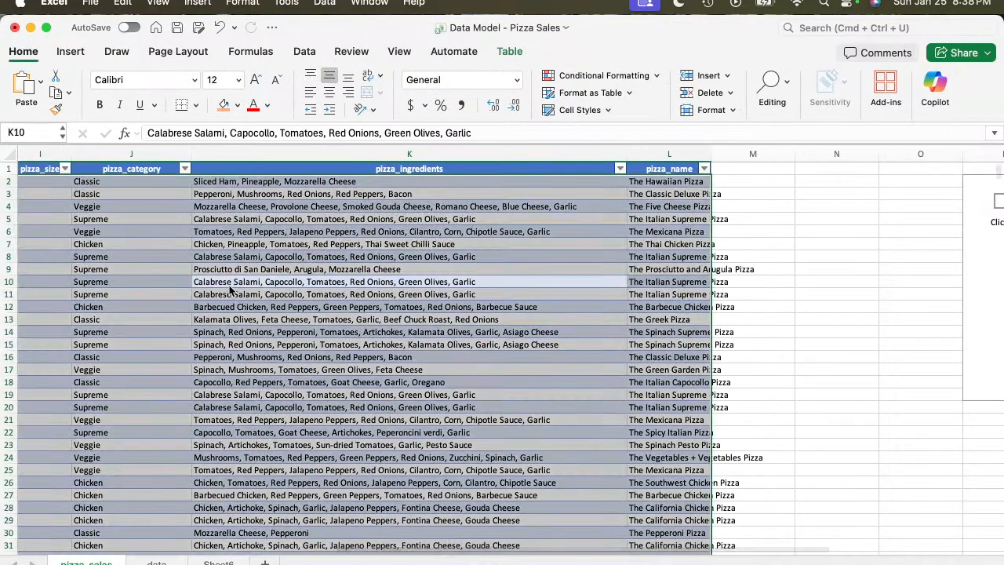
pyautogui.click(69, 52)
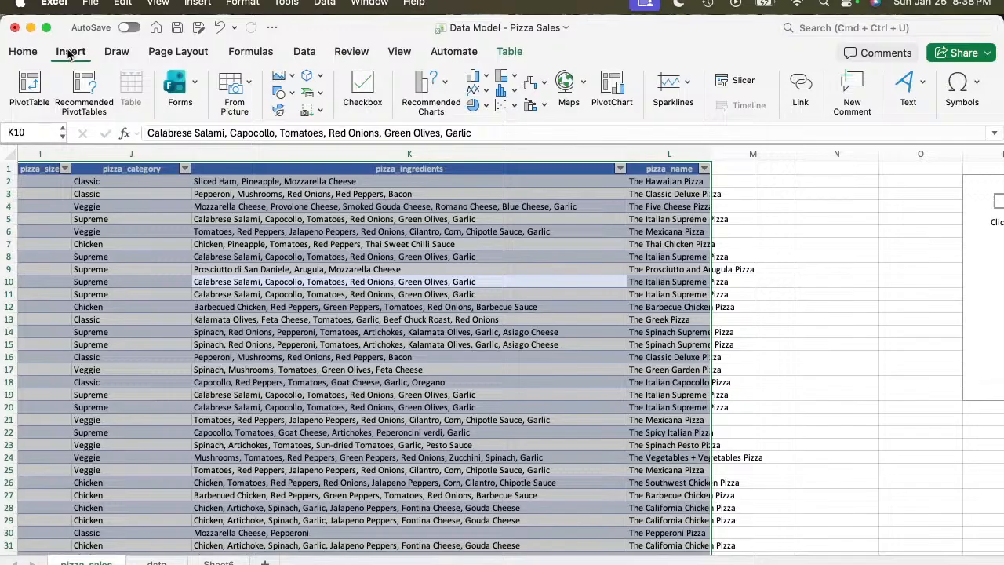
pyautogui.click(32, 87)
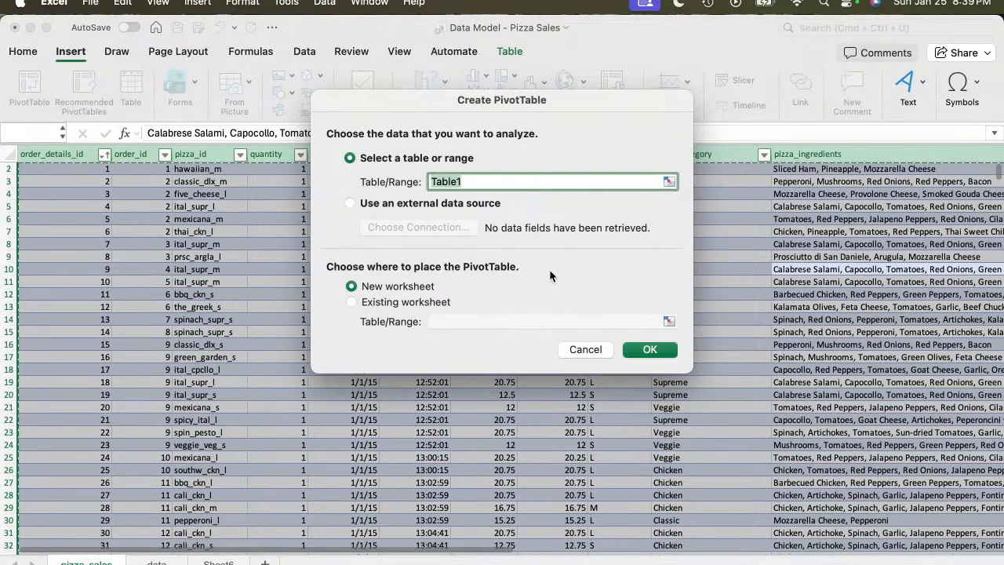
pyautogui.click(650, 351)
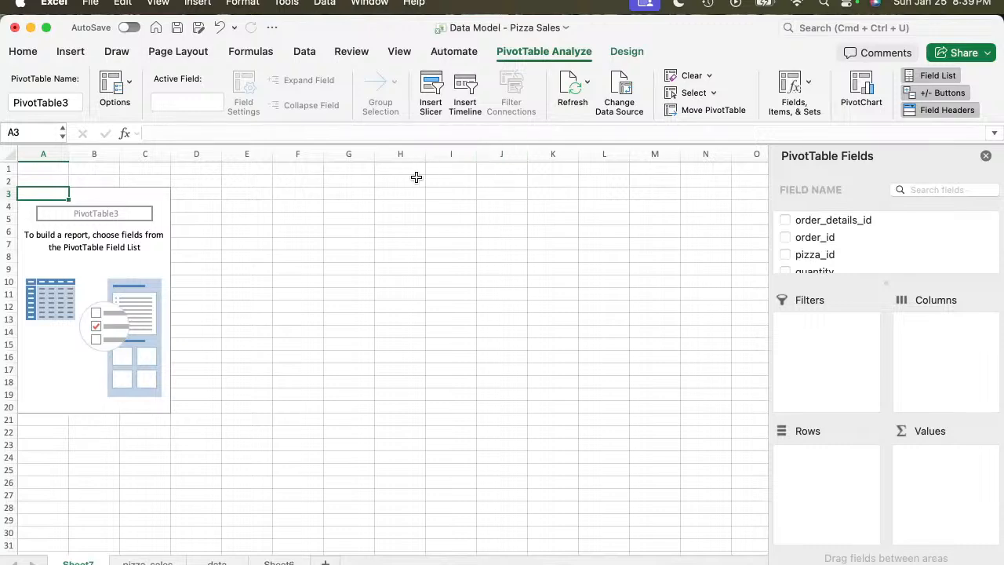
# Enter the label "sales by category" in cell I2 of the new PivotTable sheet.
pyautogui.click(451, 178)
pyautogui.write('sales')
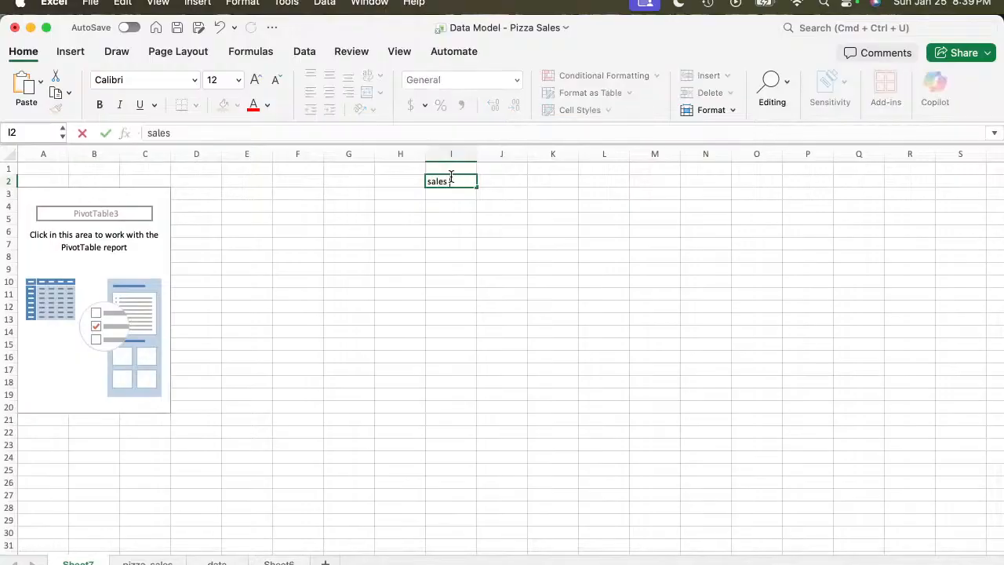
pyautogui.write(' by category')
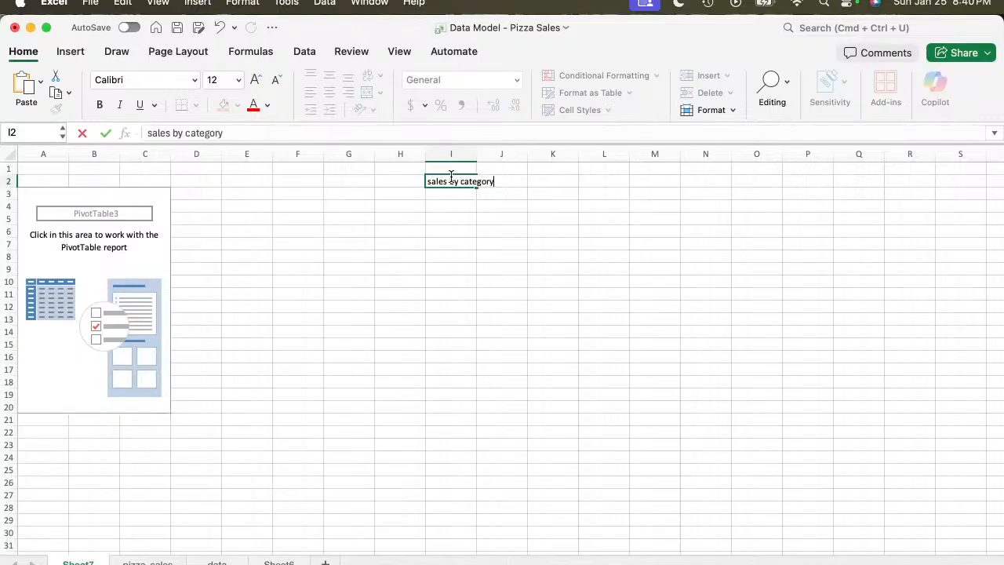
pyautogui.press('Return')
# Apply the orange fill to the "sales by category" cell and auto-fit column I to its text.
pyautogui.click(461, 182)
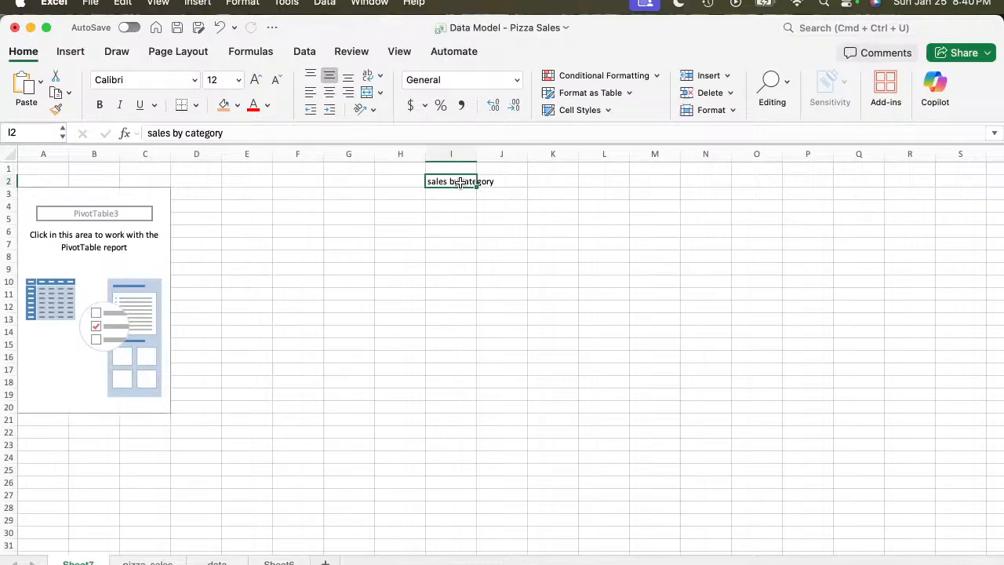
pyautogui.click(224, 106)
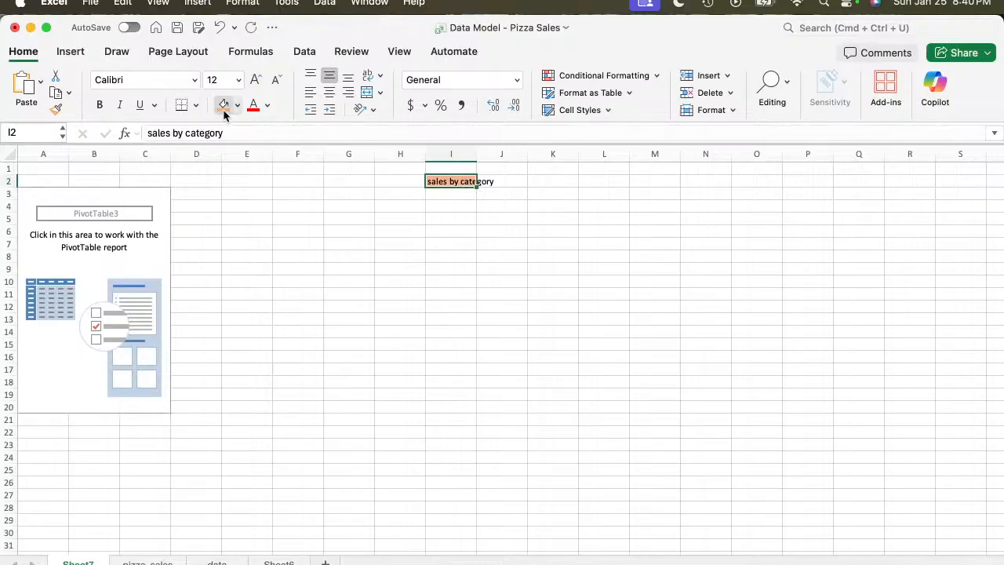
pyautogui.click(147, 198)
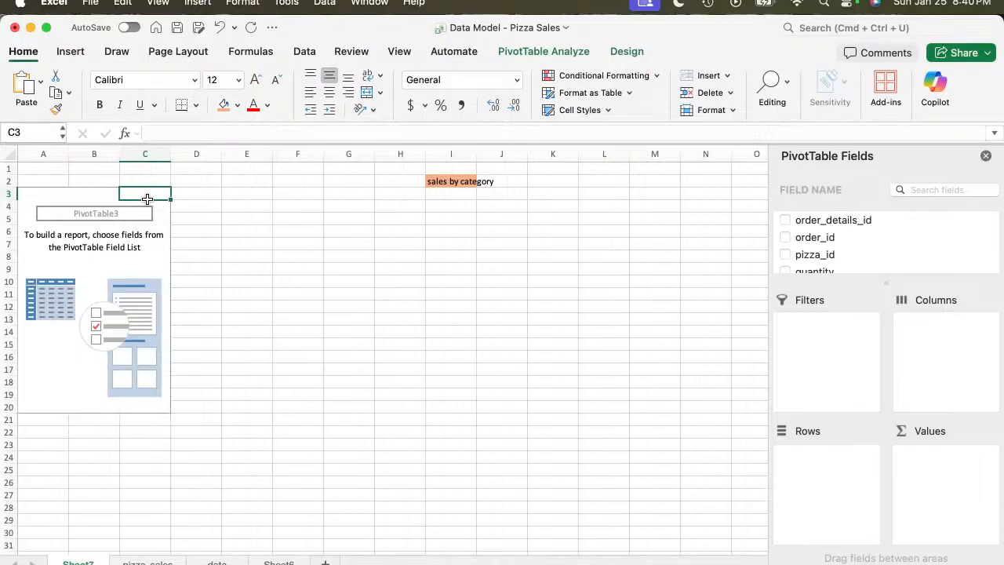
pyautogui.click(476, 152)
pyautogui.doubleClick(475, 152)
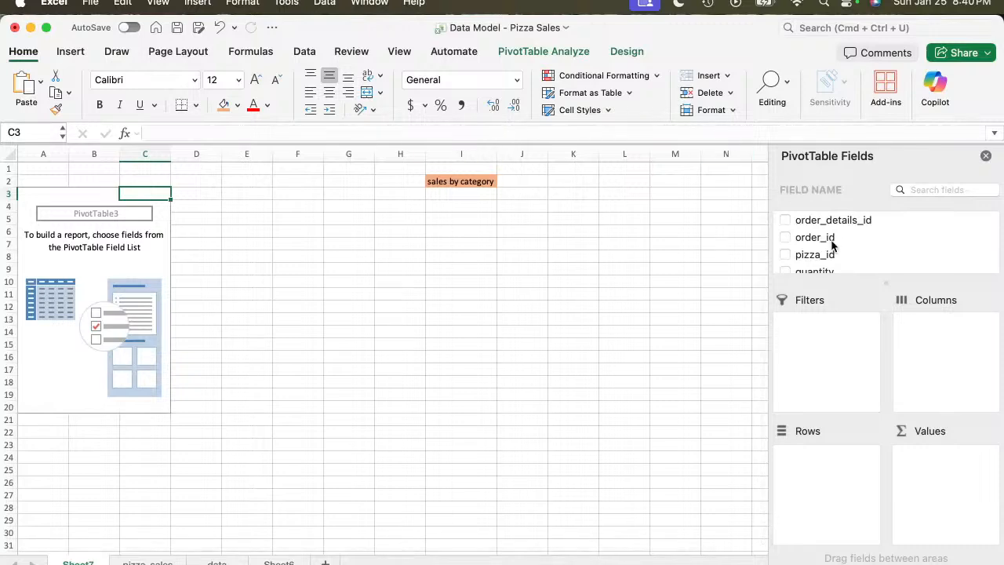
# Find total_price in the PivotTable field list and add it to the values area as a sum.
pyautogui.scroll(-7, 832, 246)
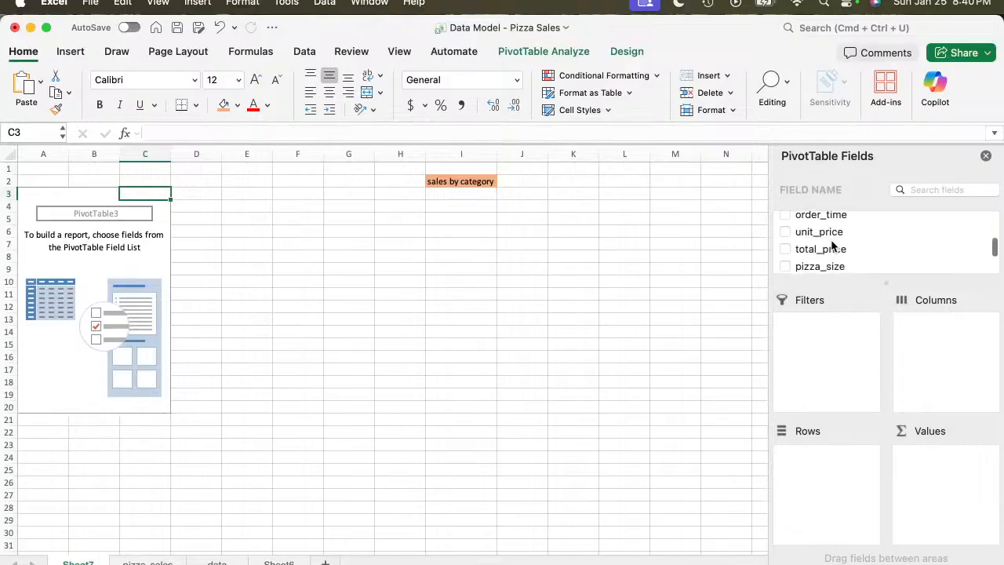
pyautogui.scroll(-1, 832, 245)
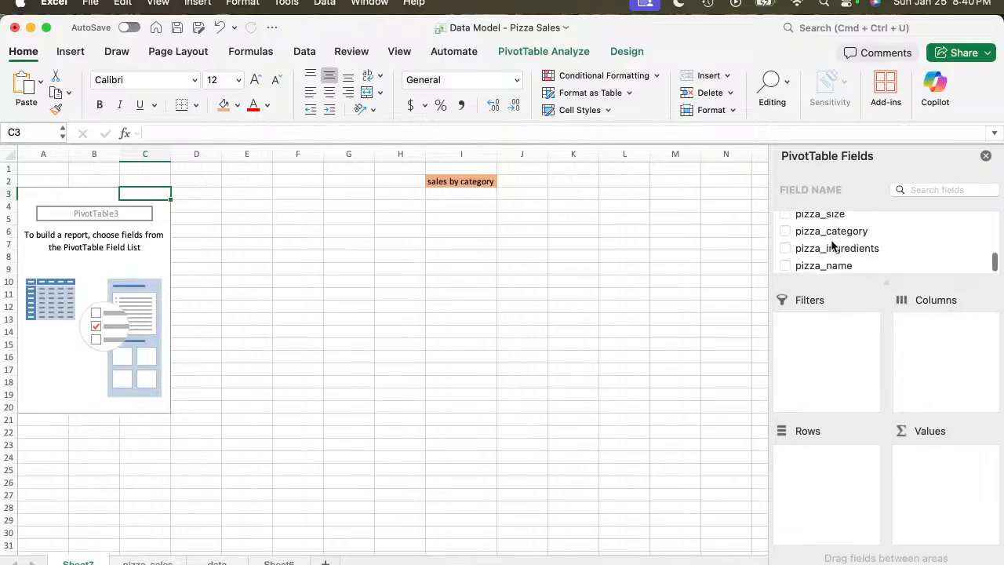
pyautogui.scroll(3, 833, 246)
pyautogui.click(833, 244)
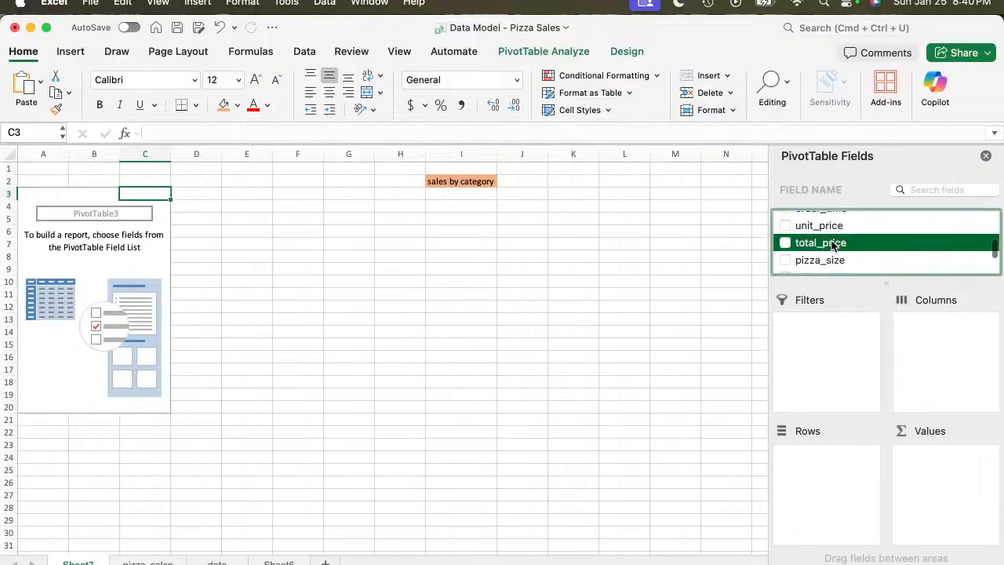
pyautogui.moveTo(833, 245); pyautogui.dragTo(941, 469)
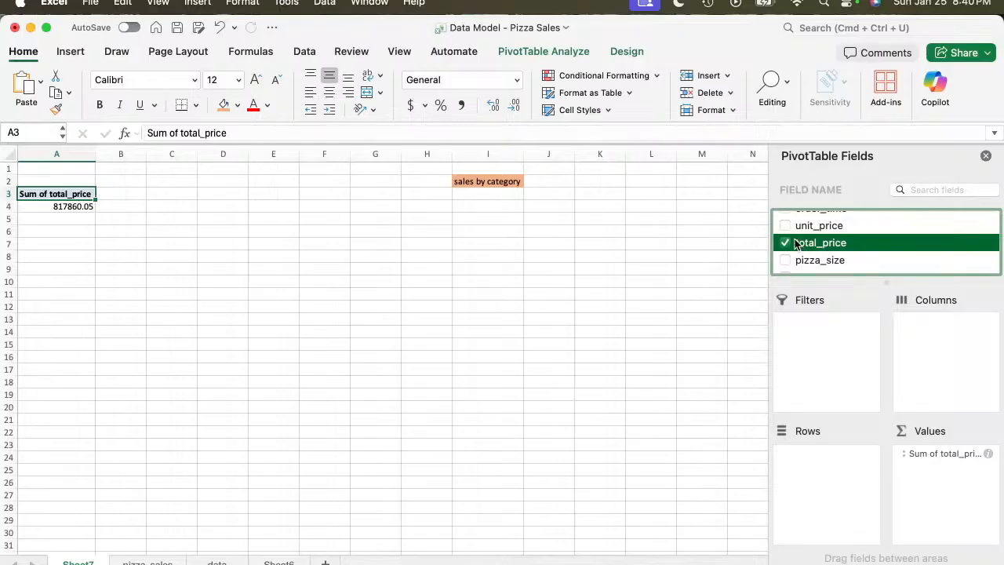
# Search the PivotTable fields for "cat" and place pizza_category in the rows area.
pyautogui.click(921, 190)
pyautogui.write('cat')
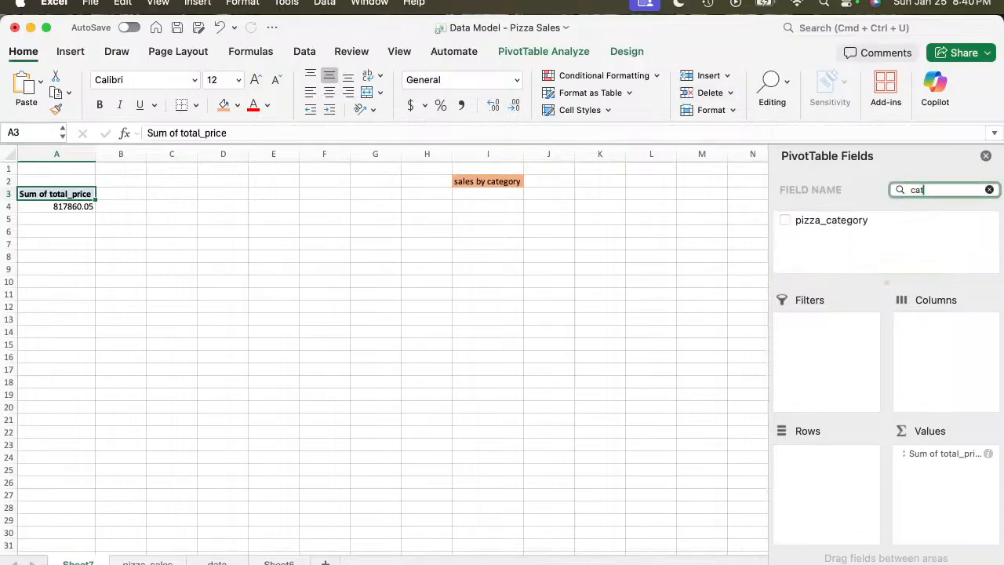
pyautogui.moveTo(844, 225); pyautogui.dragTo(839, 469)
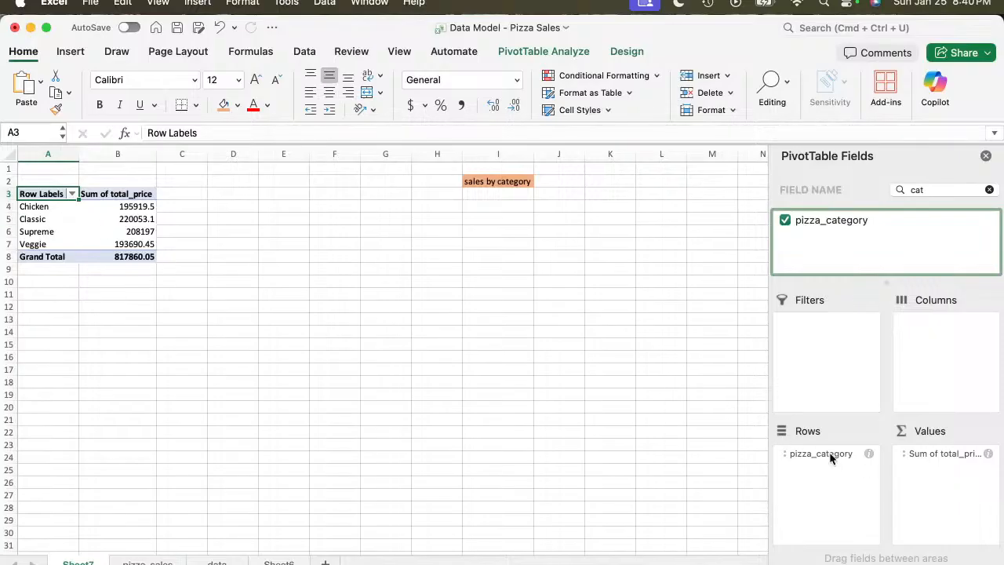
# Try pizza_category as columns to show the horizontal layout, and return it to rows.
pyautogui.moveTo(829, 452); pyautogui.dragTo(931, 341)
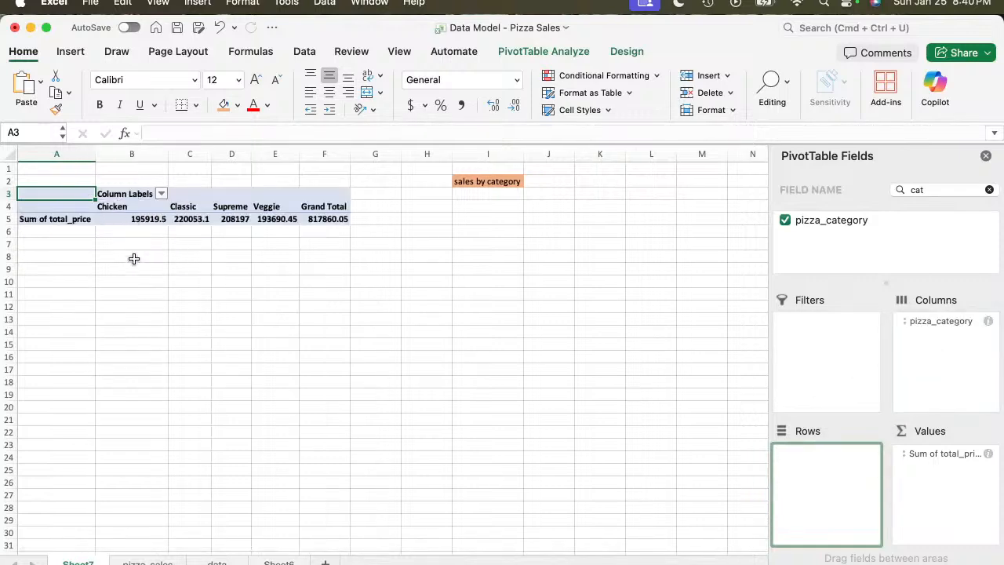
pyautogui.moveTo(941, 330); pyautogui.dragTo(843, 469)
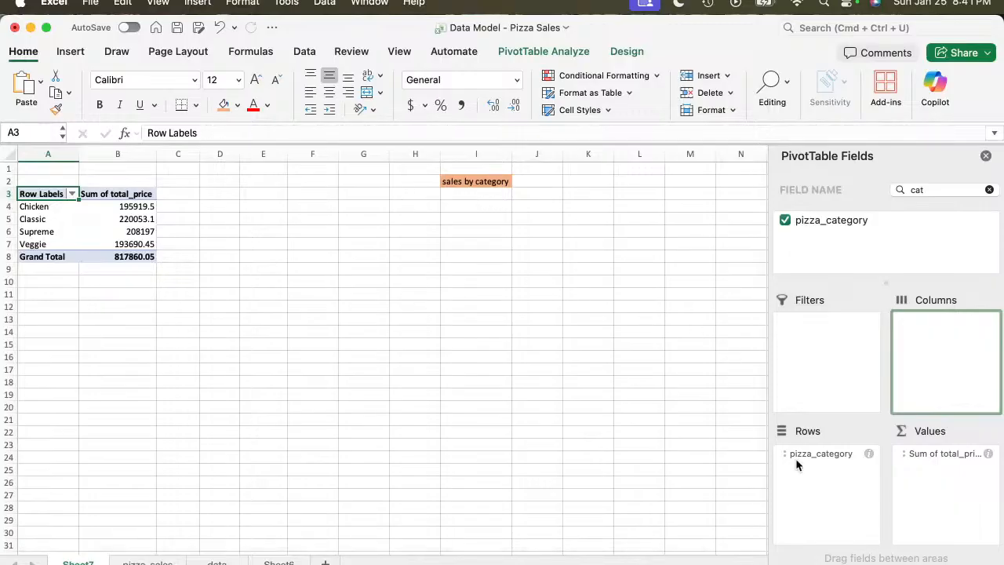
# Change the total_price values in column B to be summarized by Count instead of Sum.
pyautogui.click(935, 459)
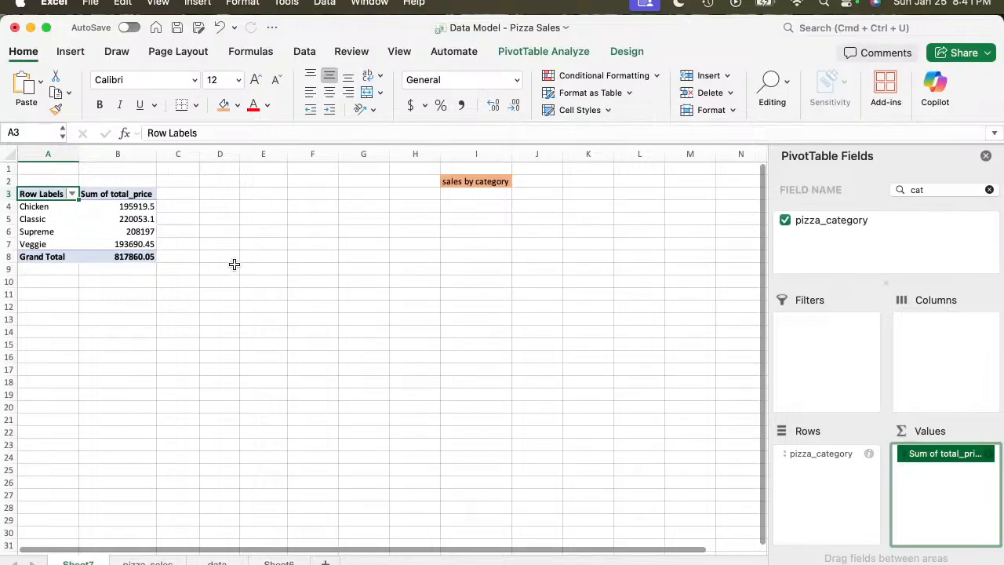
pyautogui.click(140, 207)
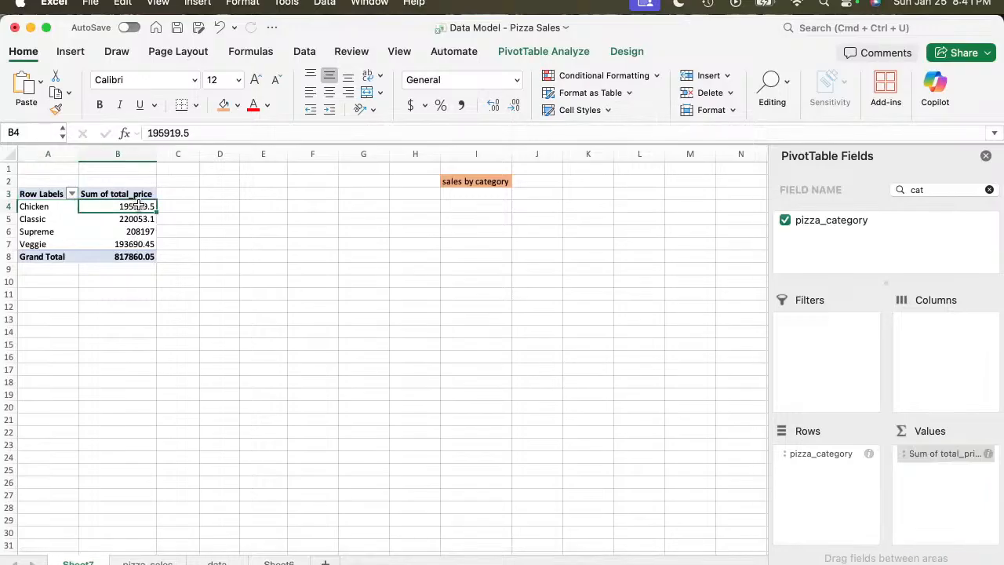
pyautogui.rightClick(139, 206)
pyautogui.moveTo(300, 347)
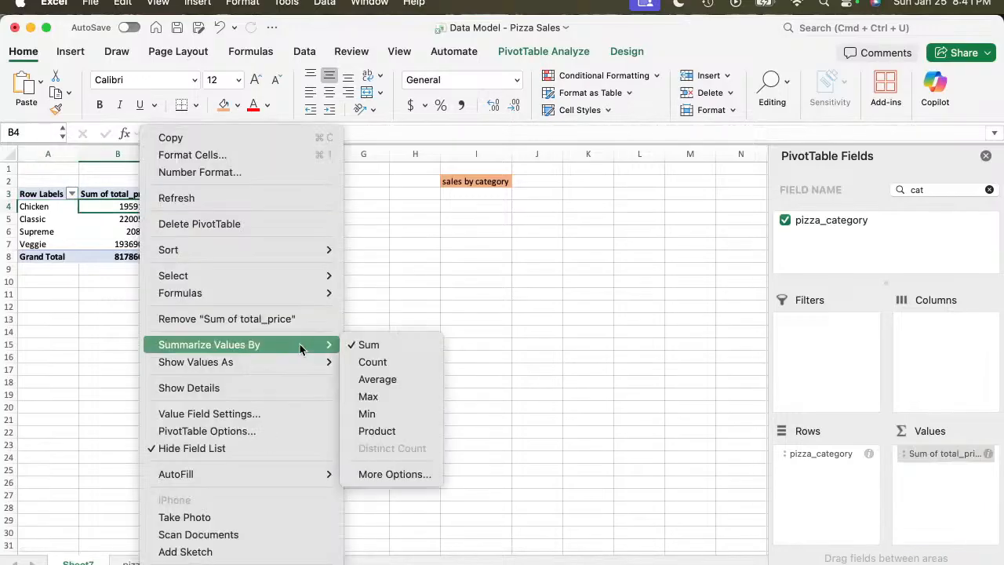
pyautogui.click(380, 366)
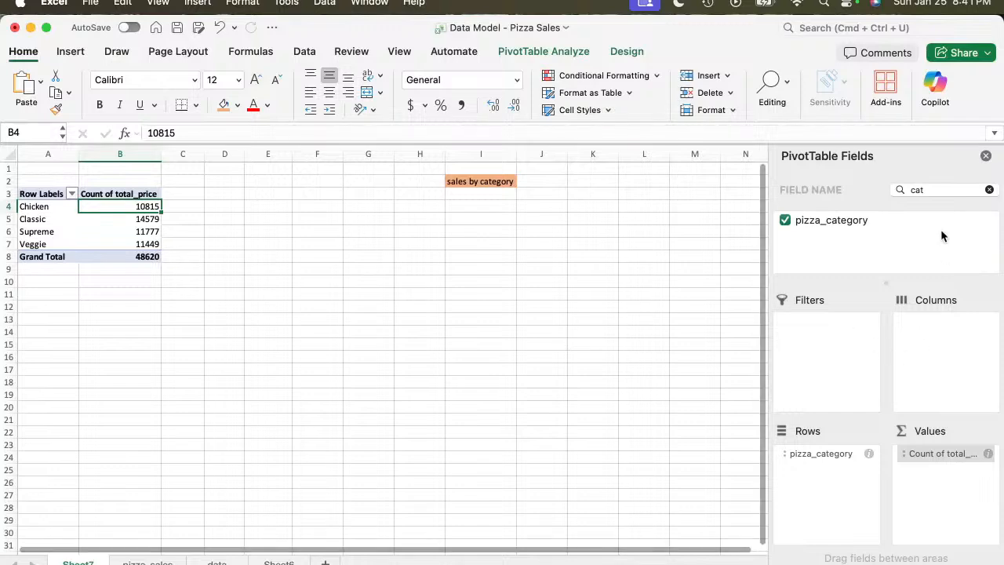
# Clear the field search and add total_price to the values area four more times as sums.
pyautogui.doubleClick(934, 189)
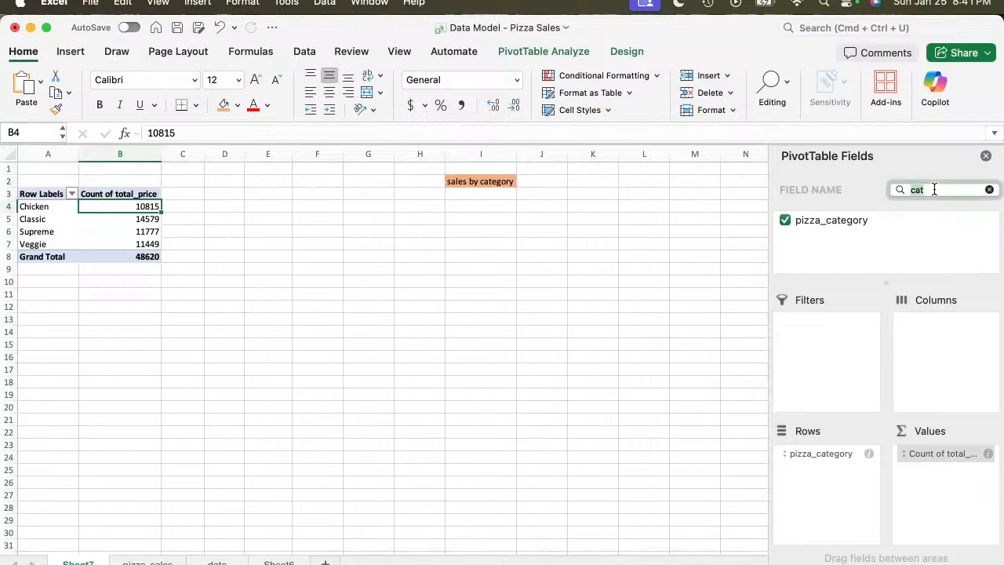
pyautogui.click(989, 189)
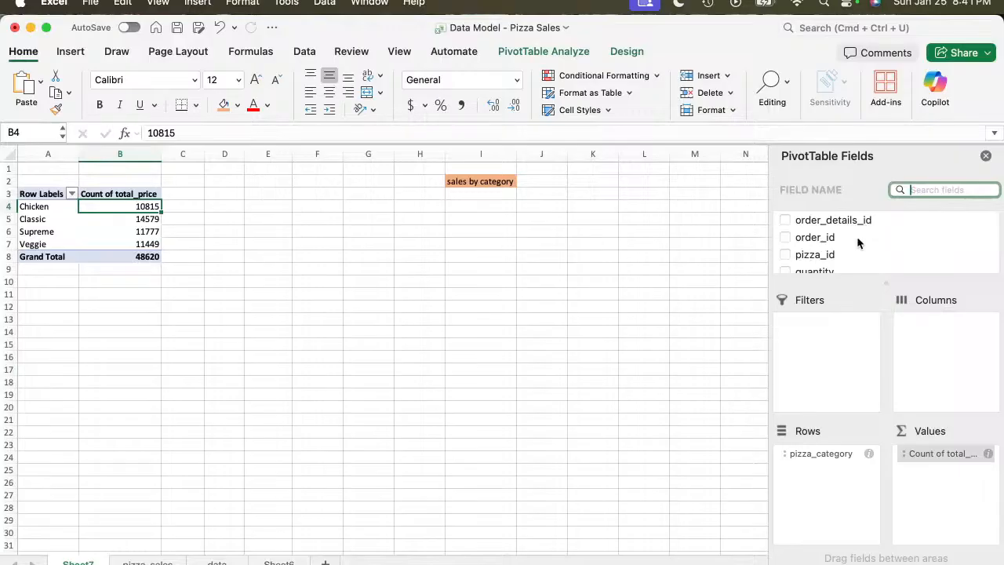
pyautogui.scroll(-5, 857, 242)
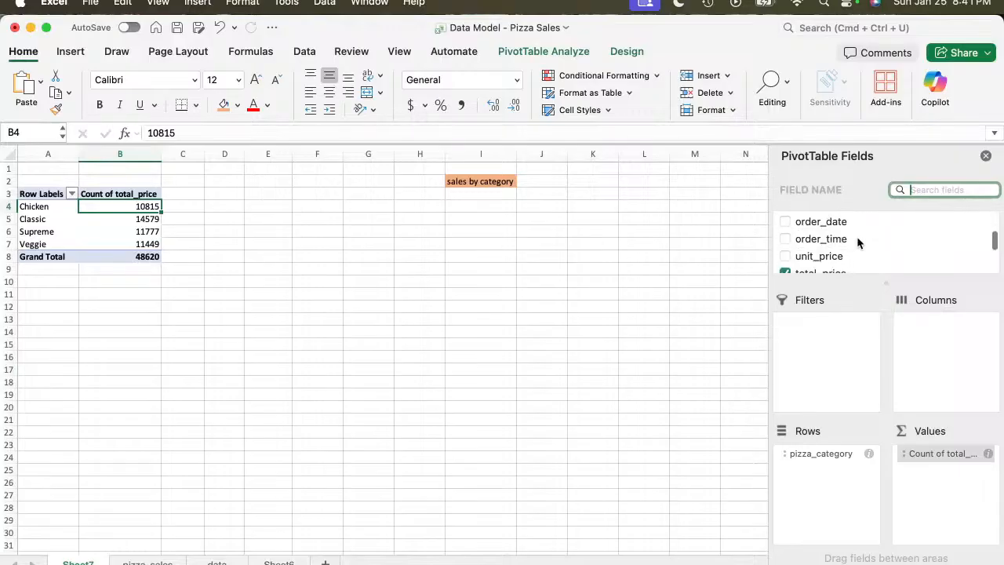
pyautogui.scroll(-3, 856, 236)
pyautogui.moveTo(842, 239); pyautogui.dragTo(948, 473)
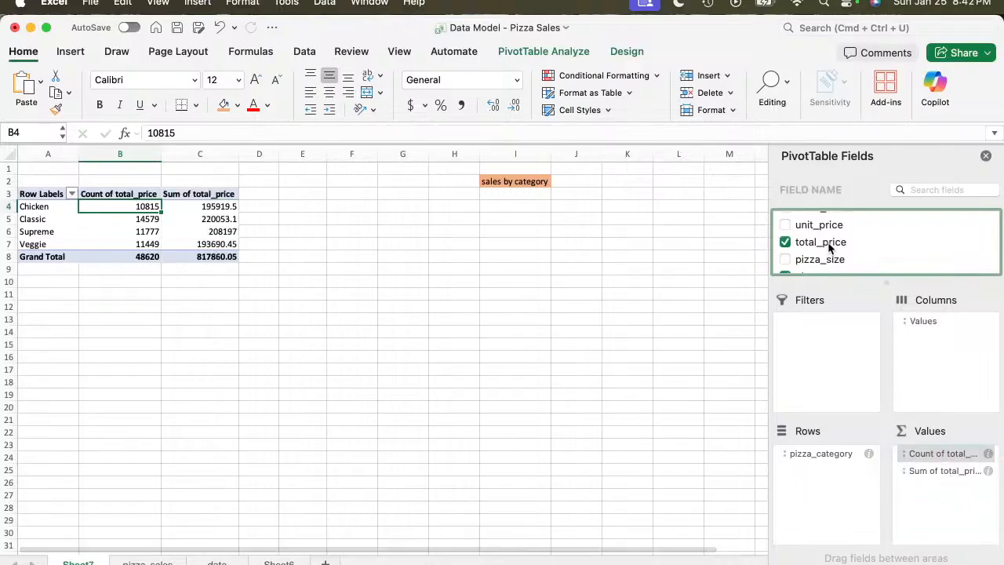
pyautogui.moveTo(830, 248); pyautogui.dragTo(942, 493)
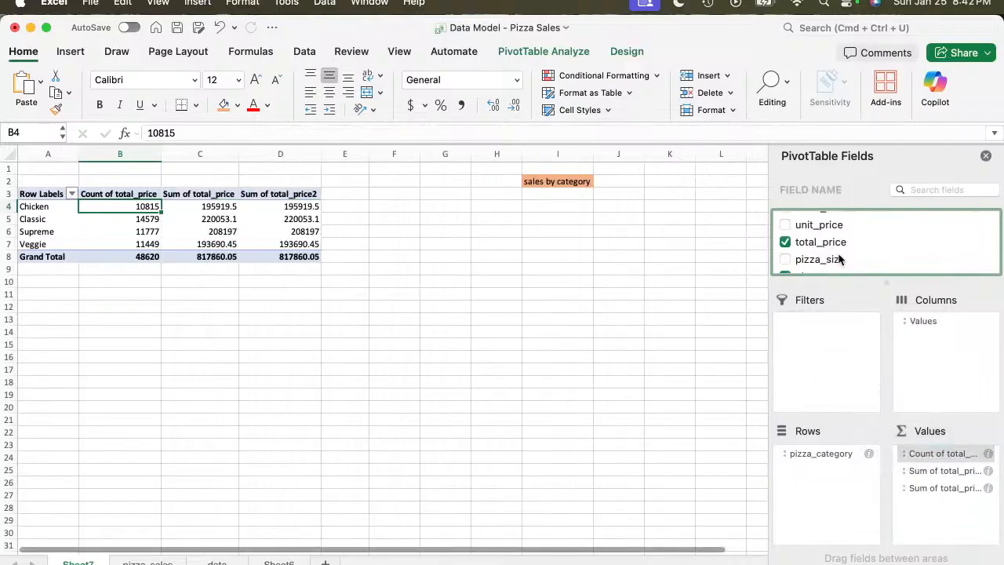
pyautogui.moveTo(832, 247); pyautogui.dragTo(949, 502)
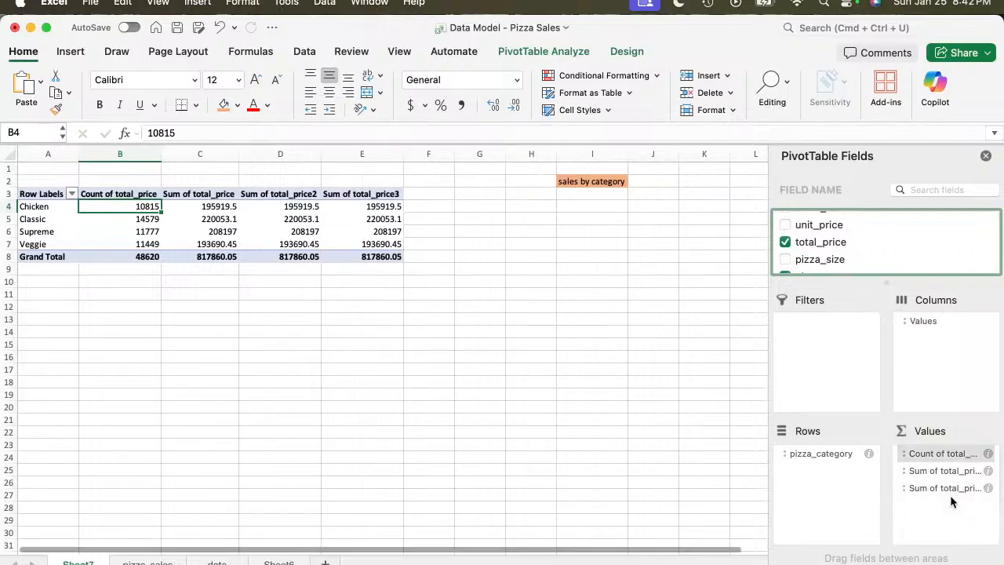
pyautogui.moveTo(828, 247); pyautogui.dragTo(953, 534)
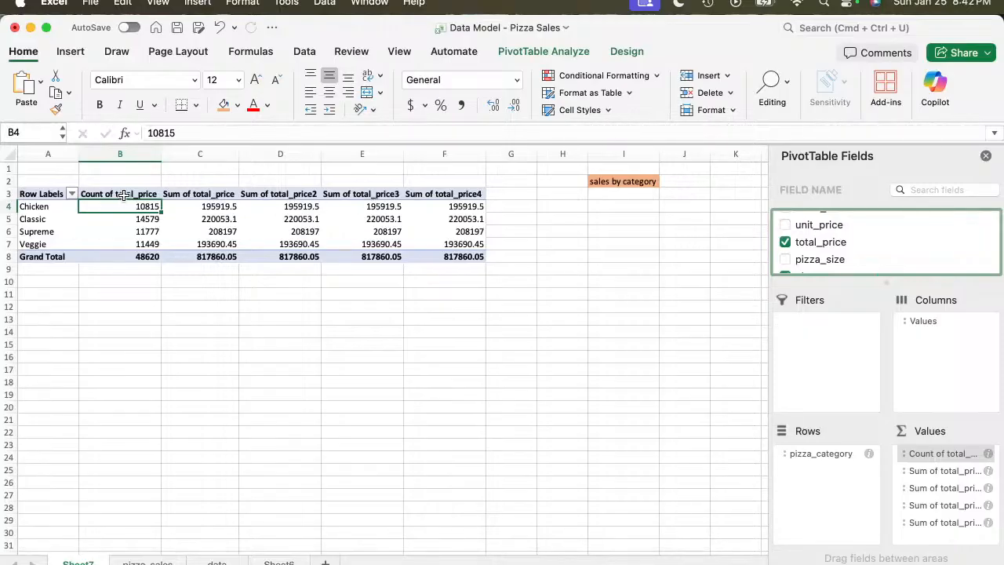
# Summarize the total_price2 values in column D by Max.
pyautogui.click(214, 202)
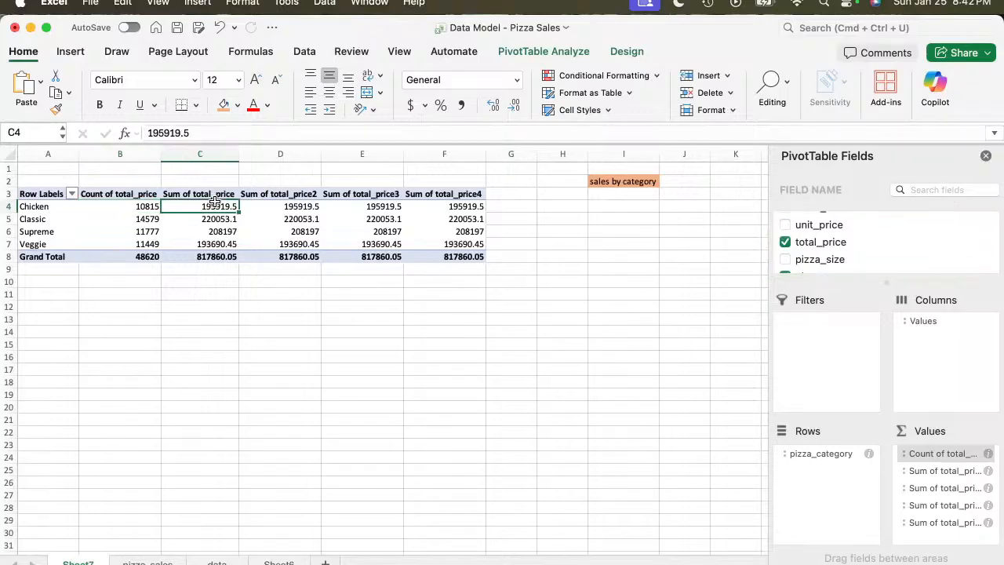
pyautogui.click(306, 207)
pyautogui.rightClick(306, 206)
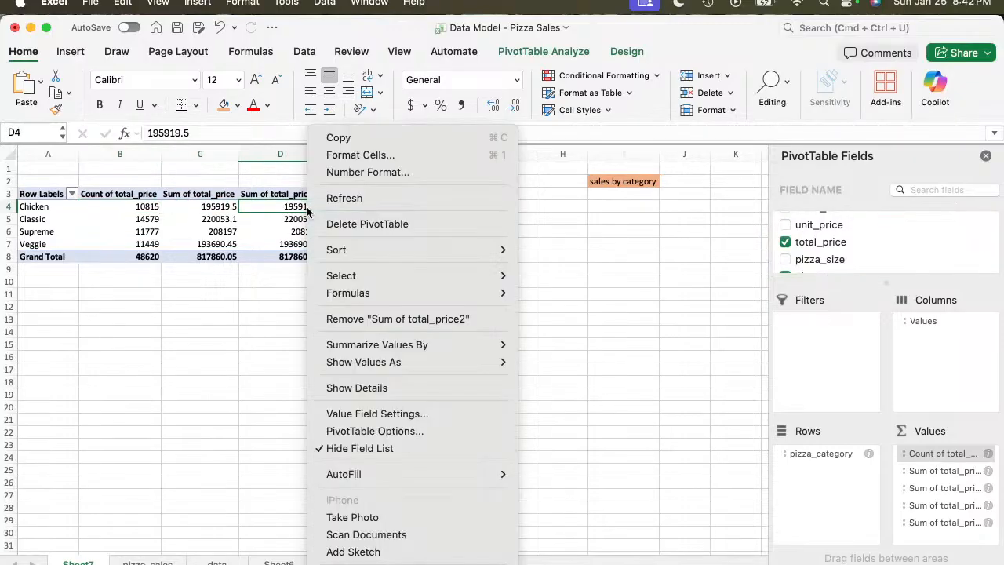
pyautogui.moveTo(492, 350)
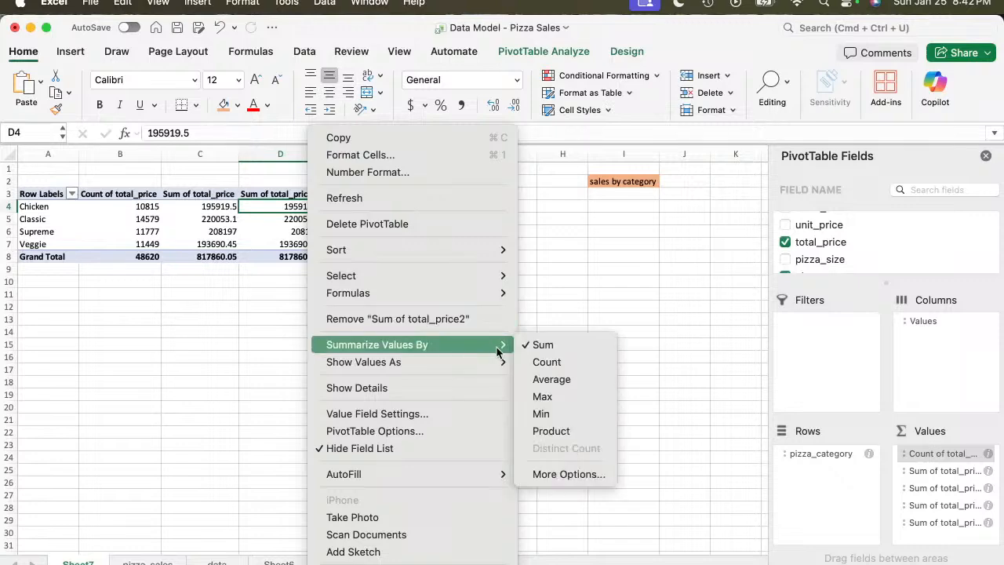
pyautogui.click(548, 397)
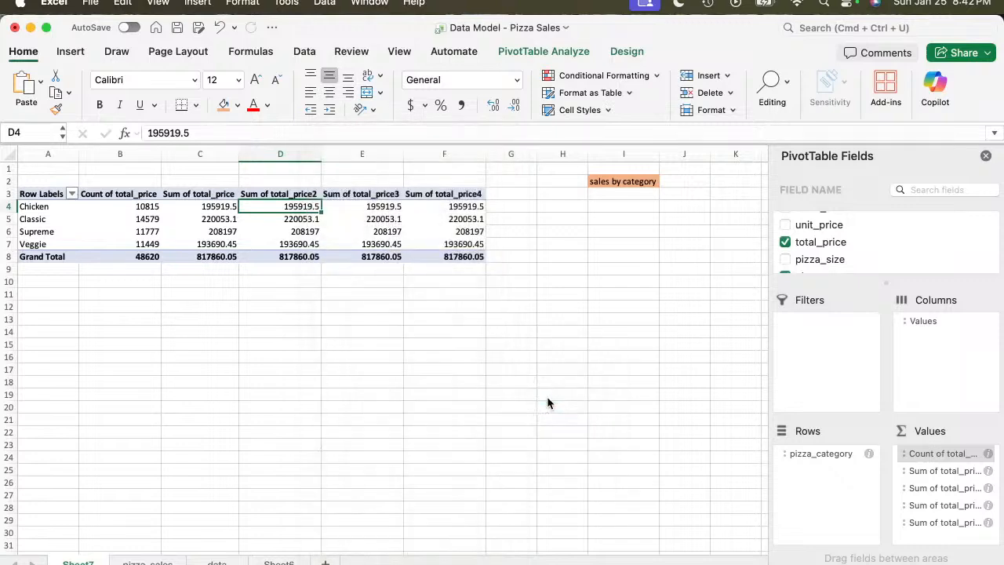
# Summarize the total_price3 values in column E by Min.
pyautogui.click(380, 205)
pyautogui.rightClick(380, 206)
pyautogui.moveTo(556, 361)
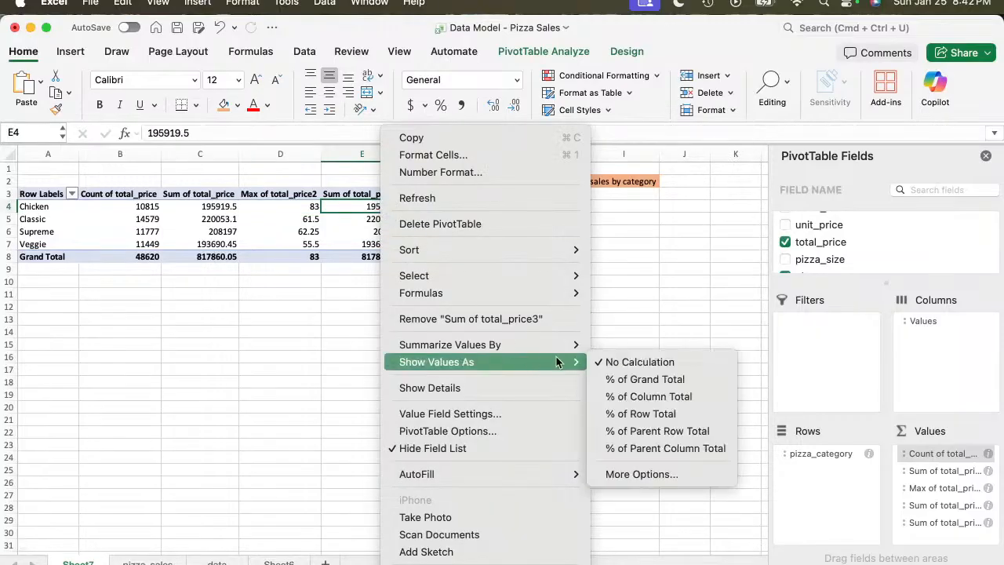
pyautogui.moveTo(557, 343)
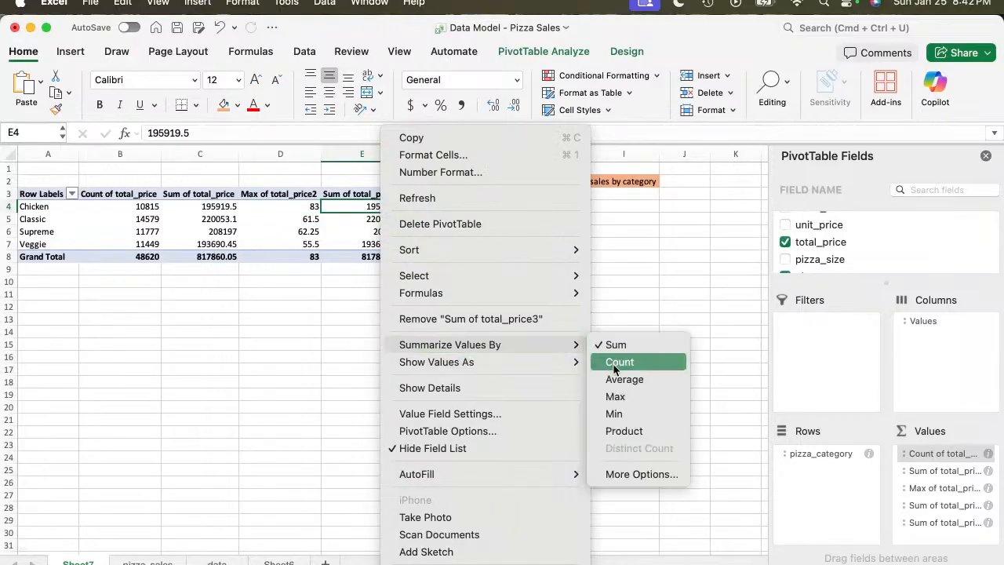
pyautogui.click(615, 414)
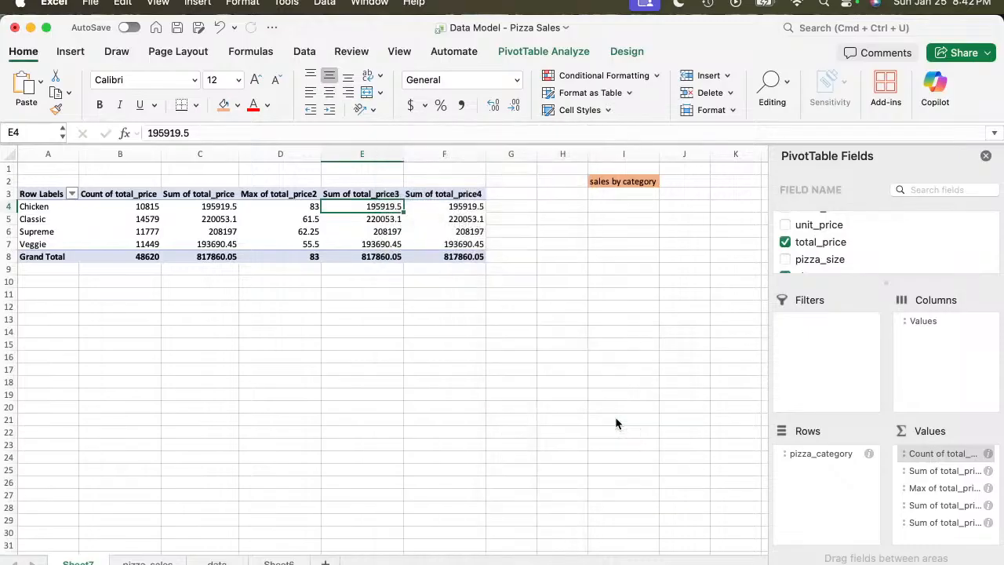
# Show the total_price4 sums in column F as a running total with pizza_category as the base field.
pyautogui.click(457, 206)
pyautogui.rightClick(457, 206)
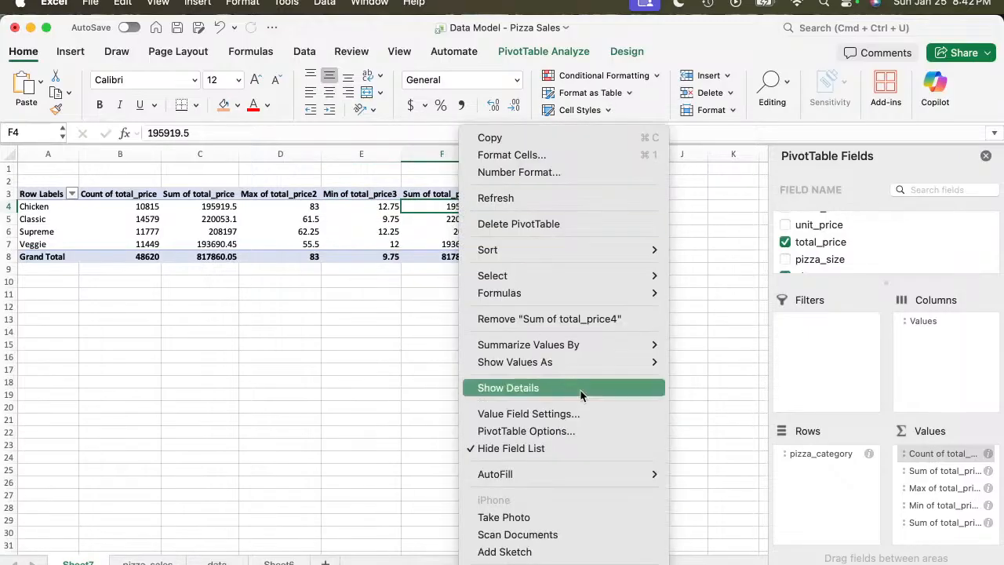
pyautogui.moveTo(660, 364)
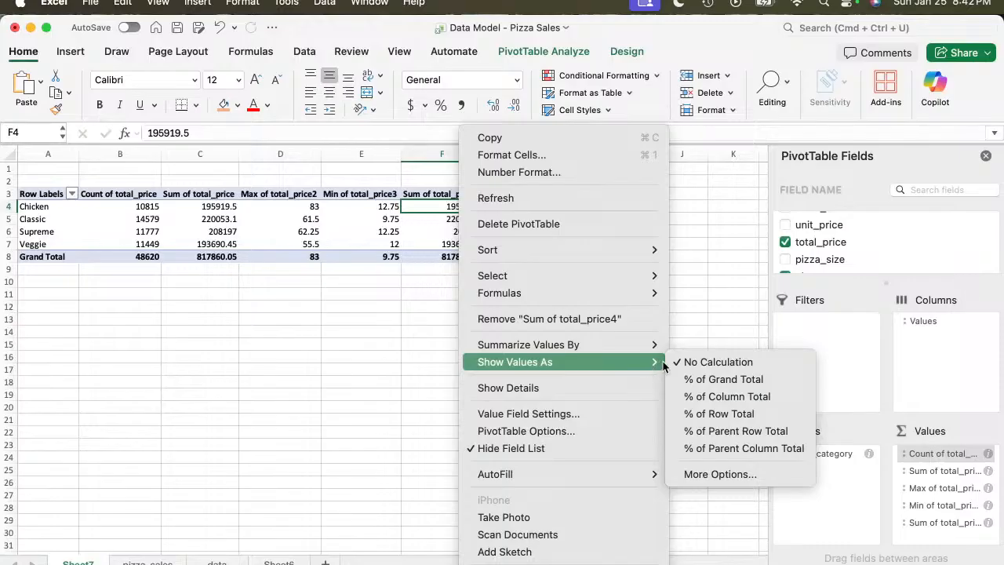
pyautogui.moveTo(650, 345)
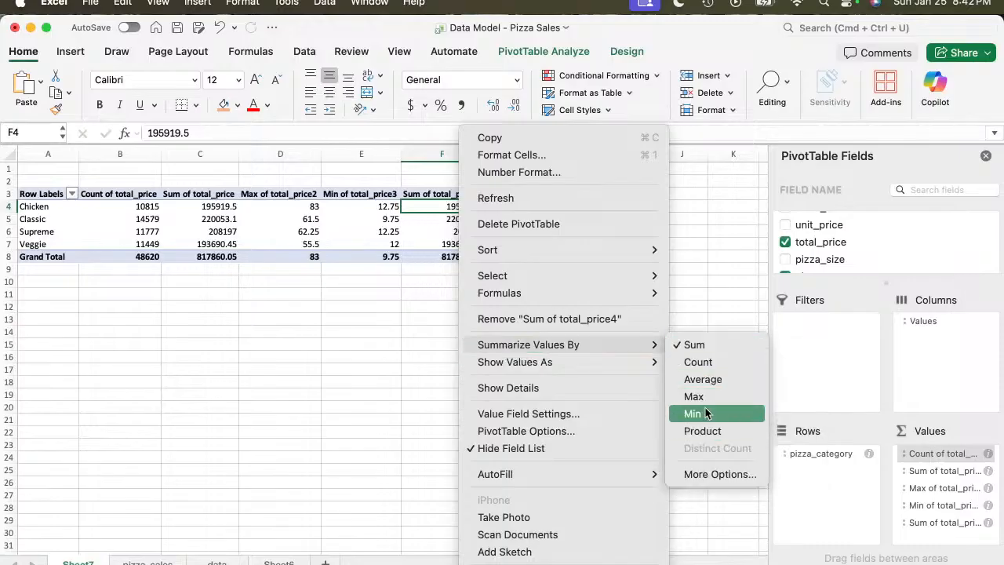
pyautogui.click(712, 474)
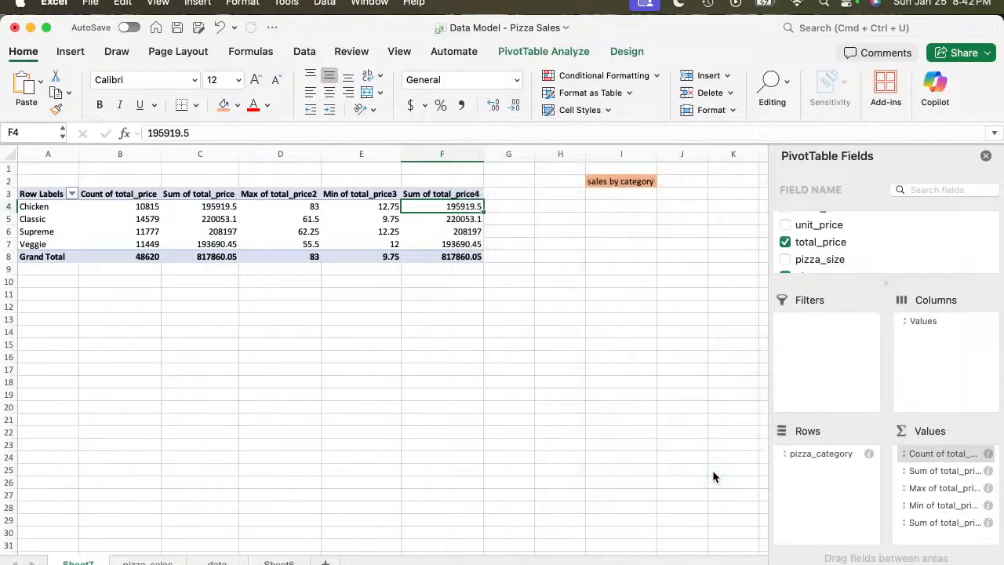
pyautogui.scroll(-3, 663, 448)
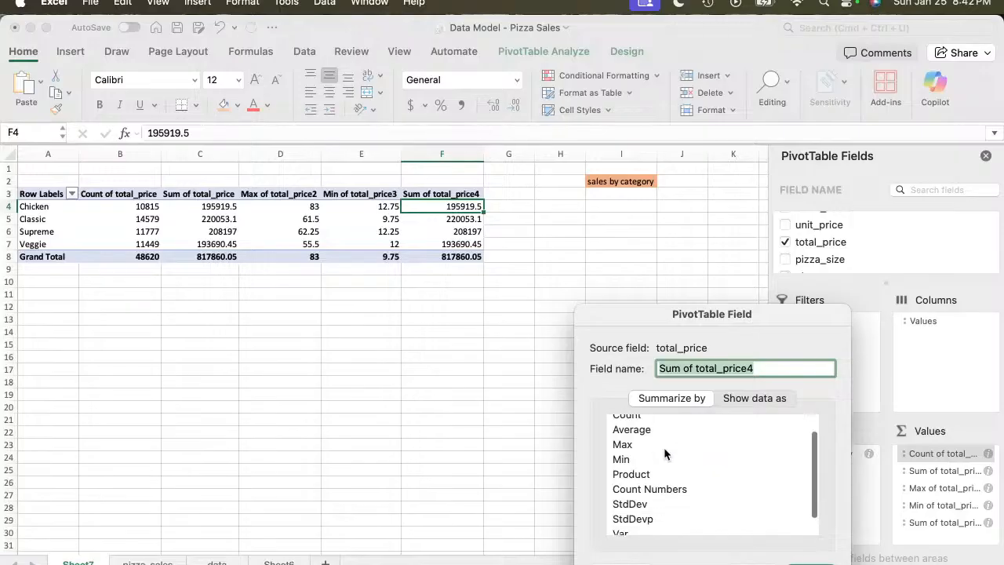
pyautogui.scroll(3, 664, 452)
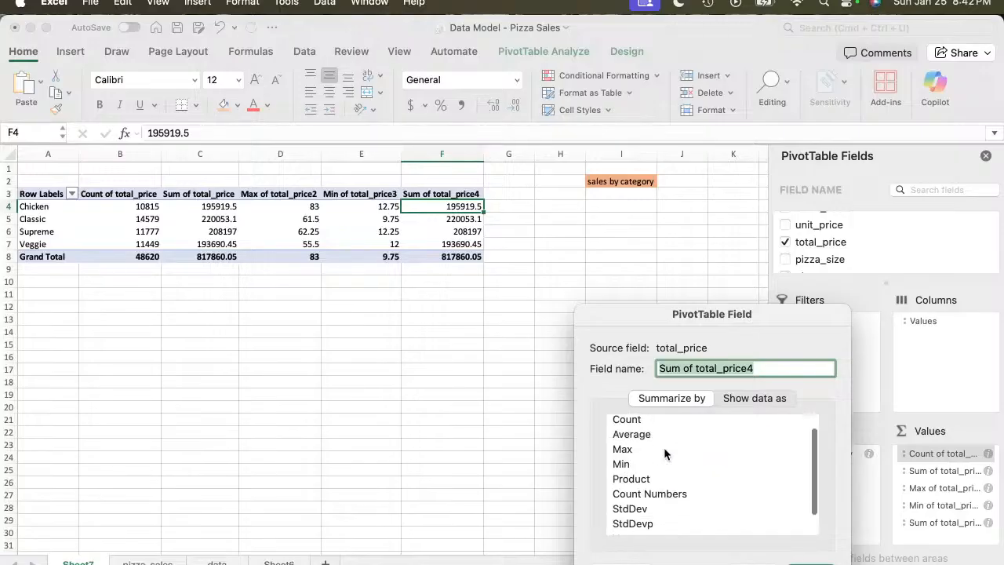
pyautogui.click(754, 399)
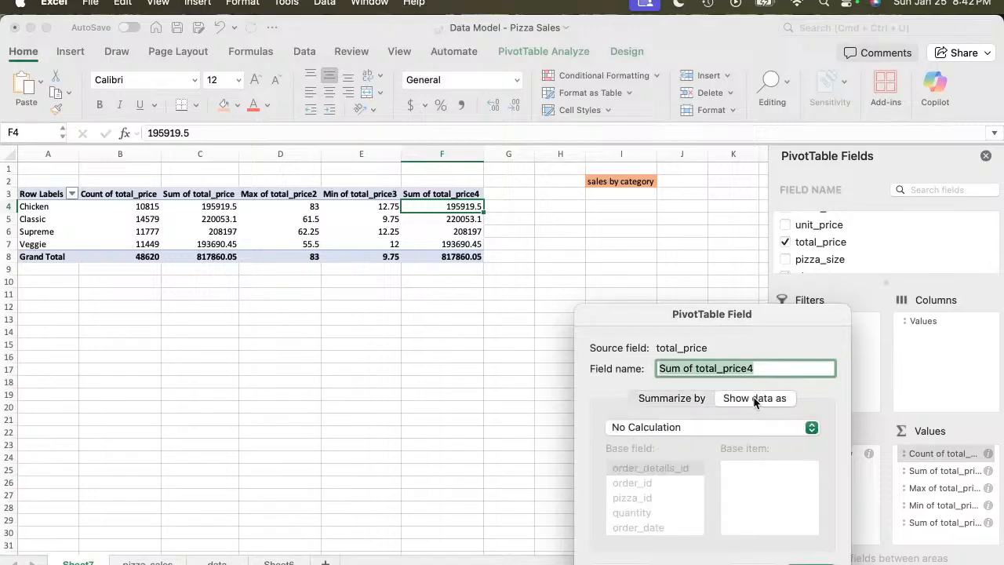
pyautogui.click(814, 430)
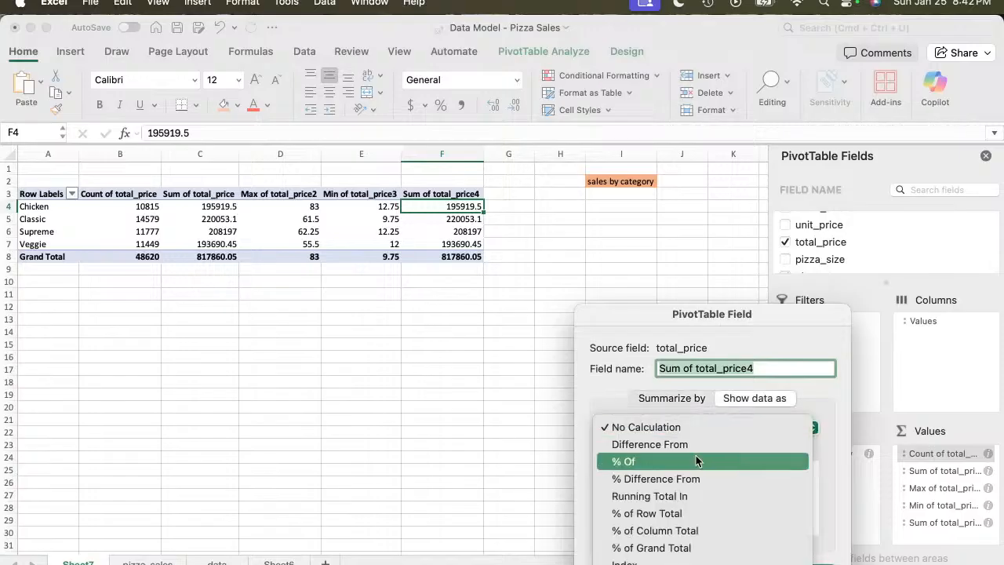
pyautogui.click(649, 497)
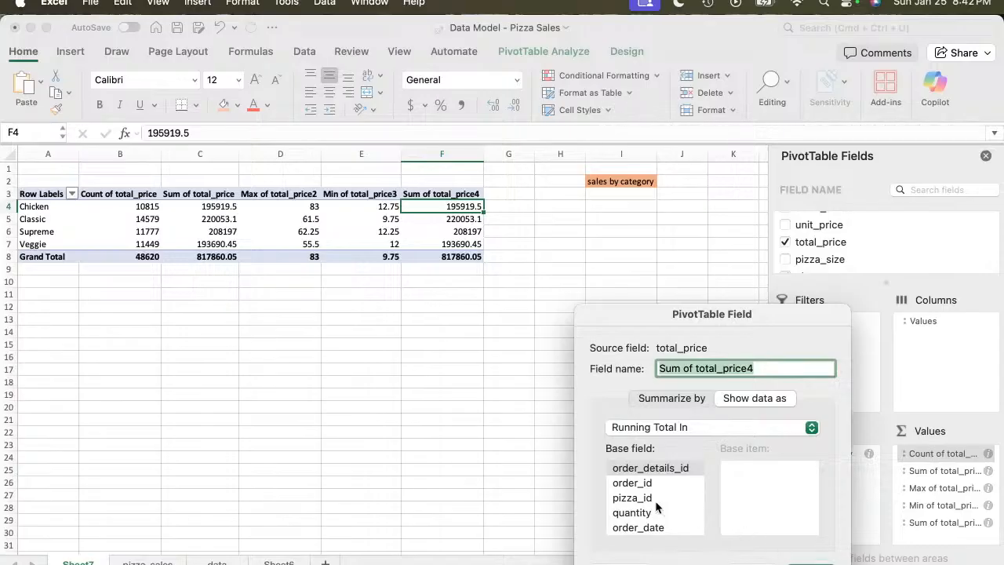
pyautogui.scroll(-5, 657, 507)
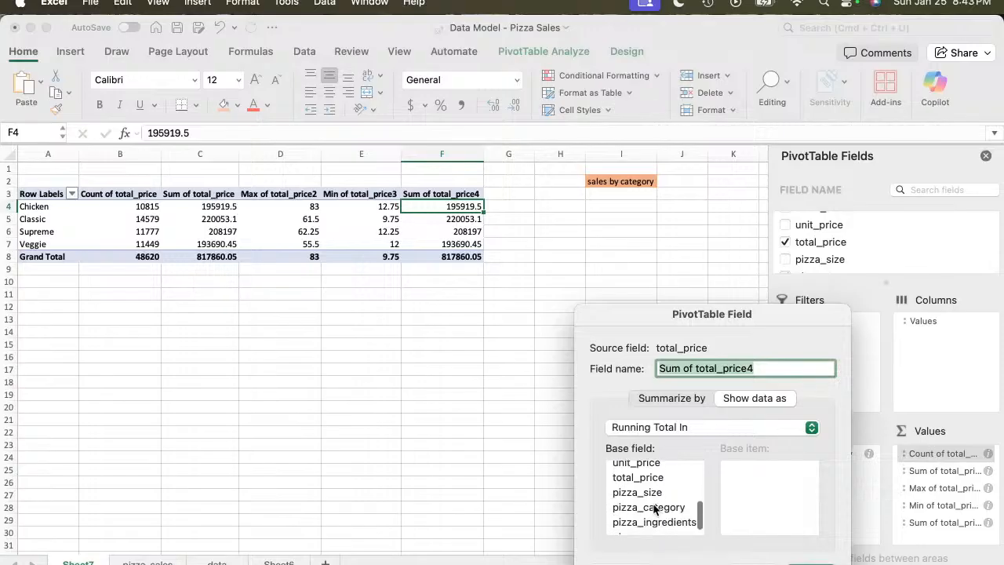
pyautogui.click(650, 510)
pyautogui.press('Return')
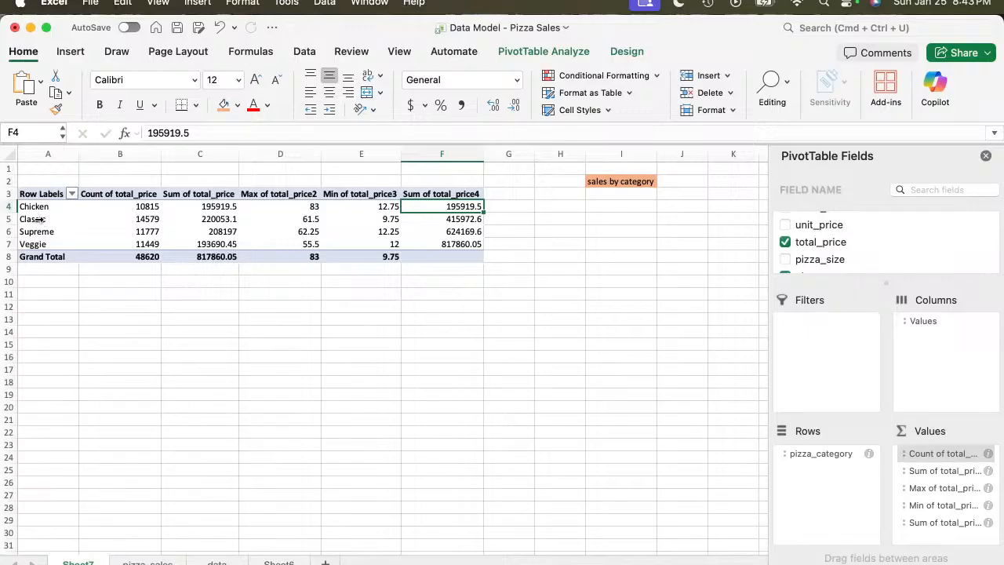
# Review the Chicken row's count, sum, max, min and running total of total_price.
pyautogui.click(152, 206)
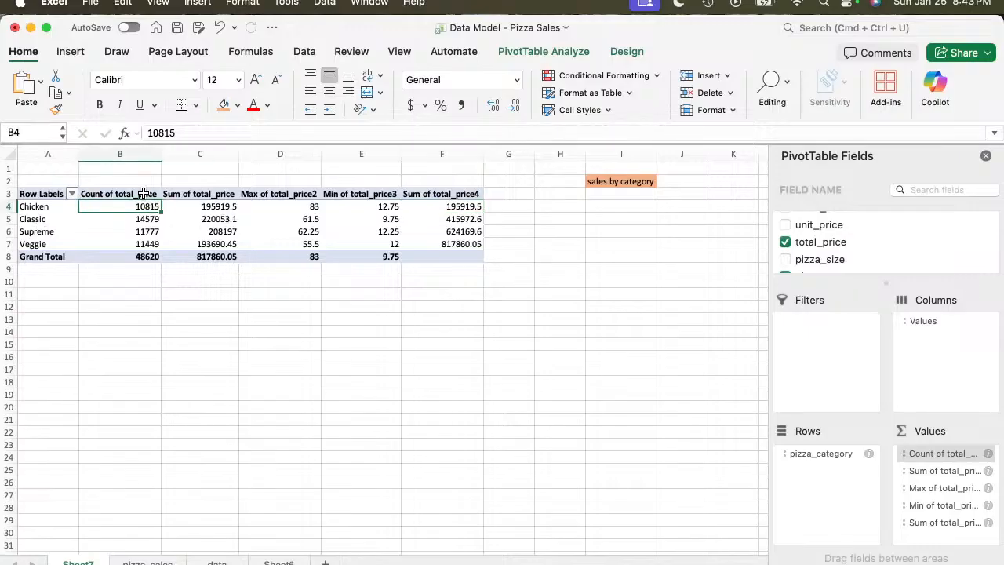
pyautogui.click(224, 207)
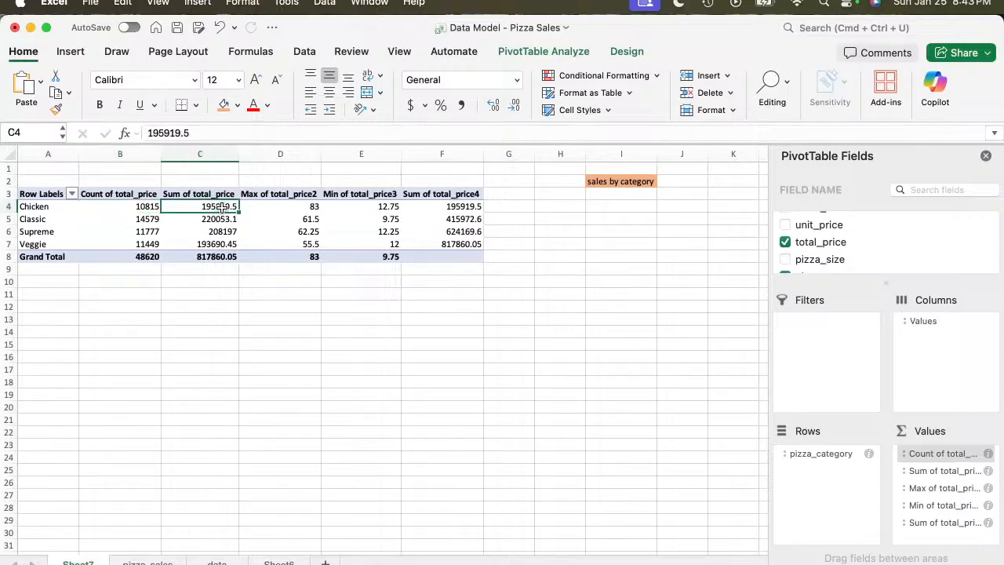
pyautogui.click(305, 208)
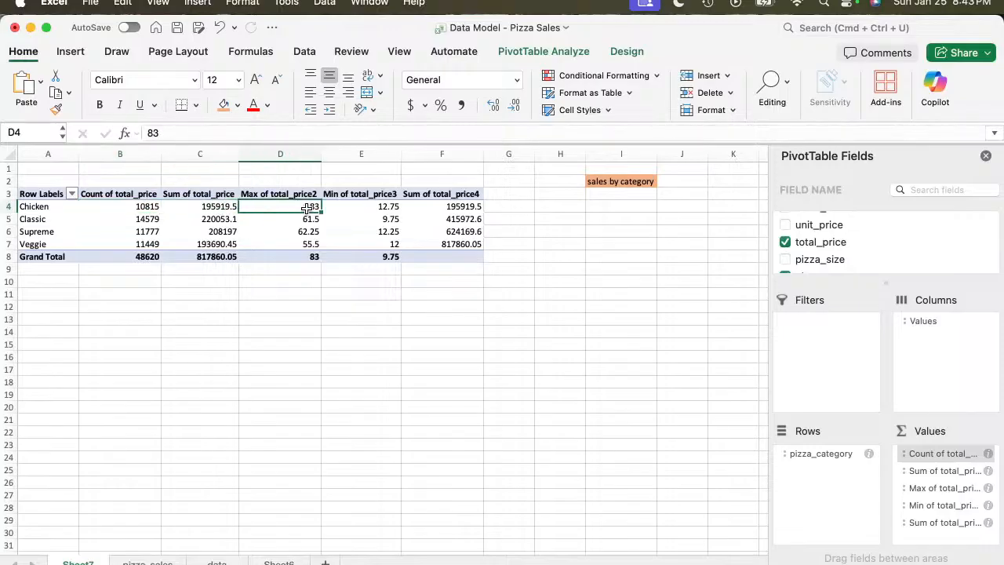
pyautogui.click(381, 210)
pyautogui.click(453, 206)
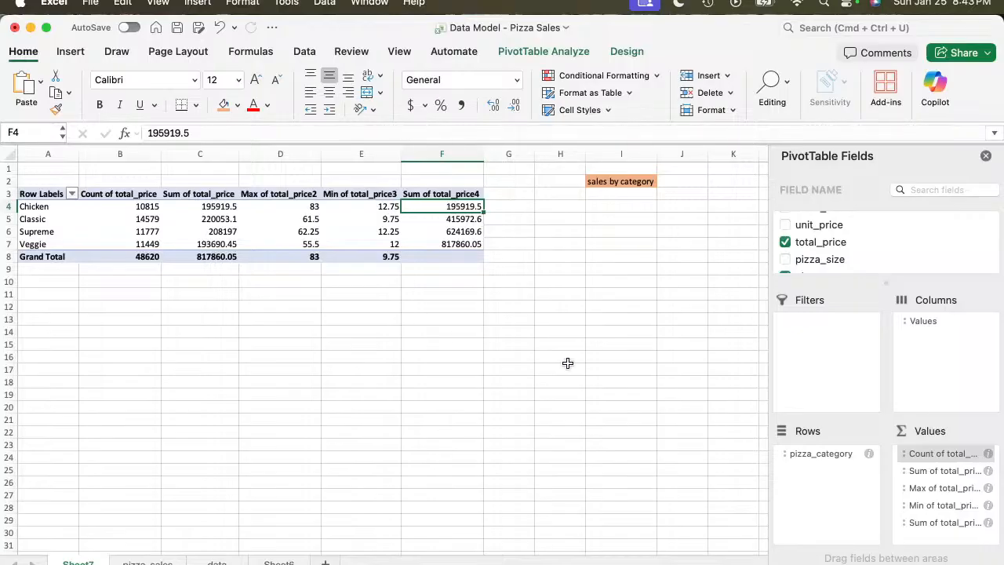
# Enter the label "Top Selling Pizza" in cell I11.
pyautogui.click(610, 294)
pyautogui.write('Top')
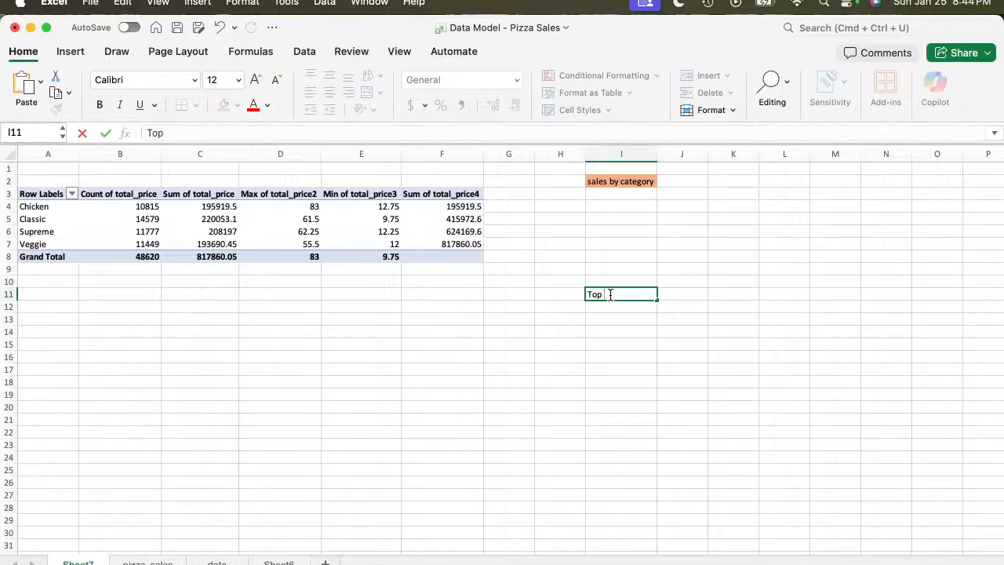
pyautogui.write(' Selling Pizaa')
pyautogui.press('Return')
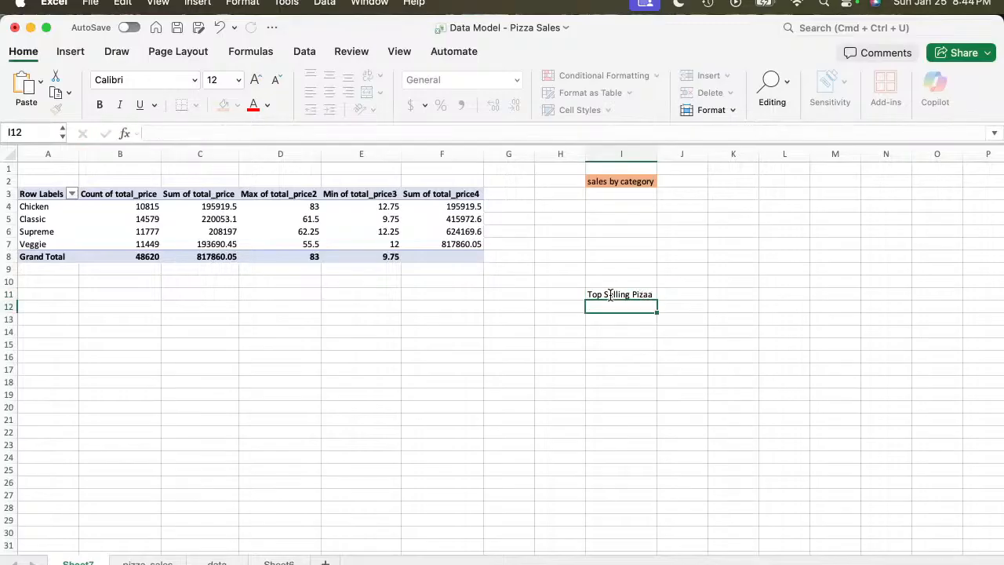
pyautogui.click(640, 294)
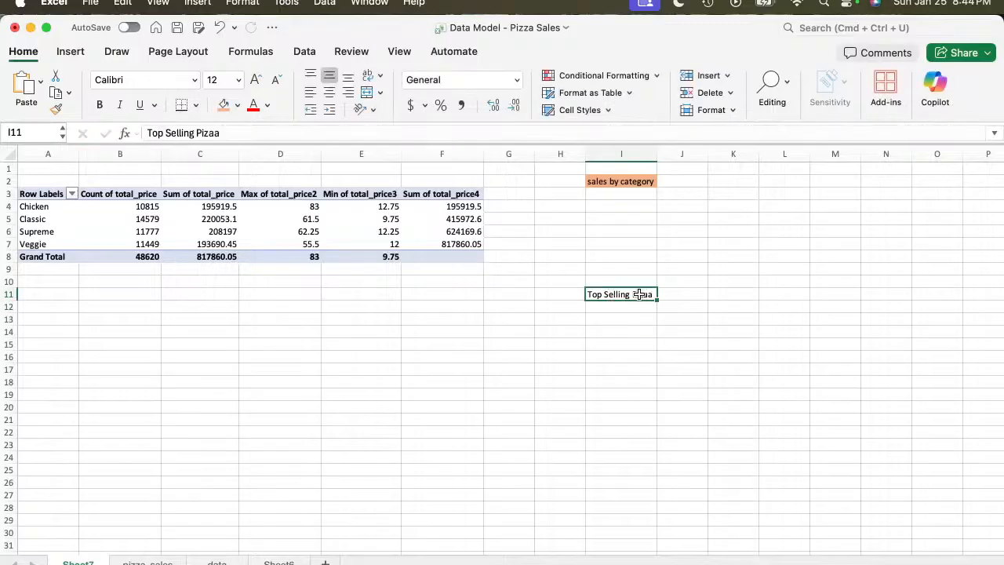
pyautogui.click(228, 132)
pyautogui.press('BackSpace')
pyautogui.press('BackSpace')
pyautogui.press('BackSpace')
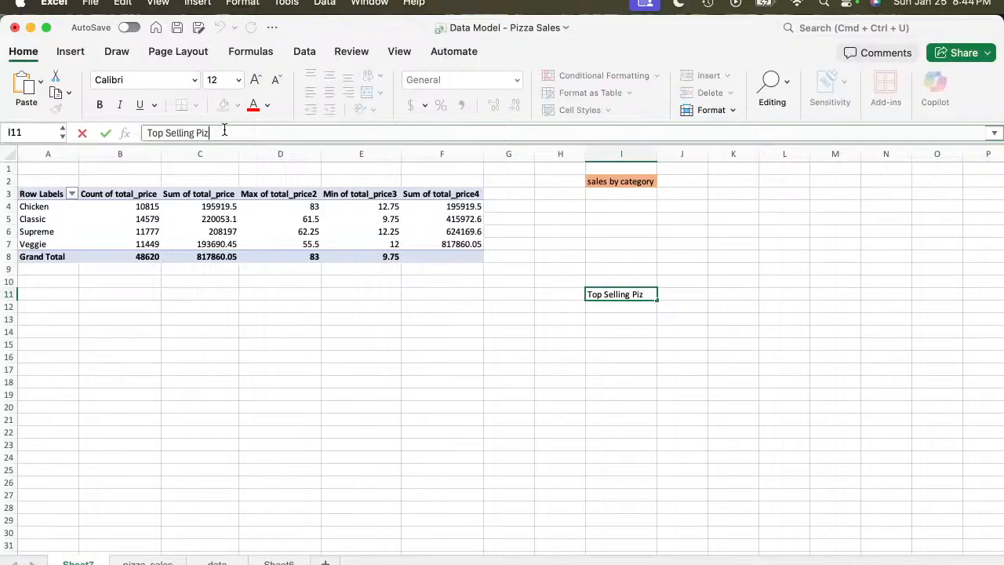
pyautogui.write('zza')
pyautogui.press('Return')
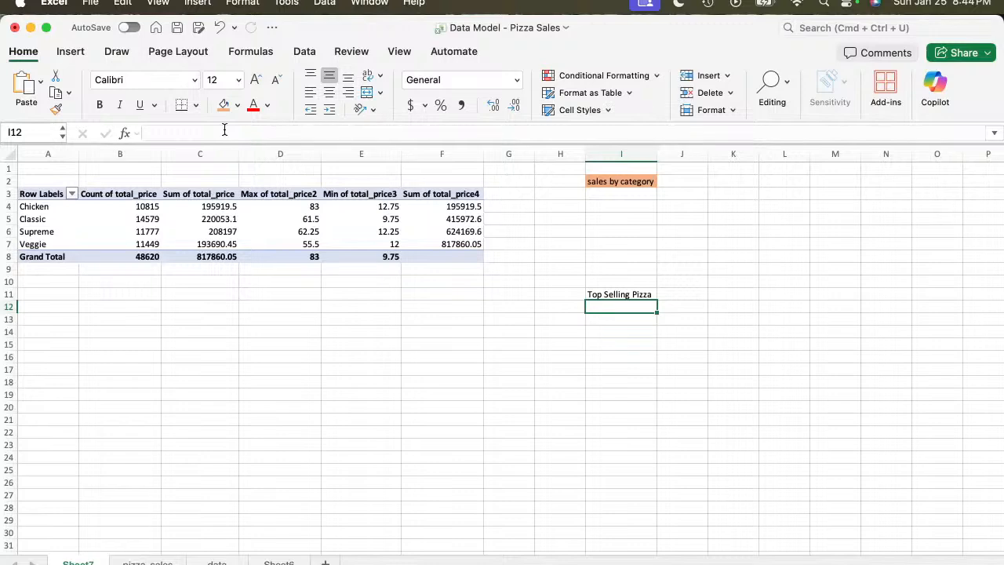
# Copy the entire PivotTable and paste the duplicate below it, starting at cell A17.
pyautogui.click(190, 194)
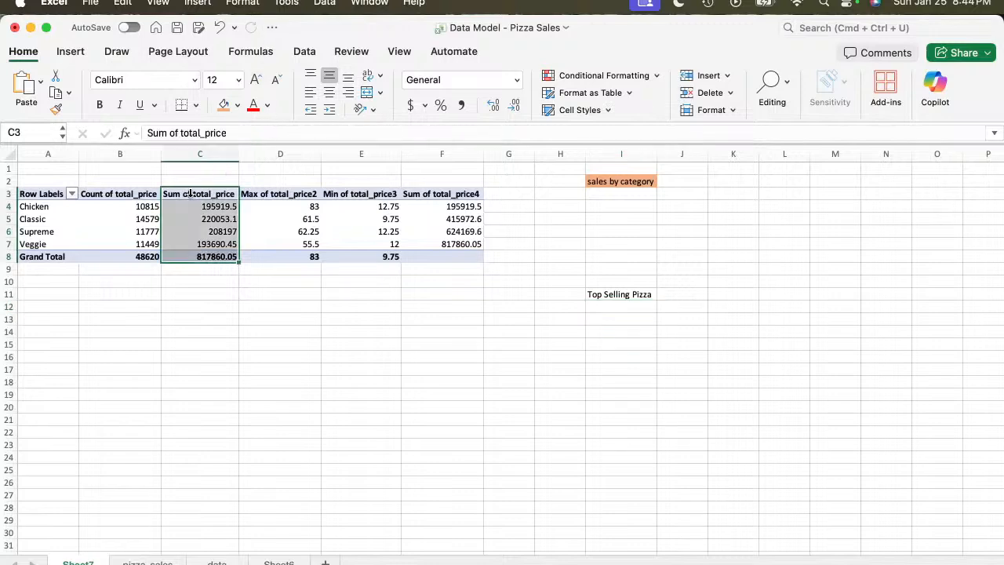
pyautogui.click(29, 194)
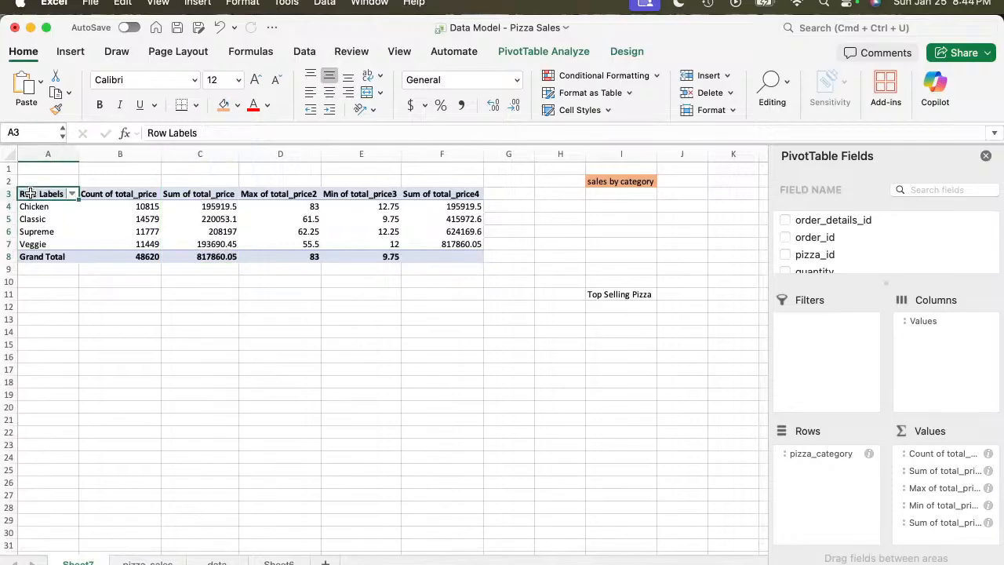
pyautogui.click(29, 194)
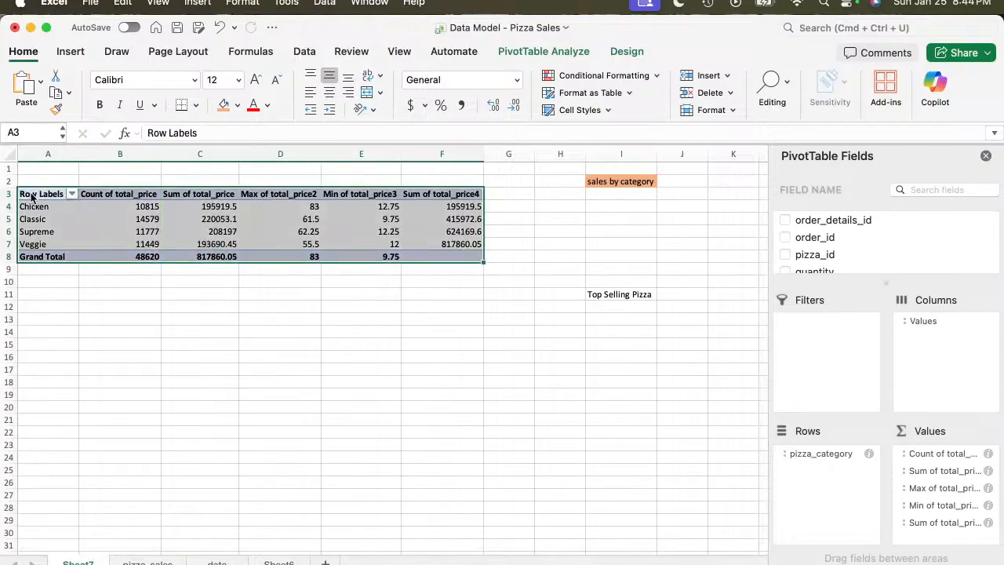
pyautogui.press('super+c')
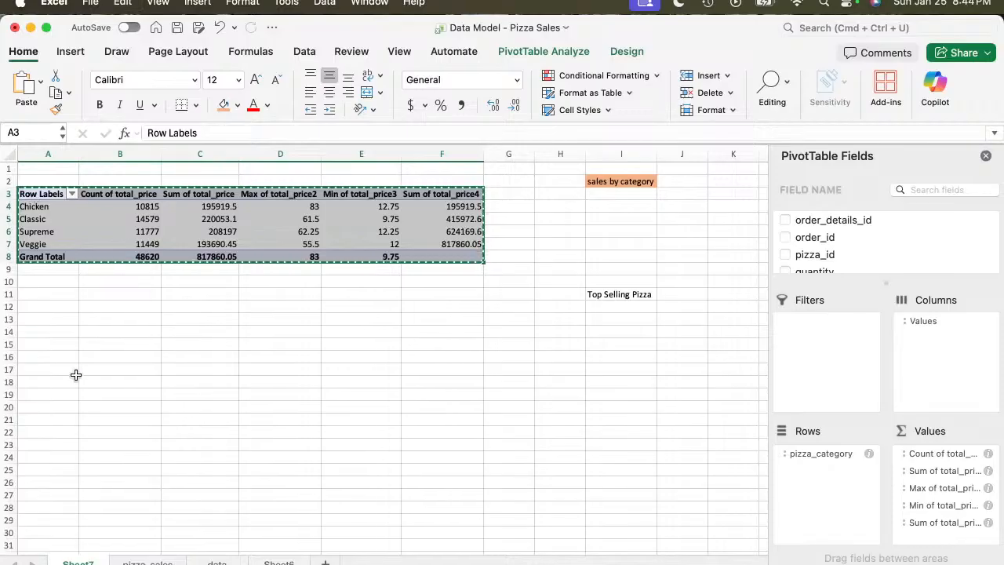
pyautogui.click(49, 374)
pyautogui.press('super+v')
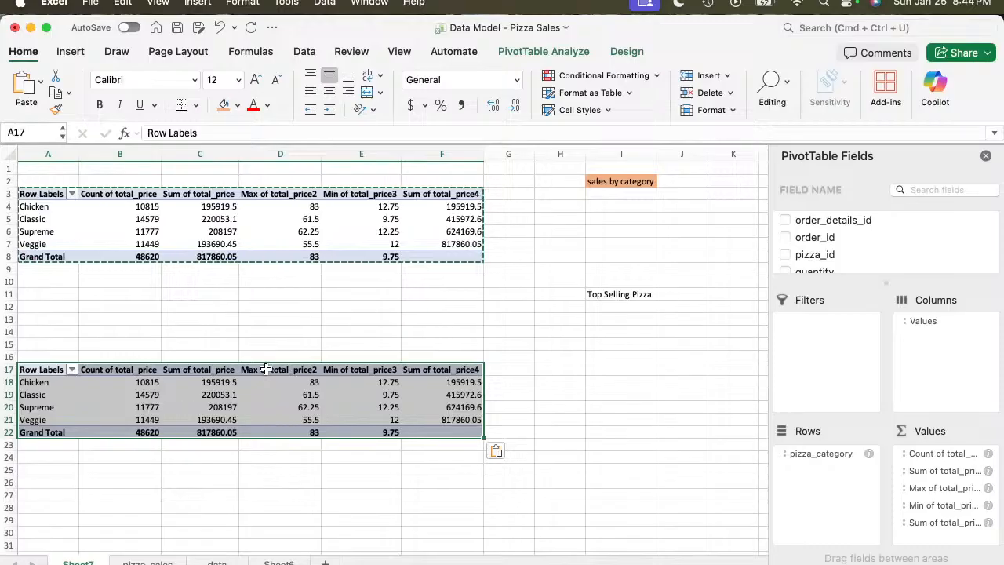
# Try to move the Count of total_price and Min of total_price3 fields out of the copied PivotTable's values.
pyautogui.moveTo(945, 454); pyautogui.dragTo(925, 421)
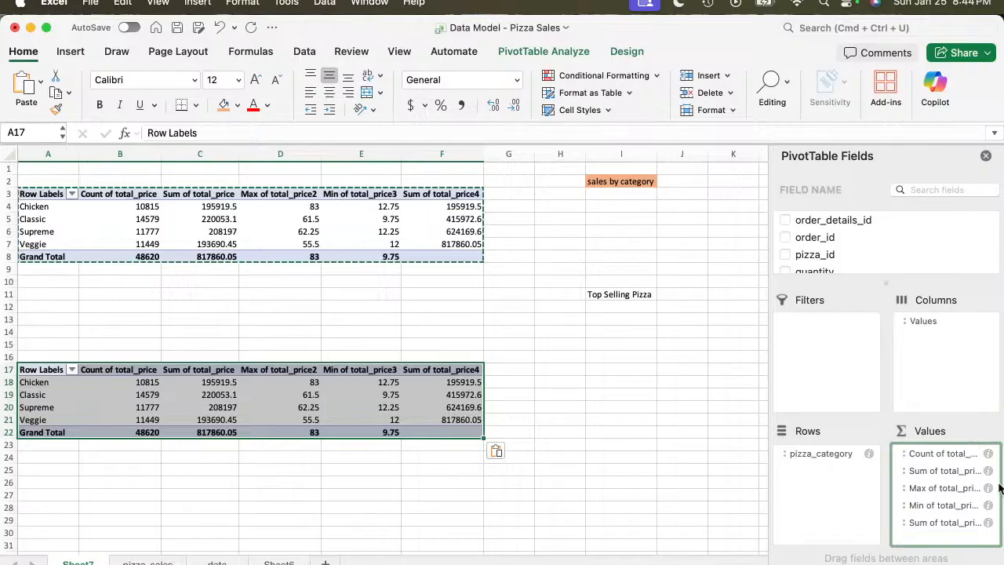
pyautogui.moveTo(940, 457); pyautogui.dragTo(869, 306)
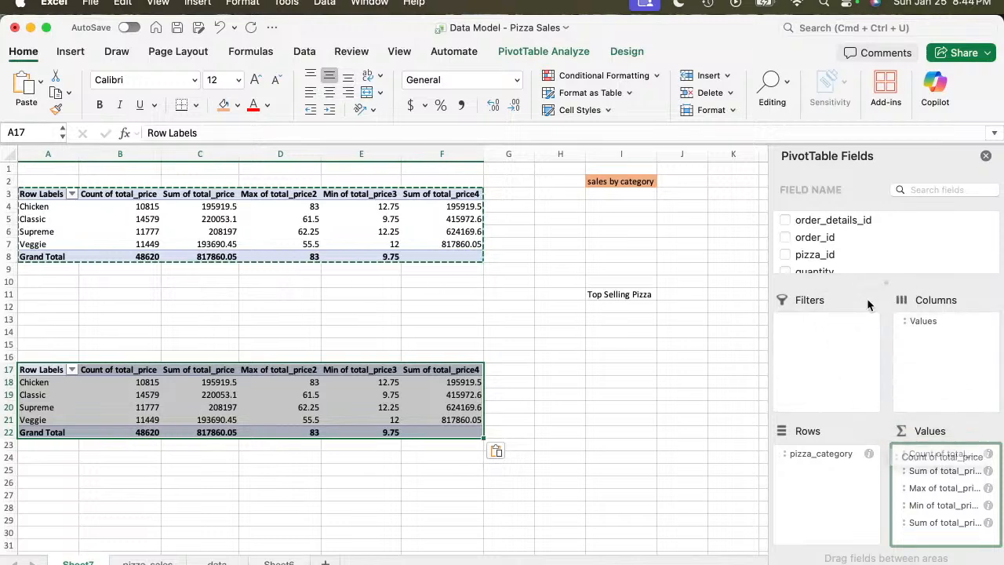
pyautogui.click(929, 505)
pyautogui.click(831, 447)
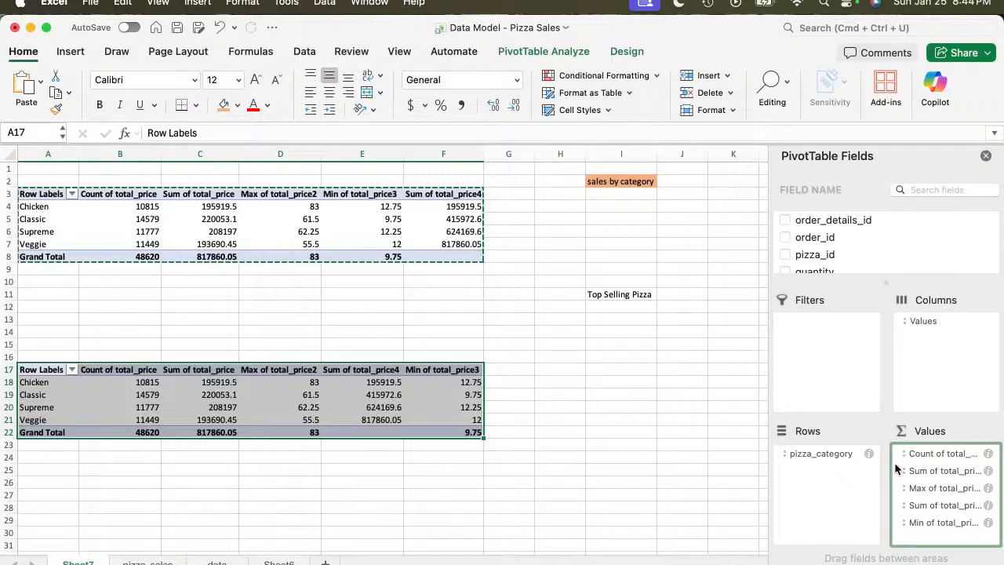
# Remove Count of total_price, Sum of total_price and Max of total_price2 from the copied PivotTable's values.
pyautogui.click(945, 460)
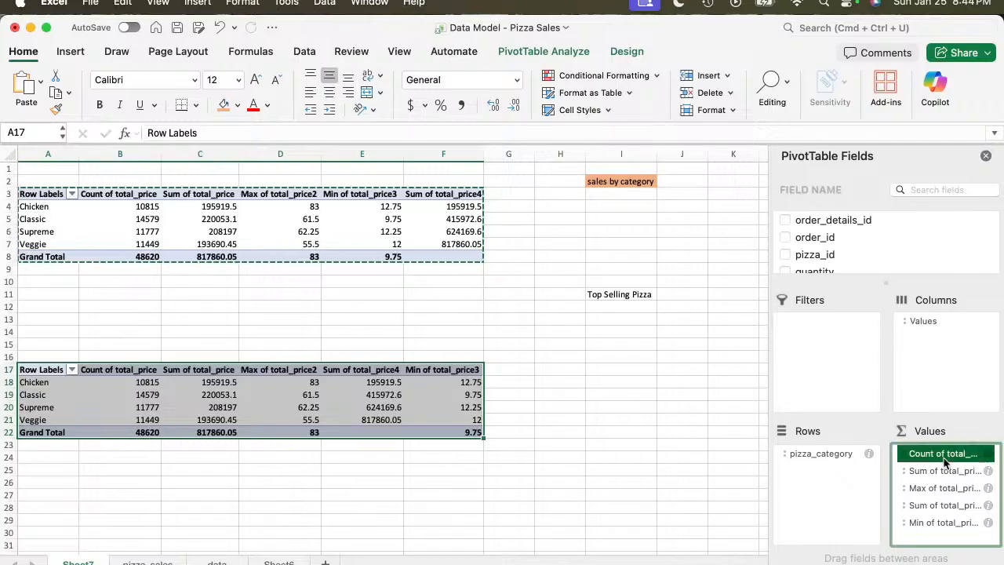
pyautogui.rightClick(944, 462)
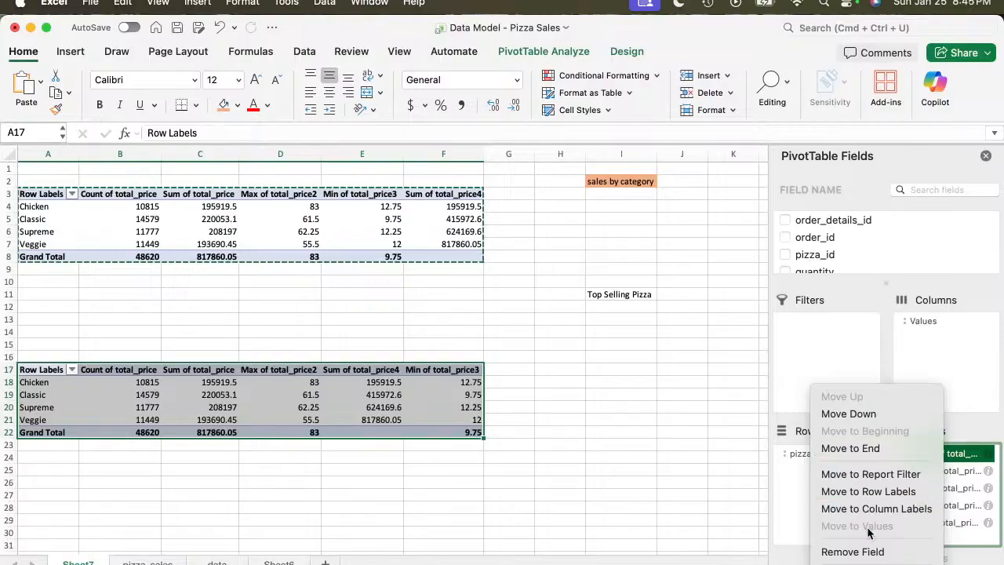
pyautogui.click(854, 552)
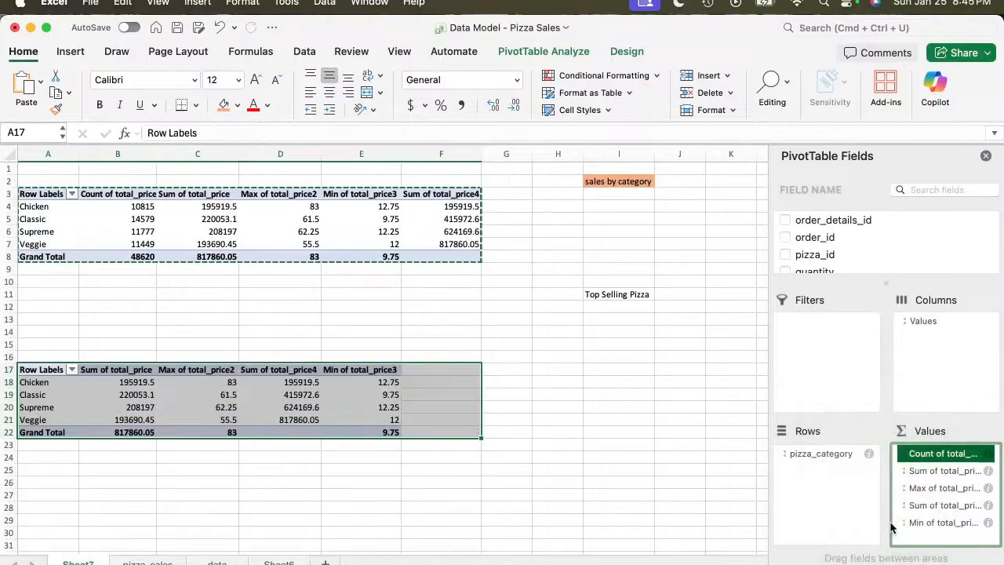
pyautogui.rightClick(927, 462)
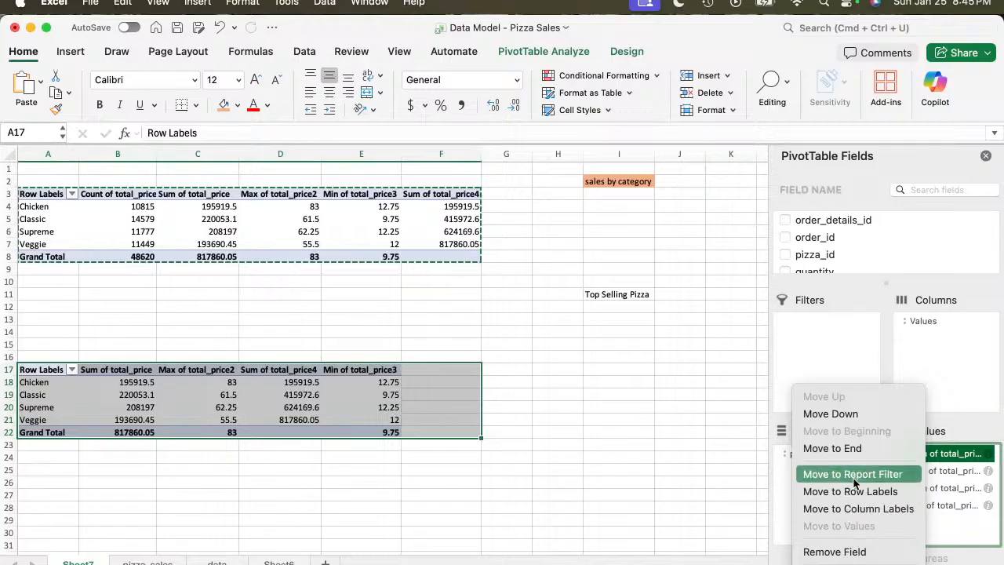
pyautogui.click(844, 550)
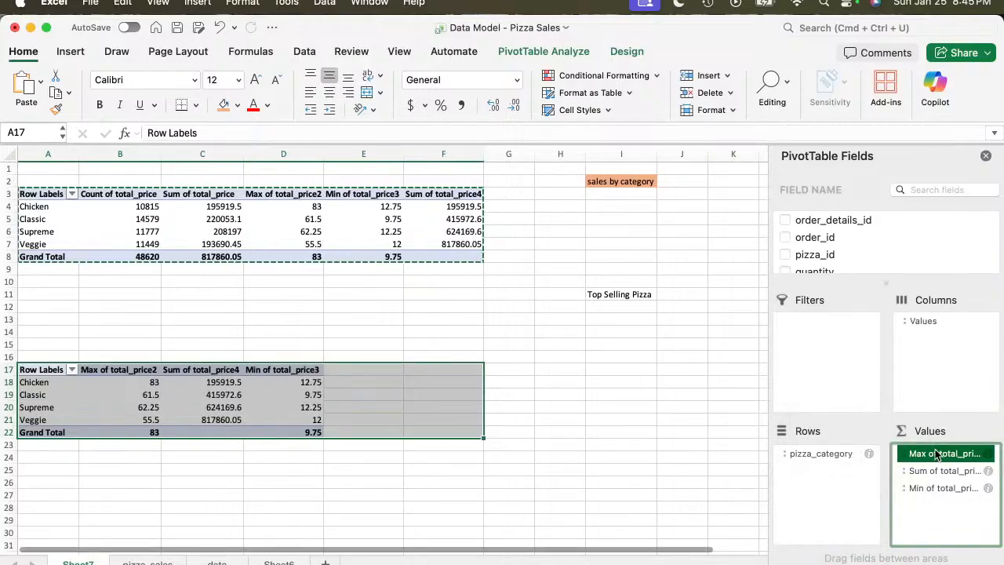
pyautogui.rightClick(934, 455)
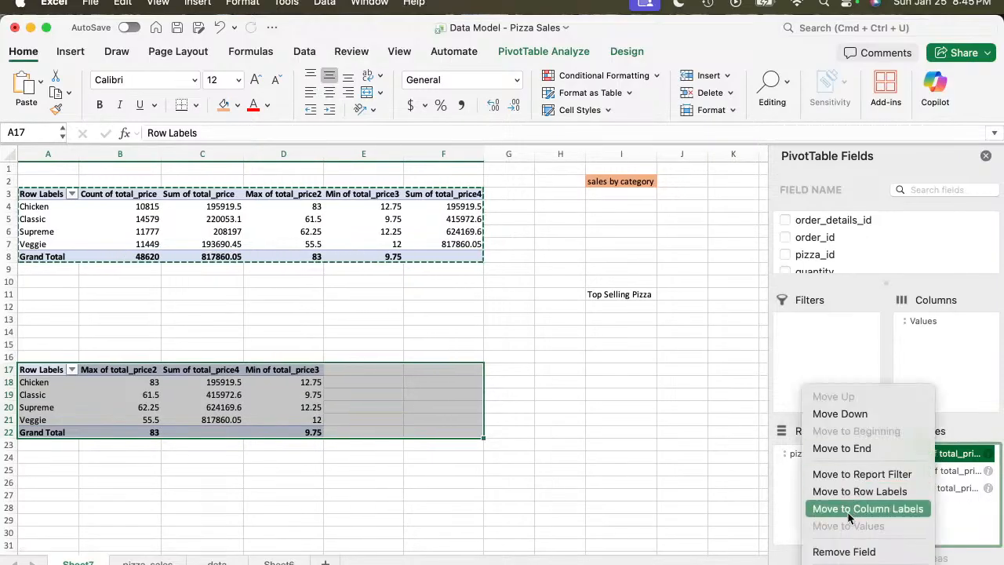
pyautogui.click(843, 552)
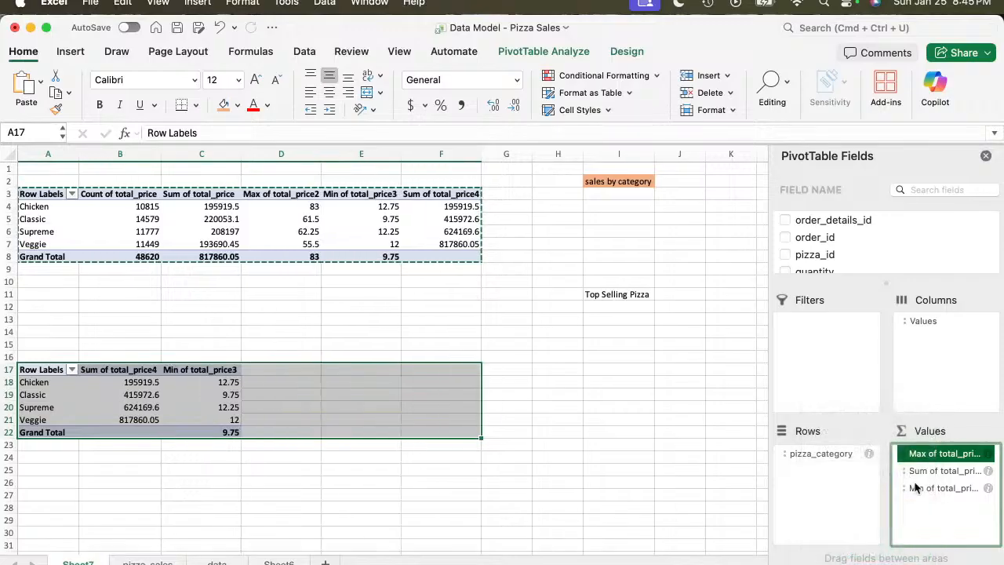
# Clear the copied PivotTable by removing the remaining total_price fields from its values and pizza_category from its rows.
pyautogui.rightClick(943, 455)
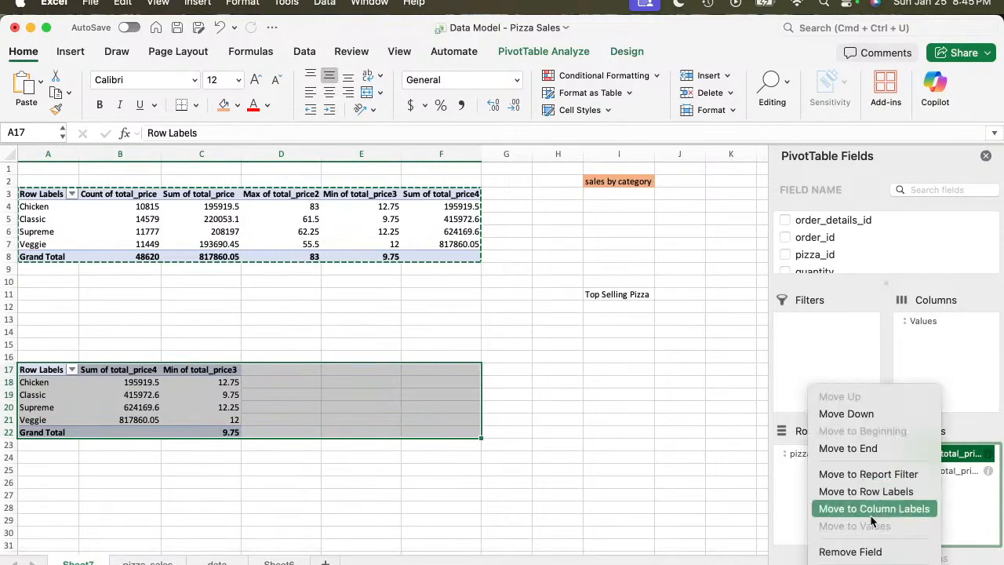
pyautogui.click(855, 551)
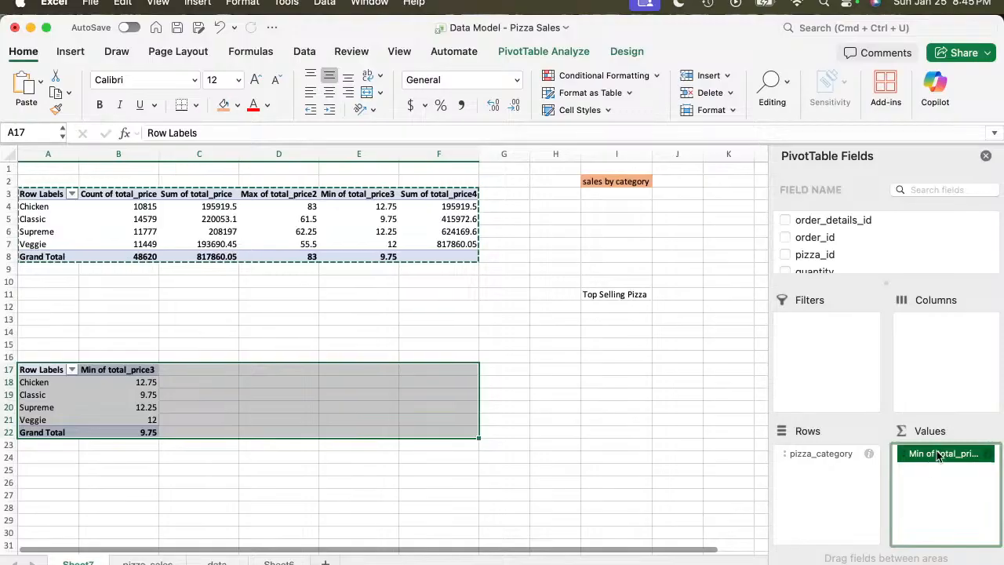
pyautogui.rightClick(939, 457)
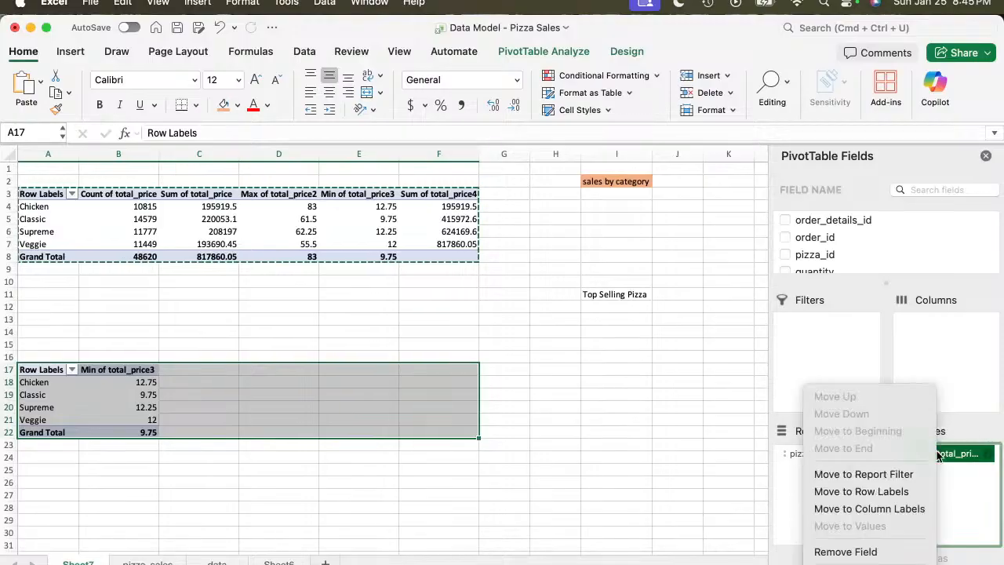
pyautogui.click(855, 552)
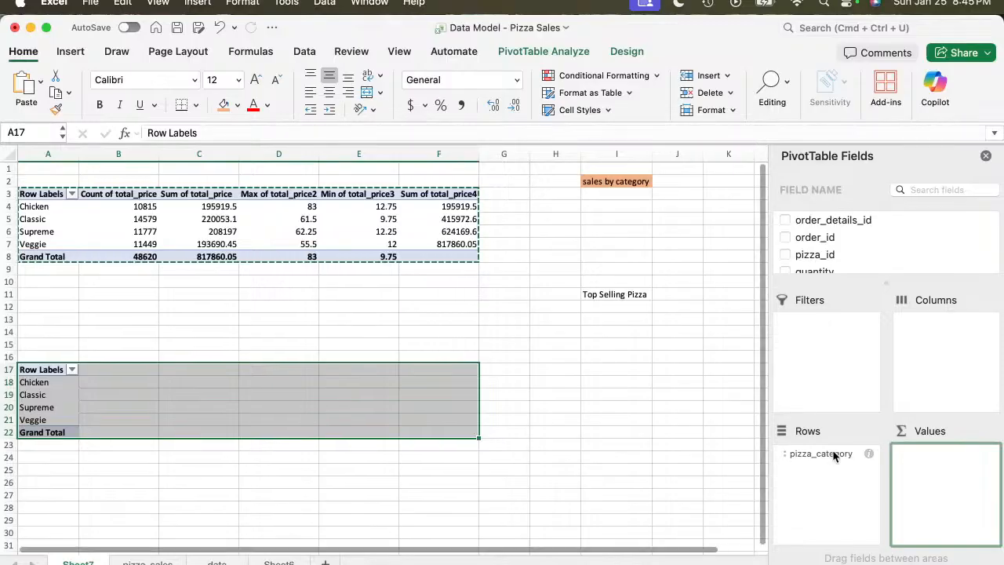
pyautogui.moveTo(833, 454); pyautogui.dragTo(846, 246)
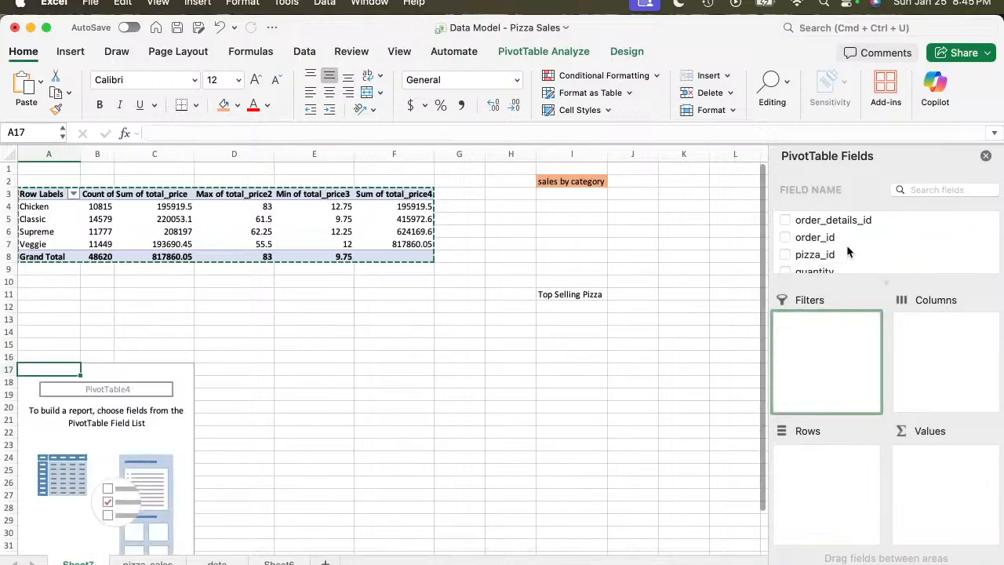
# Add the pizza_name field to the rows of the emptied PivotTable at A17.
pyautogui.scroll(-2, 846, 245)
pyautogui.scroll(-4, 846, 245)
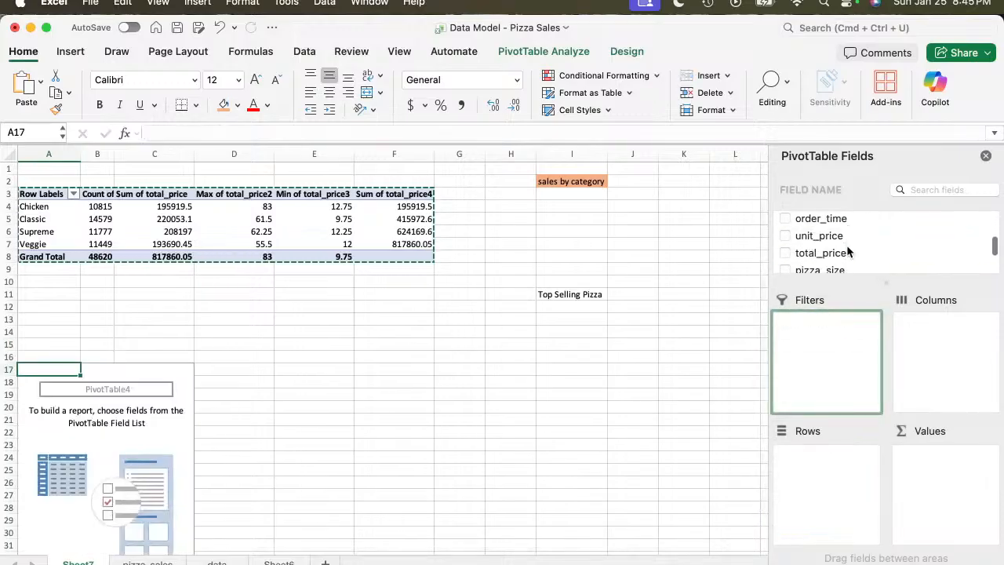
pyautogui.scroll(-2, 846, 249)
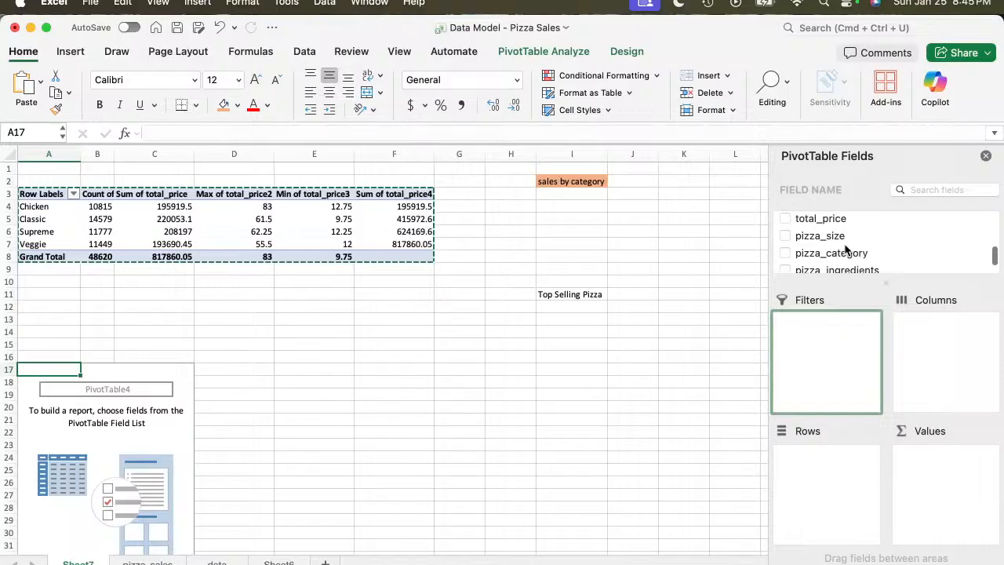
pyautogui.moveTo(840, 263); pyautogui.dragTo(828, 473)
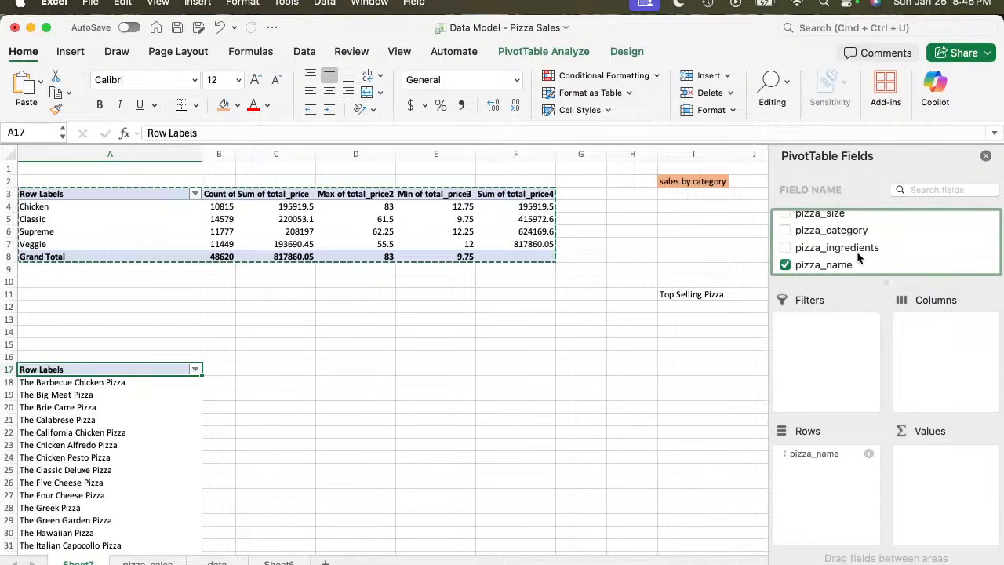
# Add the quantity field to the values of the pizza_name PivotTable.
pyautogui.scroll(4, 857, 253)
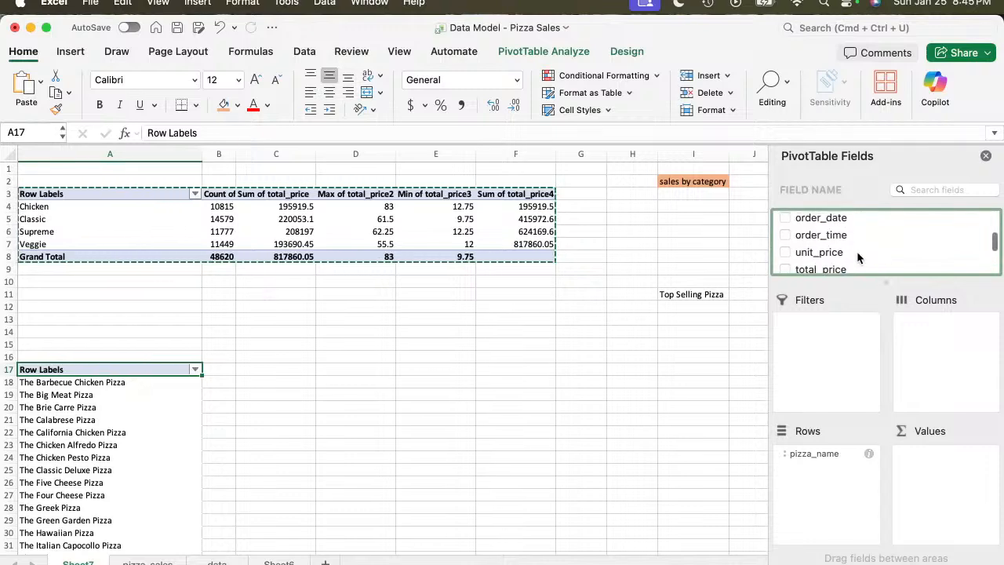
pyautogui.scroll(1, 856, 251)
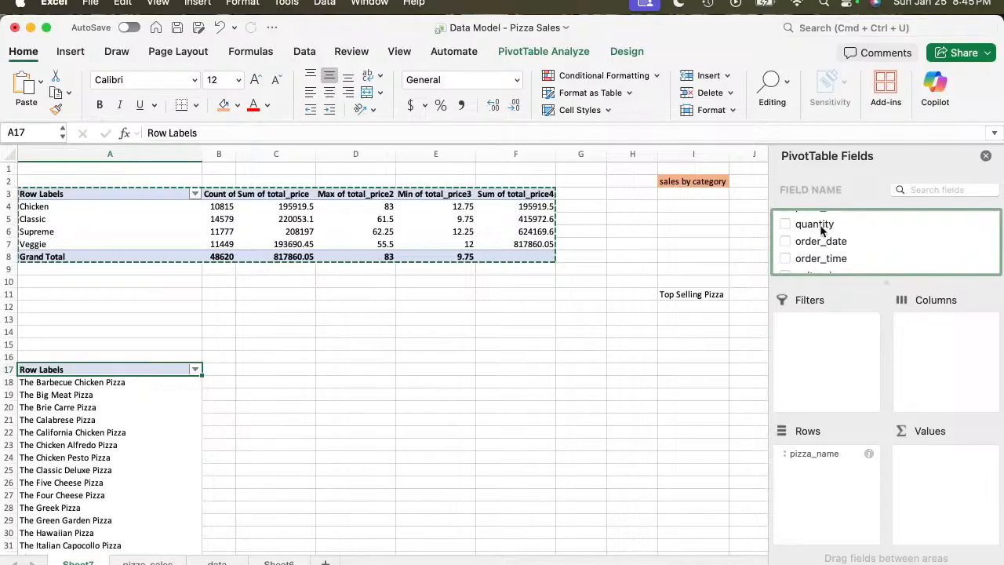
pyautogui.moveTo(816, 226); pyautogui.dragTo(929, 430)
pyautogui.moveTo(814, 224); pyautogui.dragTo(946, 503)
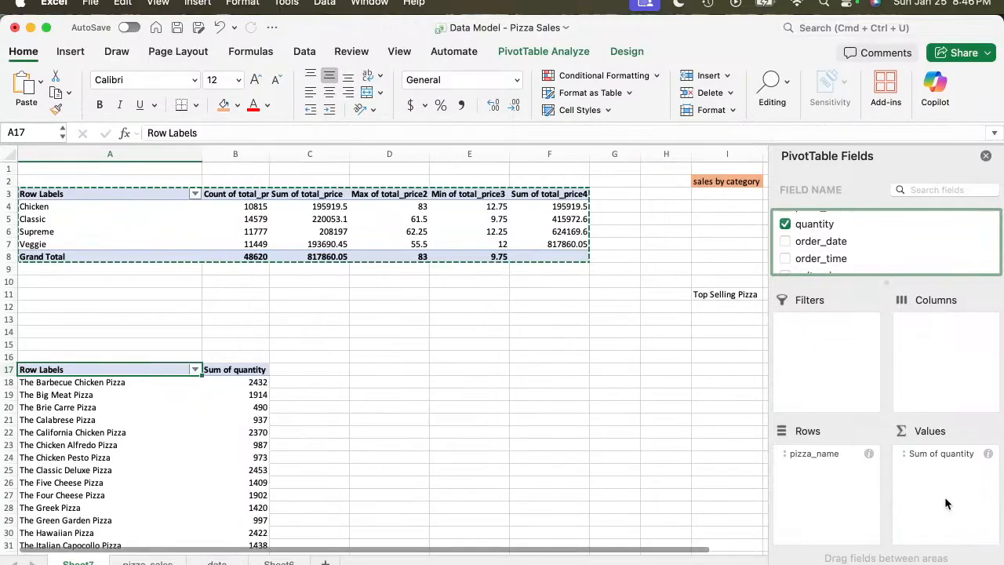
# Sort the pizzas by Sum of quantity from largest to smallest and fill the first pizza's row, A18:B18, with orange.
pyautogui.scroll(-5, 362, 377)
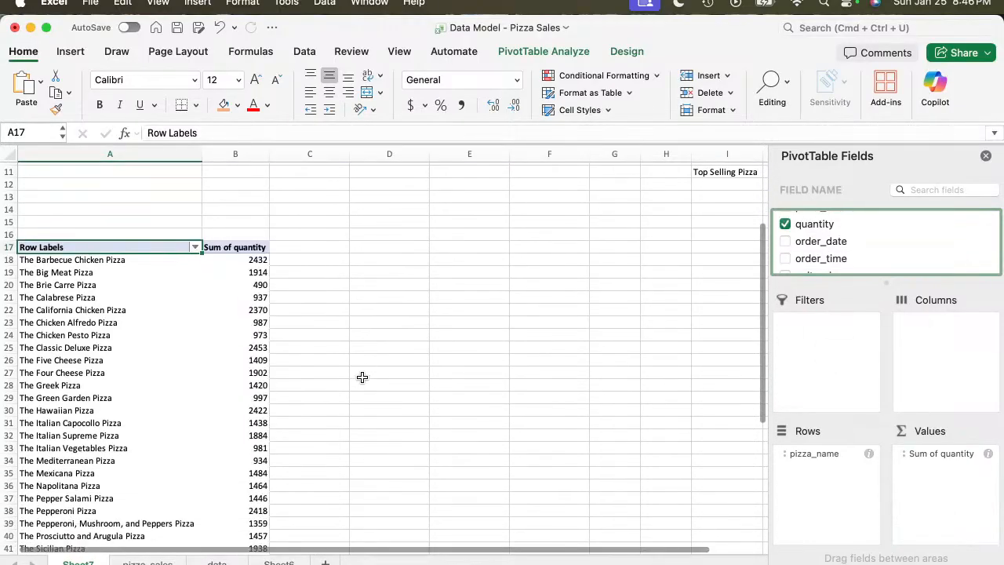
pyautogui.click(259, 260)
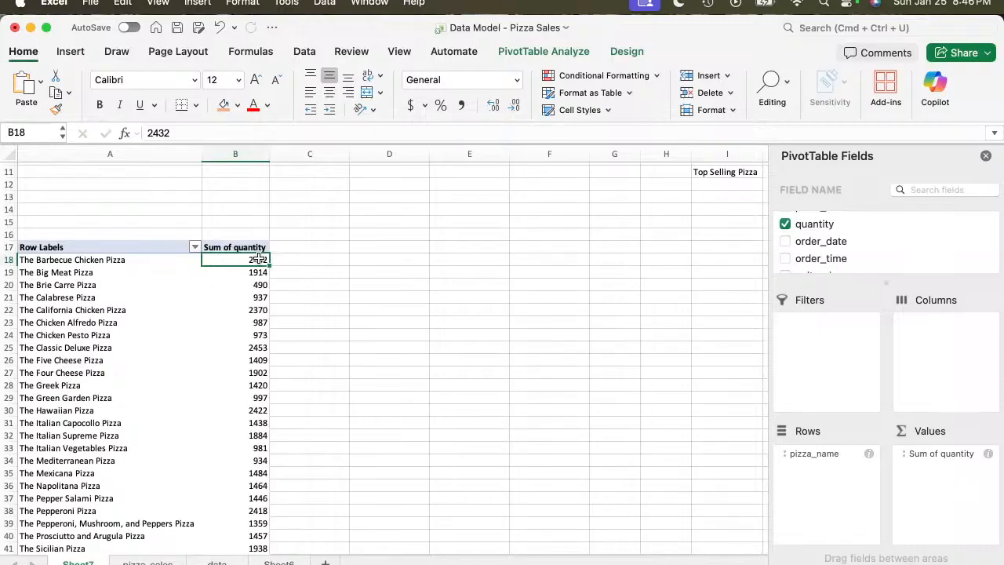
pyautogui.rightClick(258, 260)
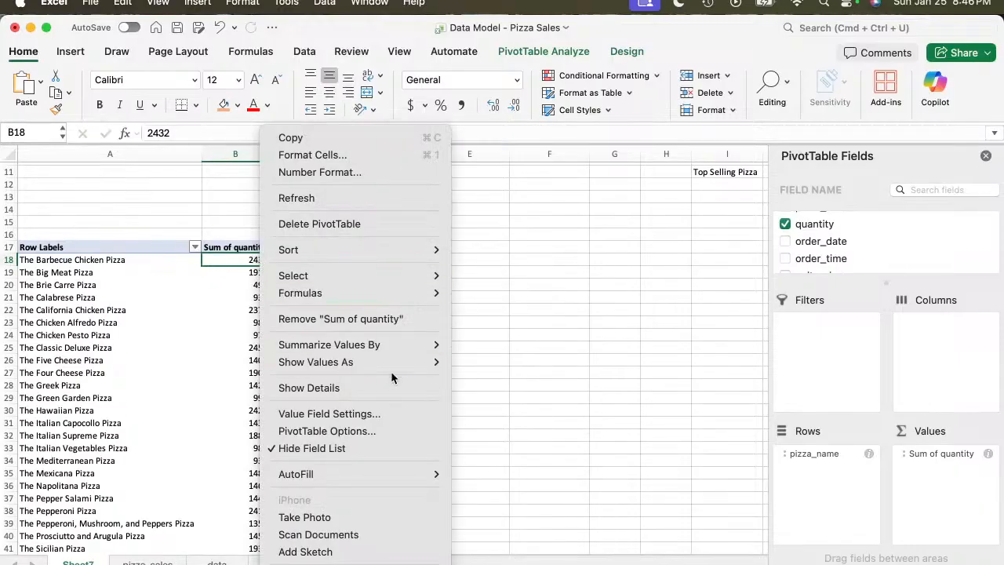
pyautogui.moveTo(420, 276)
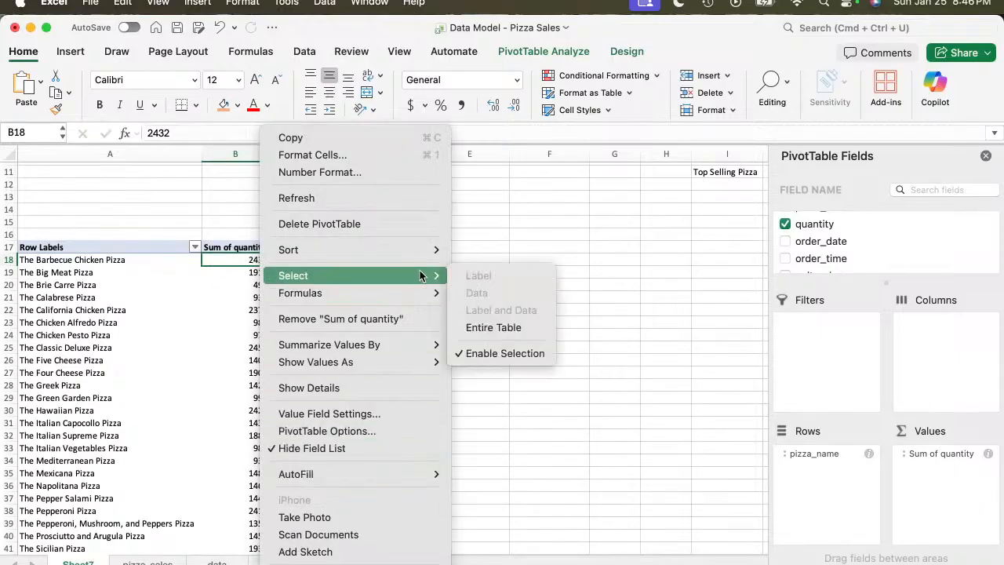
pyautogui.moveTo(435, 250)
pyautogui.click(495, 267)
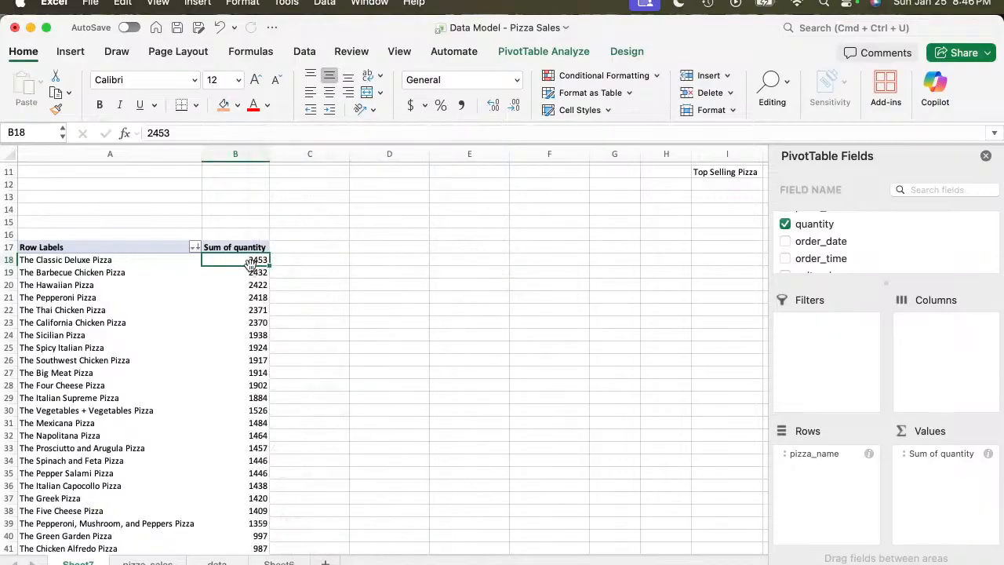
pyautogui.moveTo(78, 259); pyautogui.dragTo(262, 262)
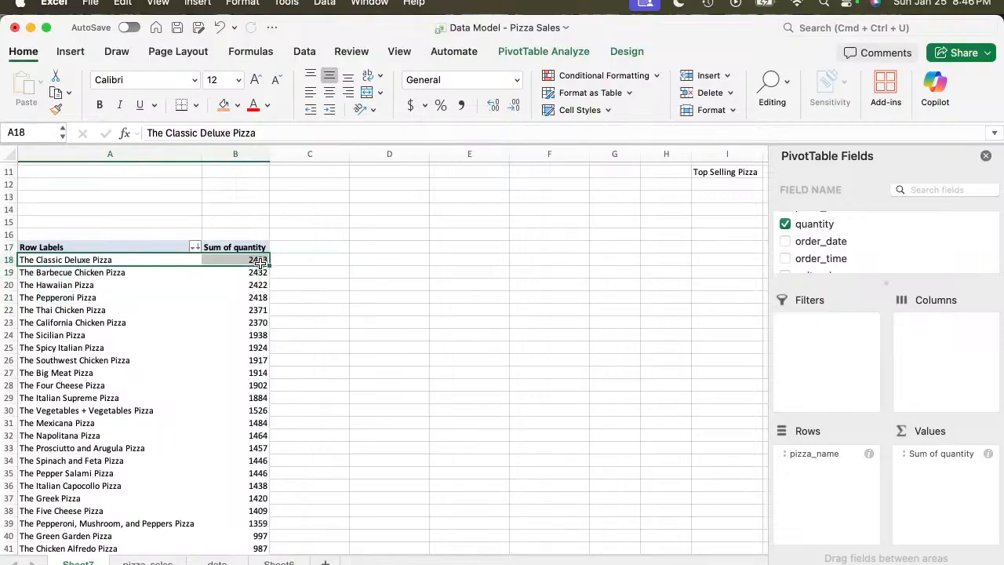
pyautogui.click(223, 107)
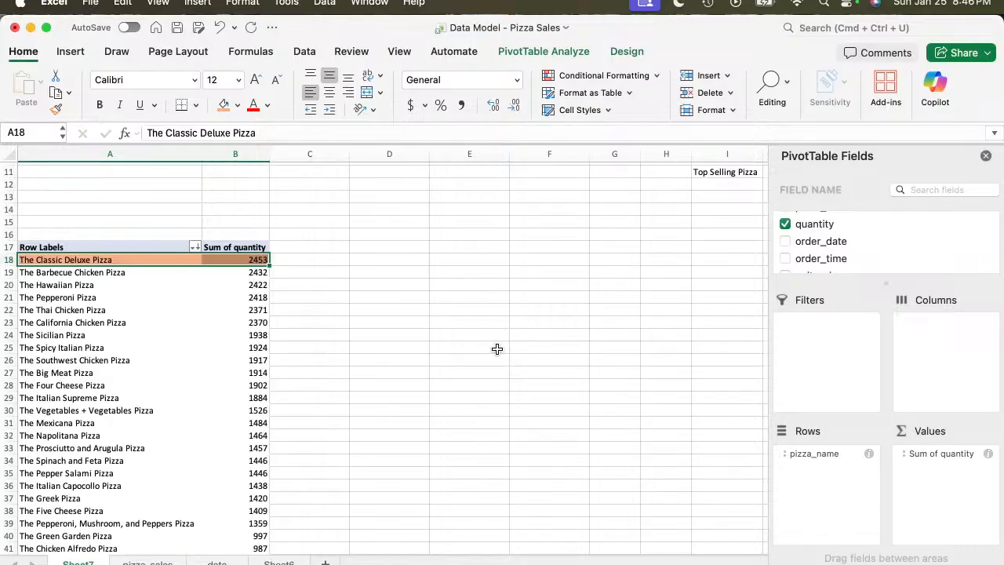
# Copy the entire pizza_name PivotTable and paste the duplicate below it, starting at cell A57.
pyautogui.scroll(-10, 498, 348)
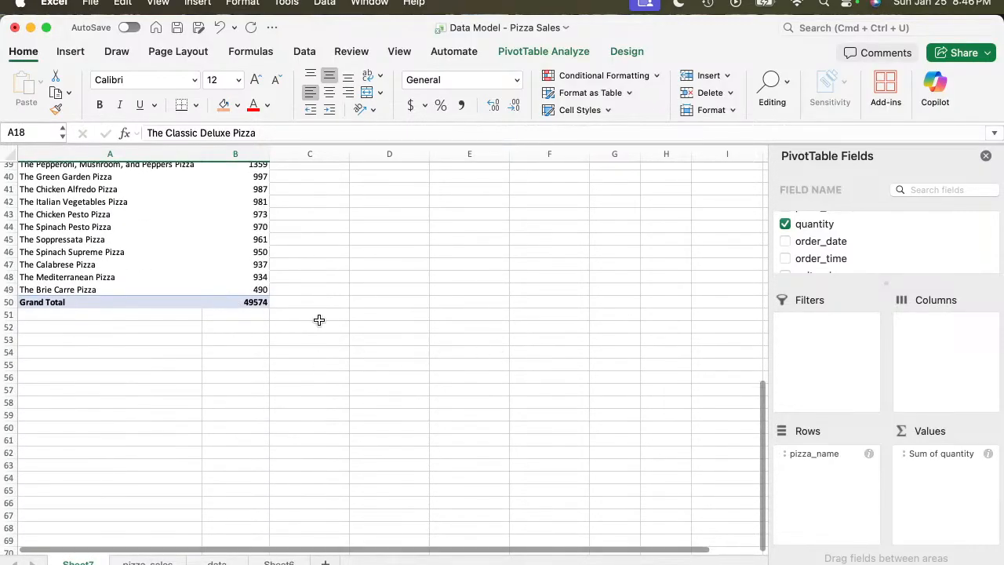
pyautogui.scroll(2, 319, 320)
pyautogui.click(175, 418)
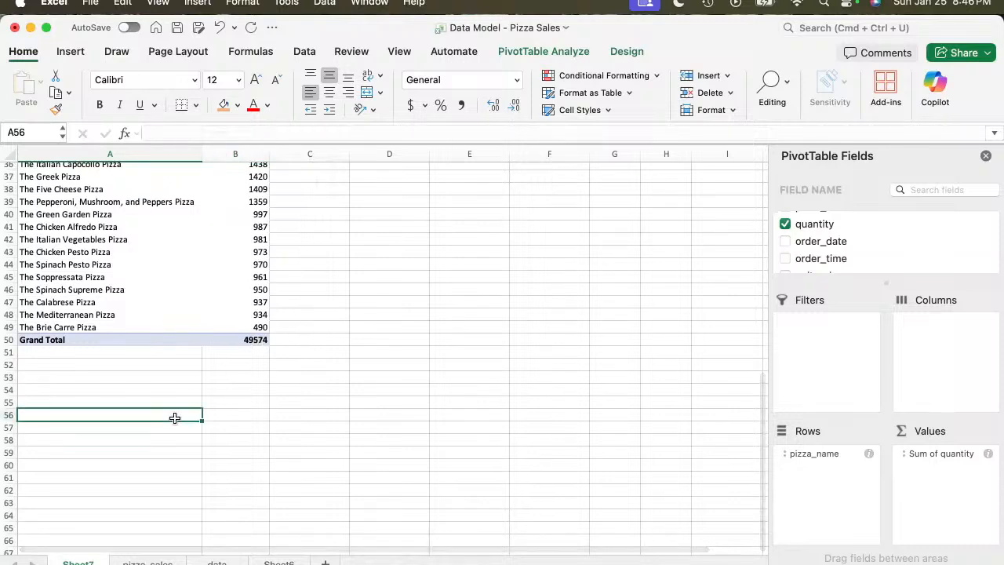
pyautogui.click(251, 341)
pyautogui.moveTo(251, 342); pyautogui.dragTo(251, 343)
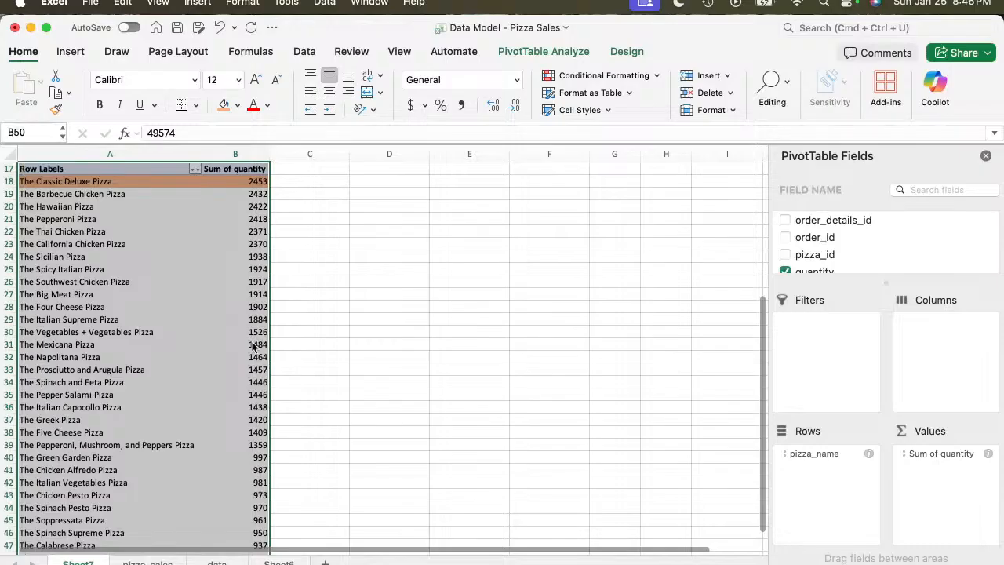
pyautogui.press('super+c')
pyautogui.scroll(-6, 251, 343)
pyautogui.click(202, 448)
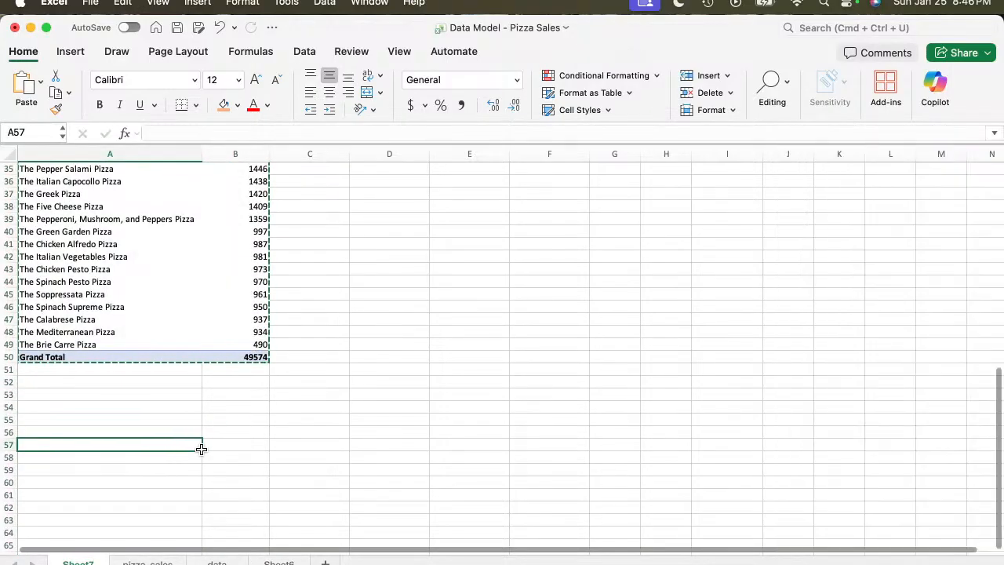
pyautogui.press('super+v')
# Enter the label "3. Size wise sales" in cell E55 and fill the cell with orange.
pyautogui.click(449, 418)
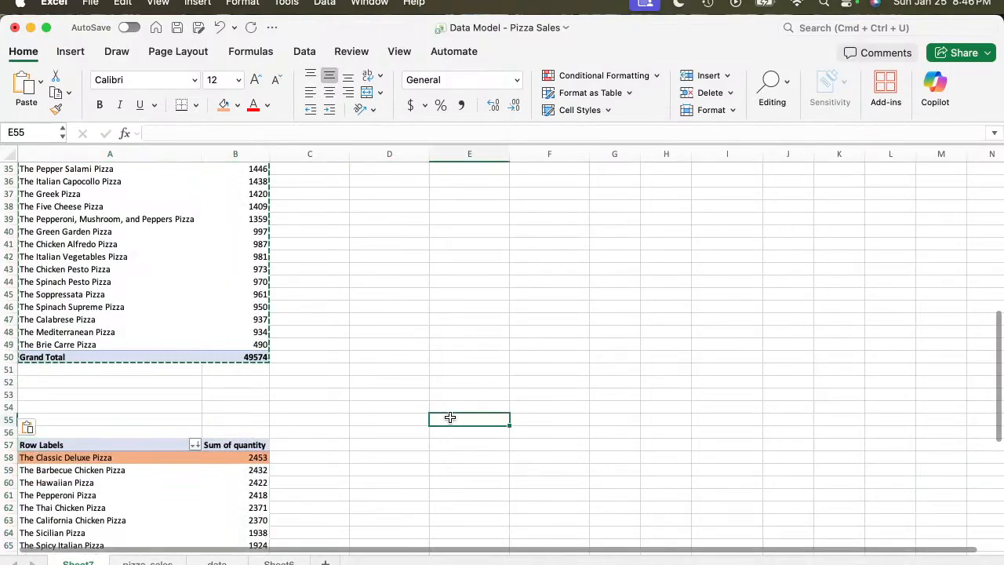
pyautogui.write('3.')
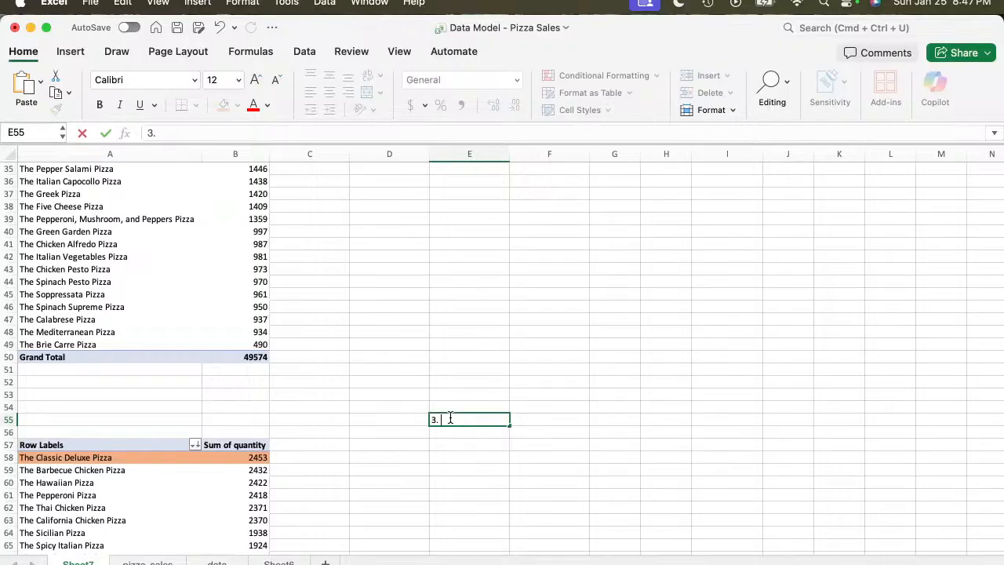
pyautogui.write('Size wise sales')
pyautogui.press('Return')
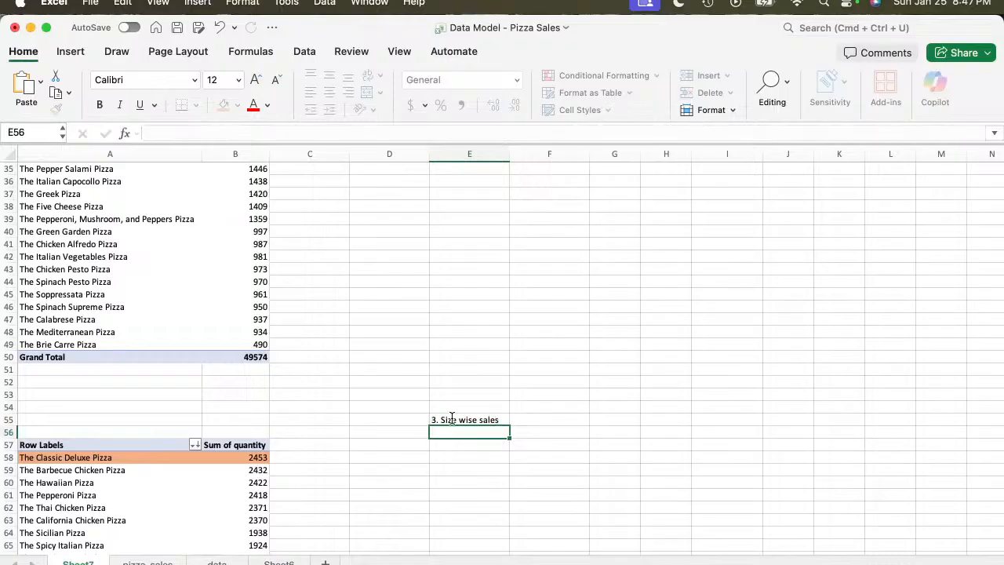
pyautogui.click(453, 420)
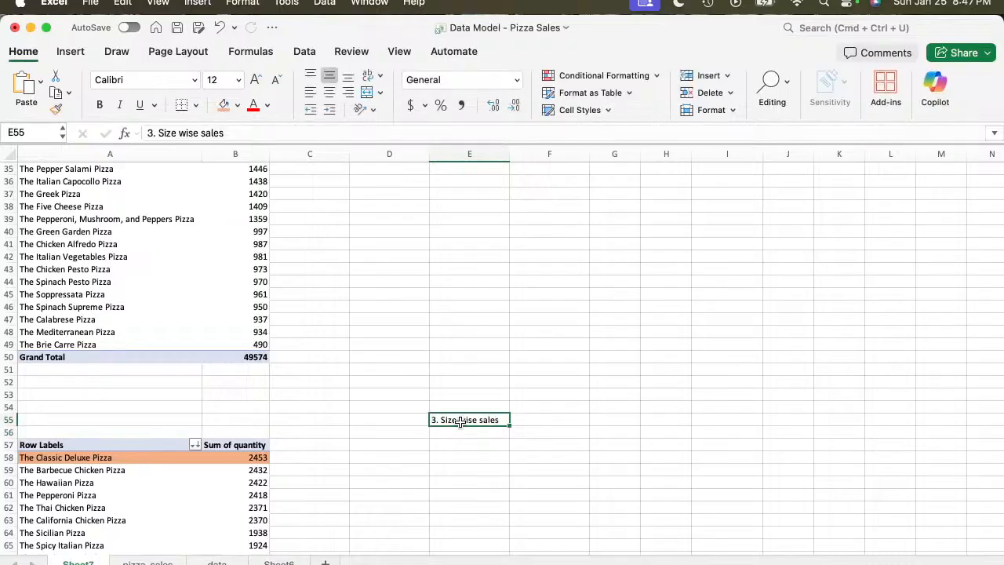
pyautogui.click(225, 111)
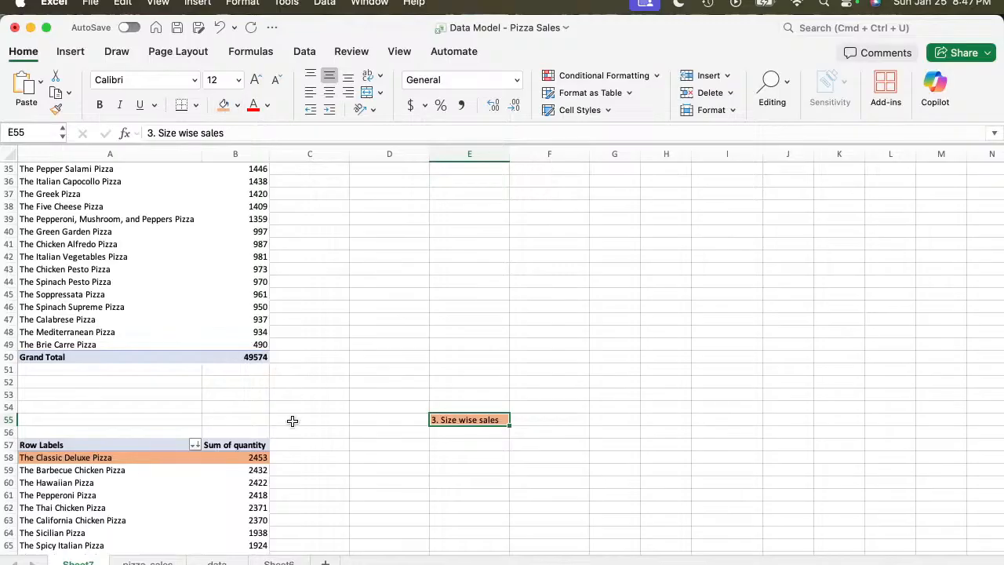
# Replace pizza_name with pizza_size in the rows of the PivotTable at A57, searching the field list for "size".
pyautogui.click(258, 459)
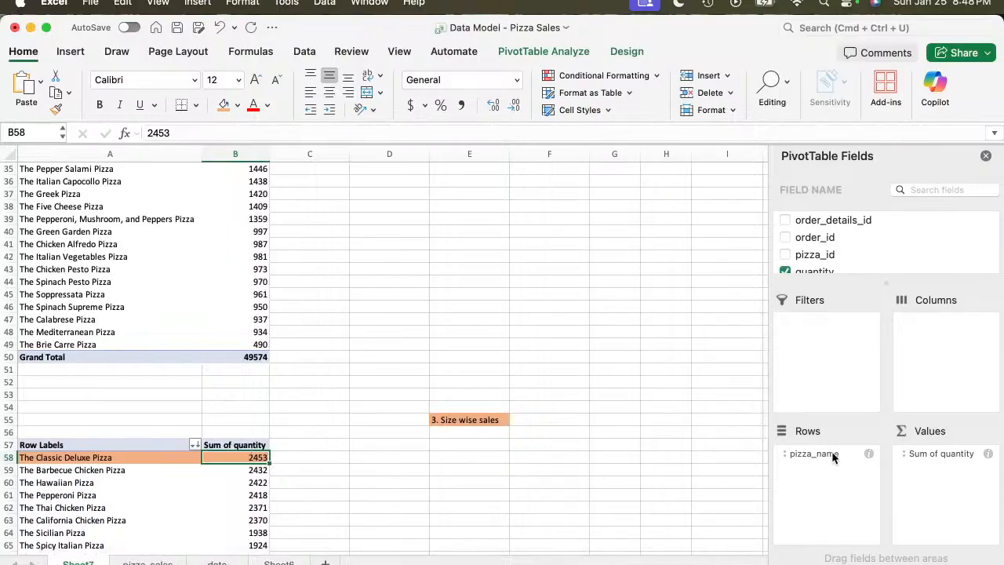
pyautogui.moveTo(836, 457); pyautogui.dragTo(845, 239)
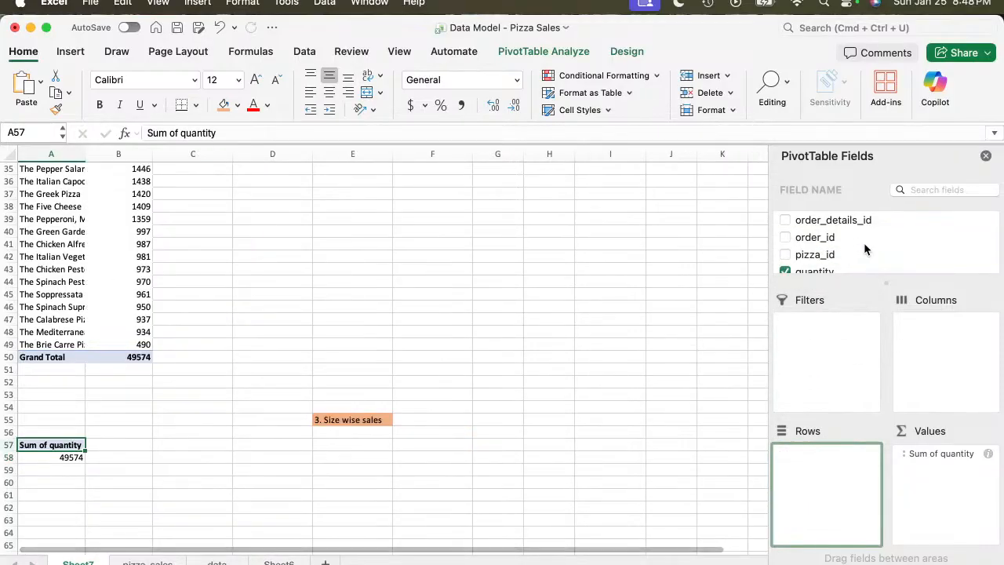
pyautogui.click(921, 190)
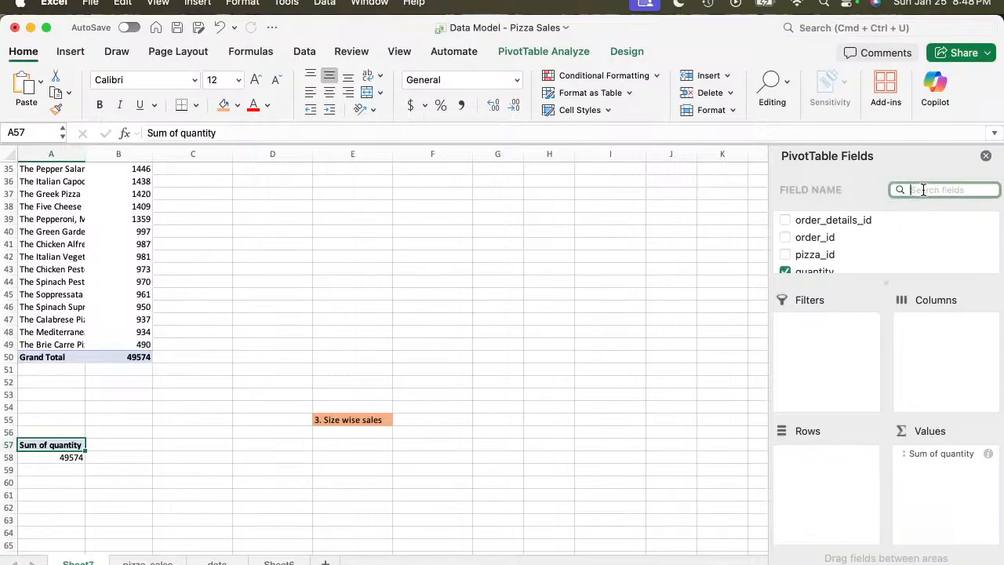
pyautogui.write('size')
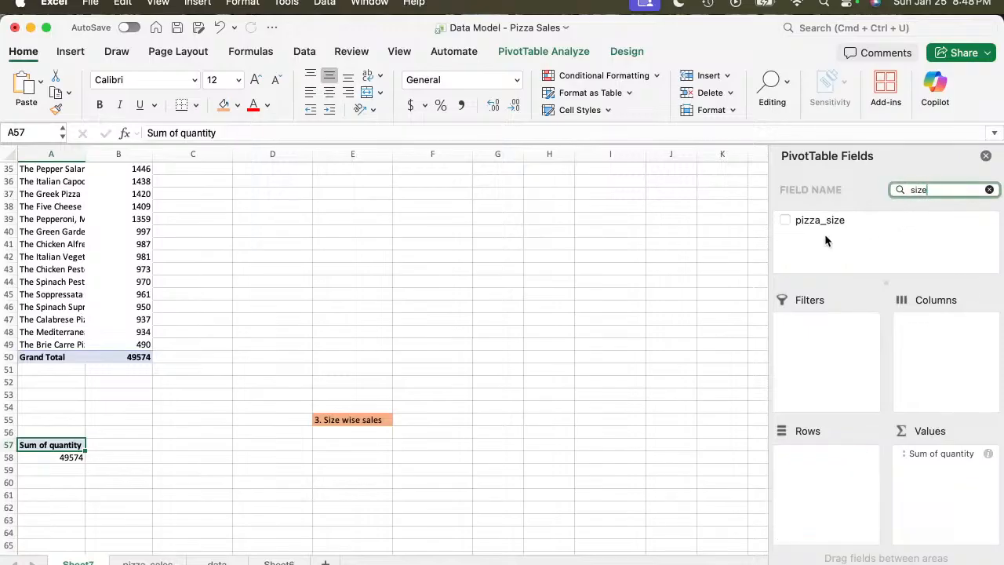
pyautogui.moveTo(818, 222); pyautogui.dragTo(834, 473)
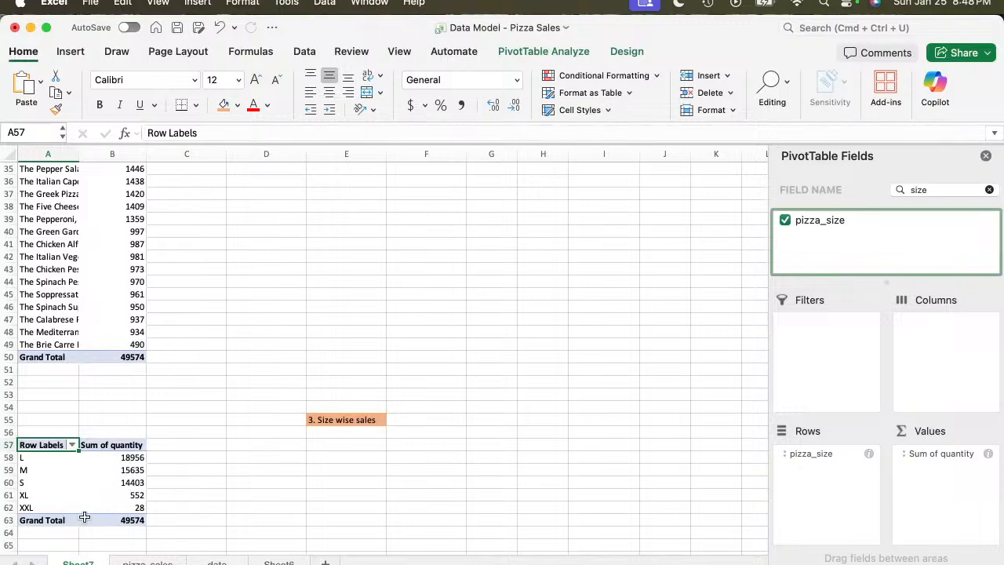
# Copy the entire pizza_size PivotTable, A57:B63, and paste the duplicate beside it, starting at cell G57.
pyautogui.click(25, 458)
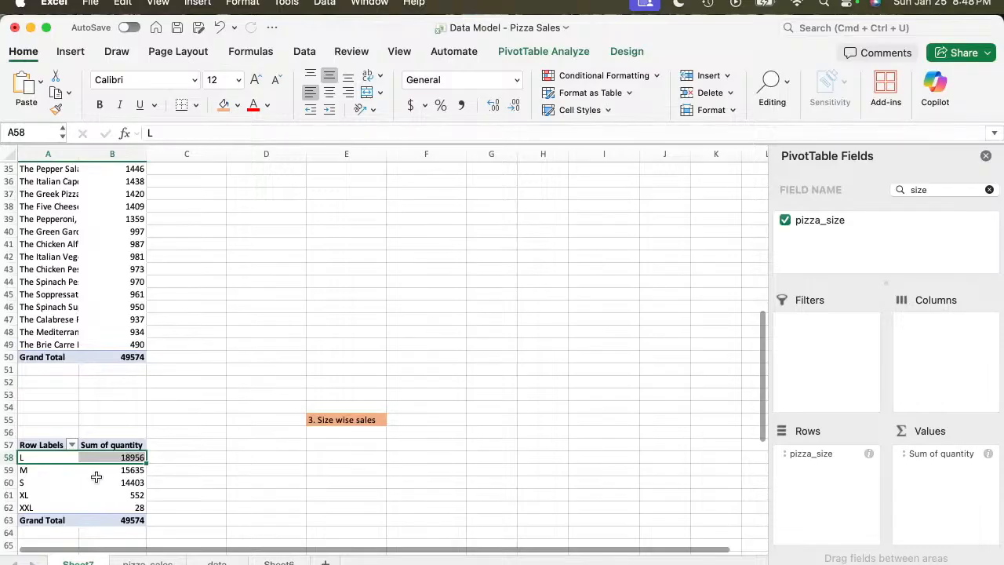
pyautogui.click(36, 444)
pyautogui.hotkey('shift', 'Right')
pyautogui.hotkey('shift', 'Right')
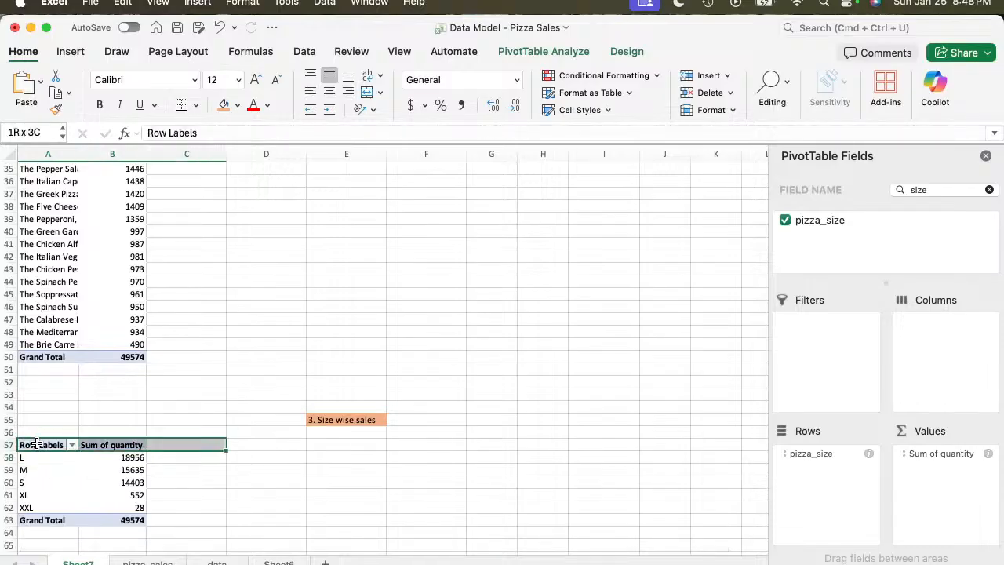
pyautogui.hotkey('shift', 'Left')
pyautogui.hotkey('shift', 'Down')
pyautogui.hotkey('shift', 'Down')
pyautogui.hotkey('shift', 'Down')
pyautogui.hotkey('shift', 'Down')
pyautogui.hotkey('shift', 'Down')
pyautogui.hotkey('shift', 'Down')
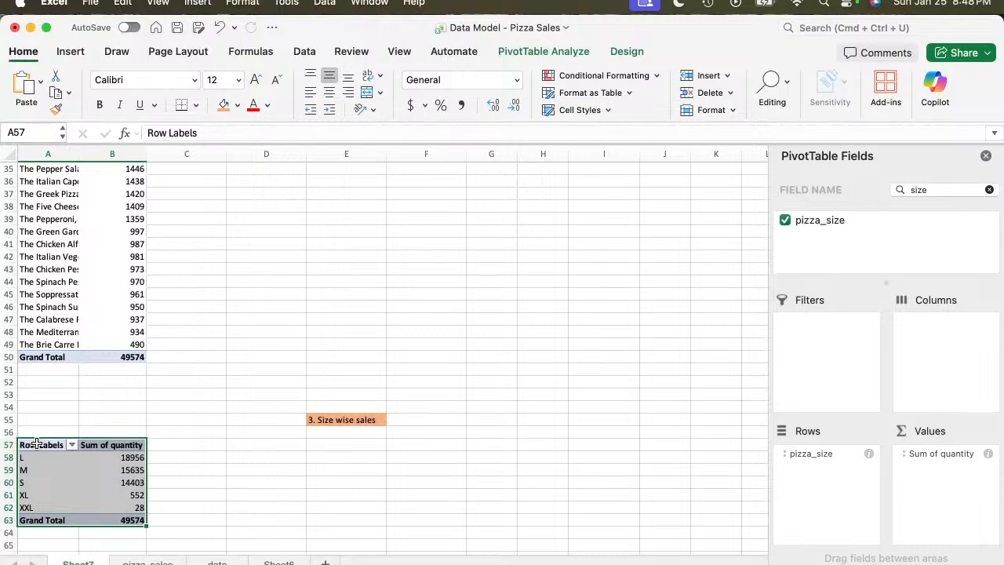
pyautogui.press('cmd+c')
pyautogui.press('Right')
pyautogui.press('Right')
pyautogui.press('Right')
pyautogui.press('Right')
pyautogui.press('Right')
pyautogui.press('Right')
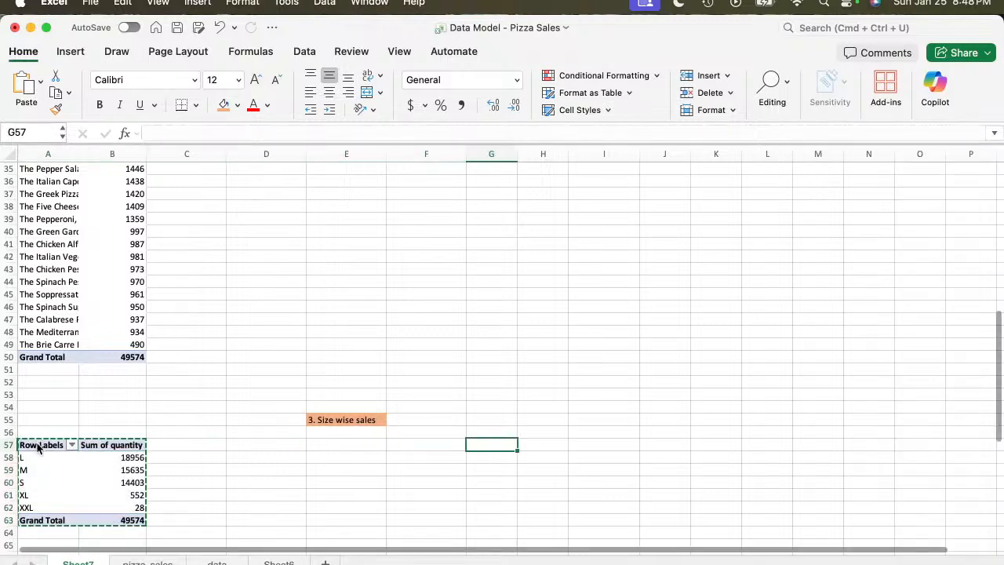
pyautogui.press('cmd+v')
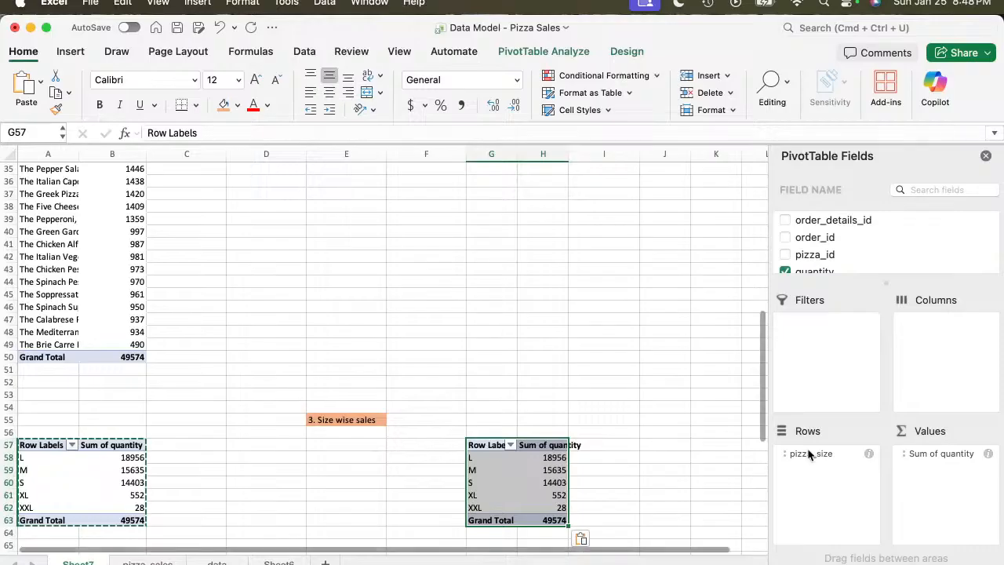
# Replace pizza_size with order_date in the rows of the PivotTable at G57 to group the quantities by month.
pyautogui.moveTo(823, 455); pyautogui.dragTo(857, 239)
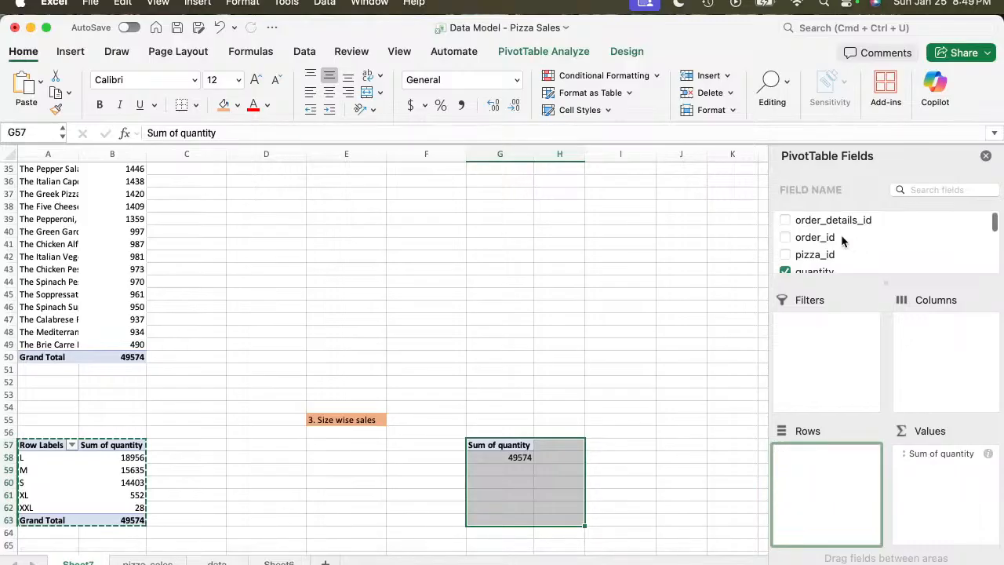
pyautogui.scroll(-5, 842, 240)
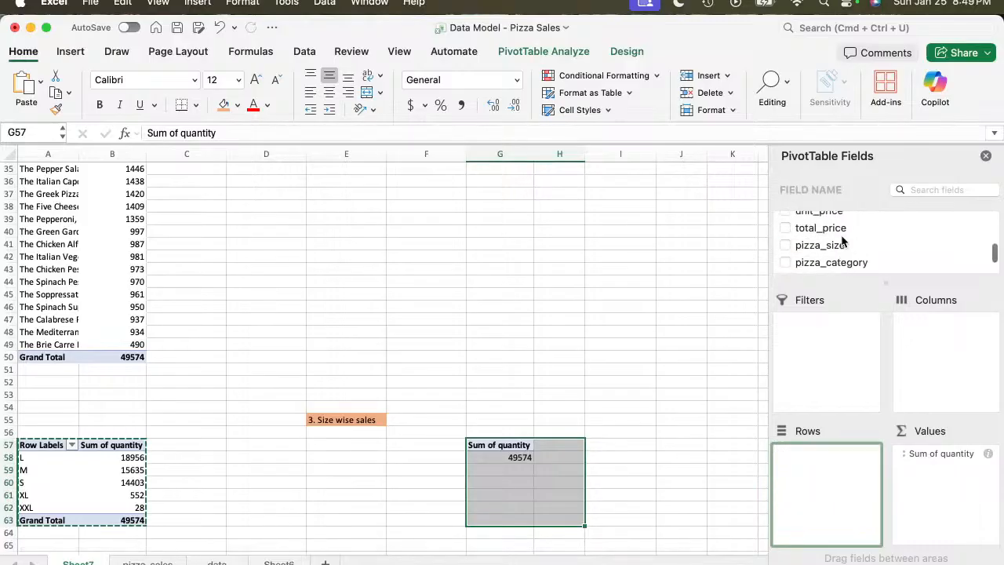
pyautogui.scroll(-2, 842, 240)
pyautogui.scroll(4, 842, 241)
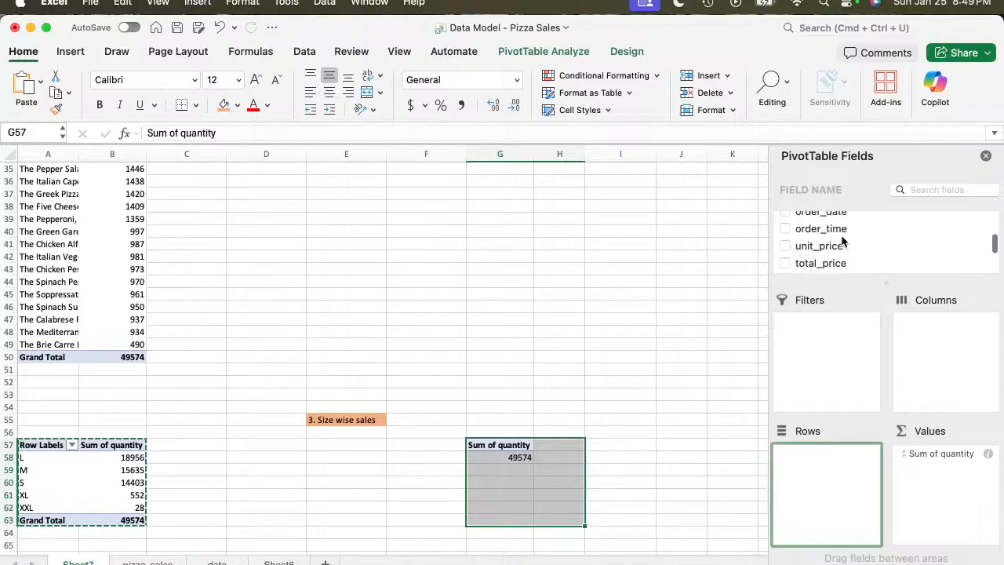
pyautogui.scroll(3, 842, 243)
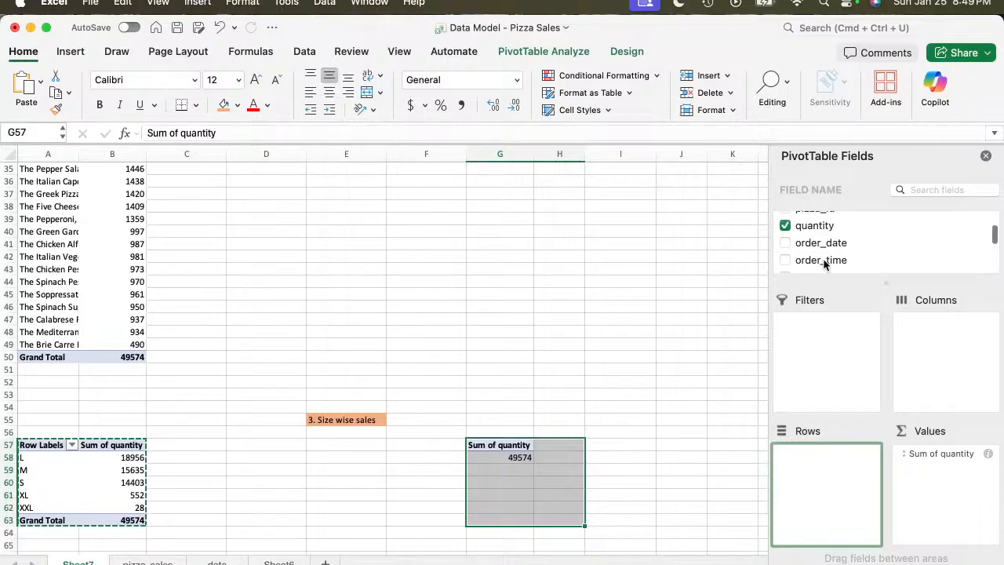
pyautogui.click(824, 260)
pyautogui.moveTo(819, 243); pyautogui.dragTo(844, 480)
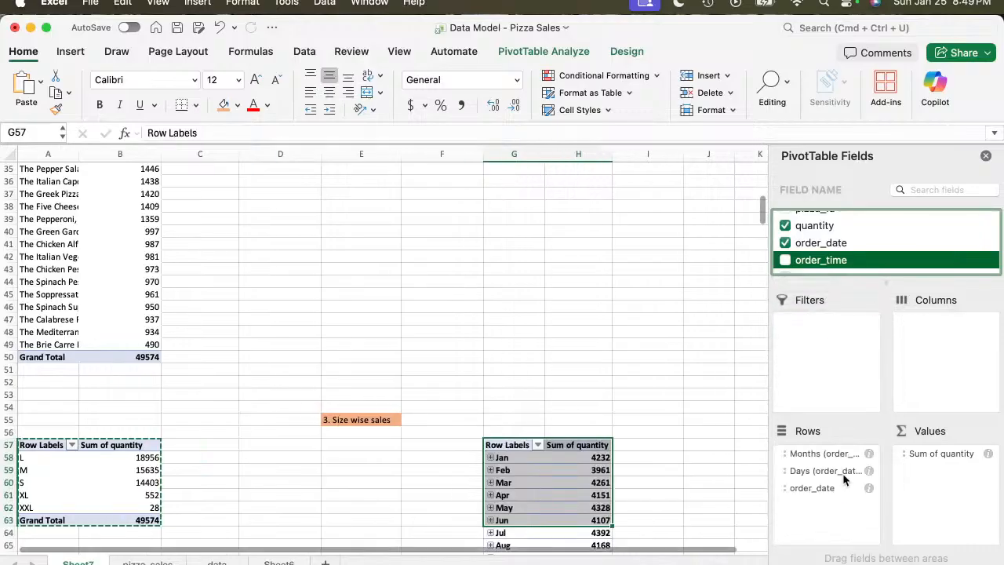
pyautogui.scroll(-5, 652, 433)
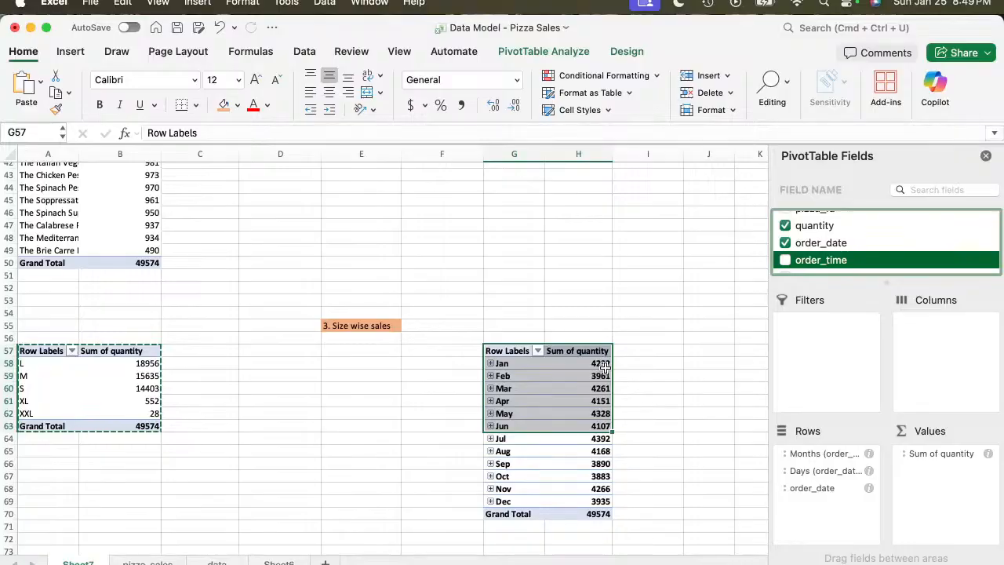
# Filter the months in the PivotTable at G57 to exclude the <1/1/15 and >1/1/16 items, keeping the sort by Months (order_date).
pyautogui.click(537, 350)
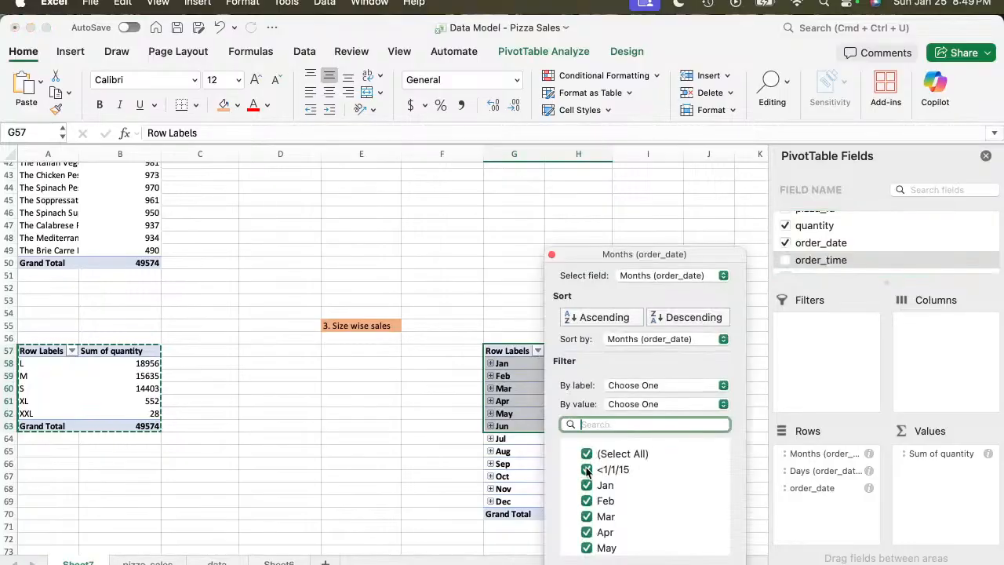
pyautogui.click(587, 469)
pyautogui.scroll(-5, 592, 477)
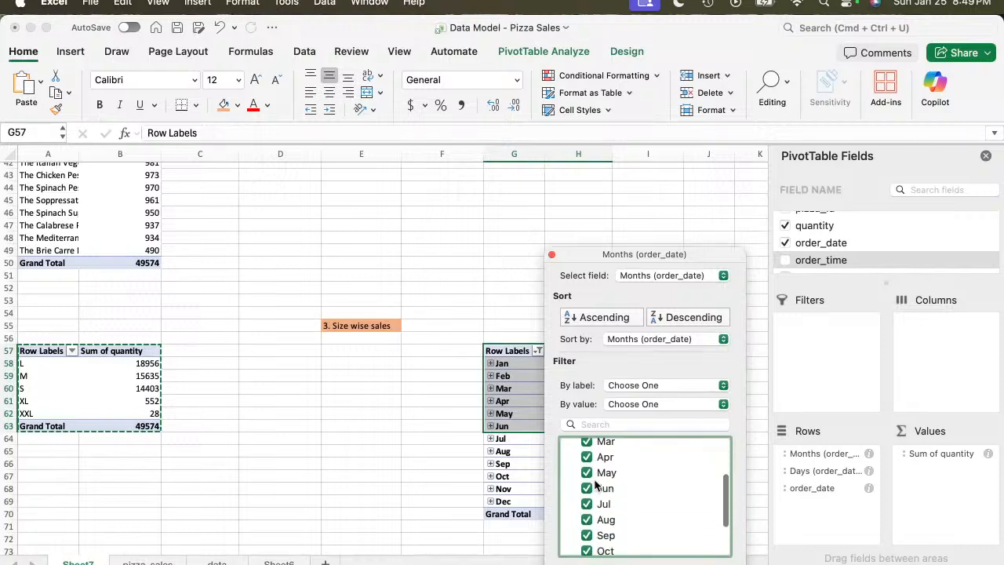
pyautogui.click(586, 538)
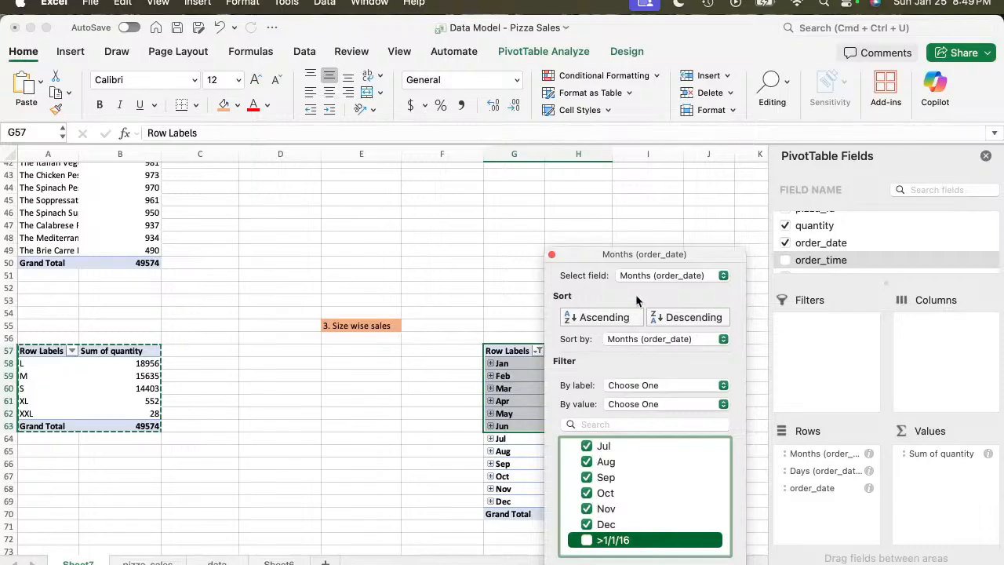
pyautogui.click(705, 340)
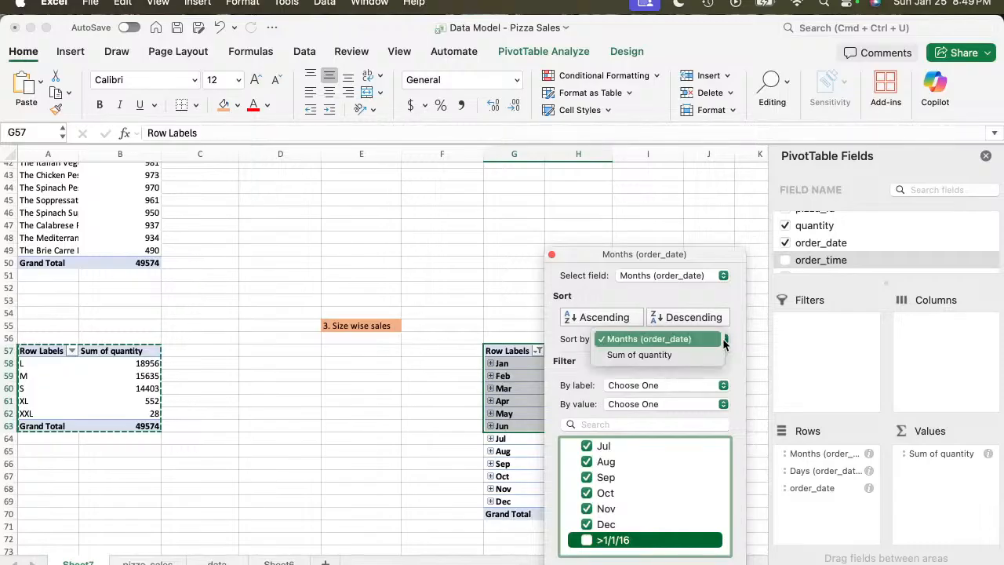
pyautogui.click(655, 339)
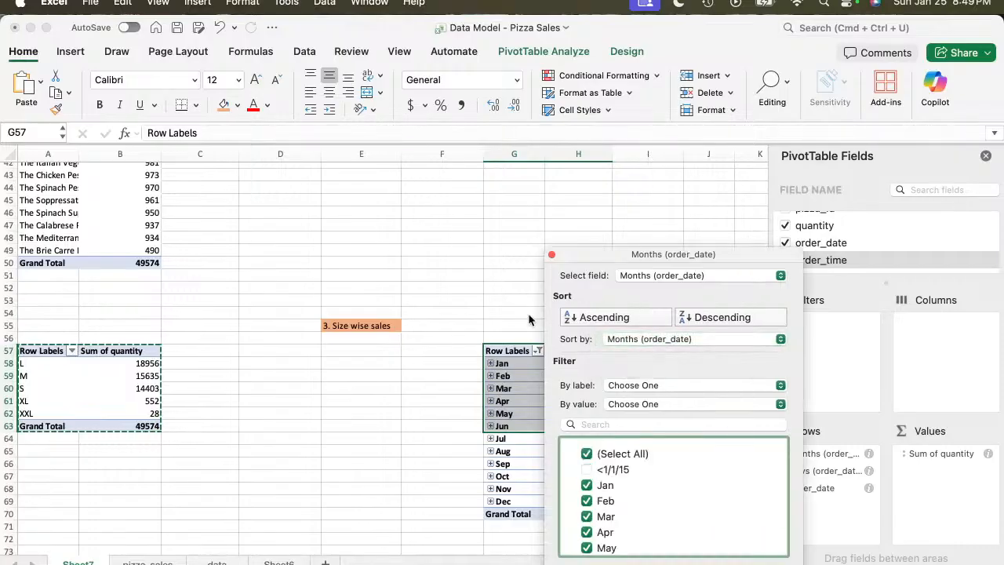
pyautogui.click(469, 291)
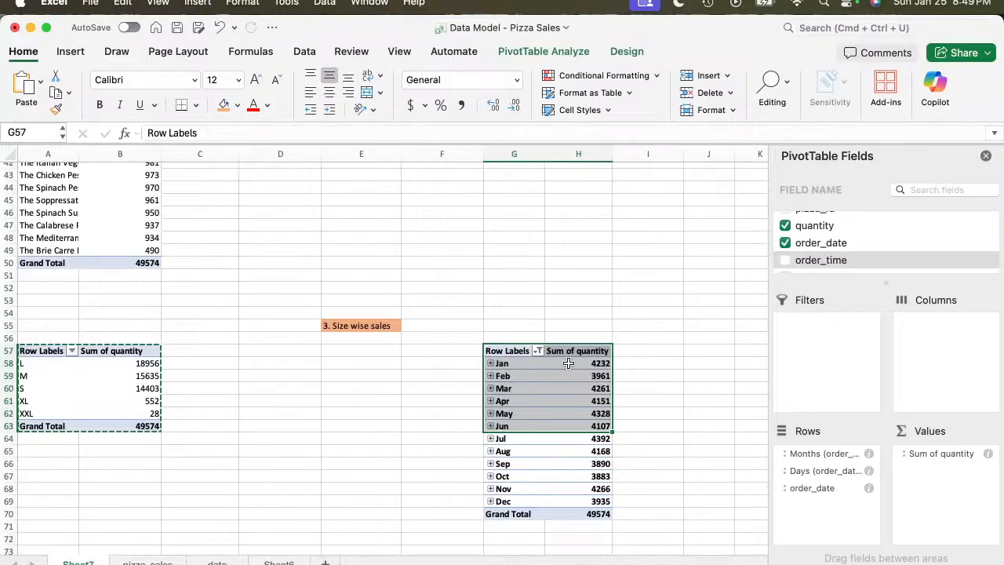
pyautogui.click(648, 313)
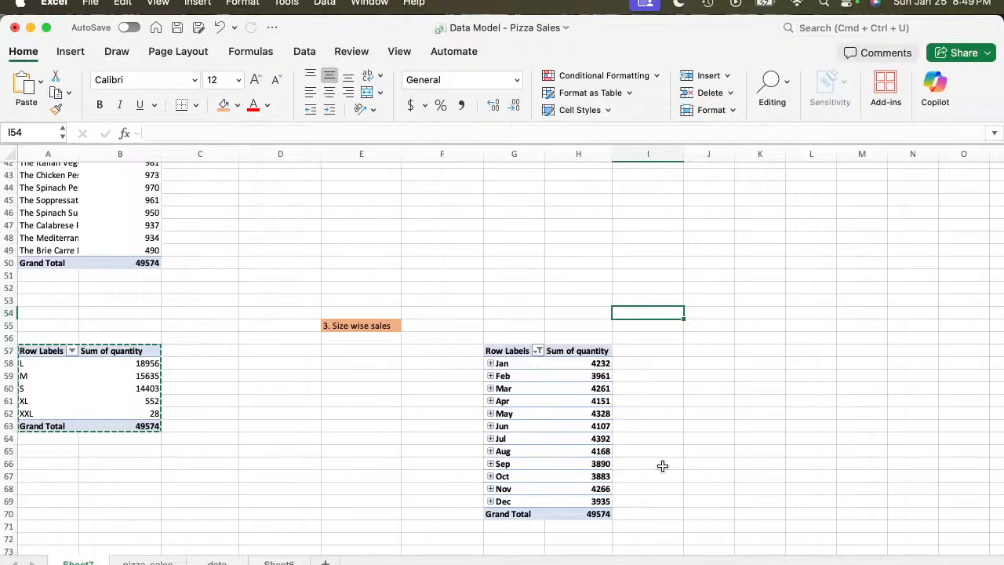
# Clear all month selections in the PivotTable at G57 and filter it to the <1/1/15 item only.
pyautogui.click(538, 351)
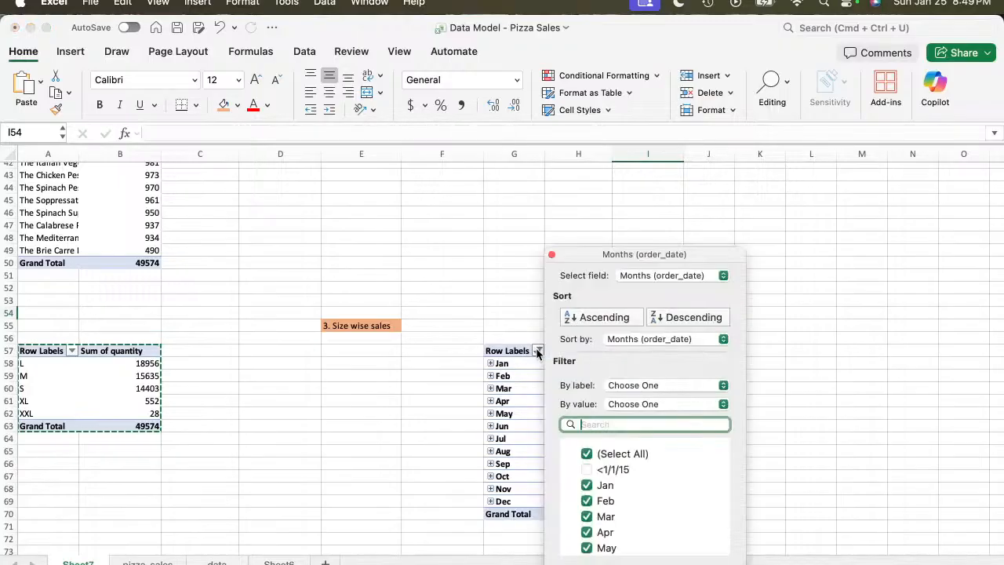
pyautogui.click(588, 453)
pyautogui.click(587, 453)
pyautogui.click(588, 453)
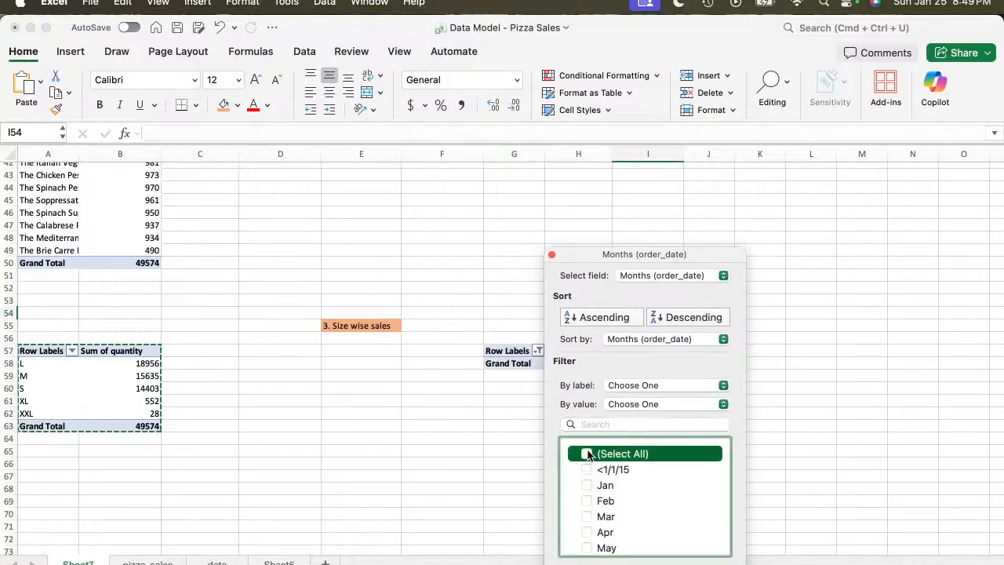
pyautogui.click(586, 469)
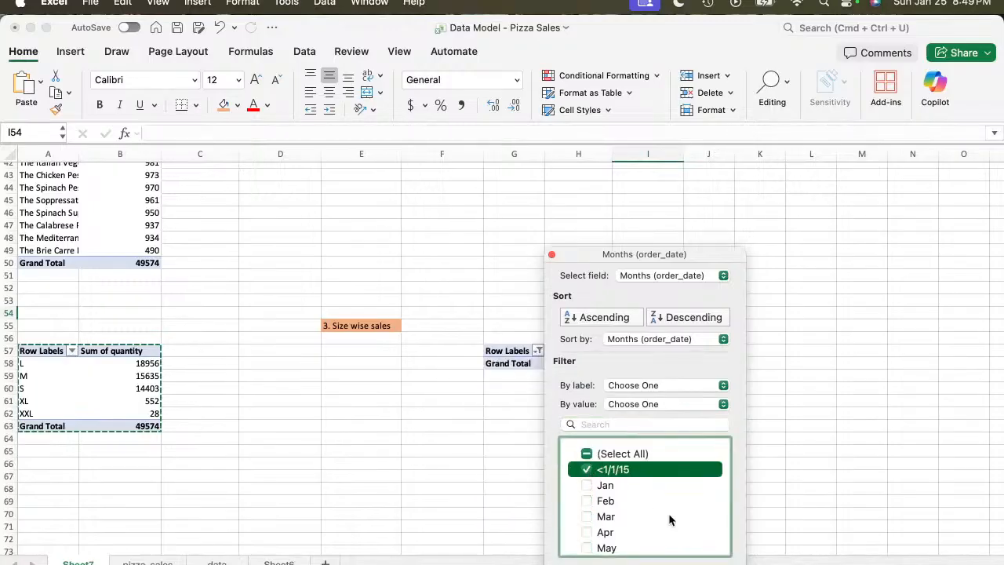
pyautogui.scroll(-5, 712, 477)
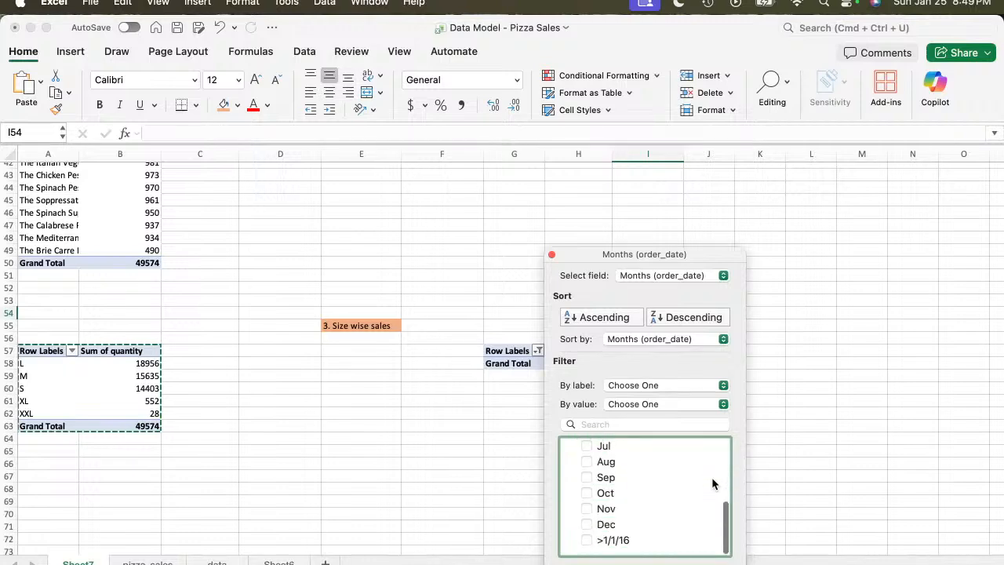
pyautogui.click(823, 429)
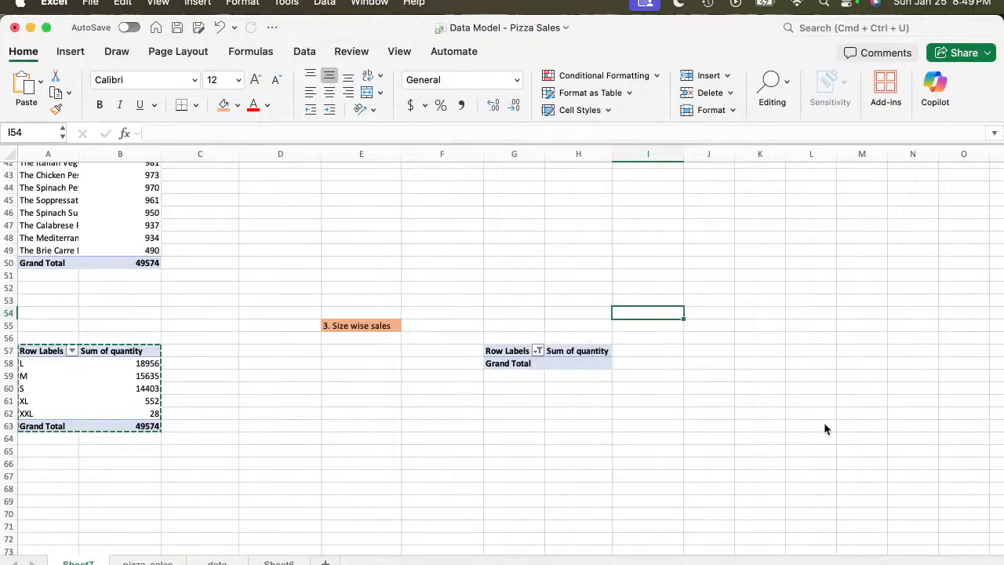
# Switch the month filter of the PivotTable at G57 from <1/1/15 to the >1/1/16 item only.
pyautogui.click(537, 350)
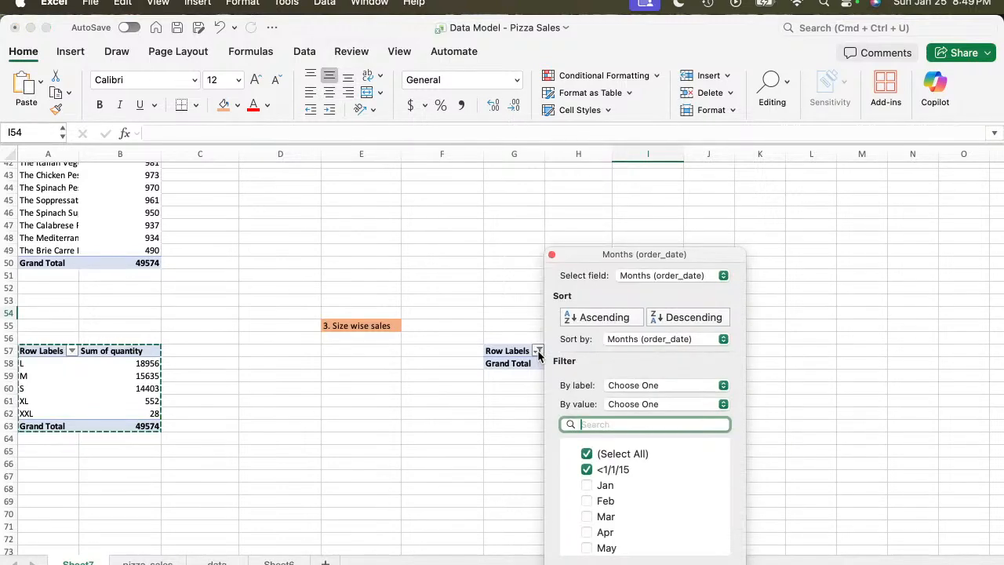
pyautogui.click(585, 469)
pyautogui.scroll(-5, 625, 497)
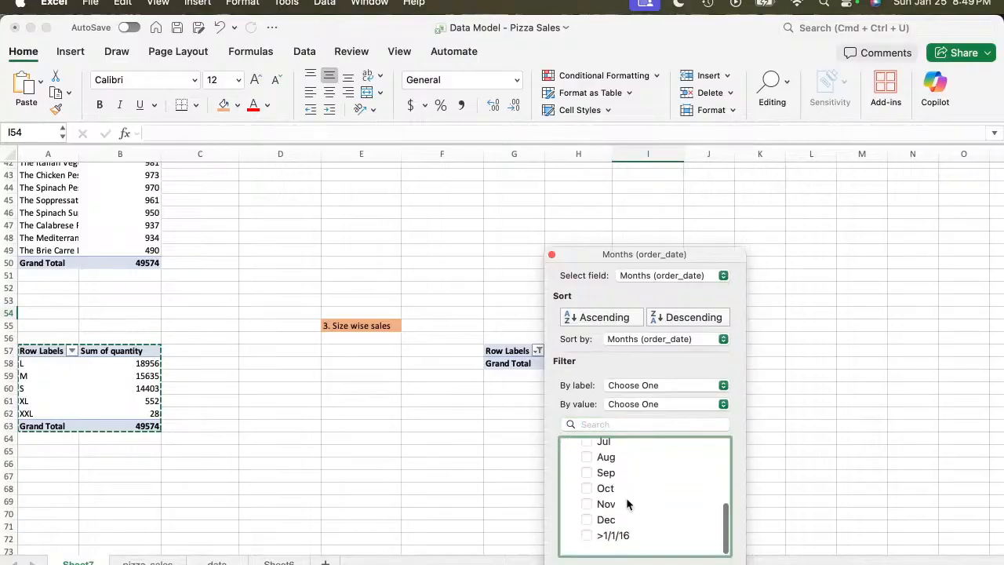
pyautogui.click(588, 537)
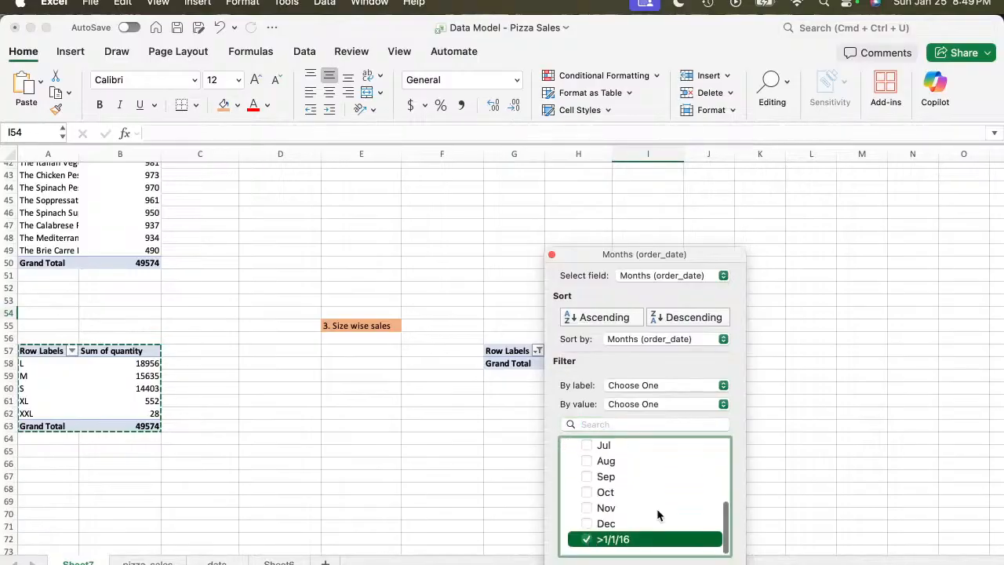
pyautogui.click(723, 404)
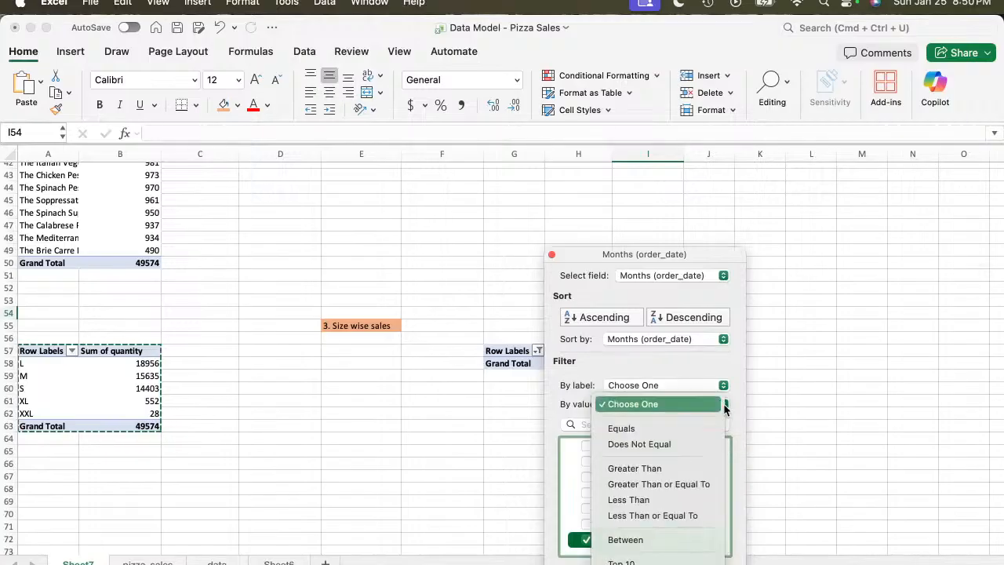
pyautogui.click(725, 408)
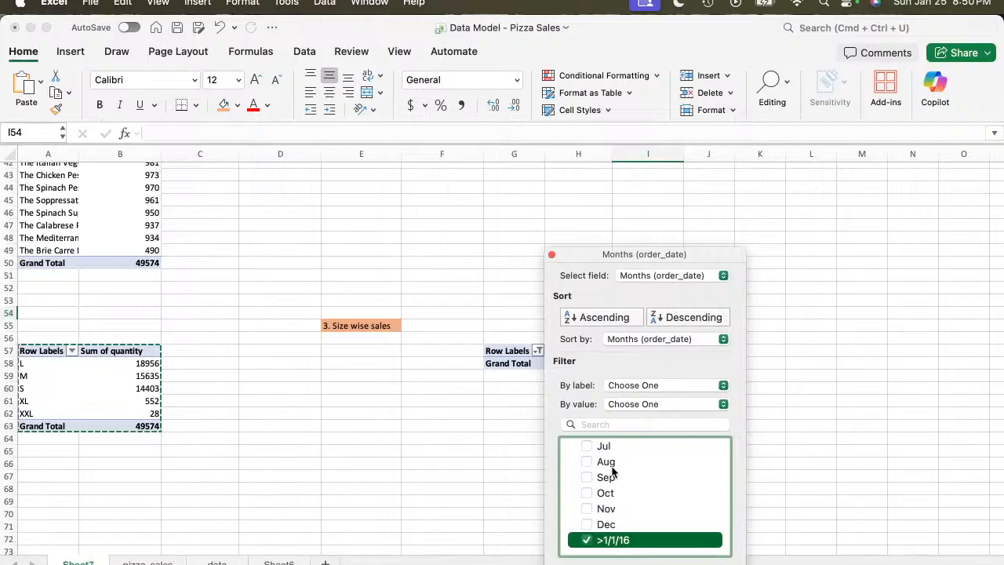
# Select all items again in the month filter of the PivotTable at G57.
pyautogui.scroll(5, 613, 471)
pyautogui.click(587, 460)
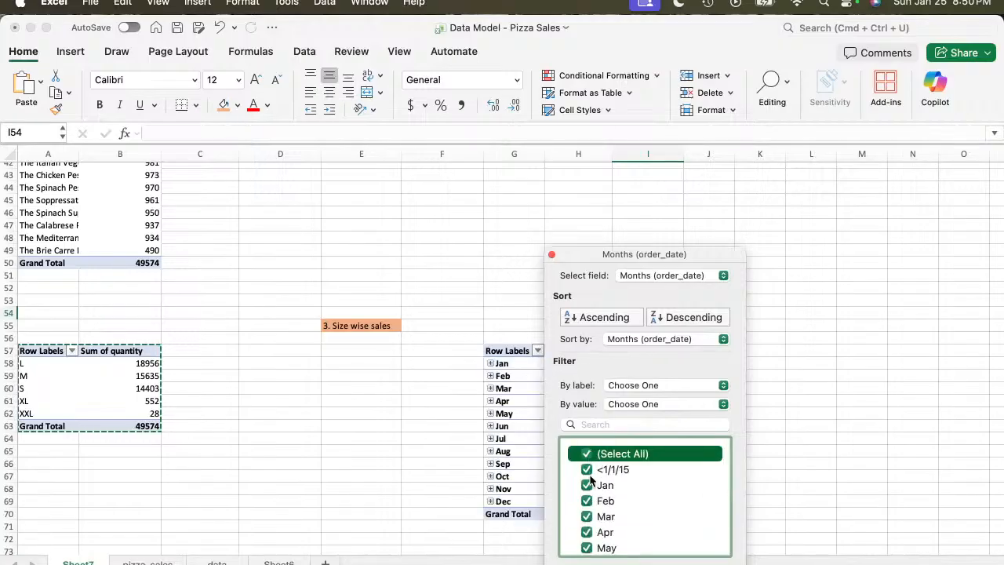
pyautogui.click(836, 419)
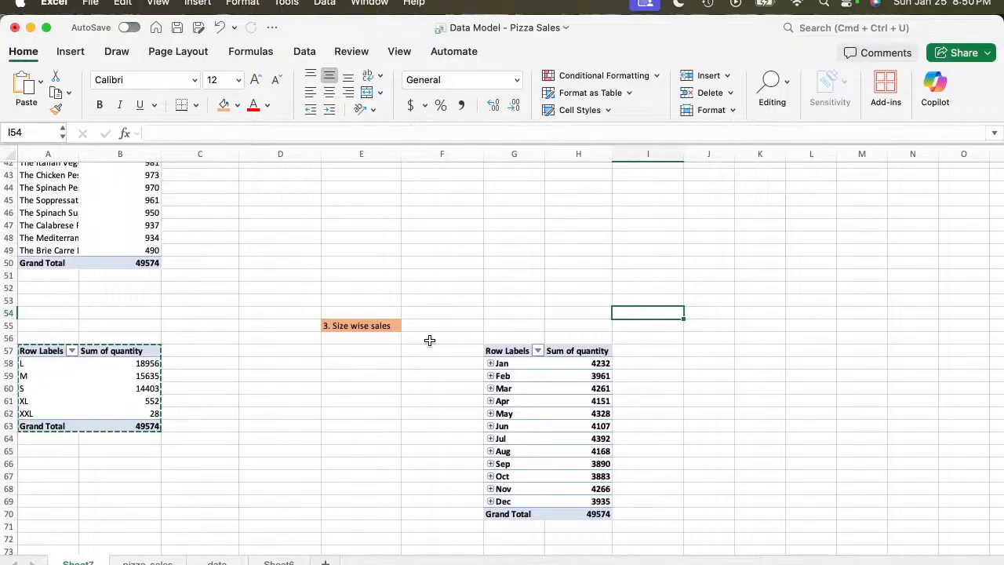
# Copy the entire pizza_size PivotTable at A57 and paste the duplicate below it, starting at cell B75.
pyautogui.click(133, 350)
pyautogui.press('super+a')
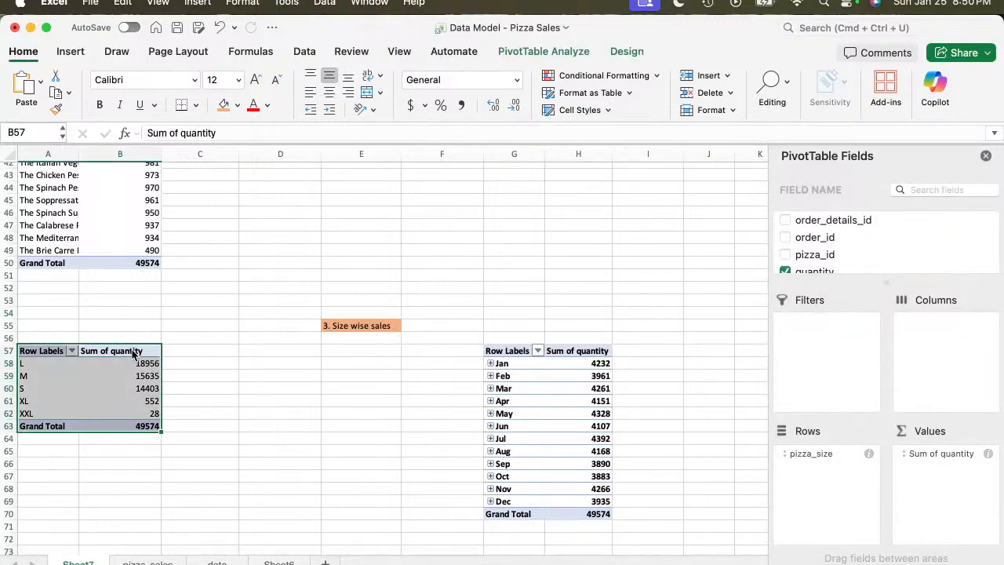
pyautogui.scroll(-5, 132, 354)
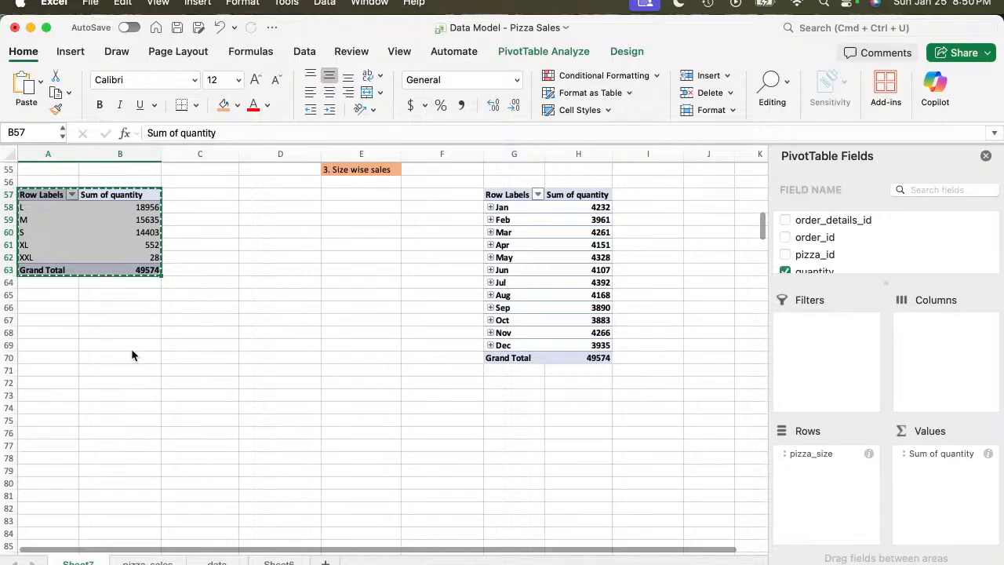
pyautogui.click(92, 415)
pyautogui.press('super+v')
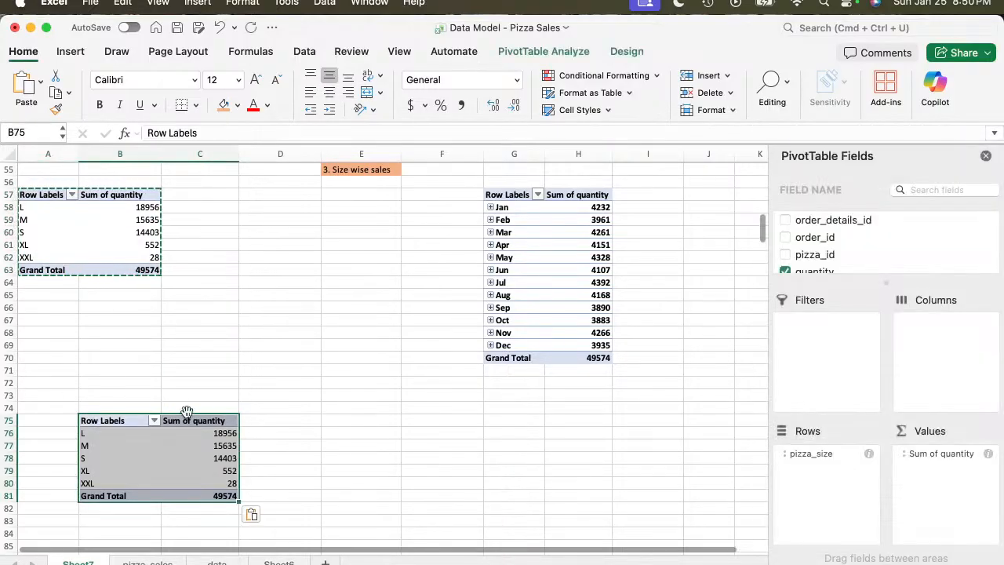
# Find the pizza_category field by searching for "cat" and add it as a report filter to the copied PivotTable at B75.
pyautogui.click(188, 420)
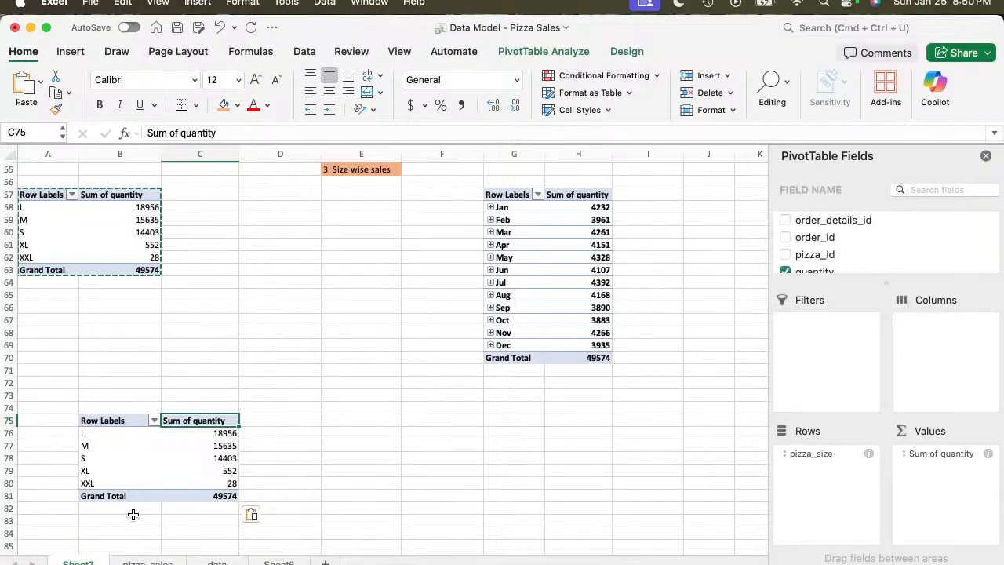
pyautogui.click(930, 190)
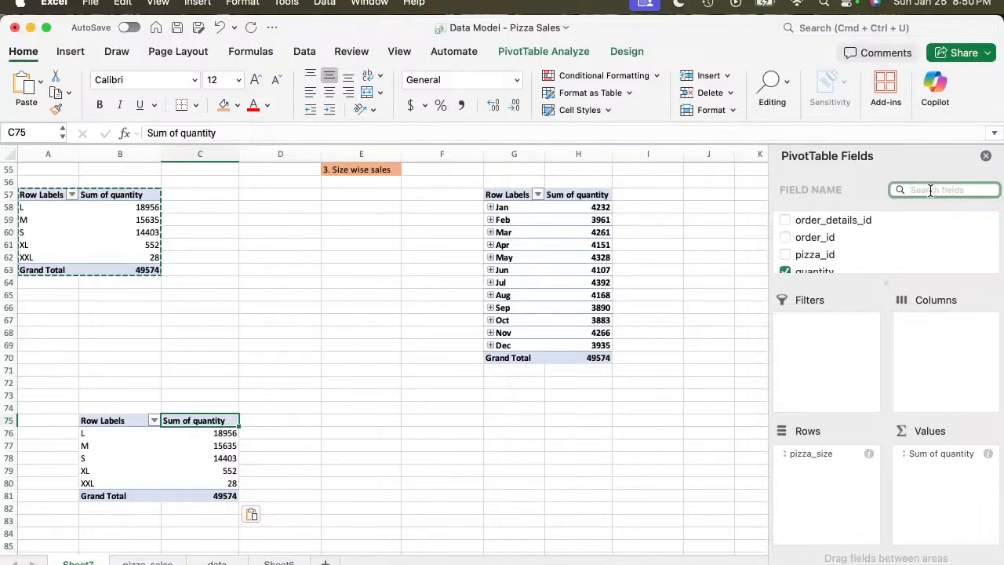
pyautogui.write('cat')
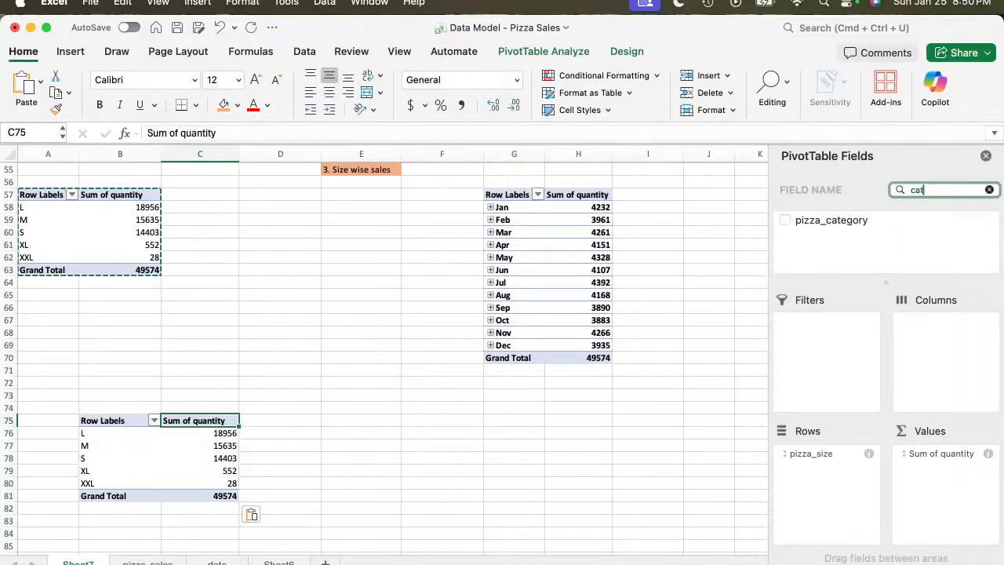
pyautogui.moveTo(847, 222); pyautogui.dragTo(835, 346)
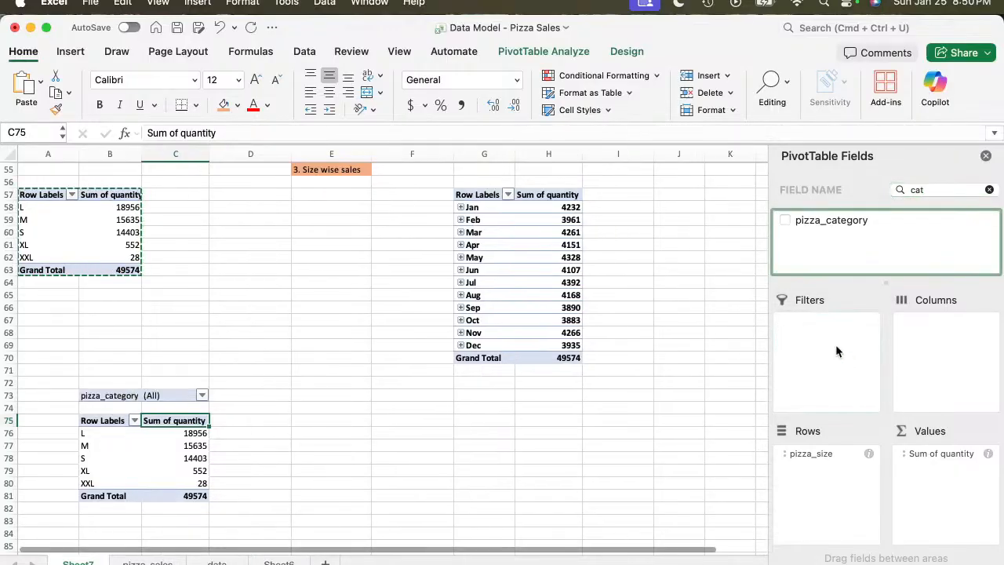
# Clear all selections in the pizza_category filter above the PivotTable at B75 and show only the Classic category.
pyautogui.click(202, 395)
pyautogui.click(250, 469)
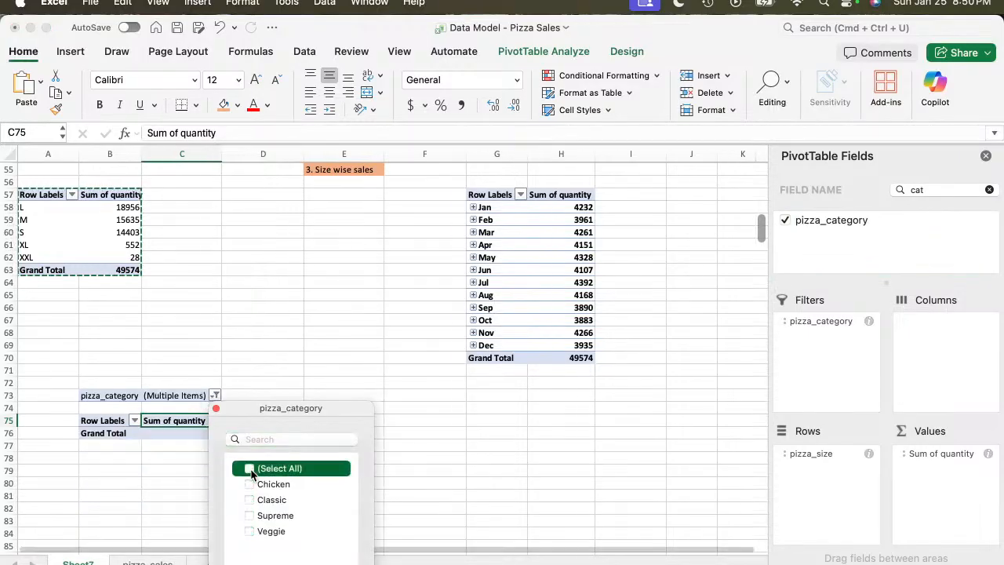
pyautogui.click(250, 499)
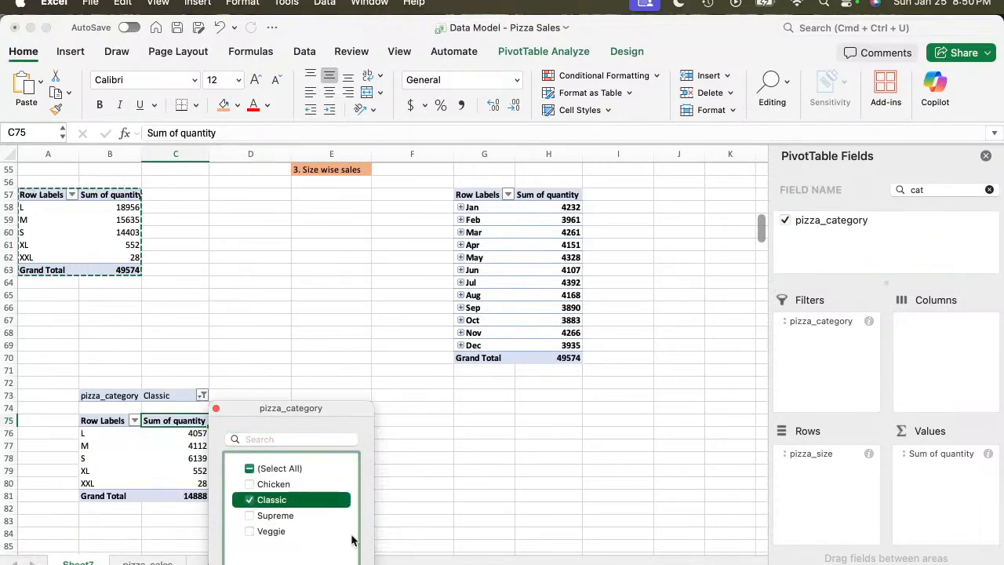
# Switch the pizza_category filter to Chicken only, temporarily including Supreme and Veggie along the way.
pyautogui.click(250, 484)
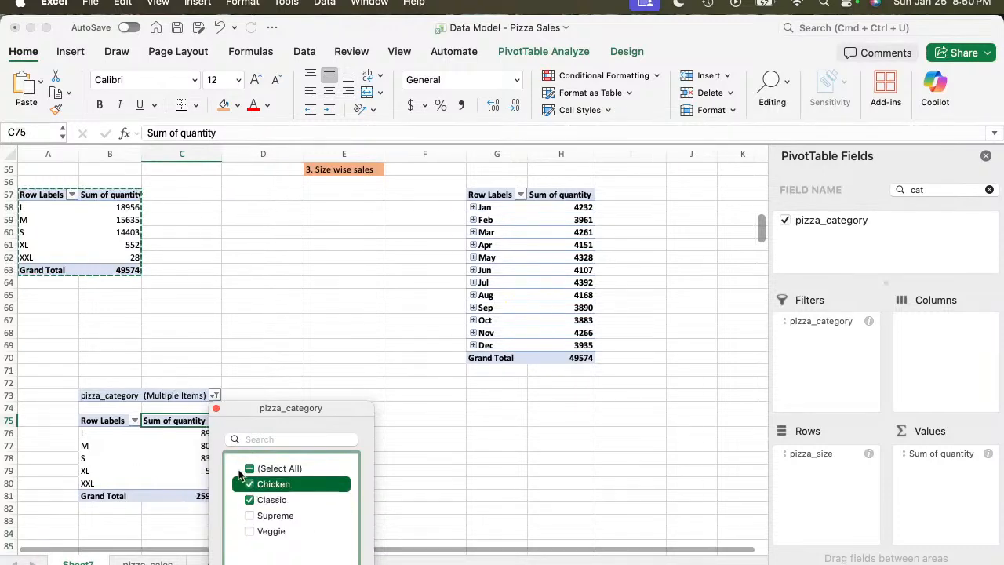
pyautogui.click(250, 499)
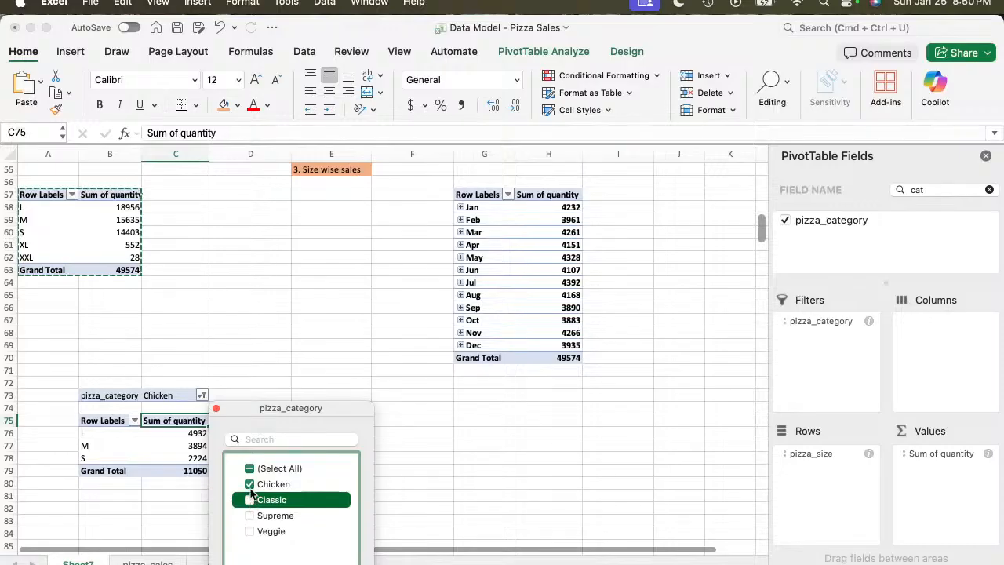
pyautogui.click(250, 515)
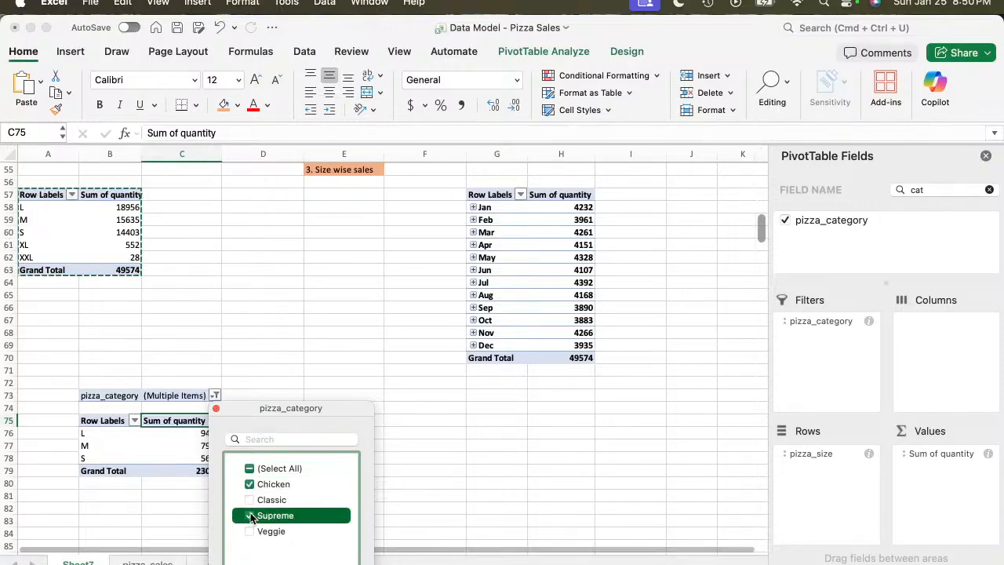
pyautogui.click(250, 532)
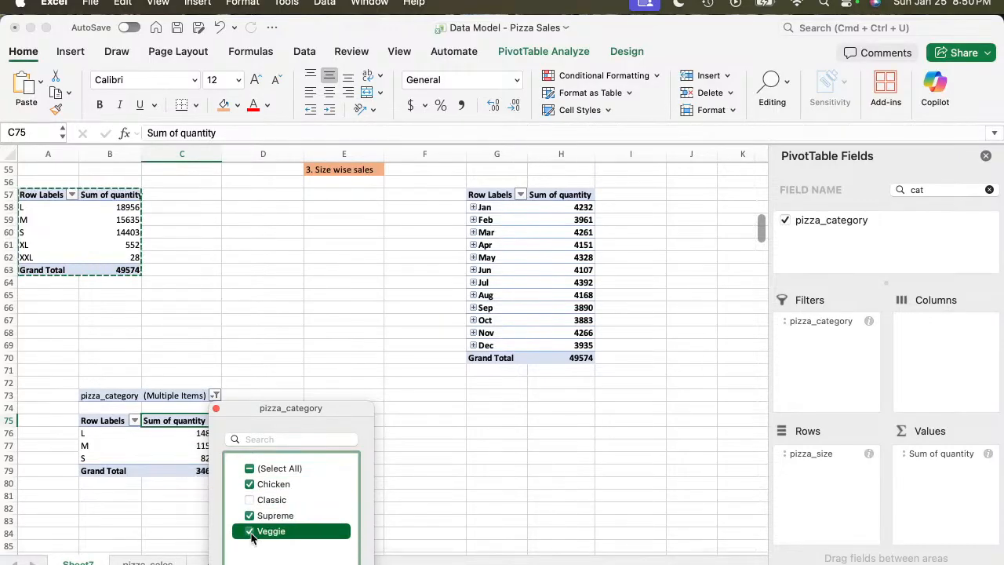
pyautogui.click(249, 515)
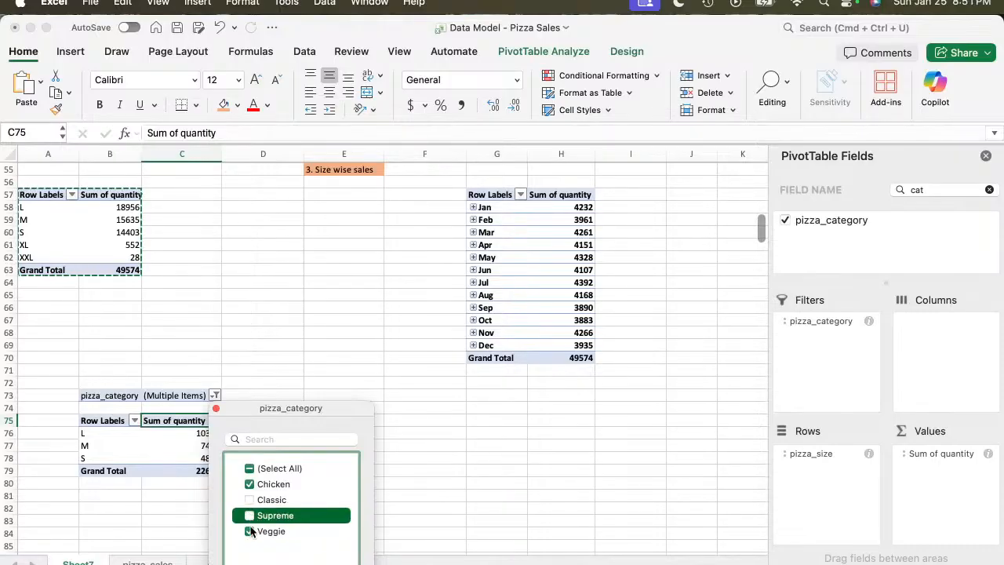
pyautogui.click(249, 531)
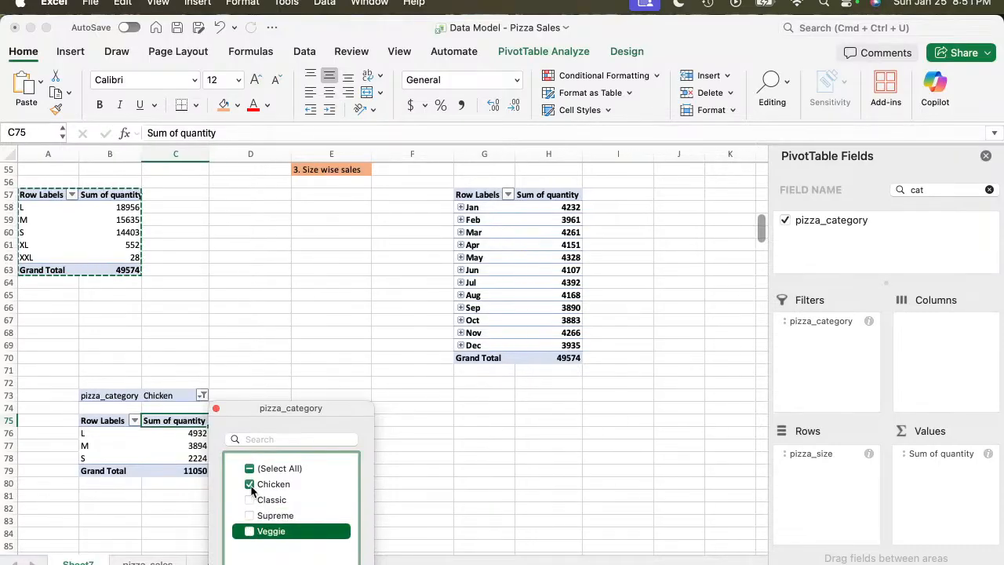
# Select all categories again in the pizza_category filter and close the filter list.
pyautogui.click(249, 484)
pyautogui.click(250, 468)
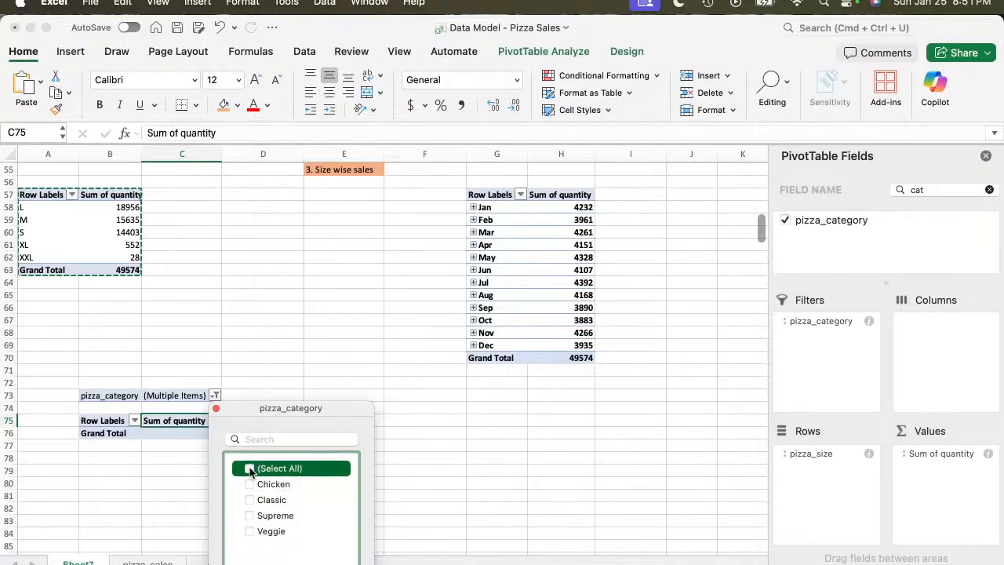
pyautogui.click(453, 455)
# Move the pizza_category field from Filters to Columns in the PivotTable at B75 and select its L size row.
pyautogui.click(164, 395)
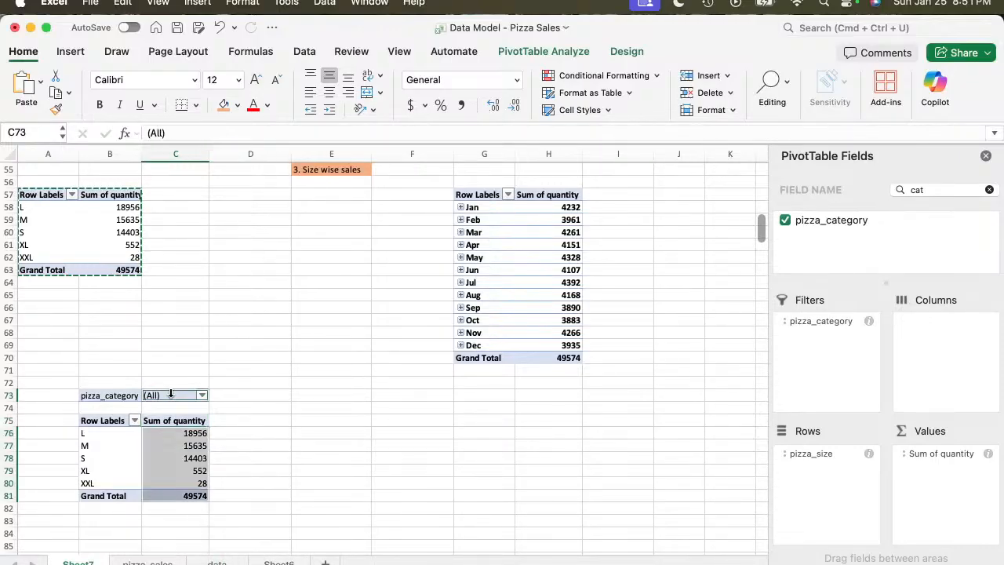
pyautogui.click(110, 396)
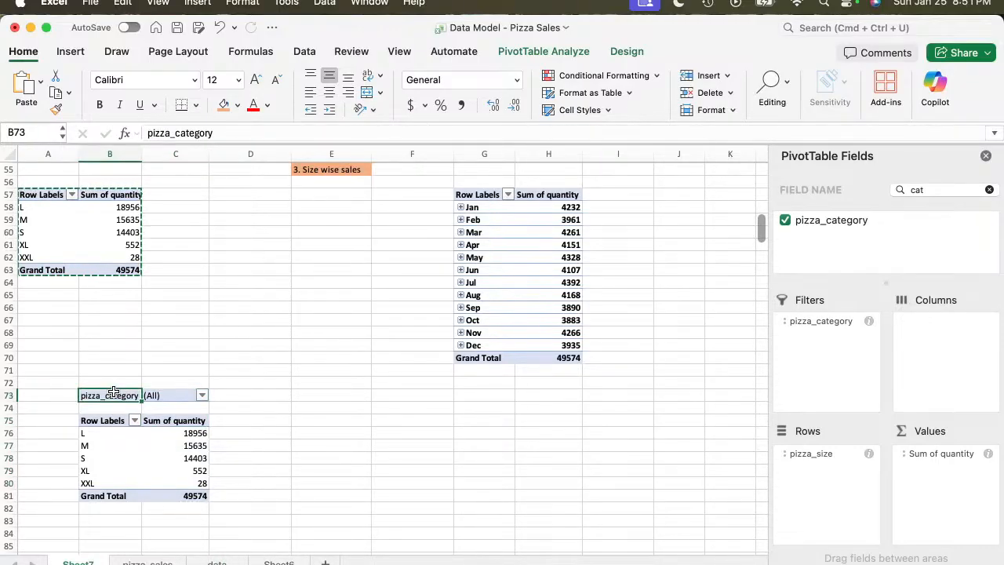
pyautogui.moveTo(838, 321); pyautogui.dragTo(946, 336)
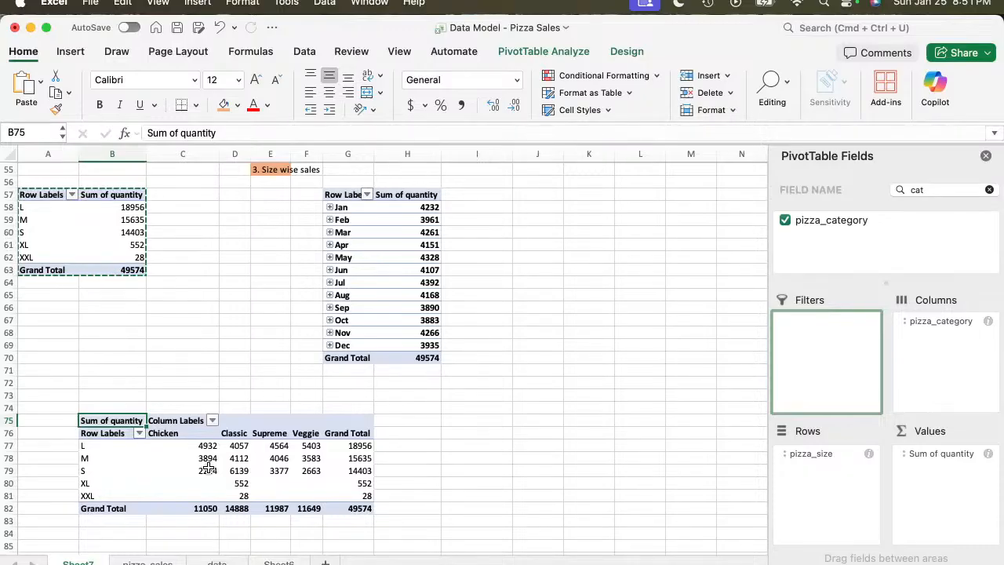
pyautogui.scroll(-3, 293, 421)
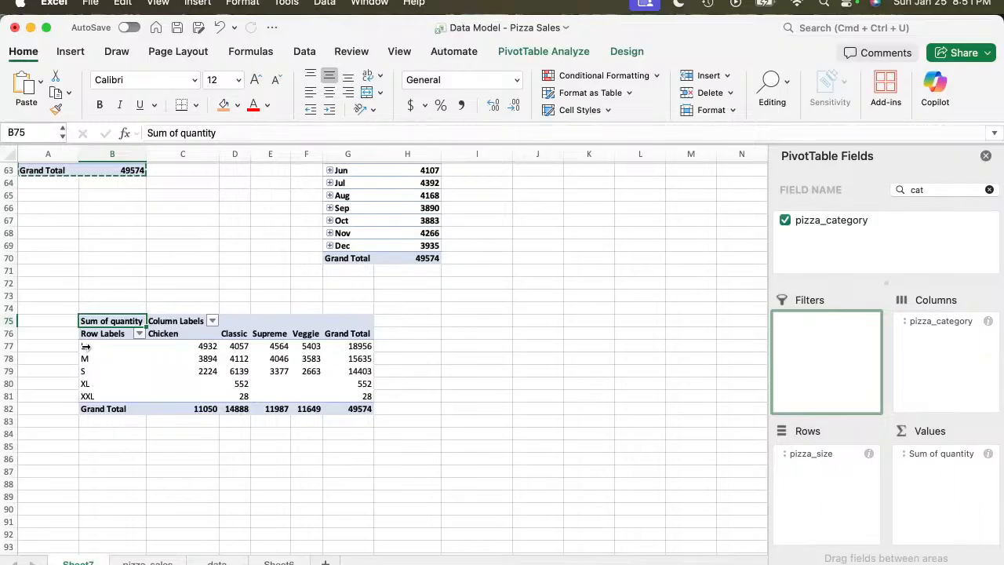
pyautogui.click(84, 345)
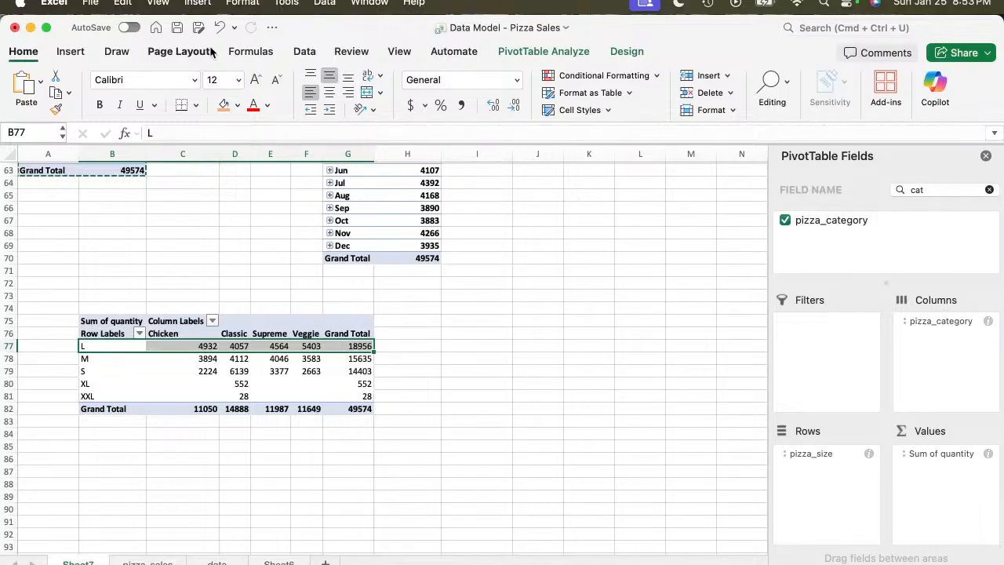
# Save the Data Model - Pizza Sales workbook and close its window.
pyautogui.click(70, 52)
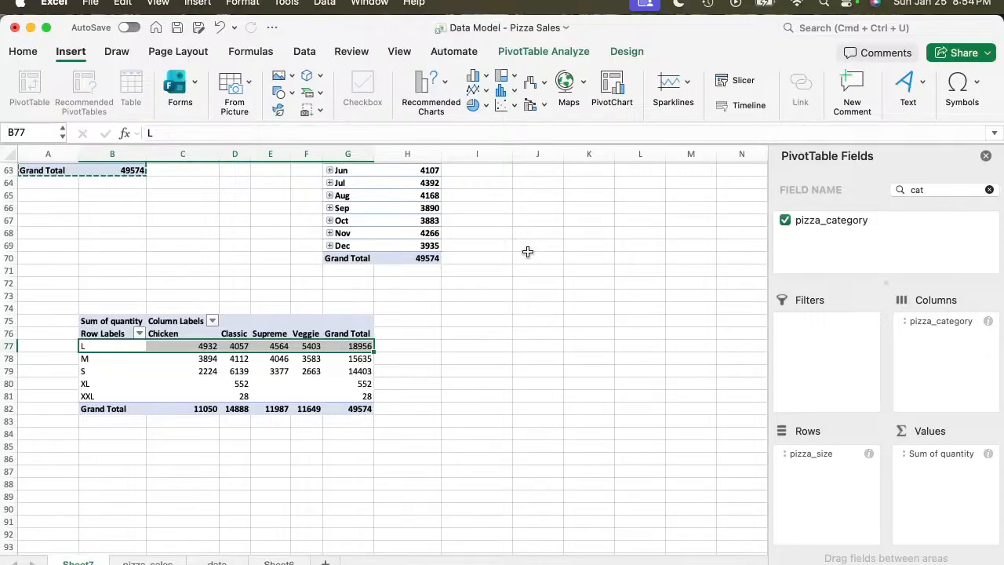
pyautogui.press('super+s')
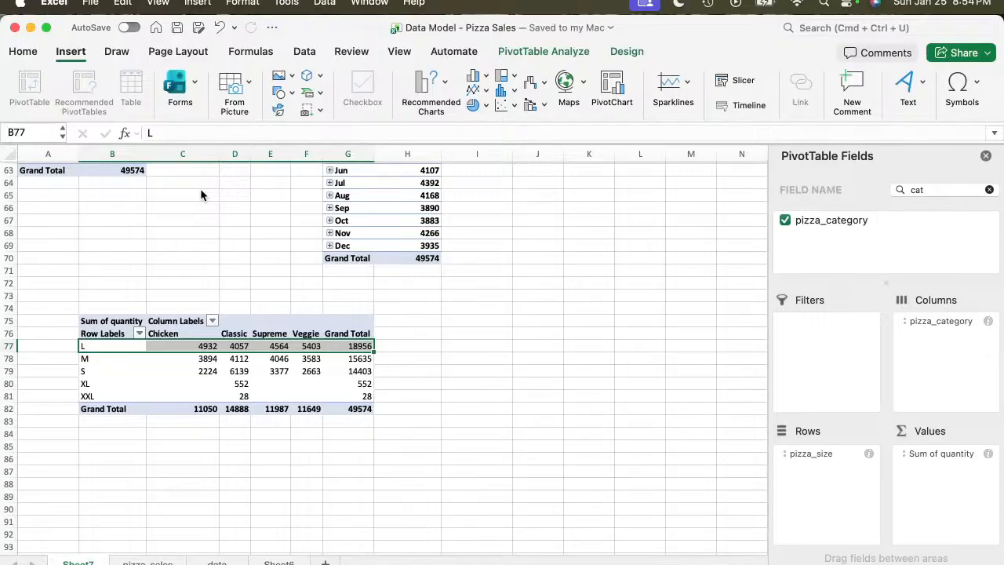
pyautogui.click(14, 29)
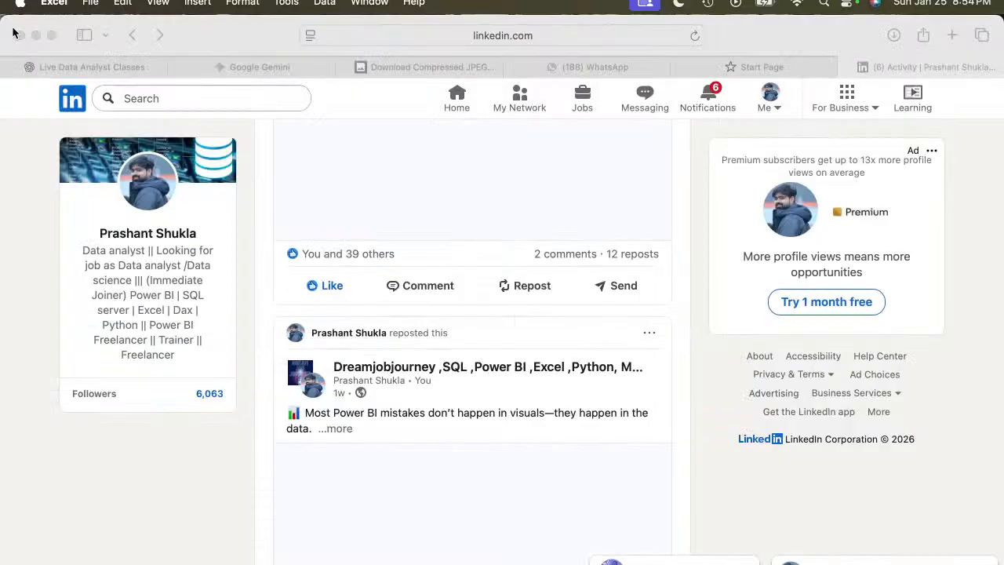
# Close the Safari window that shows the LinkedIn activity page.
pyautogui.click(13, 30)
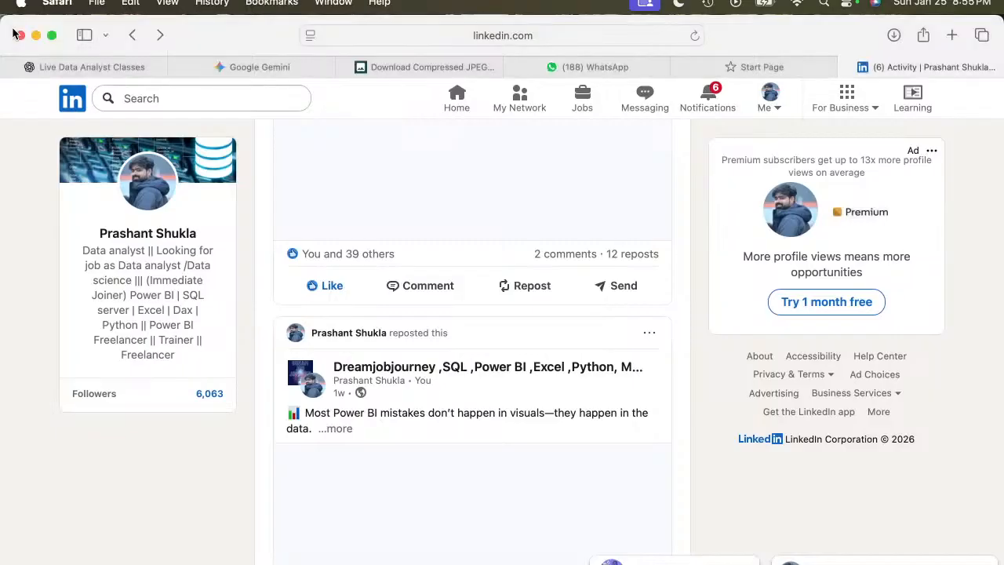
pyautogui.click(19, 34)
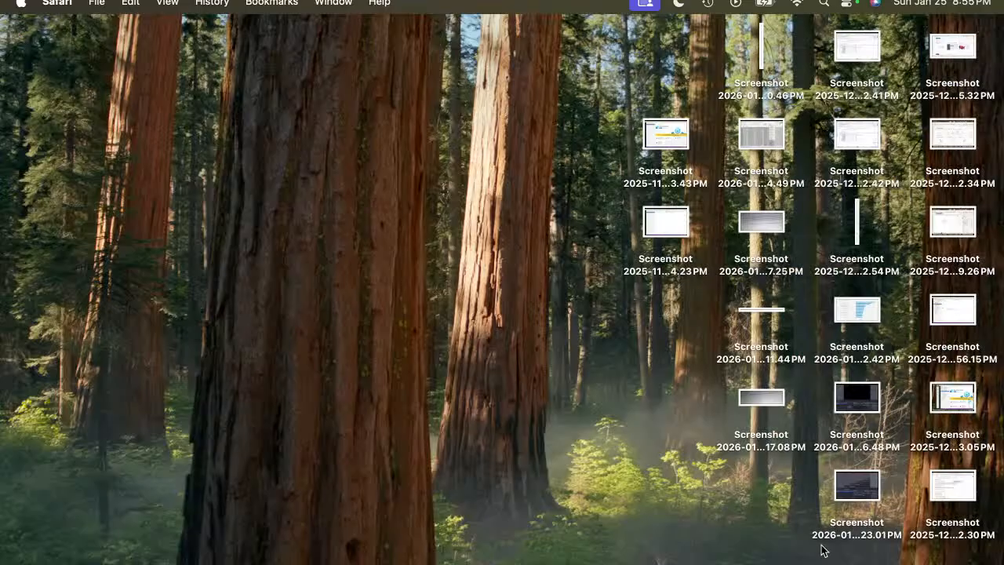
pyautogui.click(874, 563)
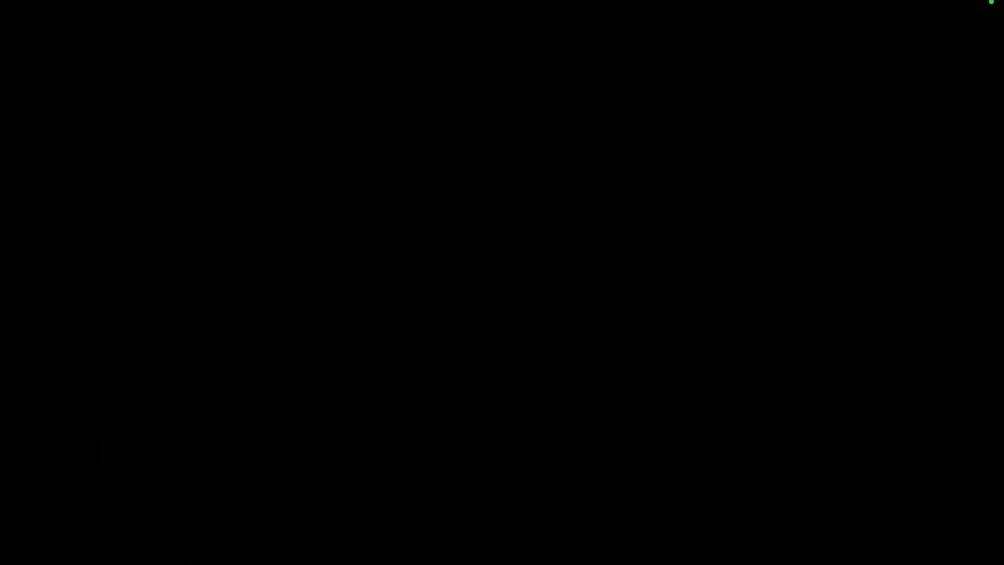